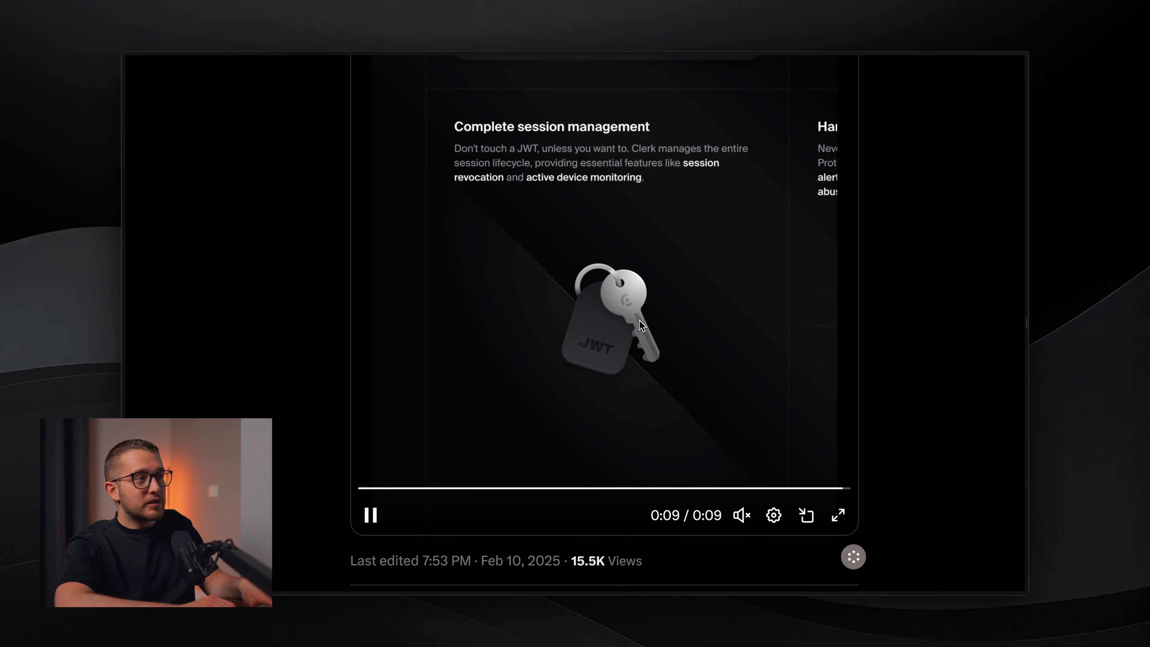
Step: Switch to Framer with the Key Micro-Interaction project open on its tutorial page
key(alt+super+Down)
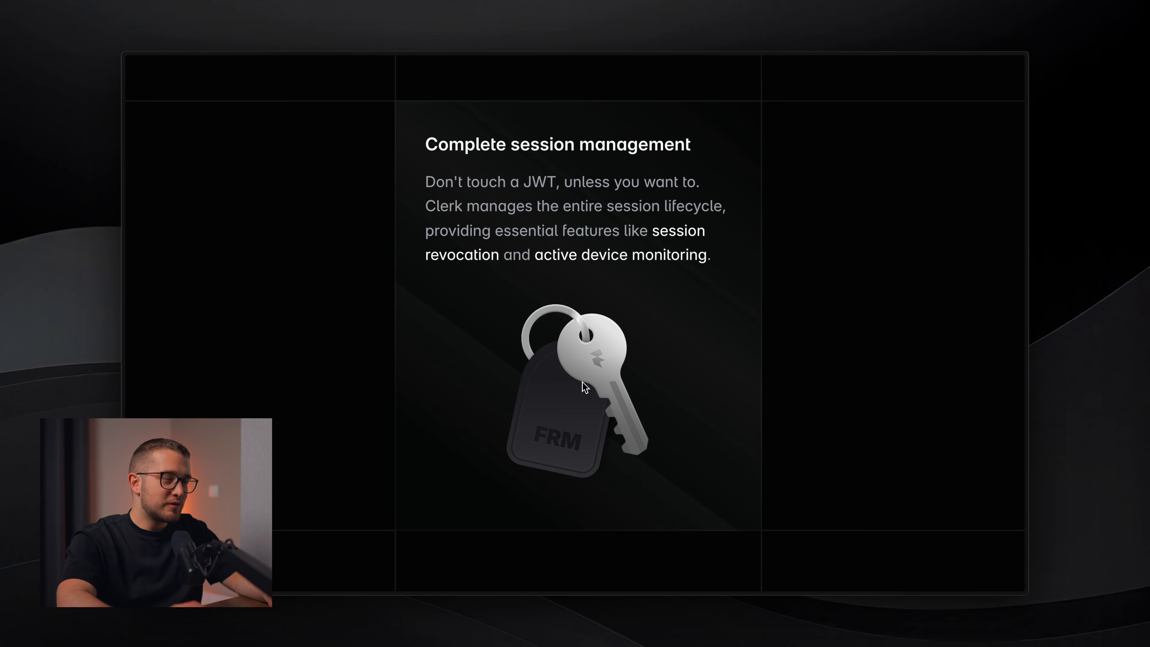
key(super+Tab)
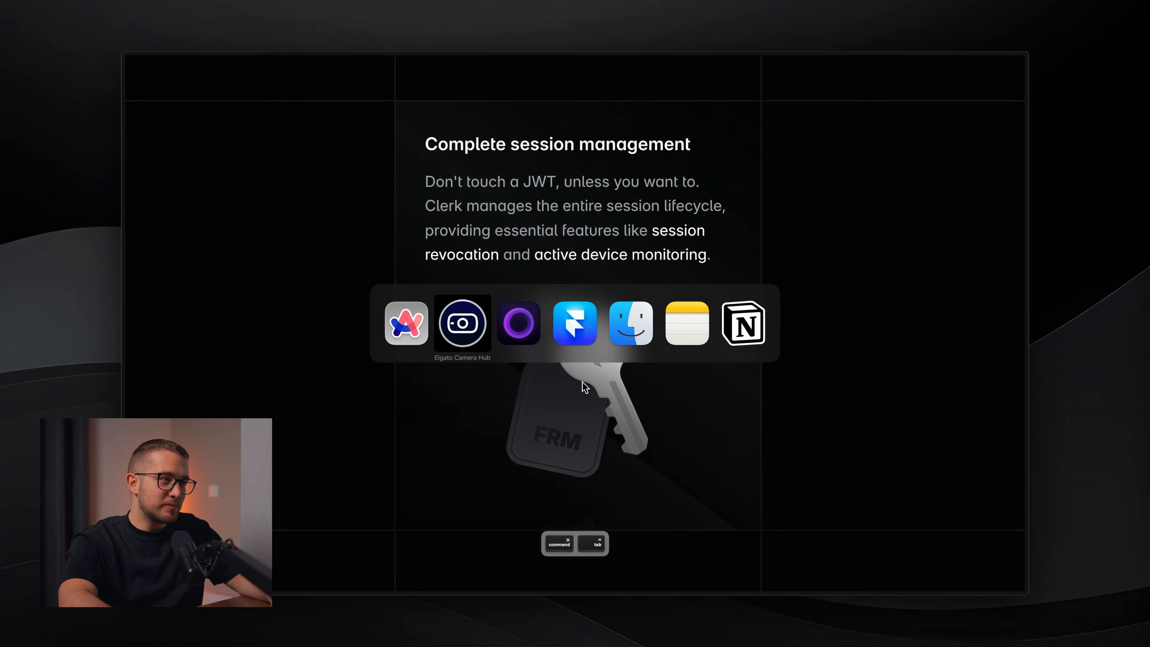
click(572, 329)
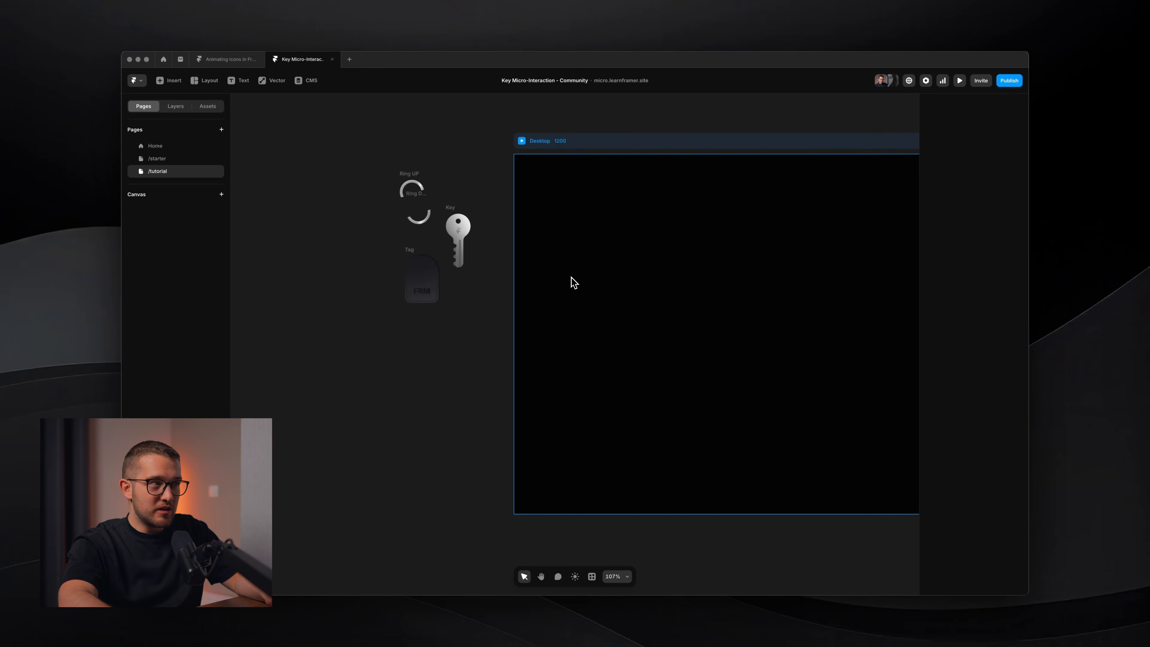
Step: Draw an open, straight-sided path in the empty area above the key with the Pen tool and delete it
scroll(534, 265, up, 10)
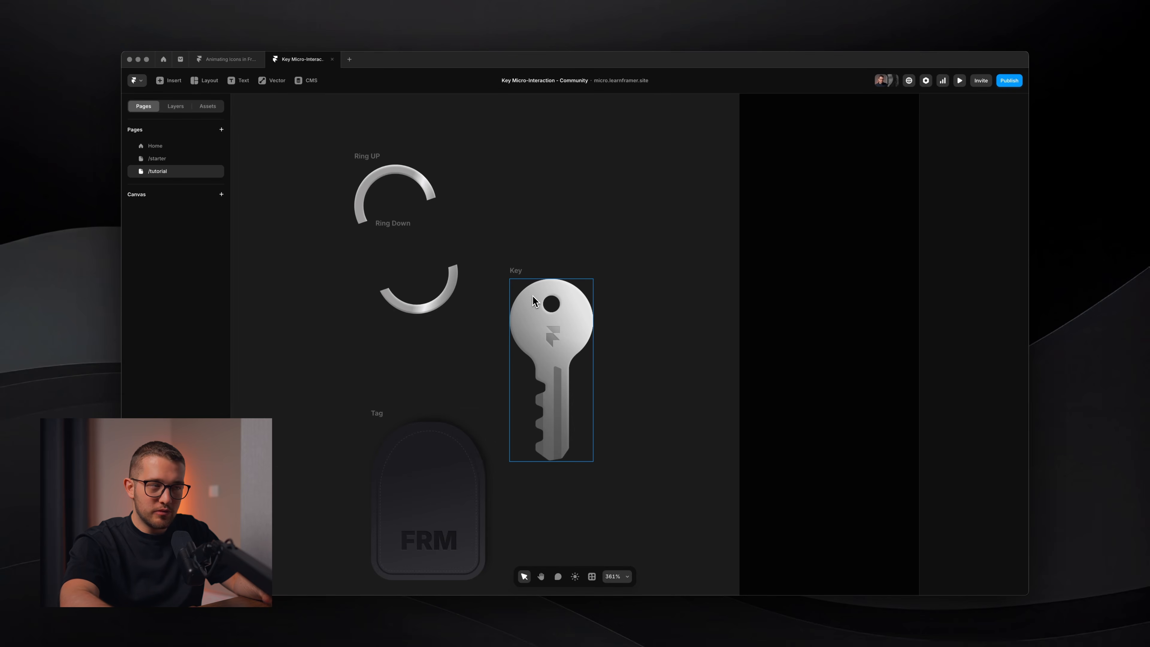
key(p)
click(598, 198)
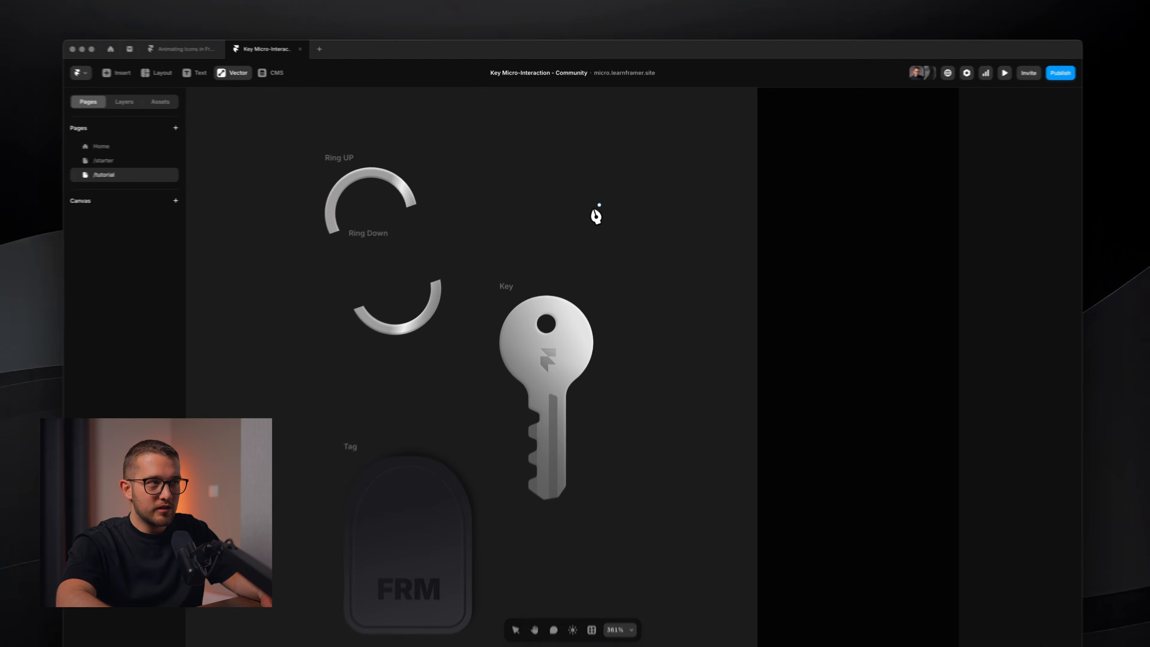
click(611, 246)
click(700, 263)
click(684, 174)
click(594, 173)
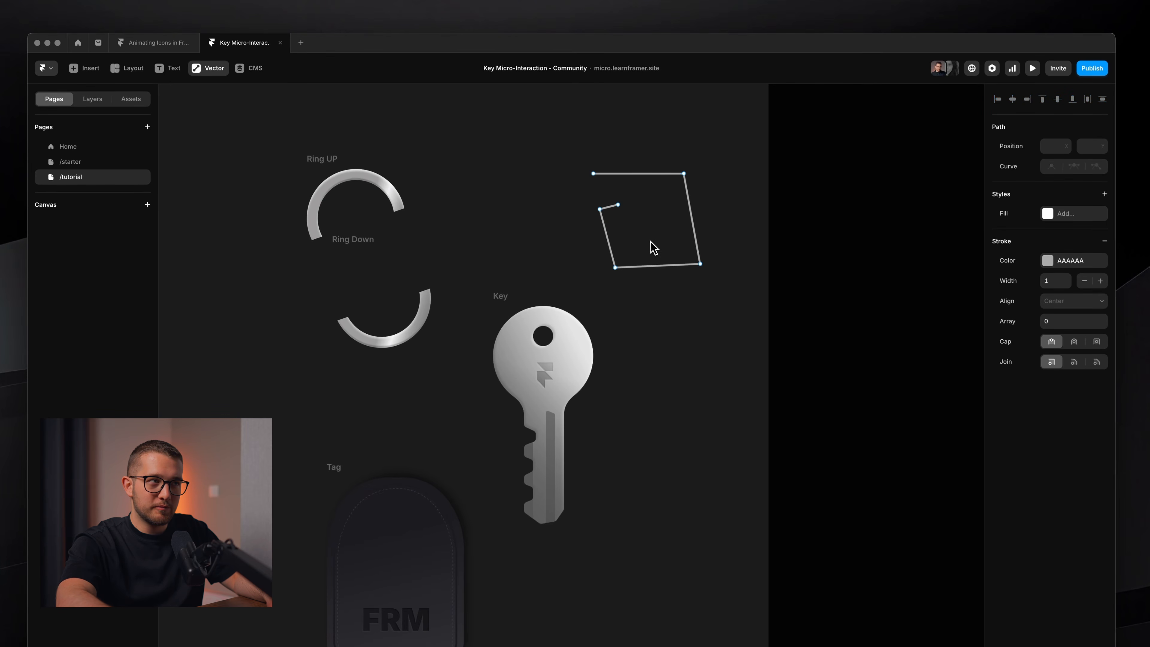
key(Escape)
key(BackSpace)
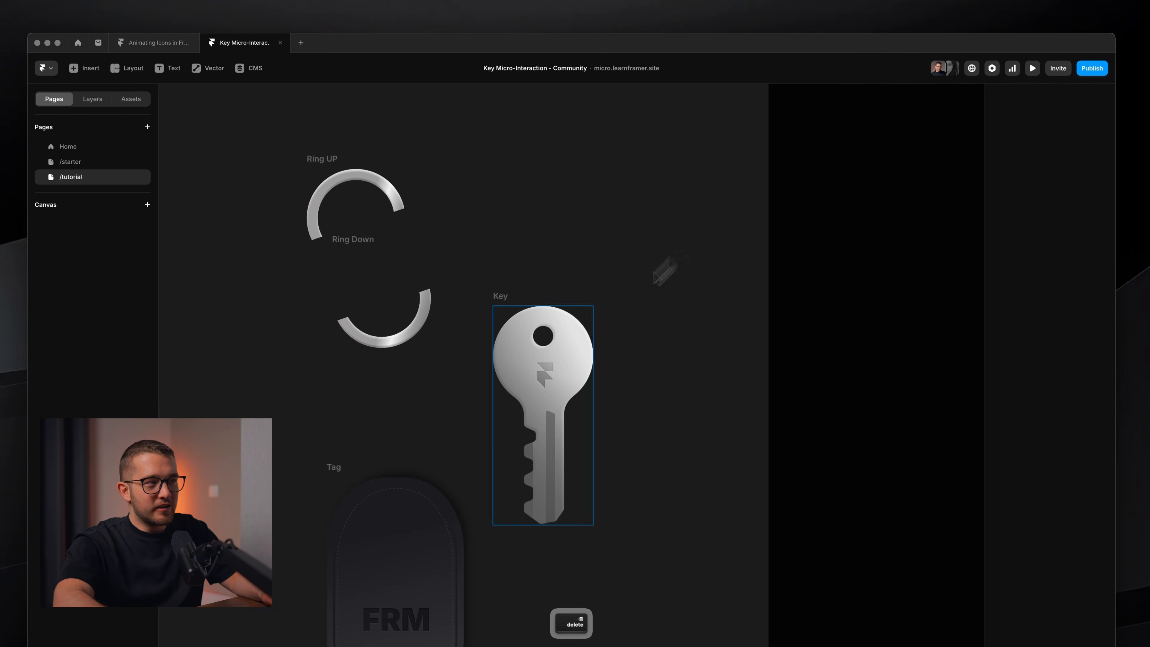
Step: Draw a filled circle about 57 × 57 in the empty canvas area beside the ring pieces
scroll(587, 329, left, 2)
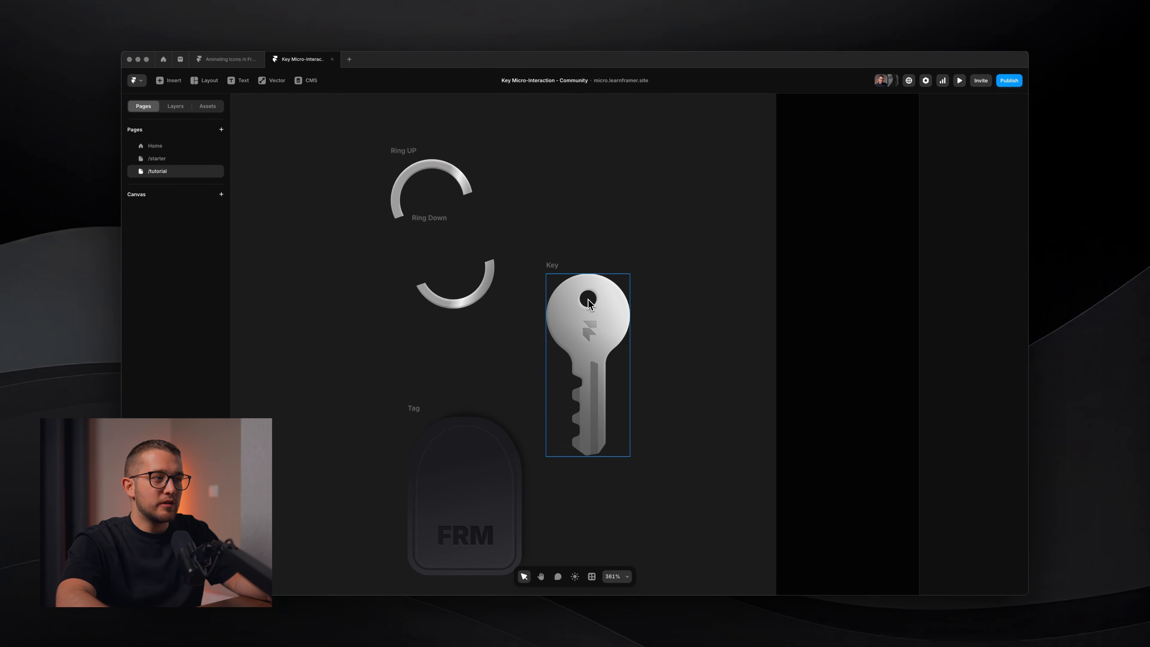
scroll(588, 302, left, 2)
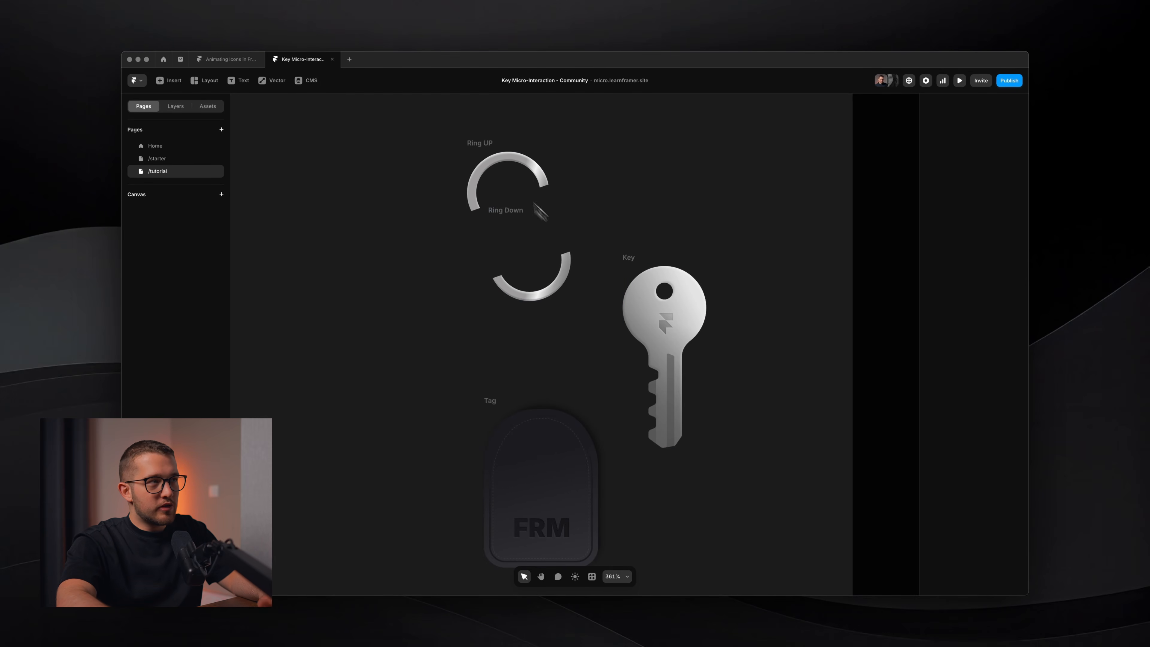
scroll(673, 283, up, 5)
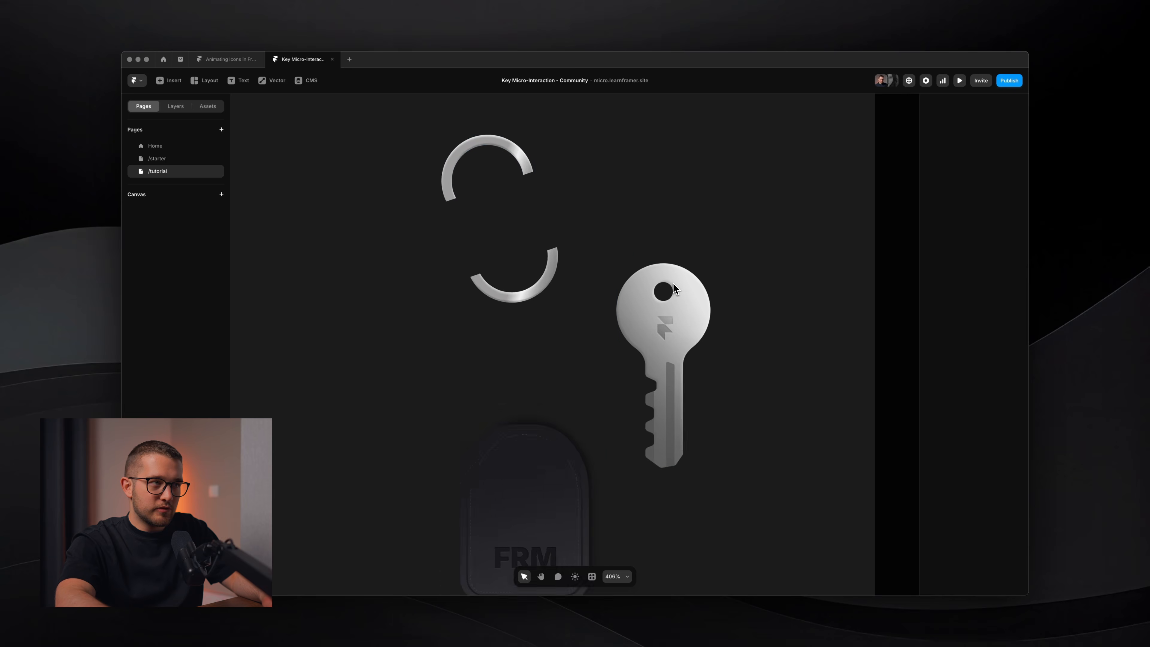
scroll(656, 296, down, 5)
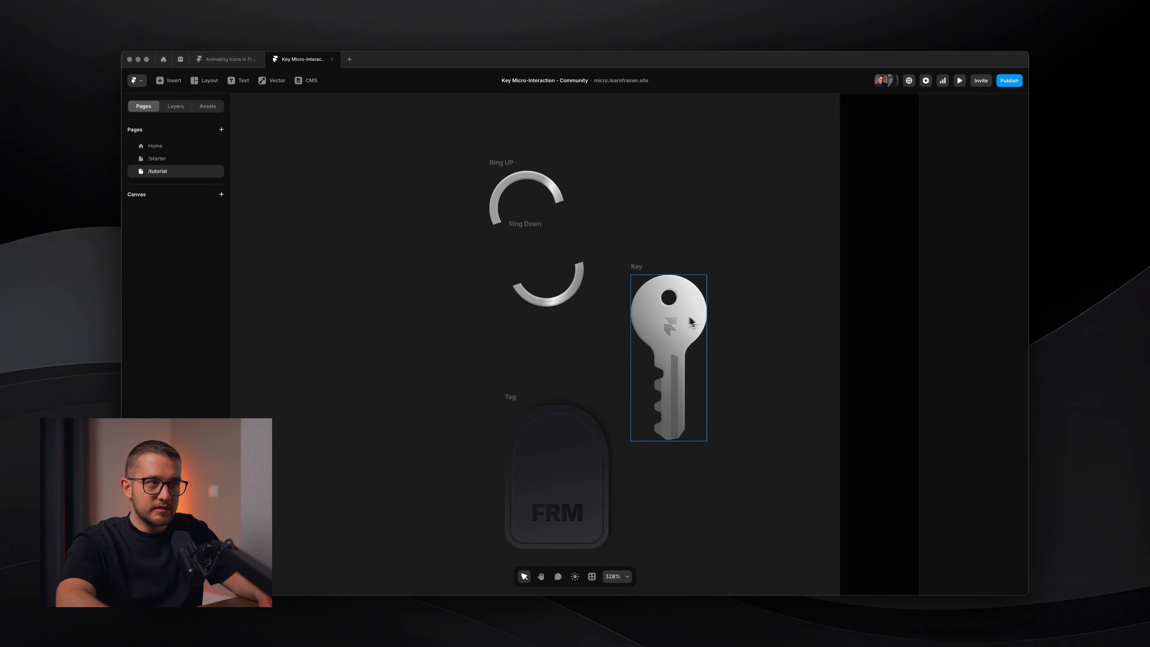
scroll(680, 309, left, 3)
key(p)
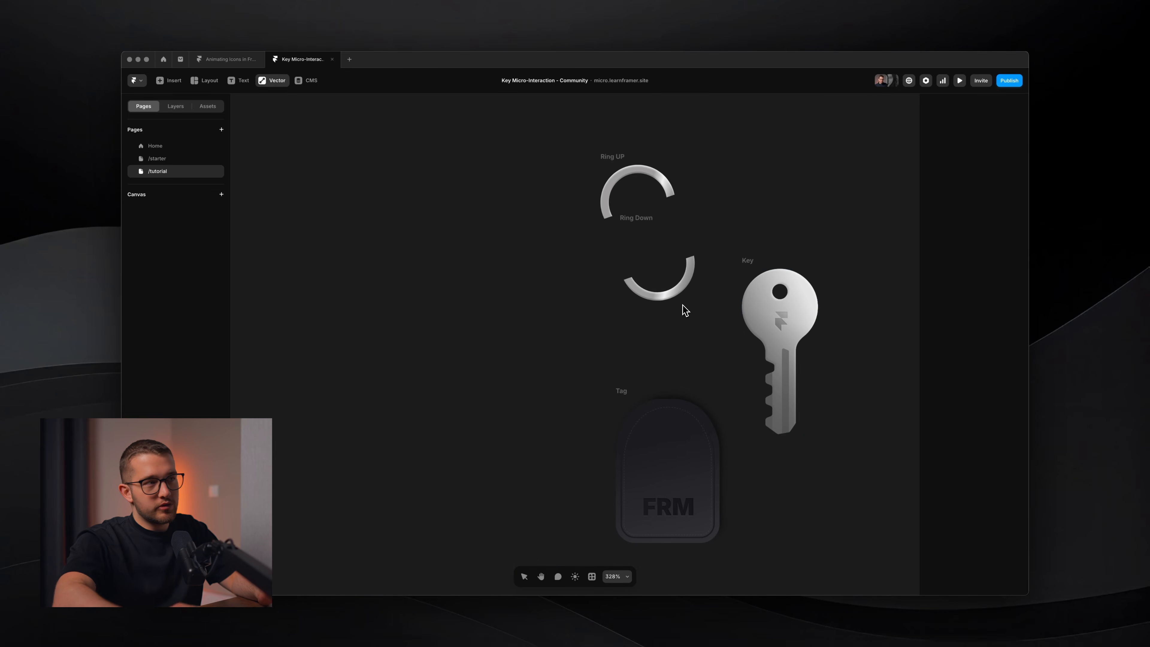
drag(451, 283, 558, 365)
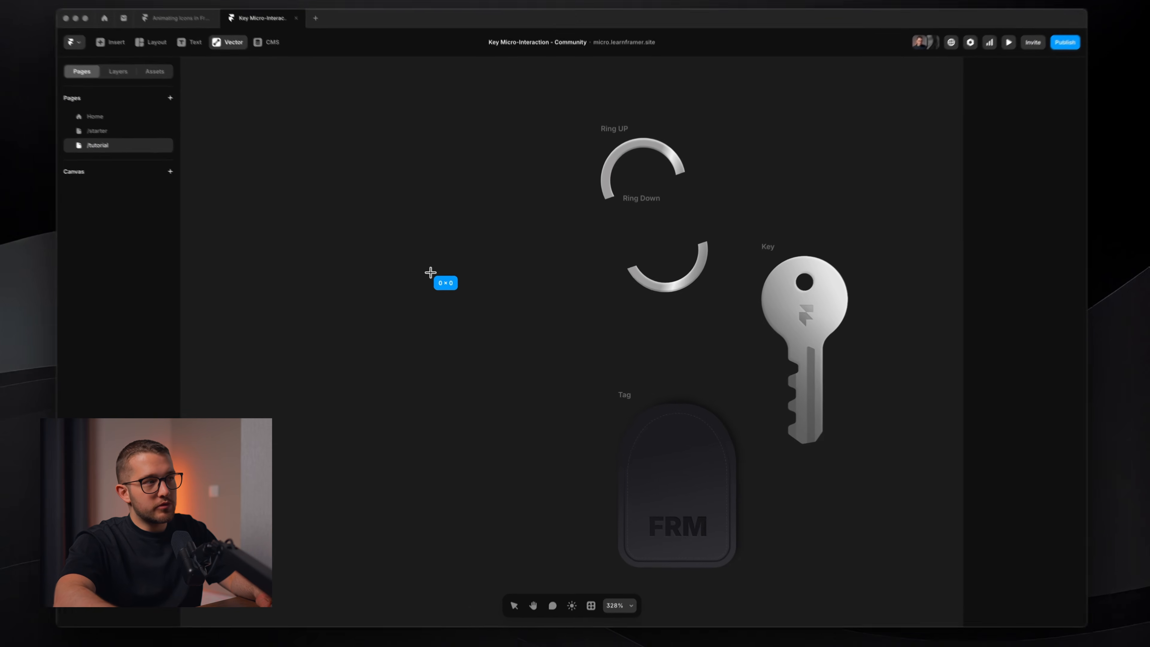
Step: Duplicate the circle in place and shrink the copy proportionally about its centre
scroll(470, 311, up, 5)
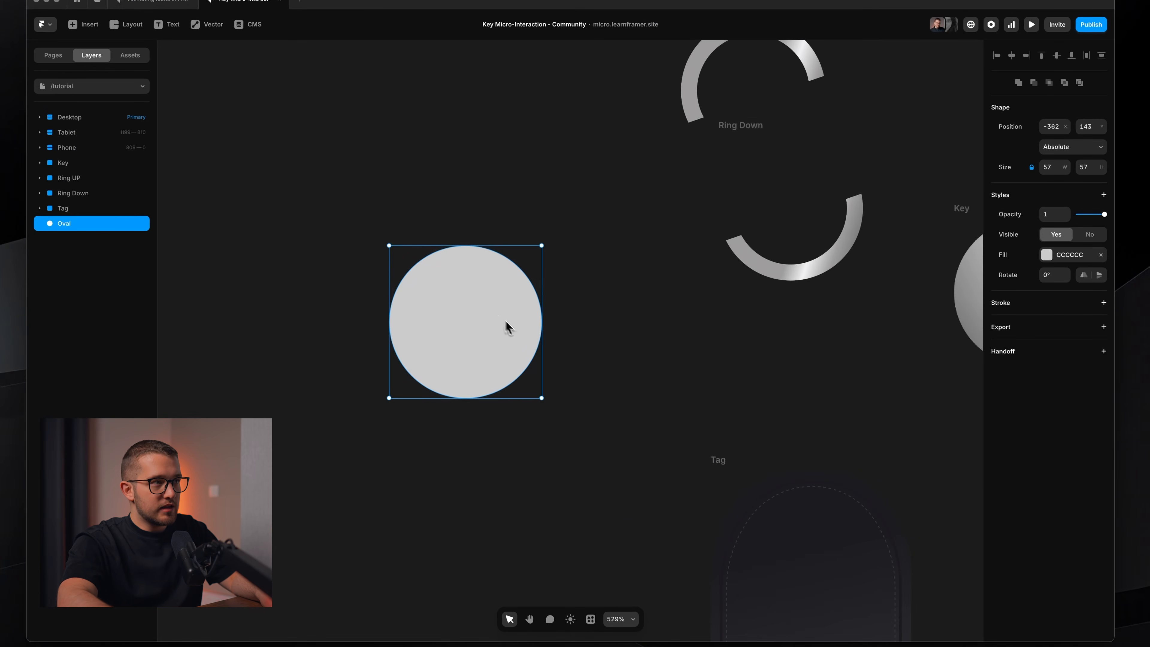
scroll(538, 320, left, 3)
key(super+d)
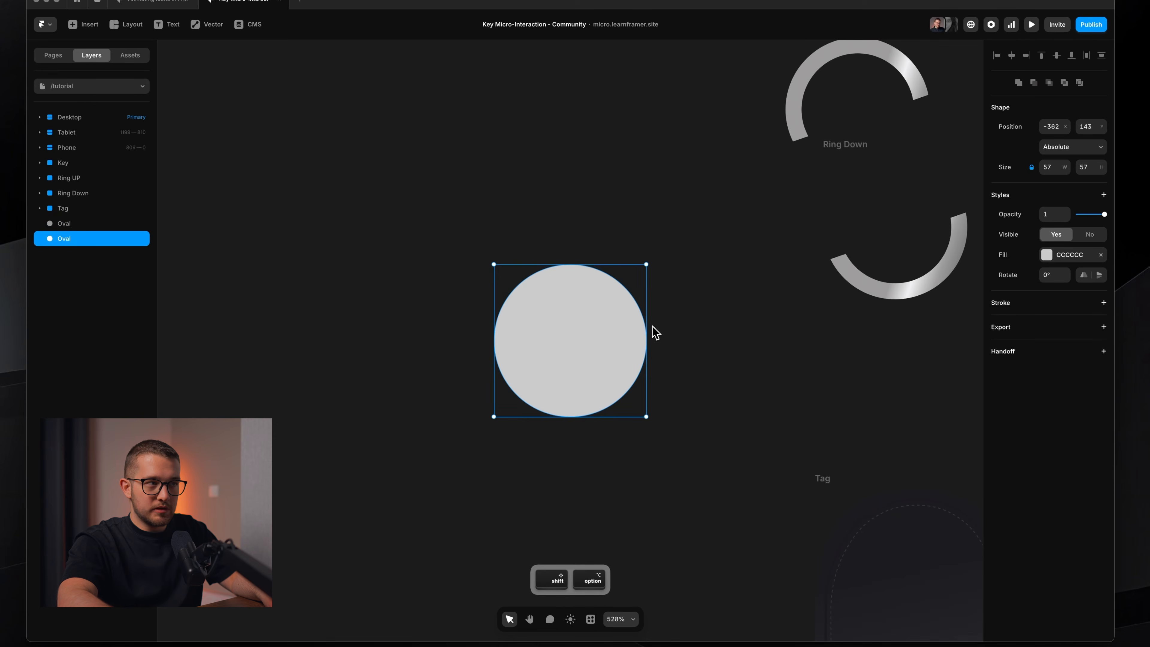
drag(649, 326, 623, 328)
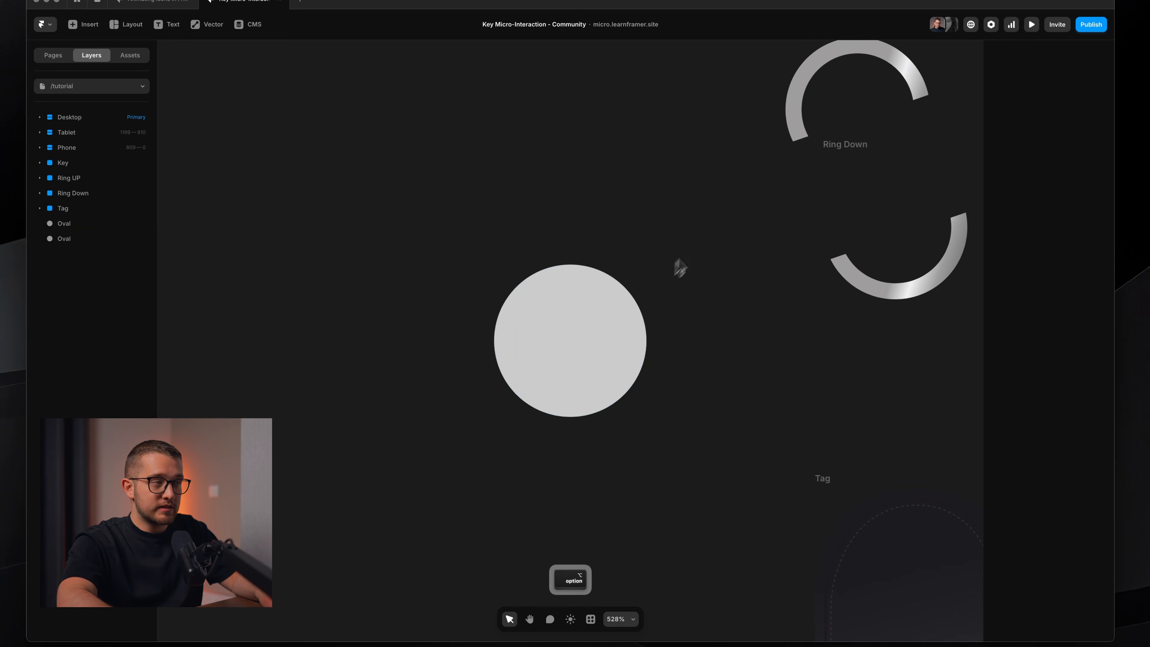
Step: Select both circles and subtract the smaller one from the larger to form a ring
drag(686, 250, 503, 451)
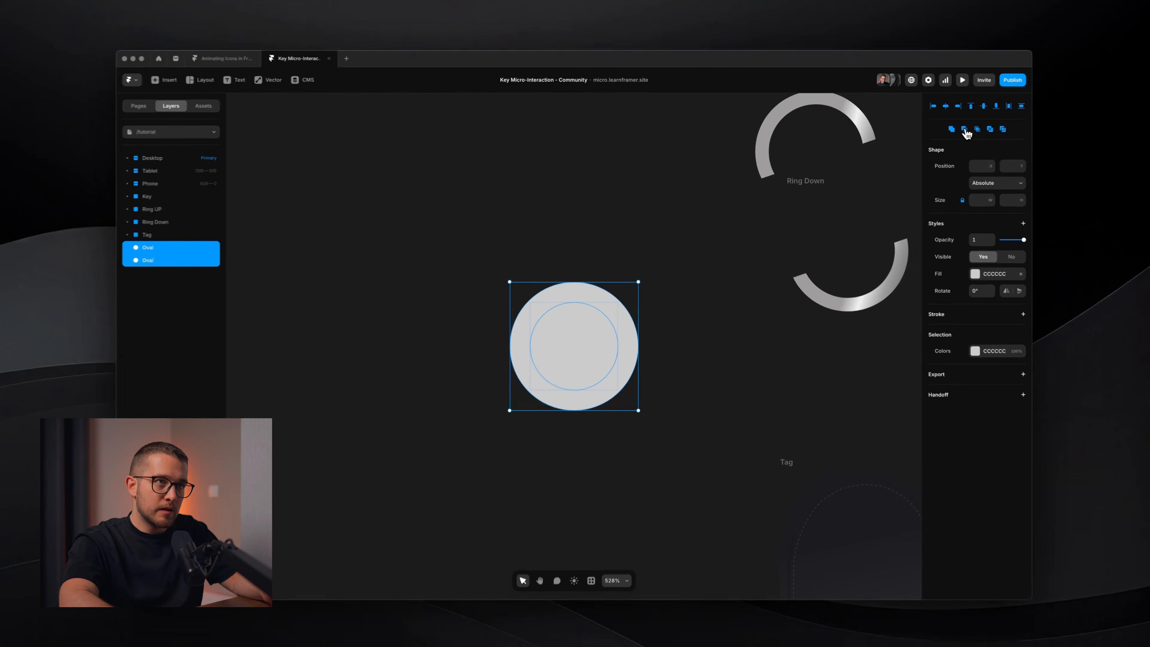
click(962, 131)
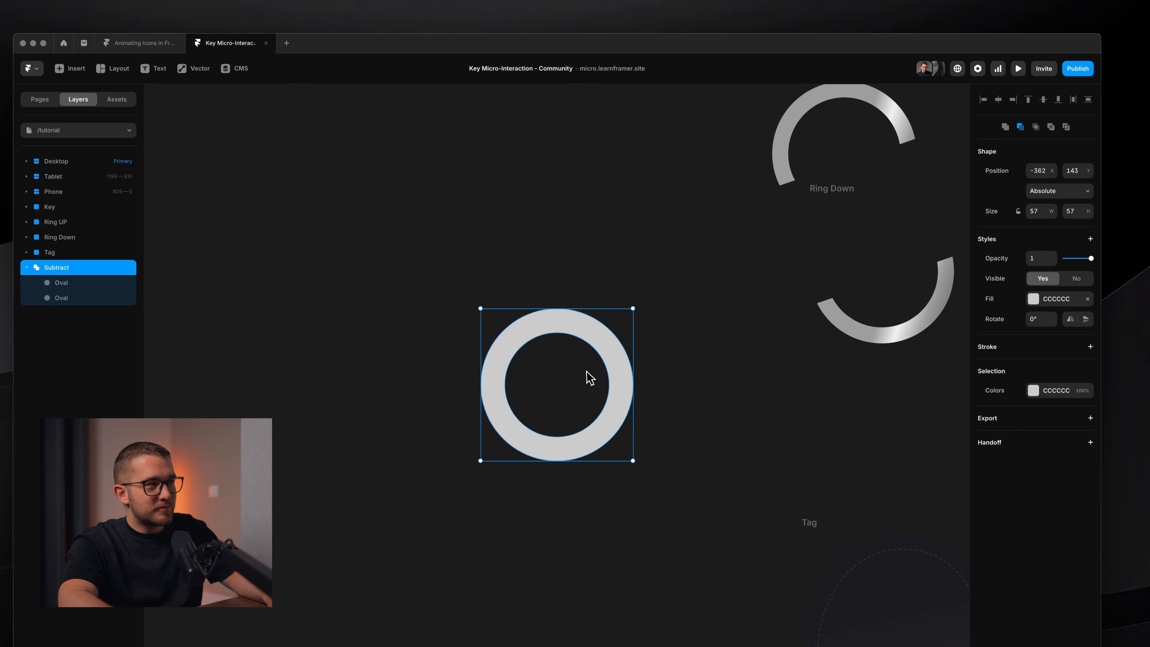
click(549, 271)
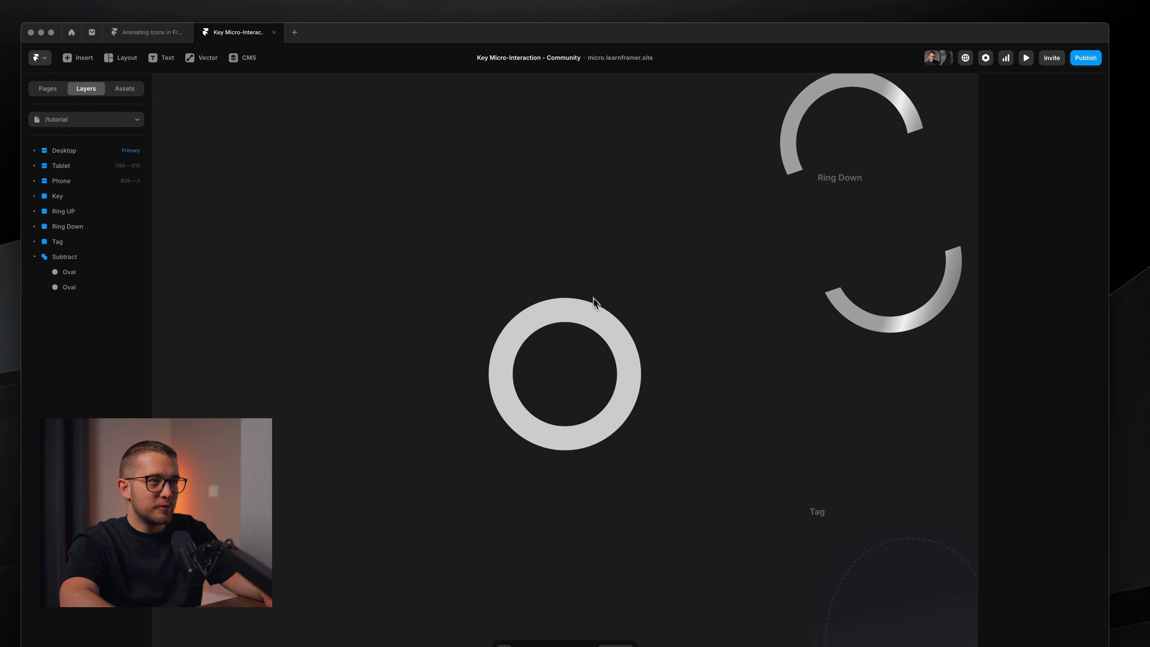
click(587, 327)
Step: Select the Dark layer inside the Key graphic to examine its structure and linear fill
scroll(588, 329, right, 10)
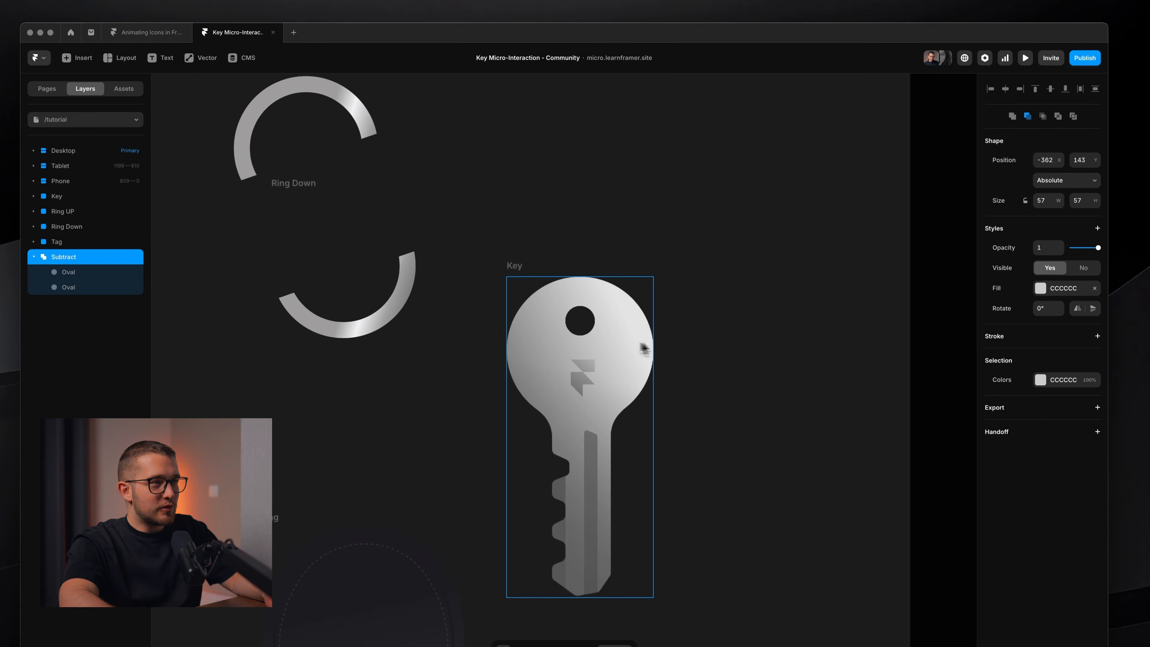
click(595, 345)
scroll(566, 353, left, 10)
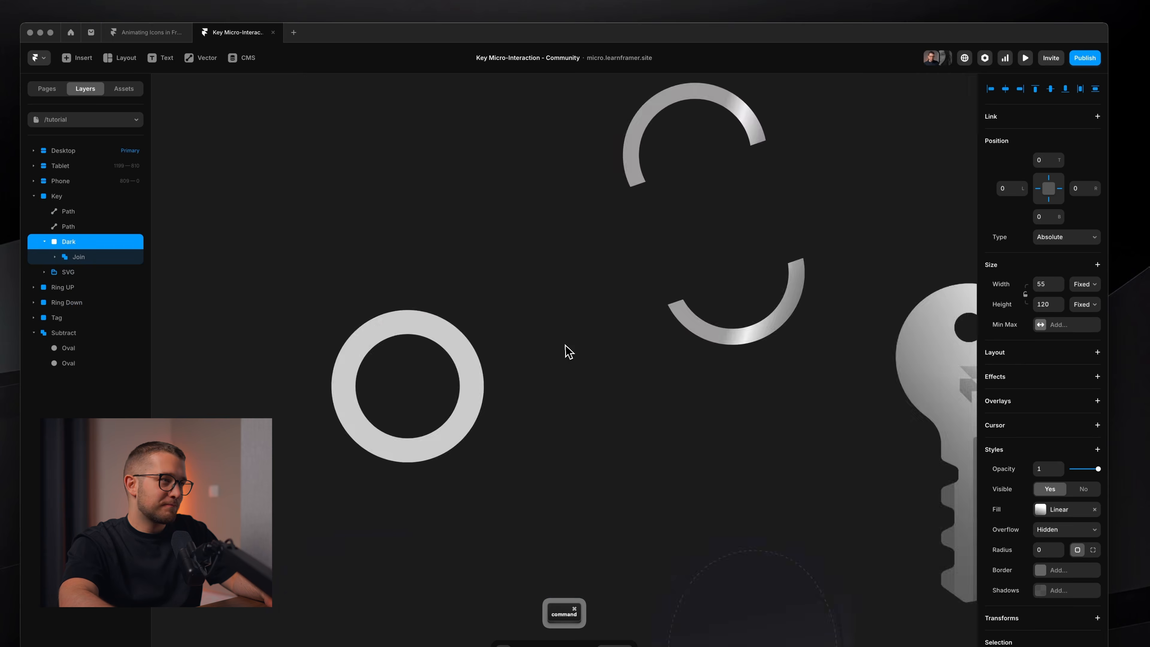
Step: Delete the subtracted ring shape from the canvas
click(489, 352)
click(495, 344)
key(BackSpace)
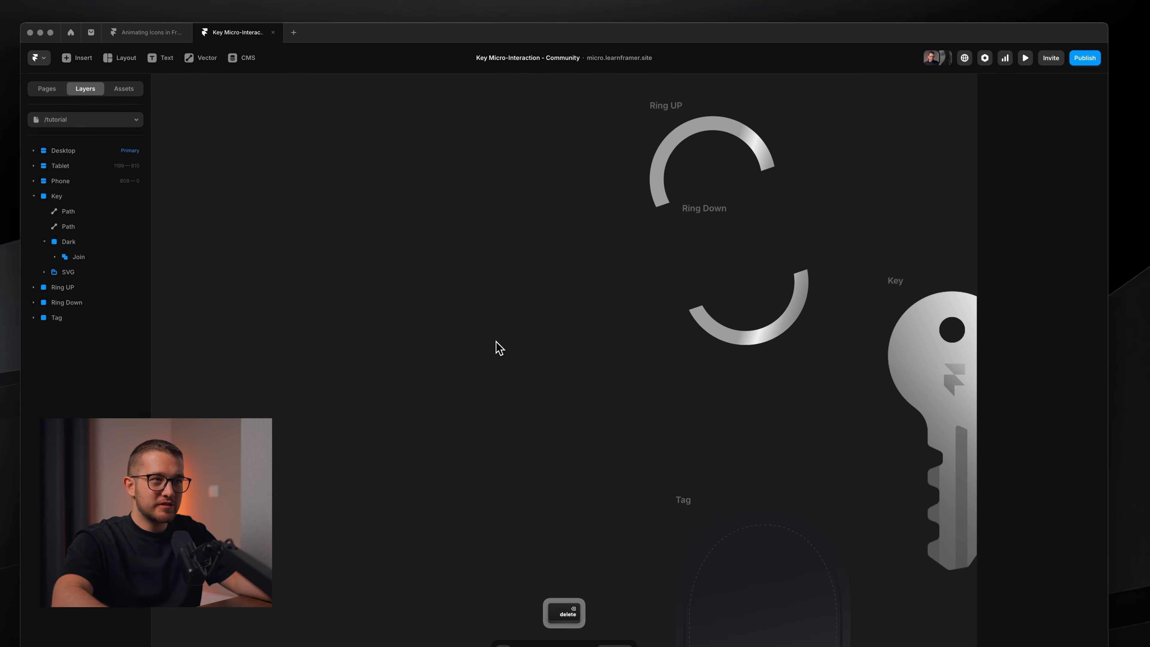
Step: Open the linear fill of the Ringer shape in Ring UP and examine its gradient stops
scroll(498, 347, right, 5)
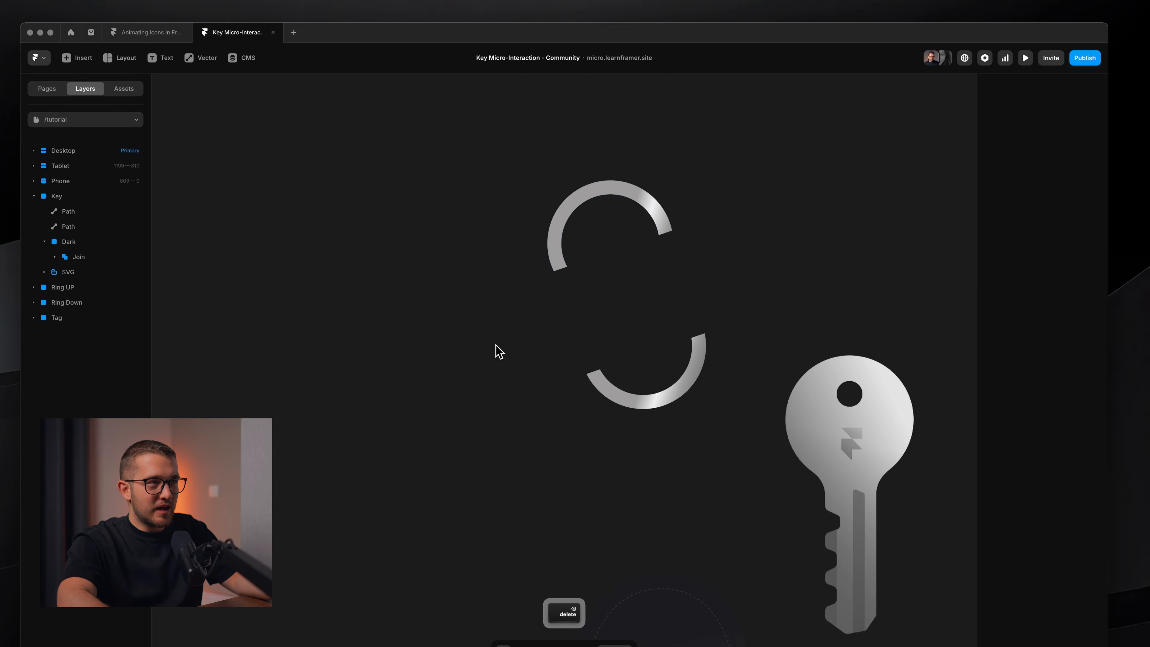
click(648, 212)
click(1042, 441)
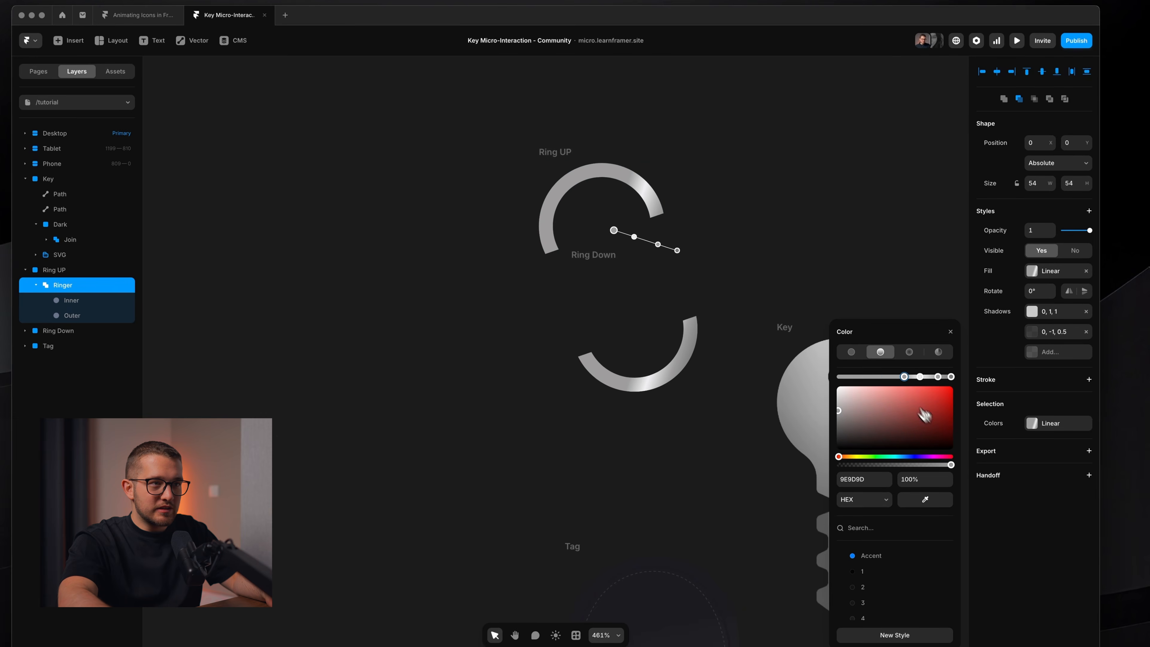
scroll(594, 203, up, 5)
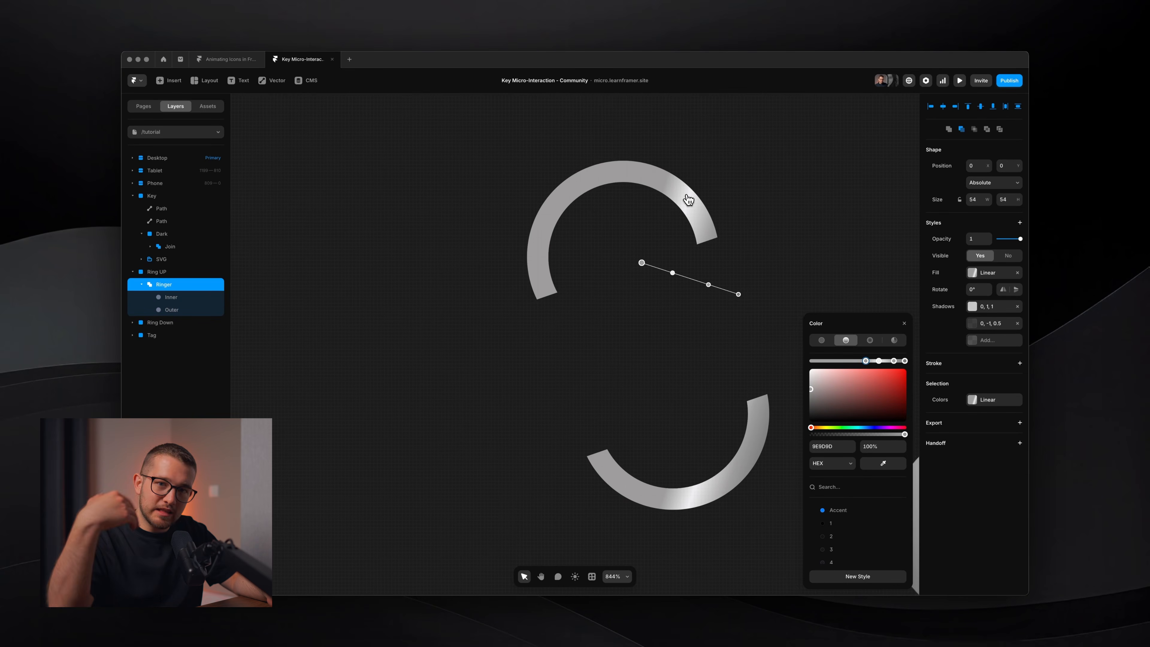
key(Escape)
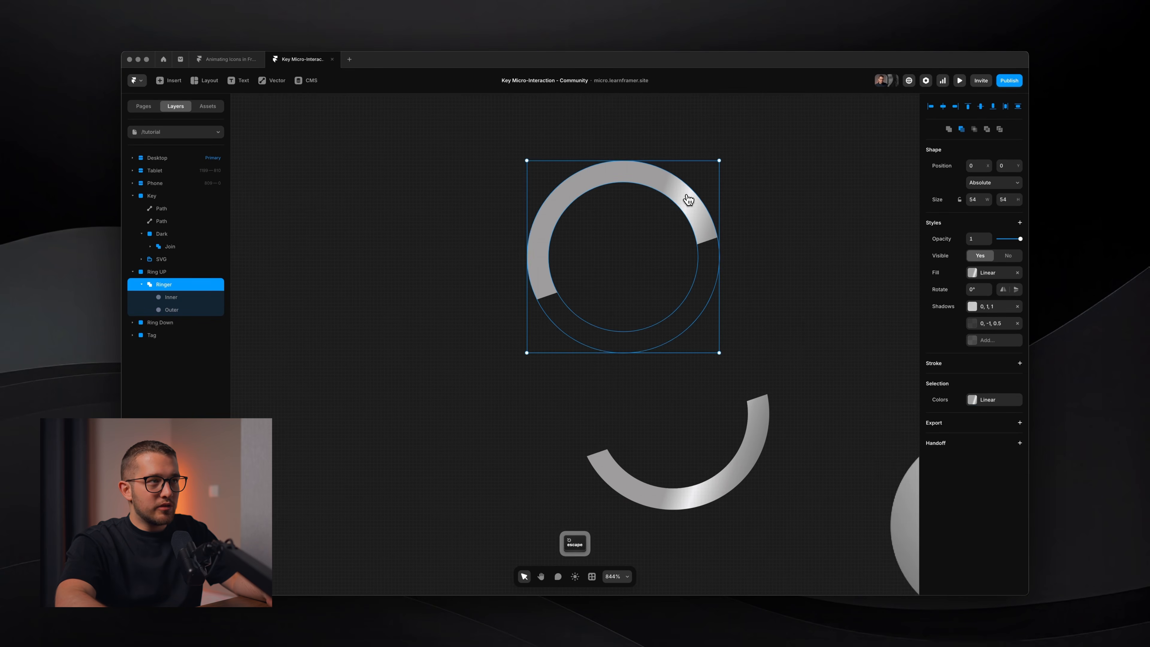
Step: Capture a screenshot of the Ring UP graphic and place the image on the canvas beside the original
scroll(688, 199, down, 5)
scroll(688, 198, up, 2)
click(704, 175)
scroll(715, 198, down, 4)
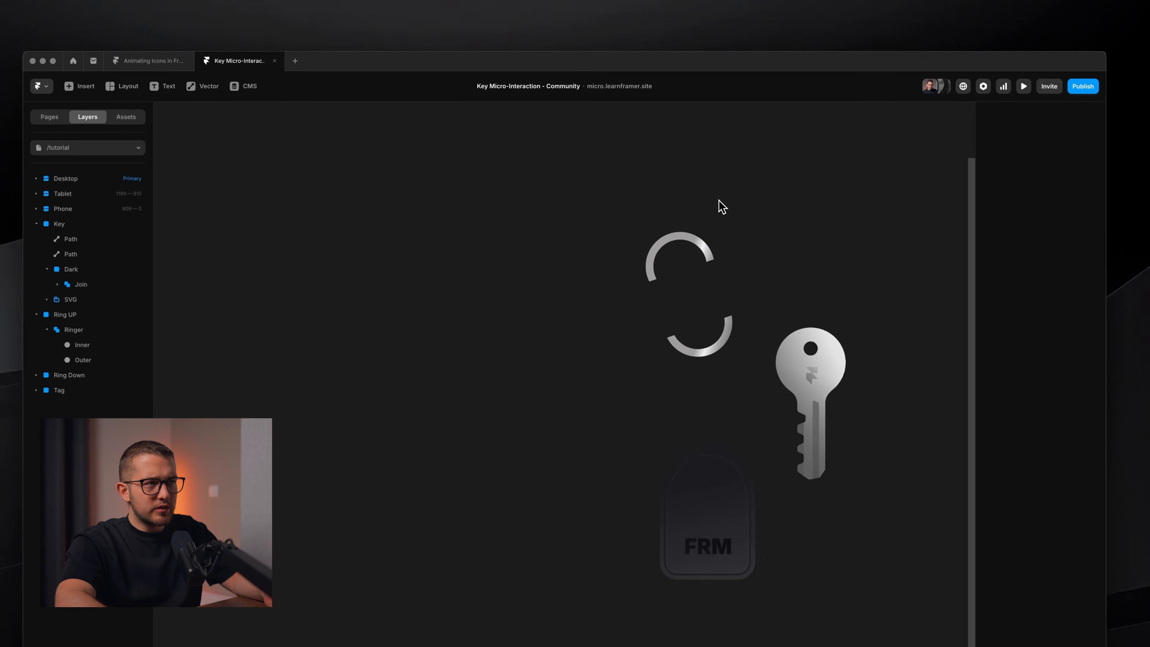
scroll(716, 198, up, 4)
scroll(717, 221, down, 3)
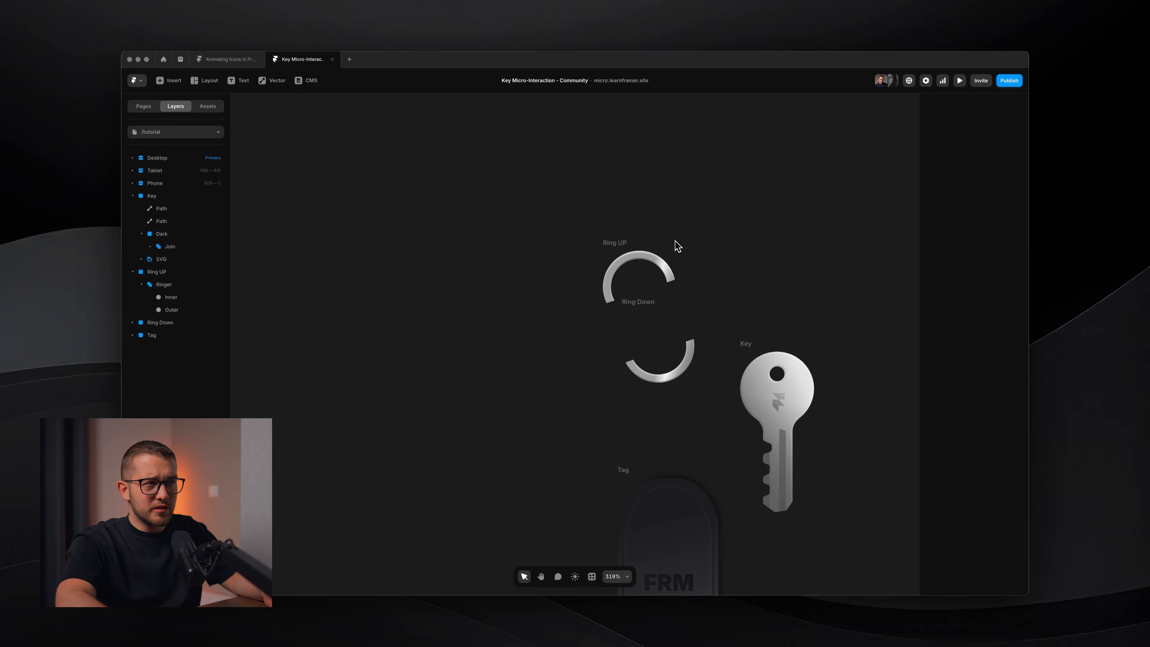
key(super+shift+4)
drag(577, 217, 702, 325)
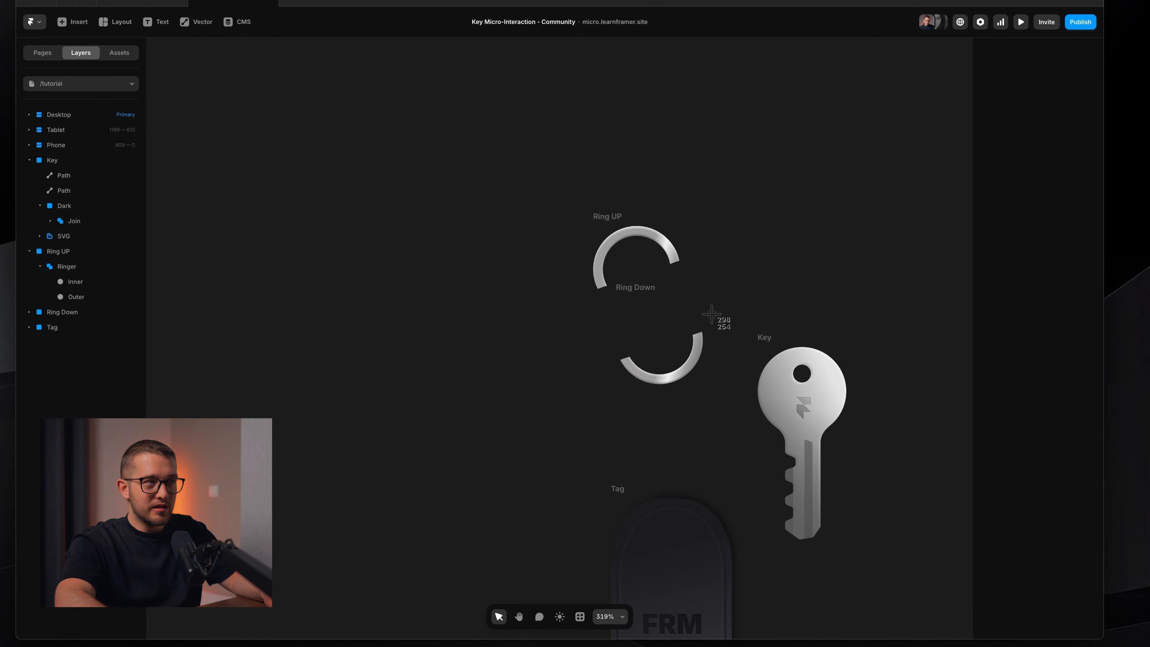
drag(1093, 612, 457, 374)
Step: Examine the ring's shading in the placed screenshot and delete the image from the canvas
scroll(655, 252, up, 5)
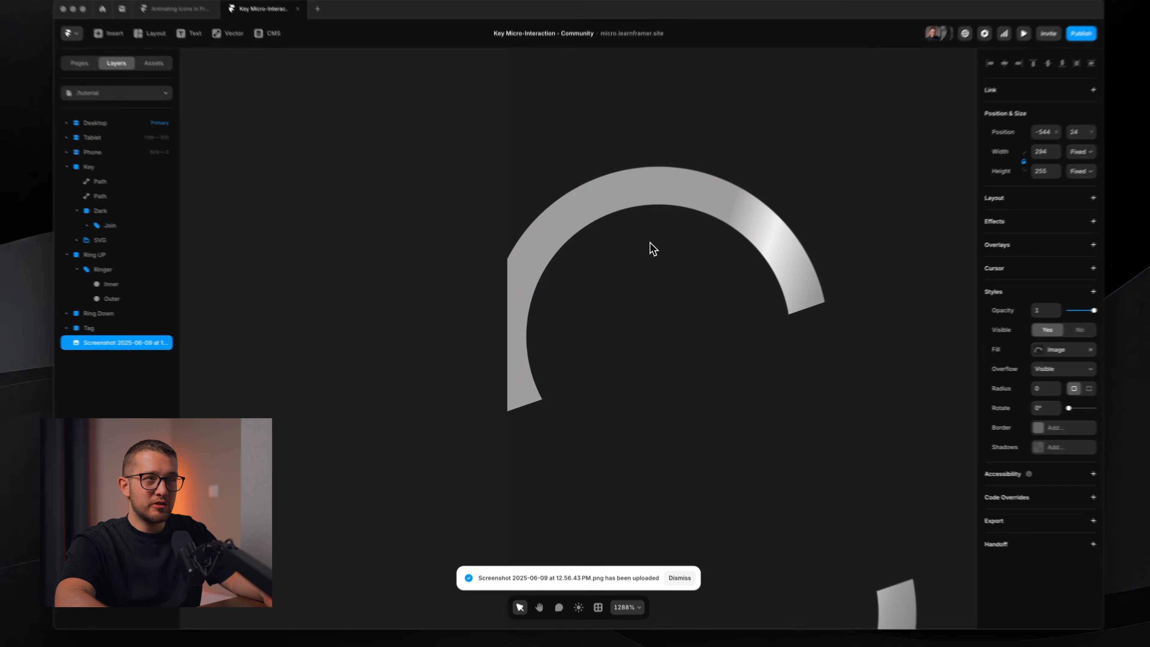
scroll(678, 193, down, 1)
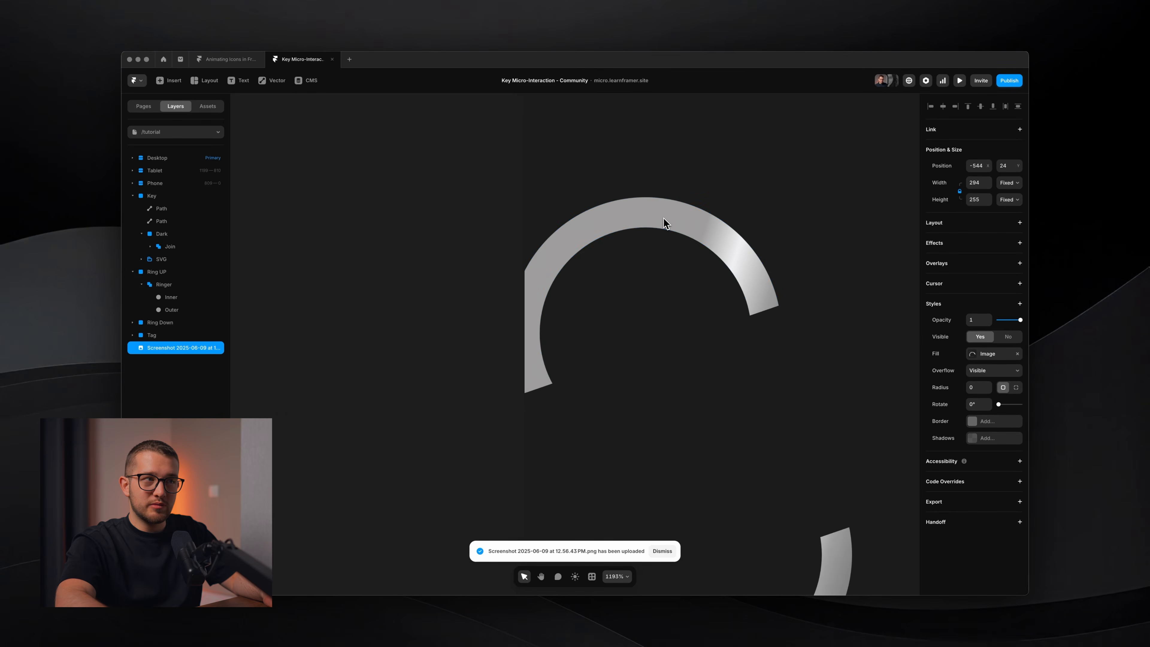
scroll(665, 223, down, 5)
scroll(663, 227, up, 4)
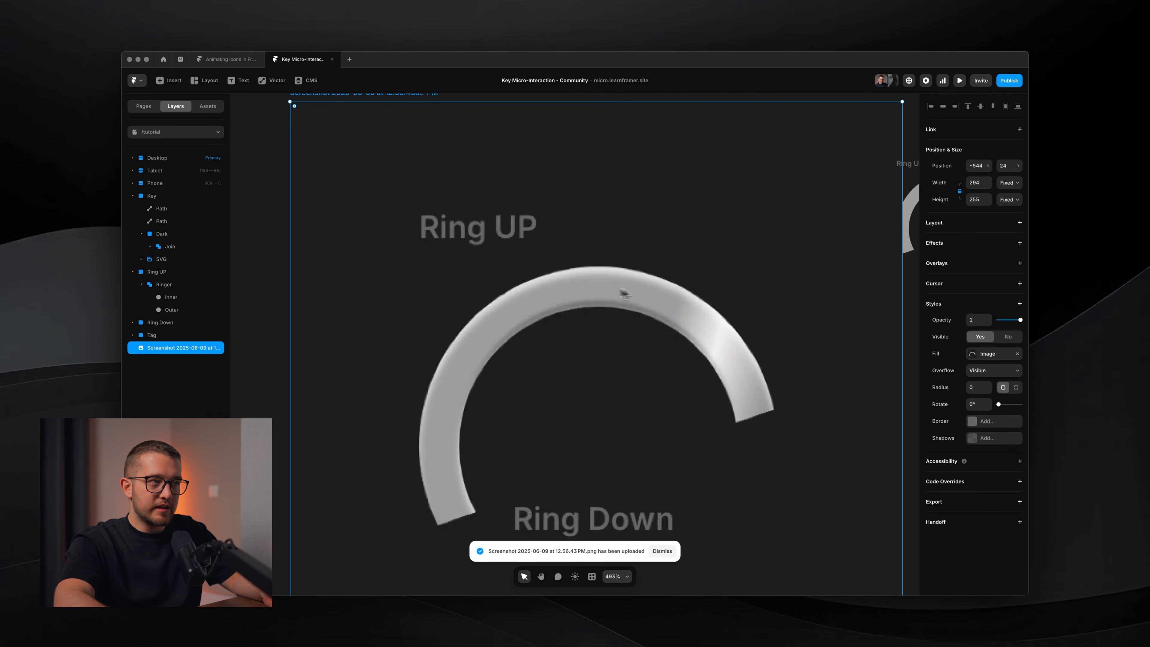
scroll(590, 297, down, 3)
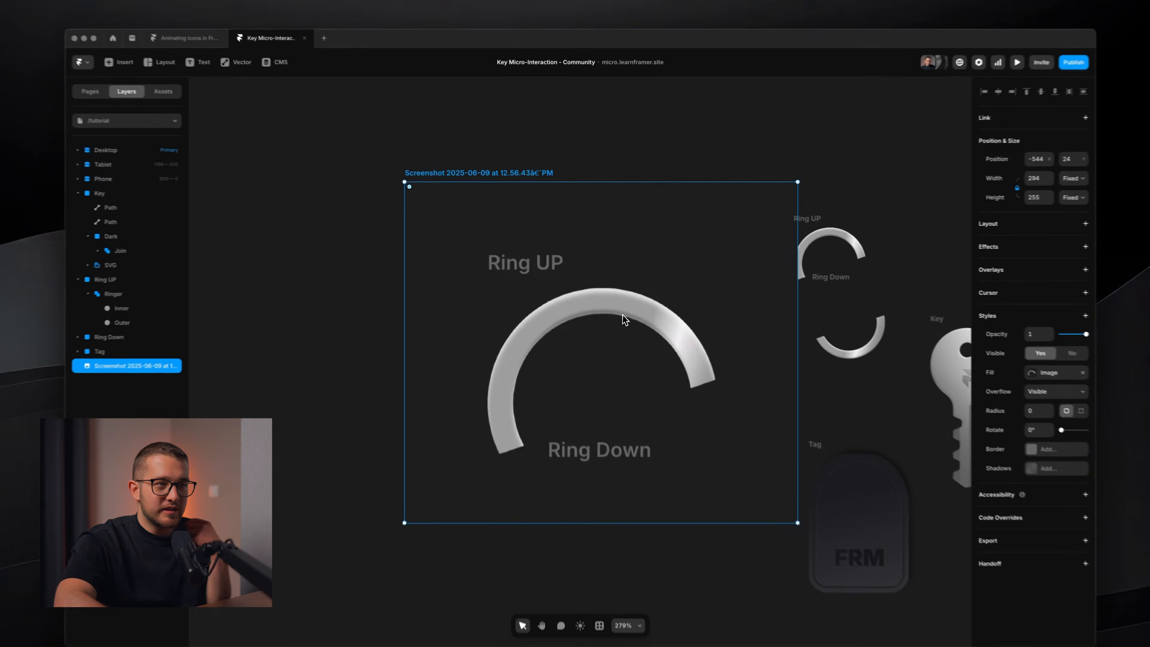
key(Delete)
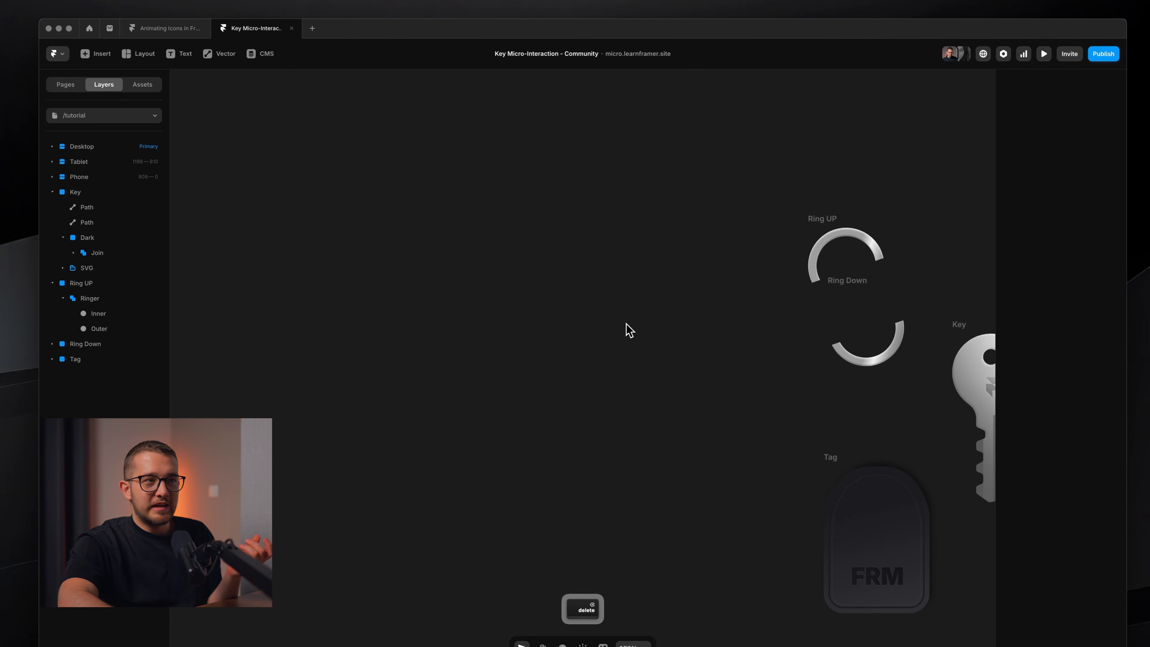
Step: Select the Ringer shape in Ring UP and inspect the color and settings of its shadows
scroll(632, 331, right, 5)
scroll(699, 244, up, 3)
super+click(701, 237)
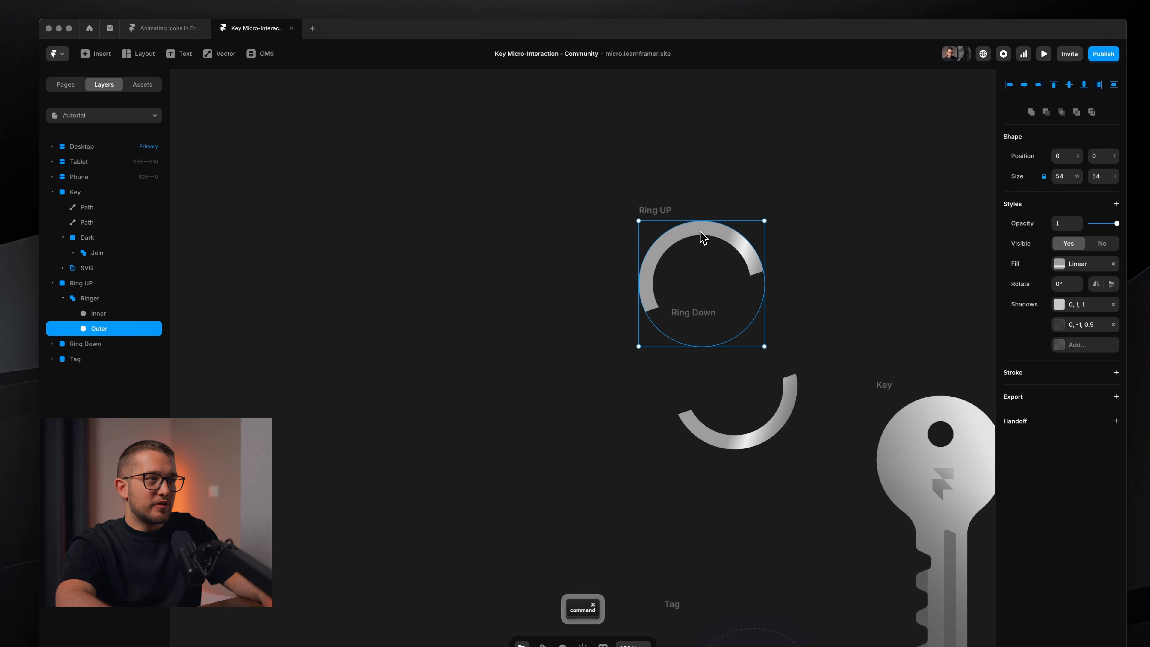
click(136, 298)
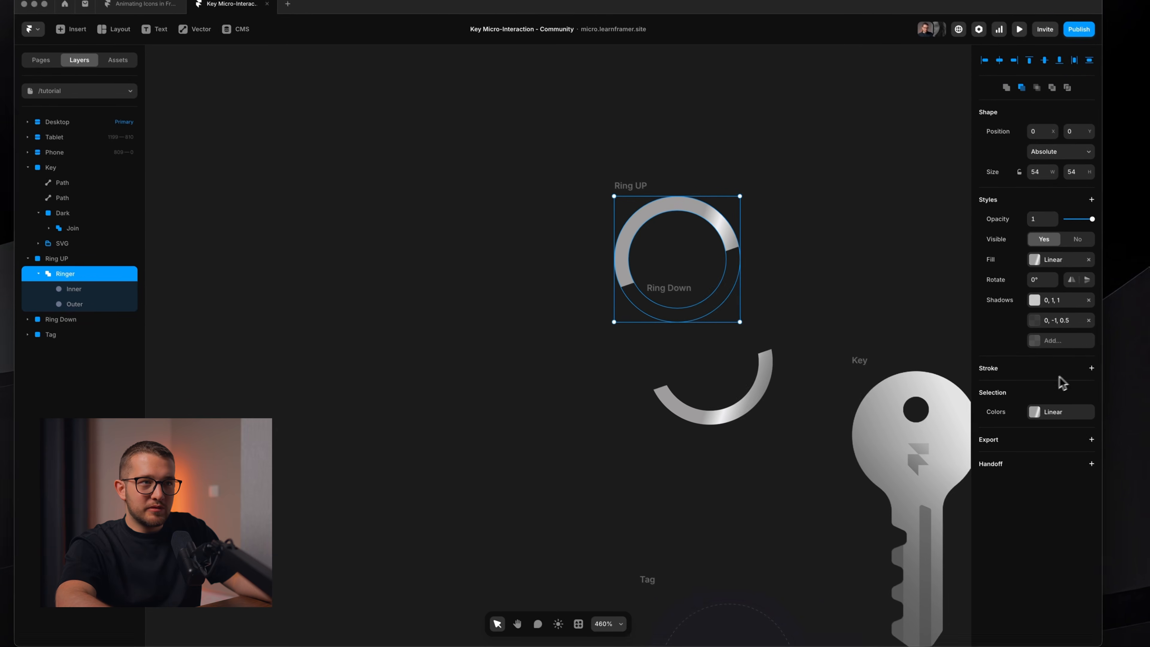
click(1050, 310)
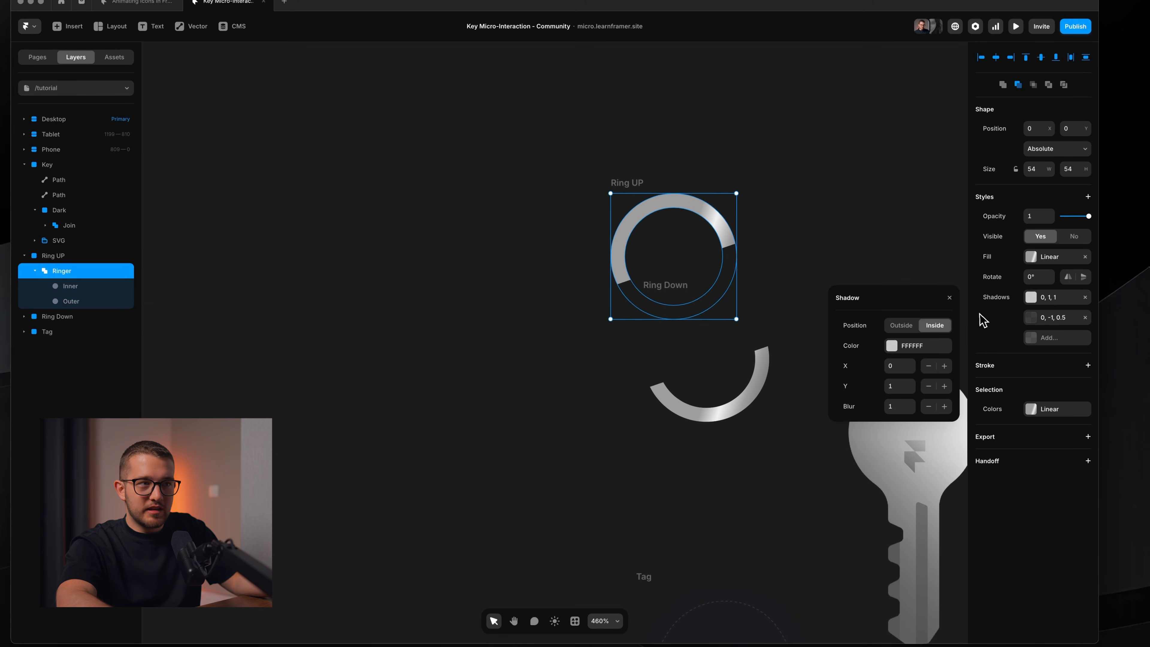
click(901, 345)
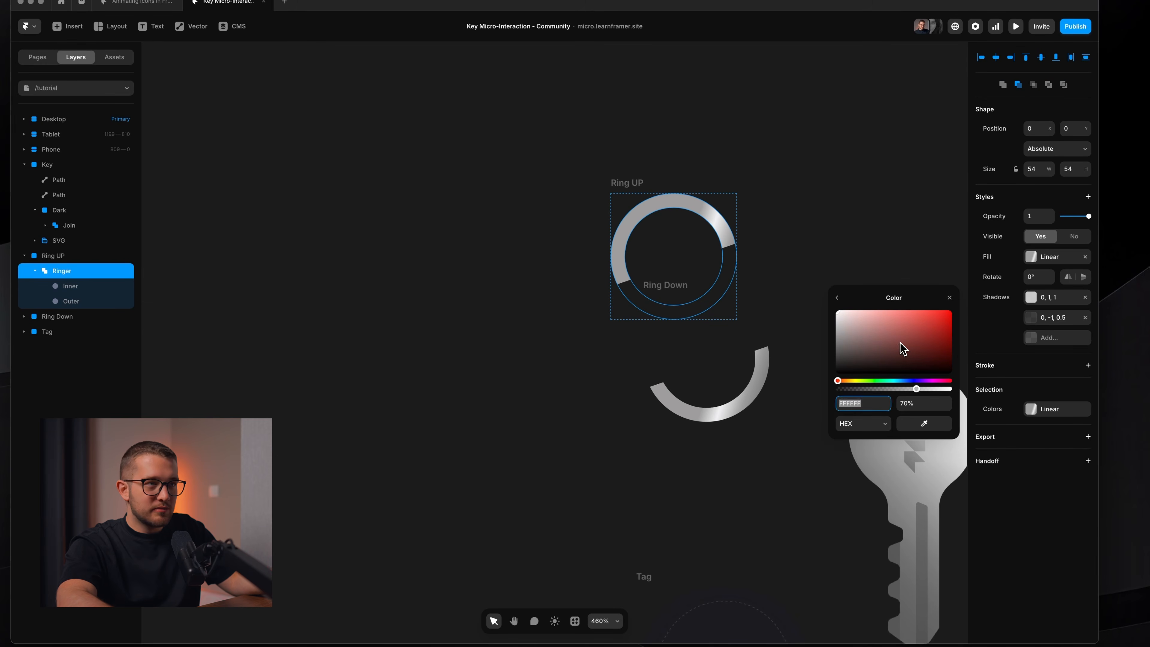
key(Escape)
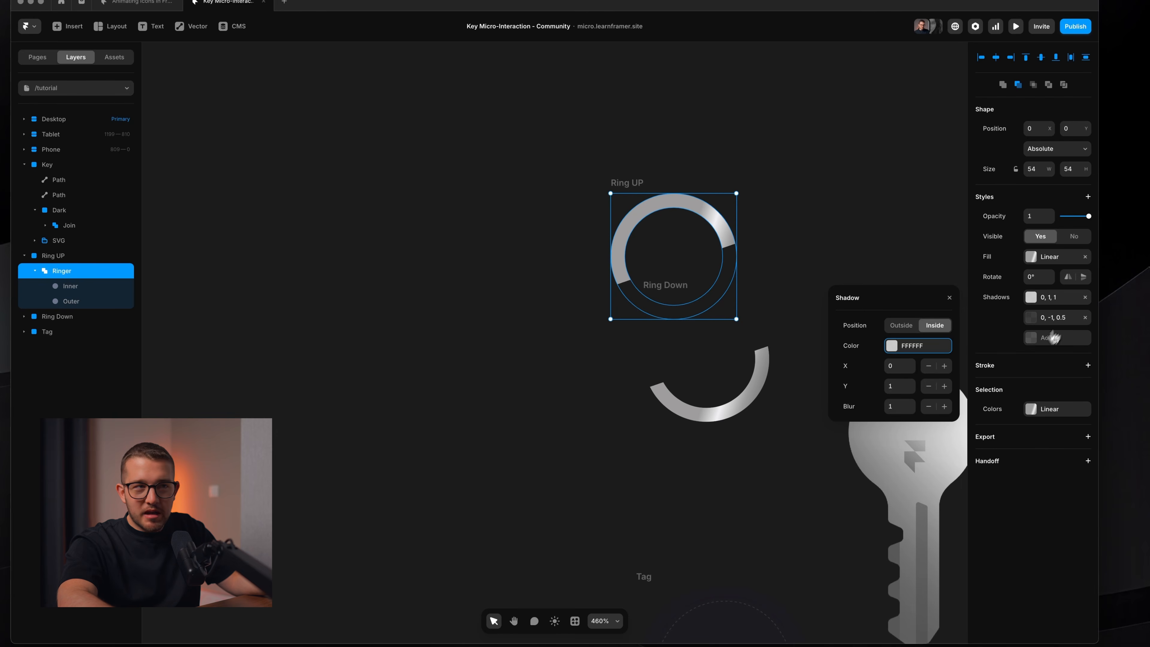
click(1064, 321)
click(828, 285)
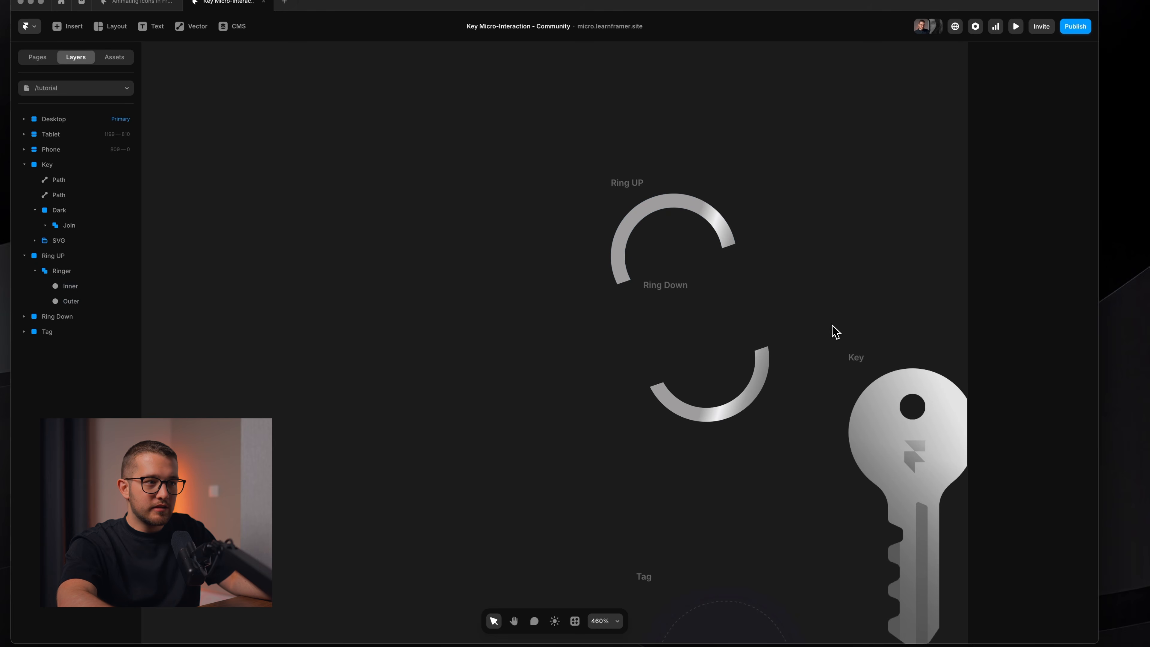
Step: Select the SVG inside the Tag graphic and look over the vector graphics beside the Desktop frame
scroll(836, 332, down, 5)
click(665, 420)
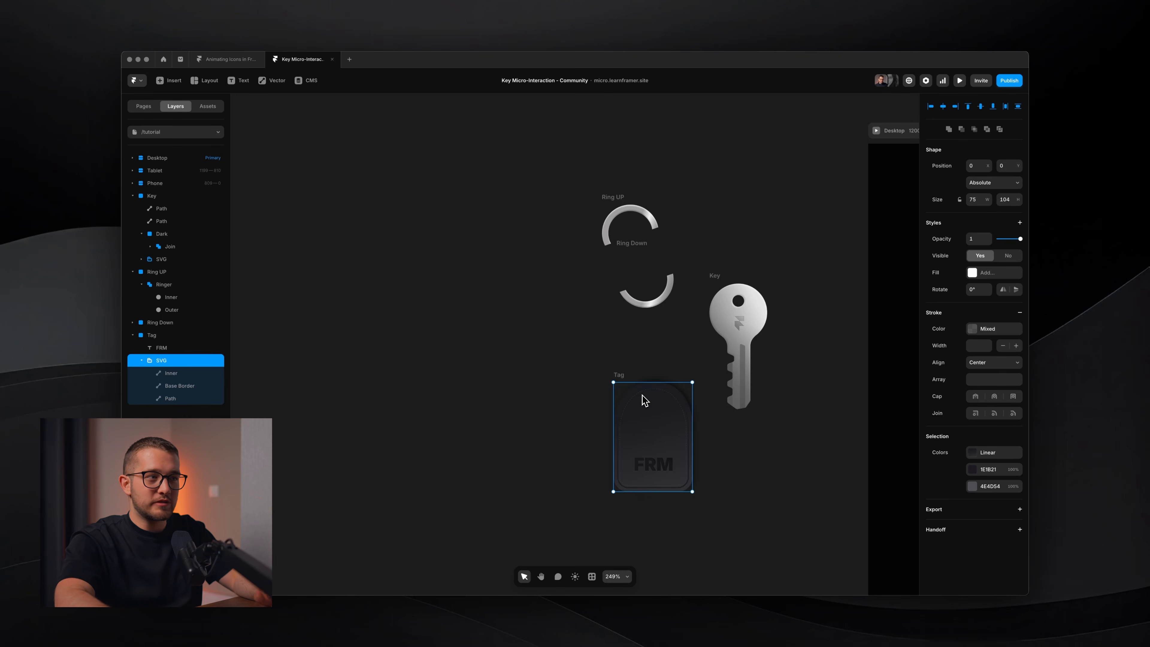
scroll(623, 376, down, 3)
scroll(623, 376, right, 6)
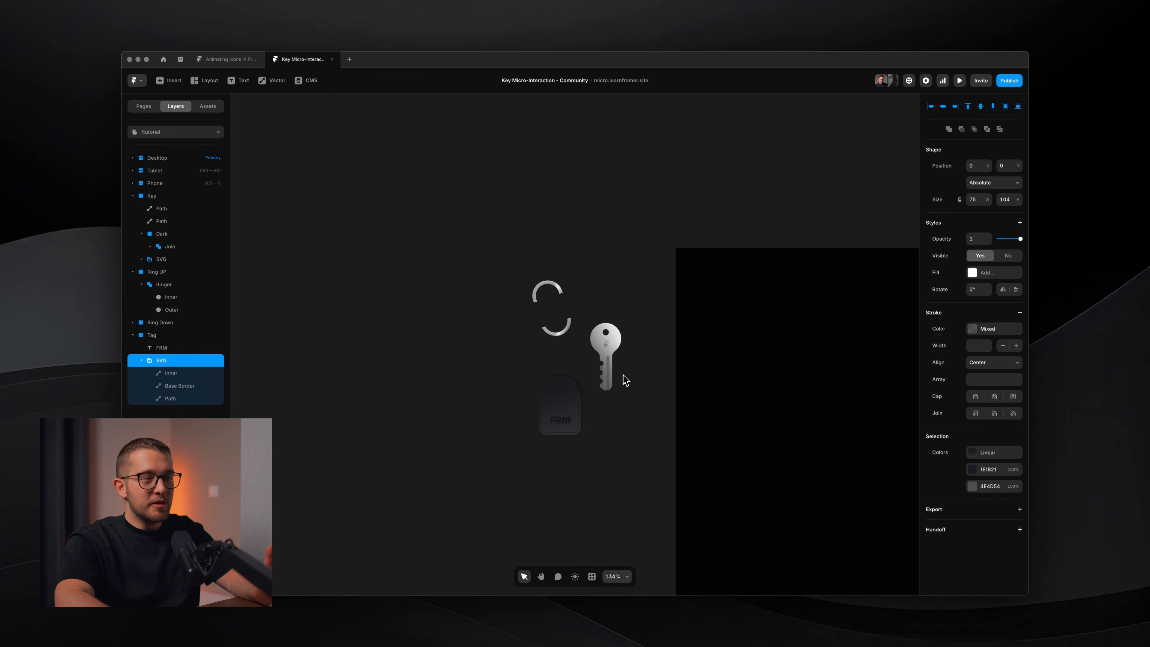
scroll(623, 374, down, 1)
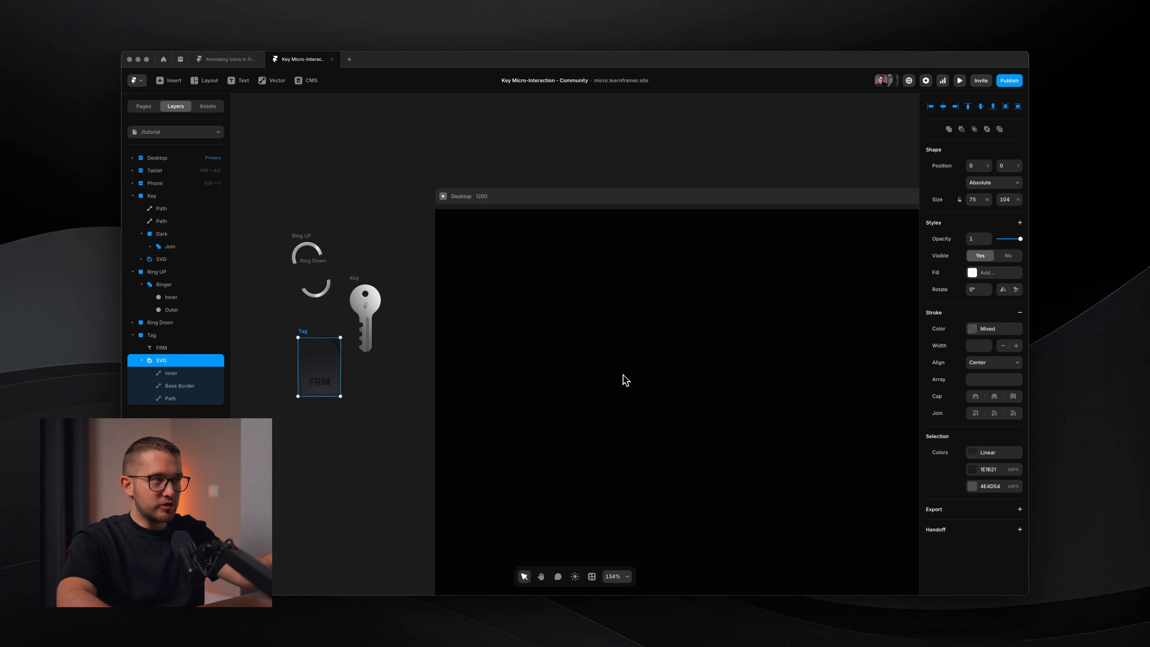
scroll(624, 379, down, 2)
Step: Open the /starter page and select its ring, key and tag graphics
click(153, 112)
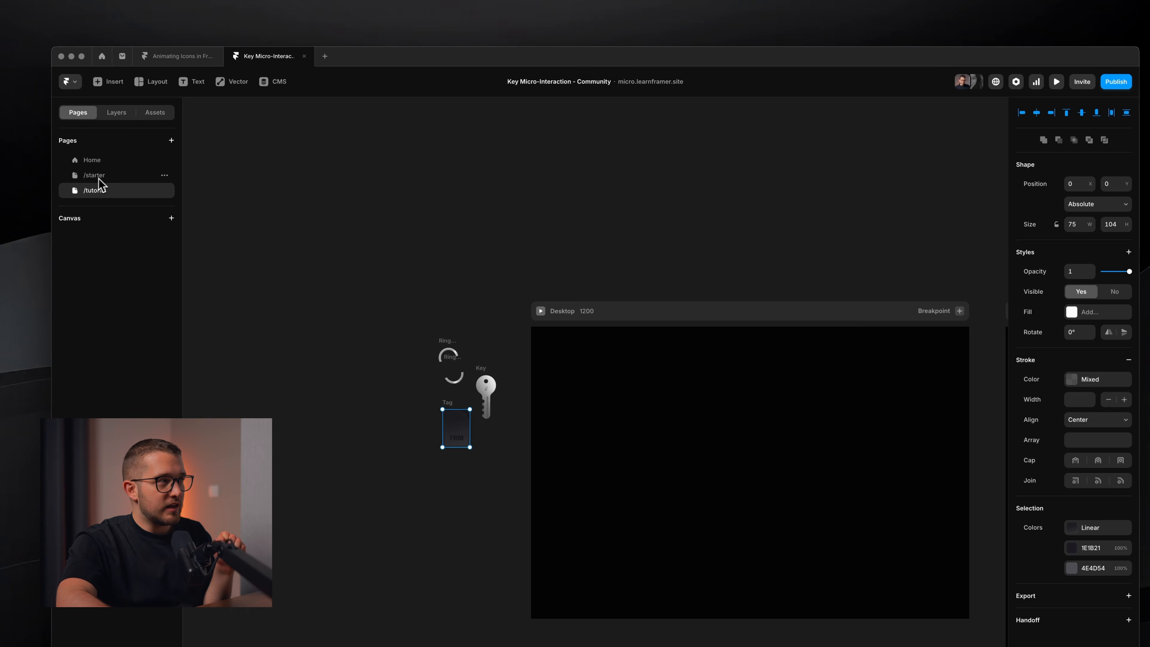
click(117, 182)
scroll(445, 232, up, 4)
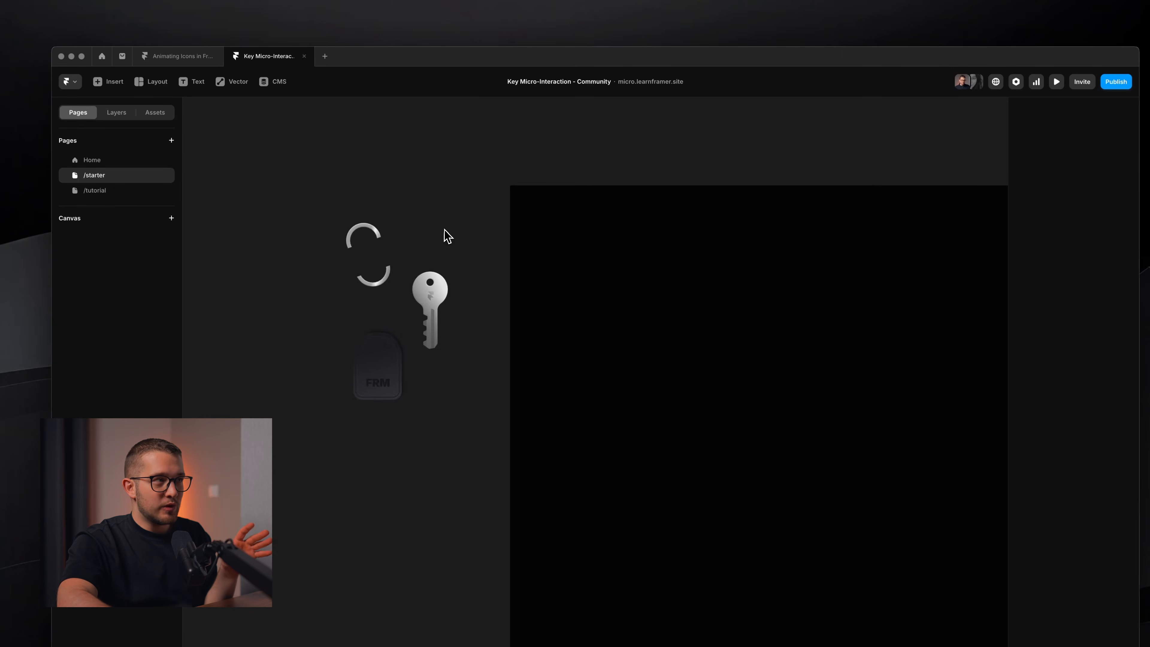
scroll(424, 224, left, 3)
drag(381, 194, 587, 474)
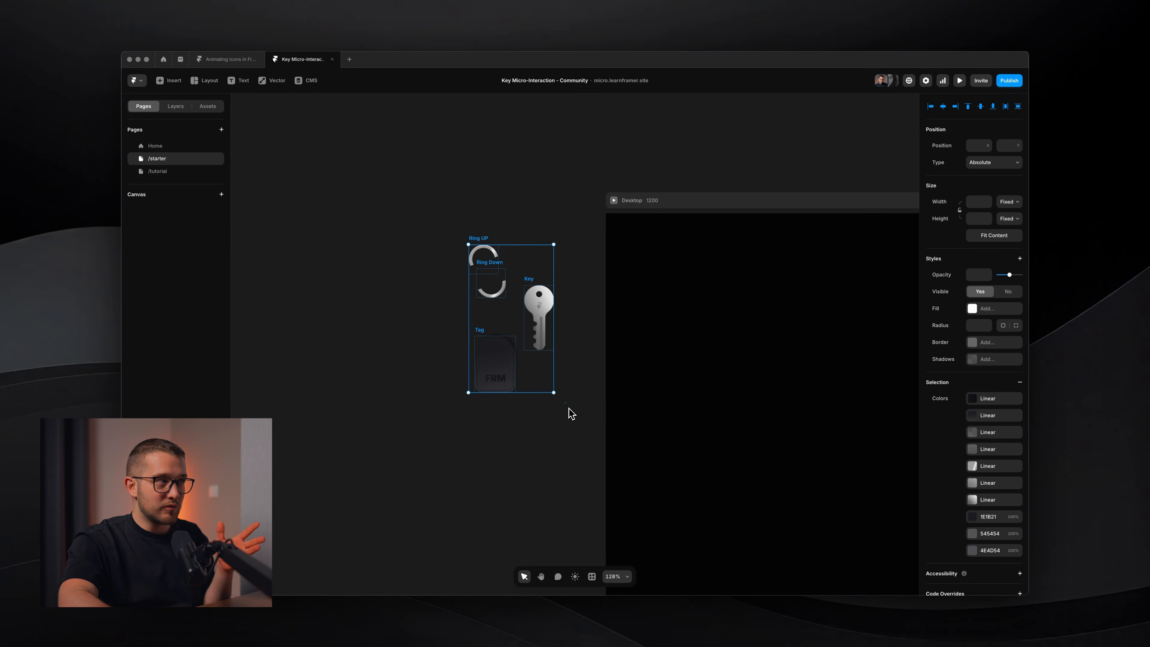
Step: Return to the /tutorial page, clear the selection and view the ring, key and tag graphics up close
click(163, 172)
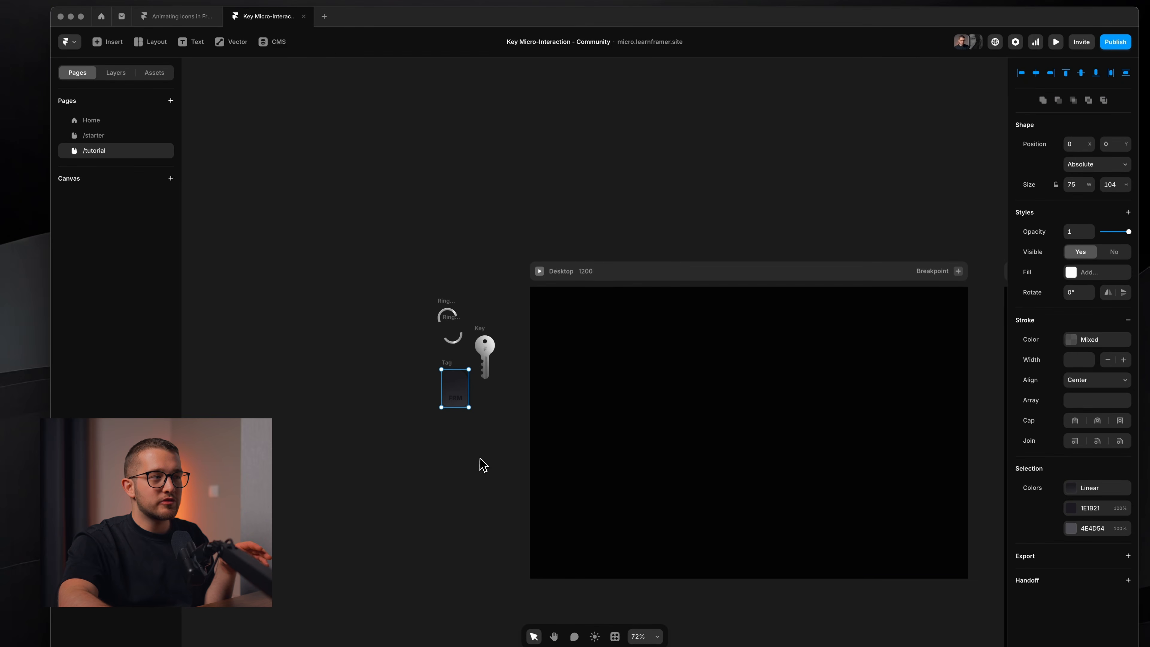
click(482, 464)
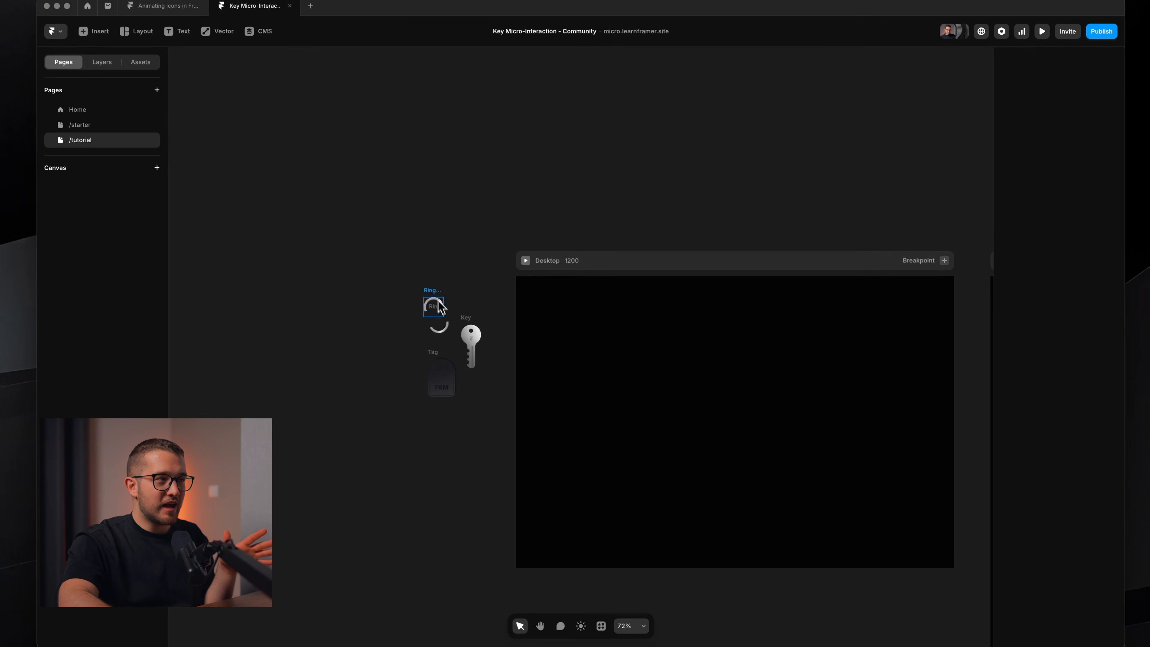
scroll(411, 357, up, 2)
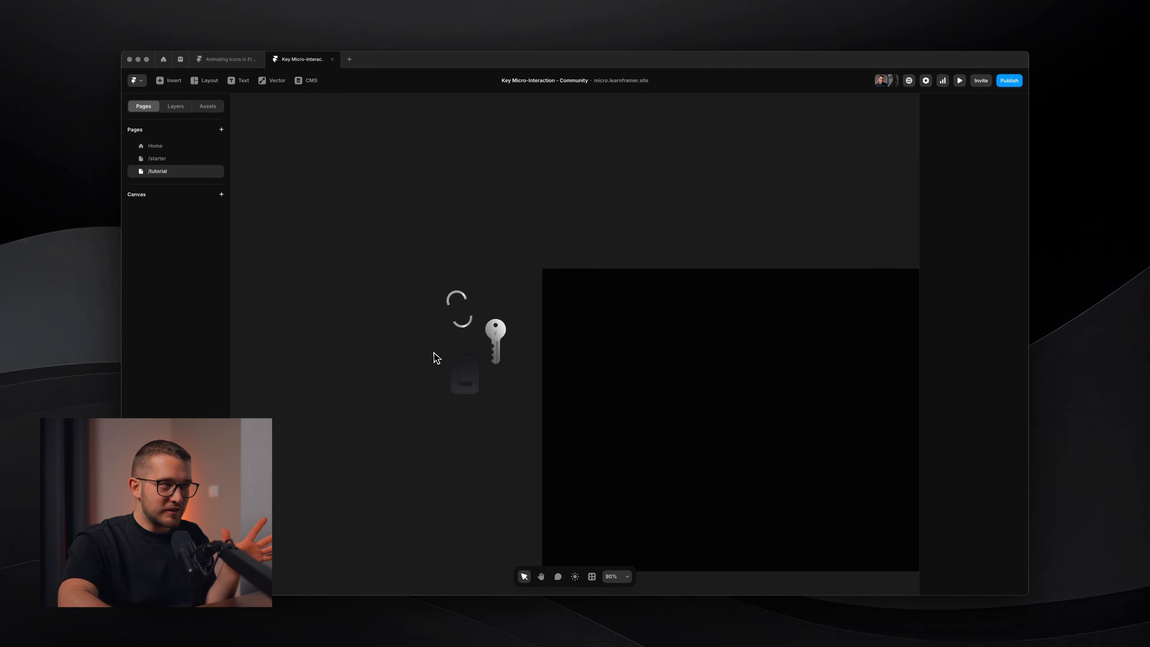
scroll(434, 355, up, 5)
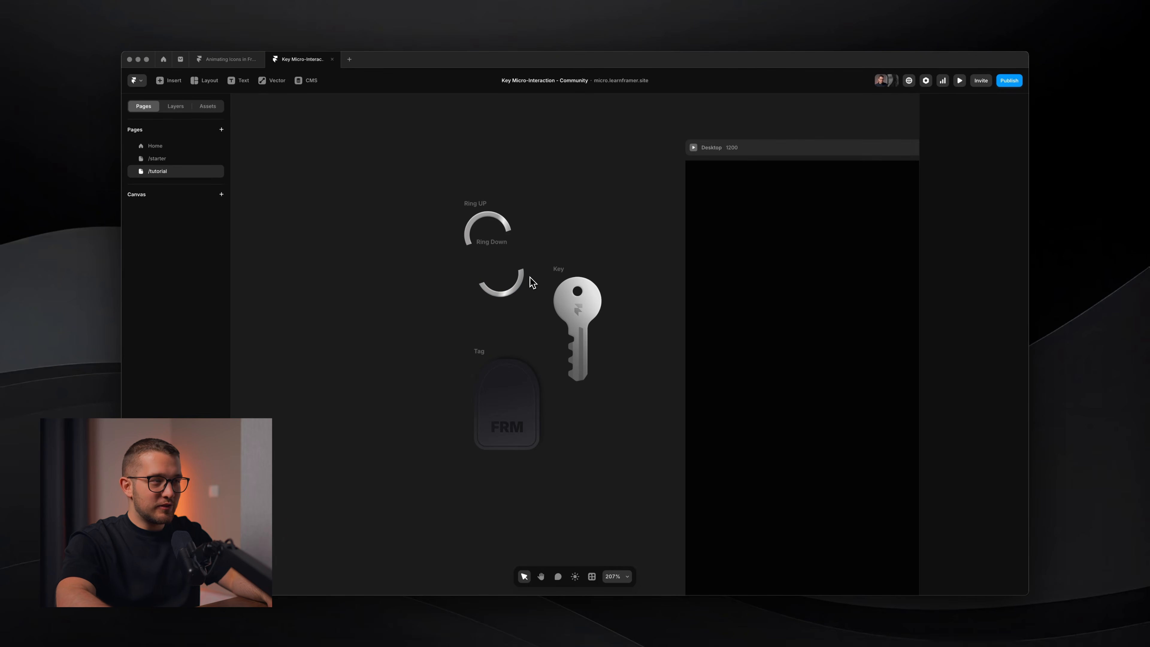
key(super+Tab)
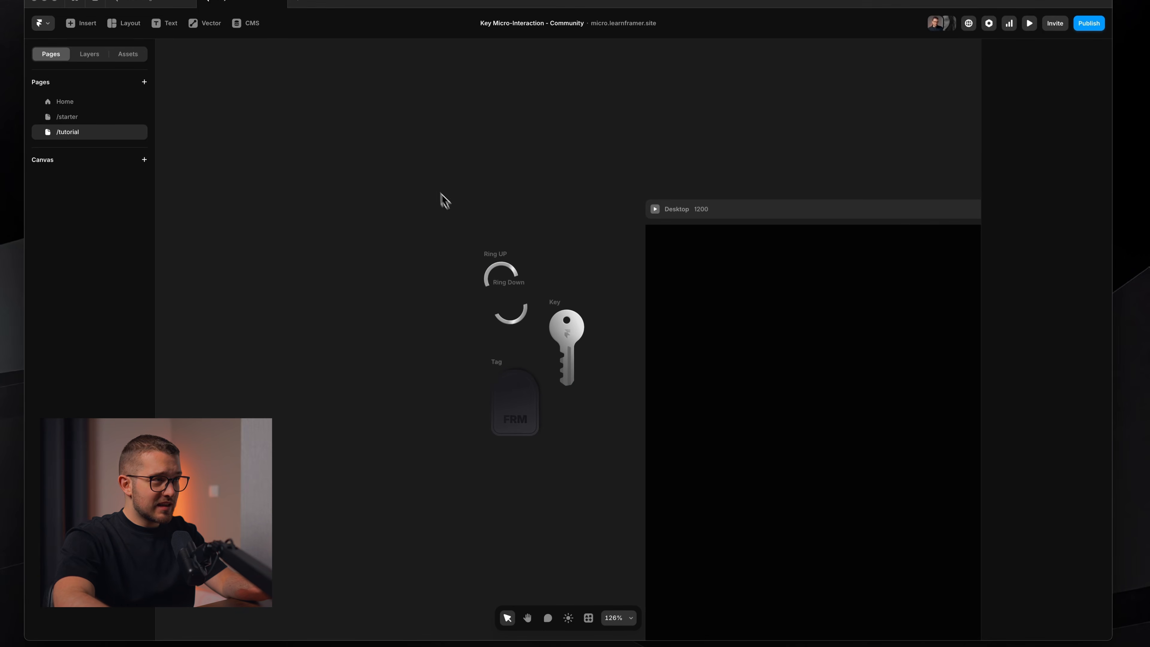
Step: Move Ring UP, Ring Down, Key and Tag together into the Main stack of the Desktop frame
drag(432, 182, 588, 437)
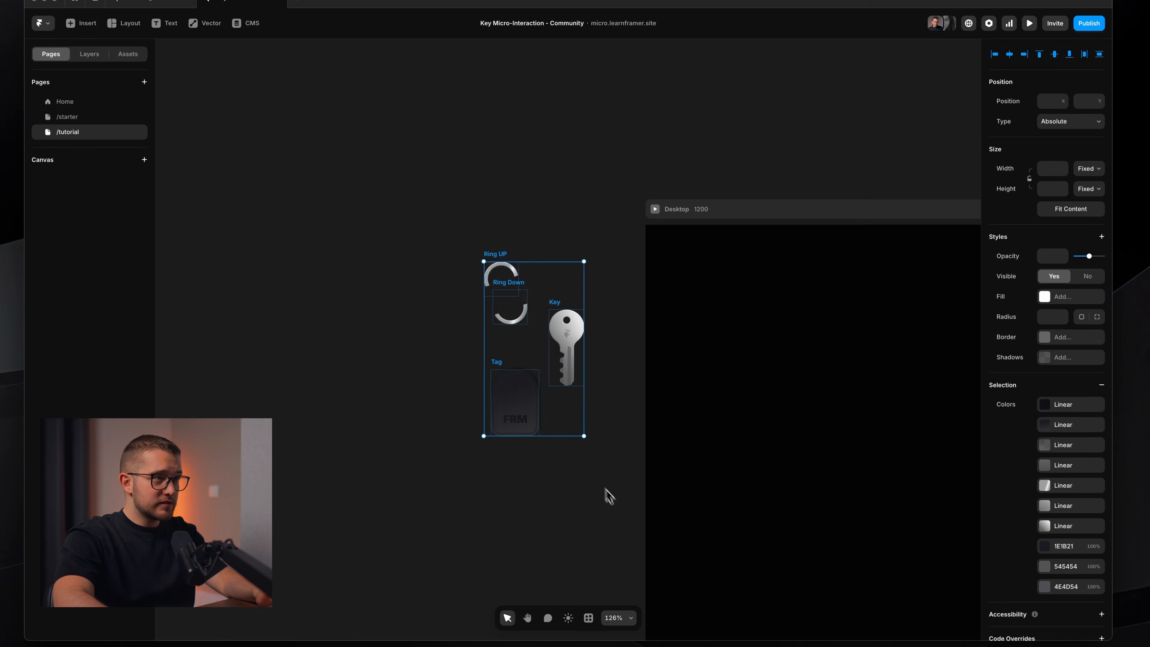
scroll(611, 498, down, 3)
drag(483, 410, 859, 498)
scroll(859, 499, right, 3)
scroll(851, 464, right, 2)
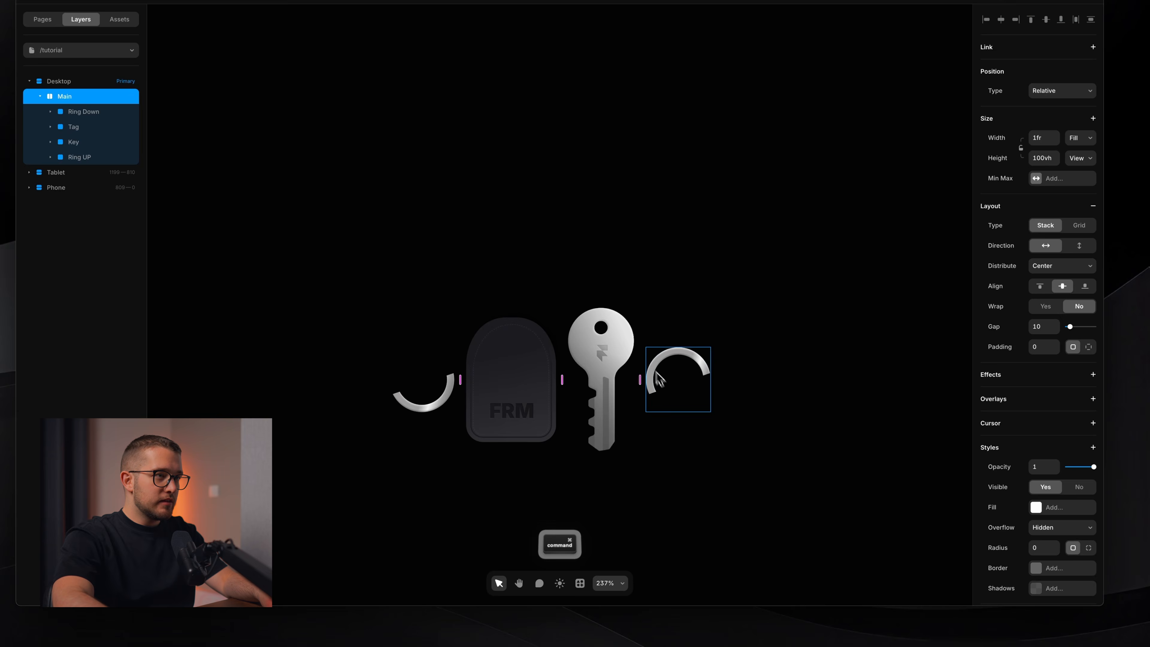
scroll(650, 358, down, 5)
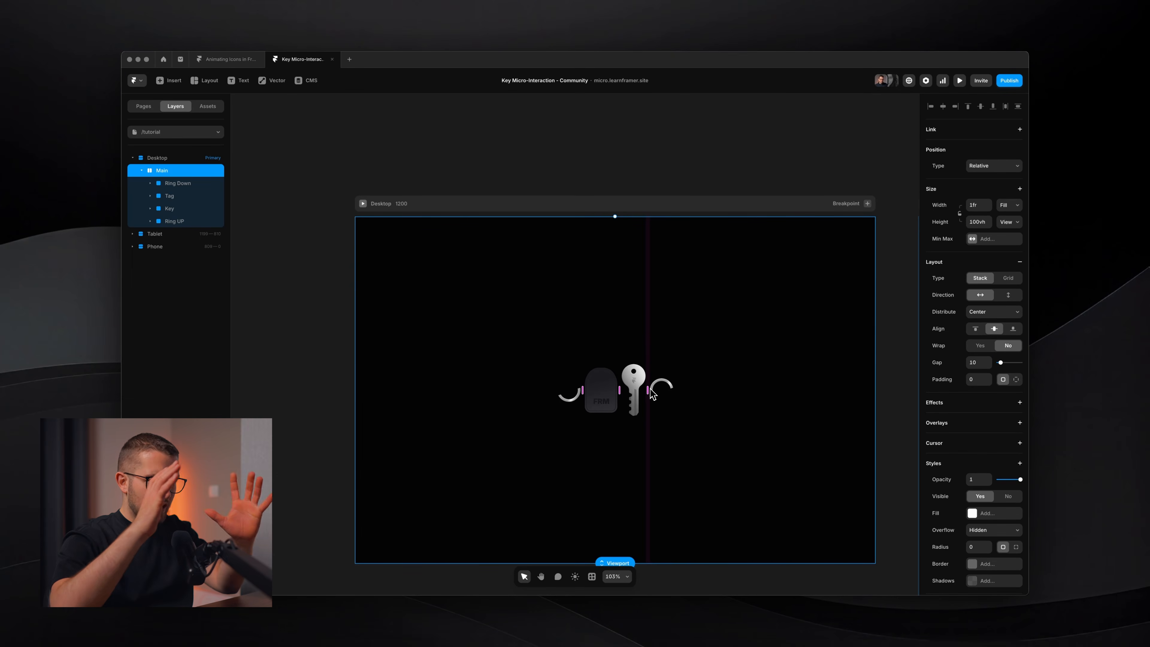
Step: Wrap the Ring Down, Tag, Key and Ring UP layers in a new stack inside Main
click(154, 184)
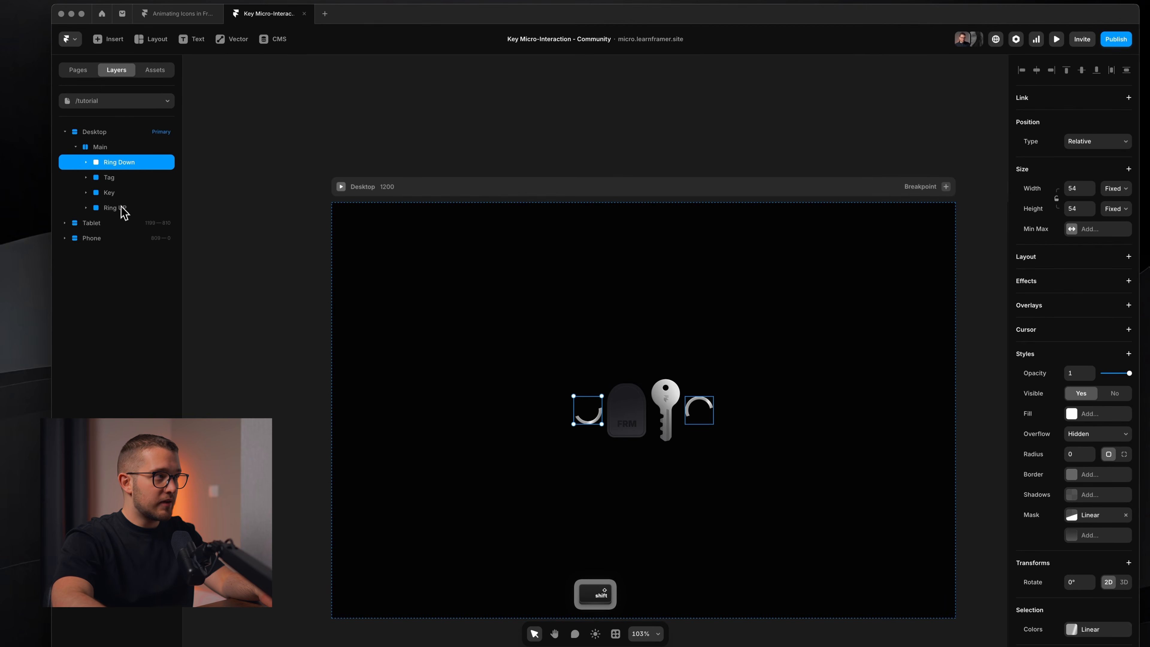
shift+click(123, 211)
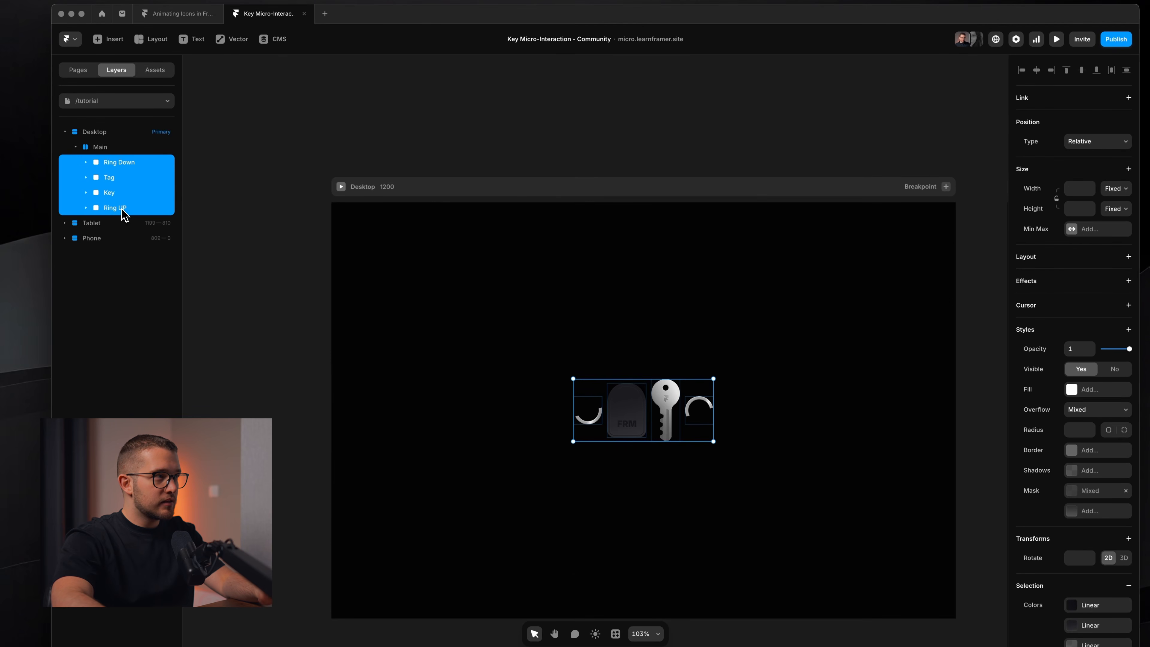
right_click(124, 211)
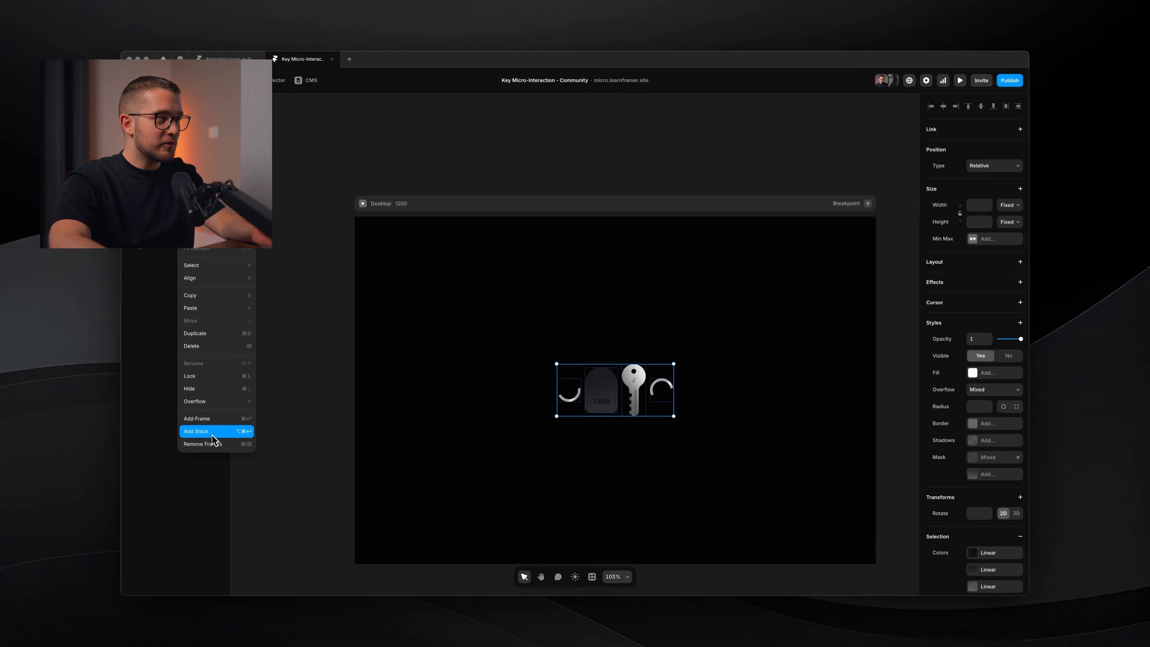
click(239, 433)
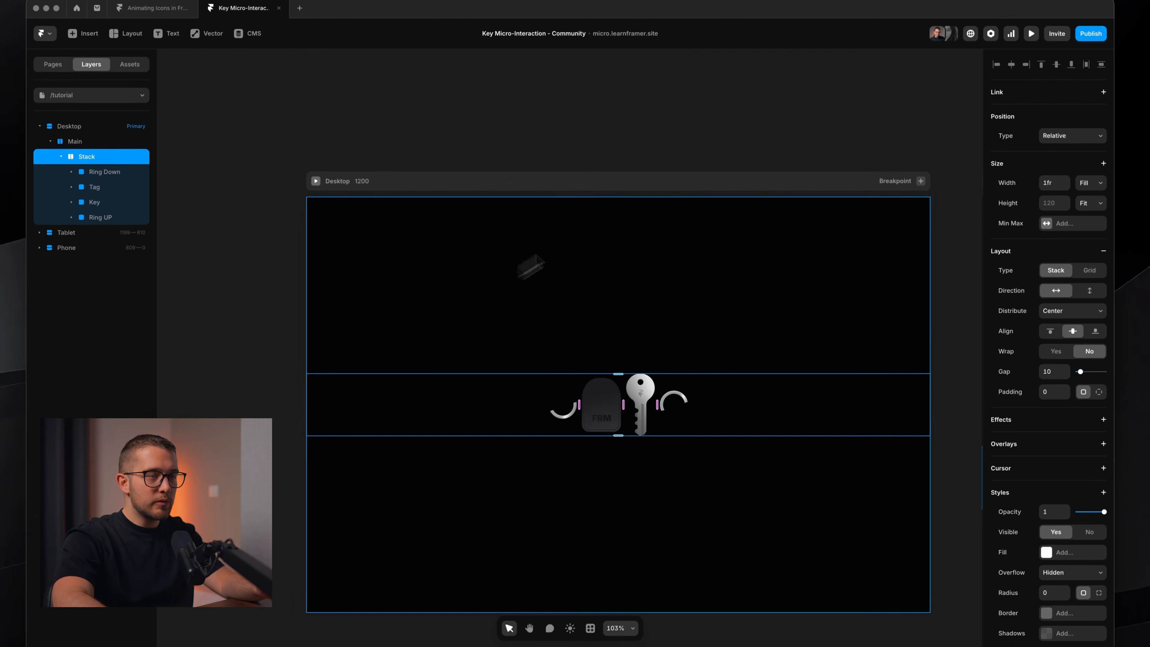
Step: Give the new stack a fixed width of 200
click(1033, 197)
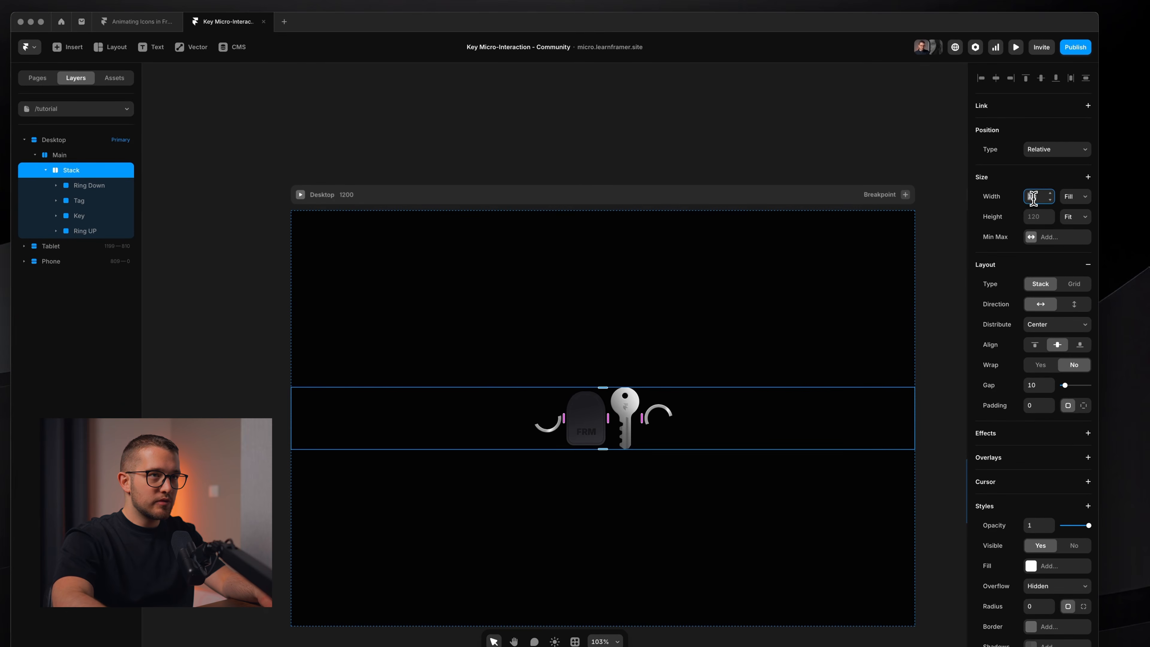
text(300)
key(Return)
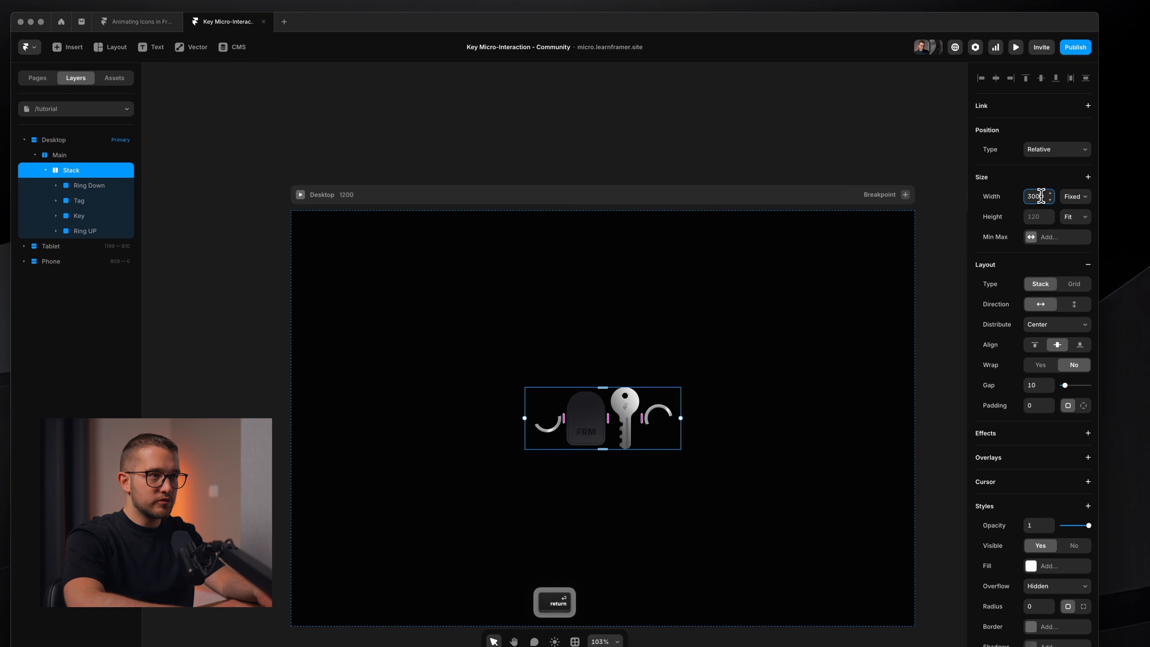
key(alt)
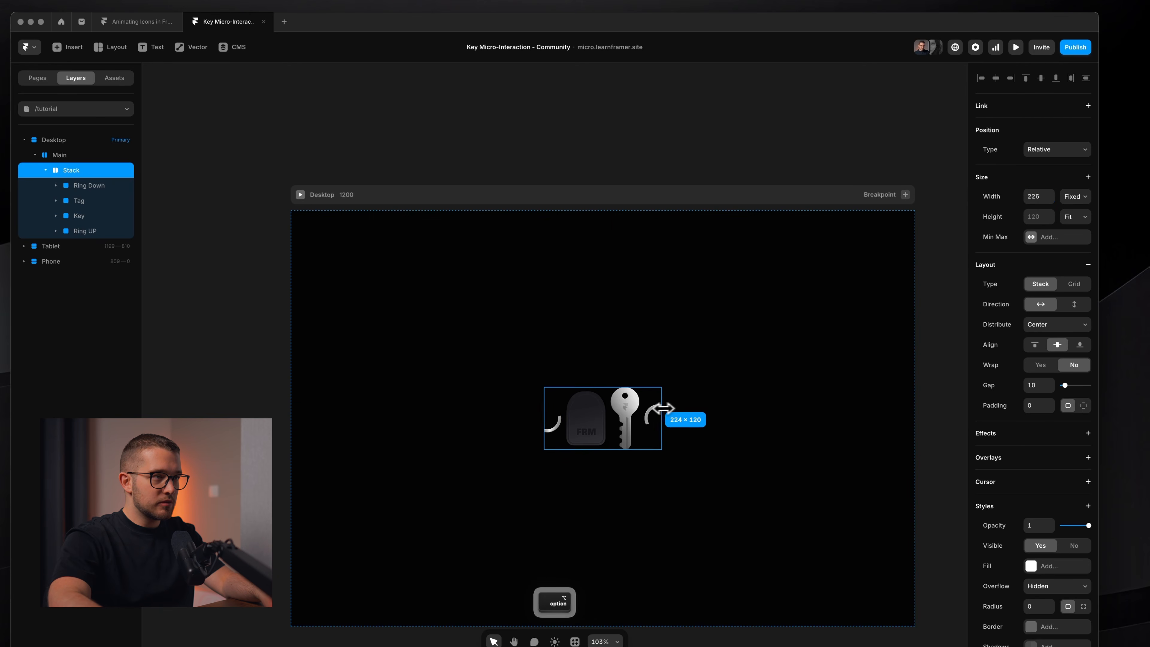
mouse_move(663, 408)
mouse_down()
mouse_move(639, 411)
mouse_move(654, 411)
mouse_up()
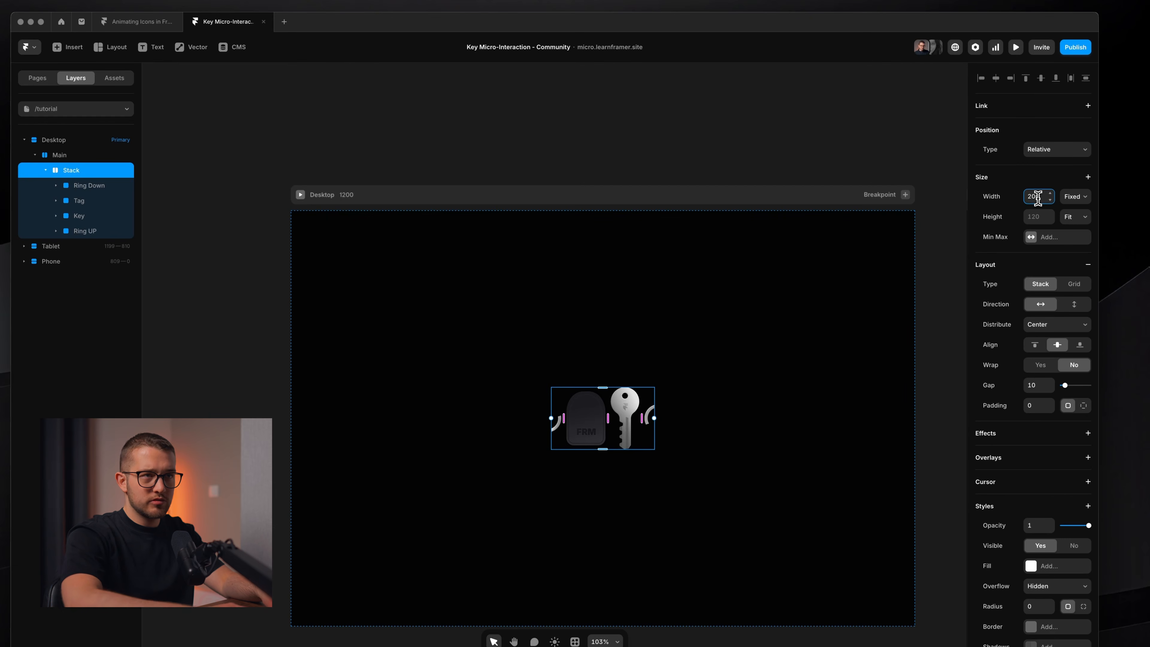
key(Return)
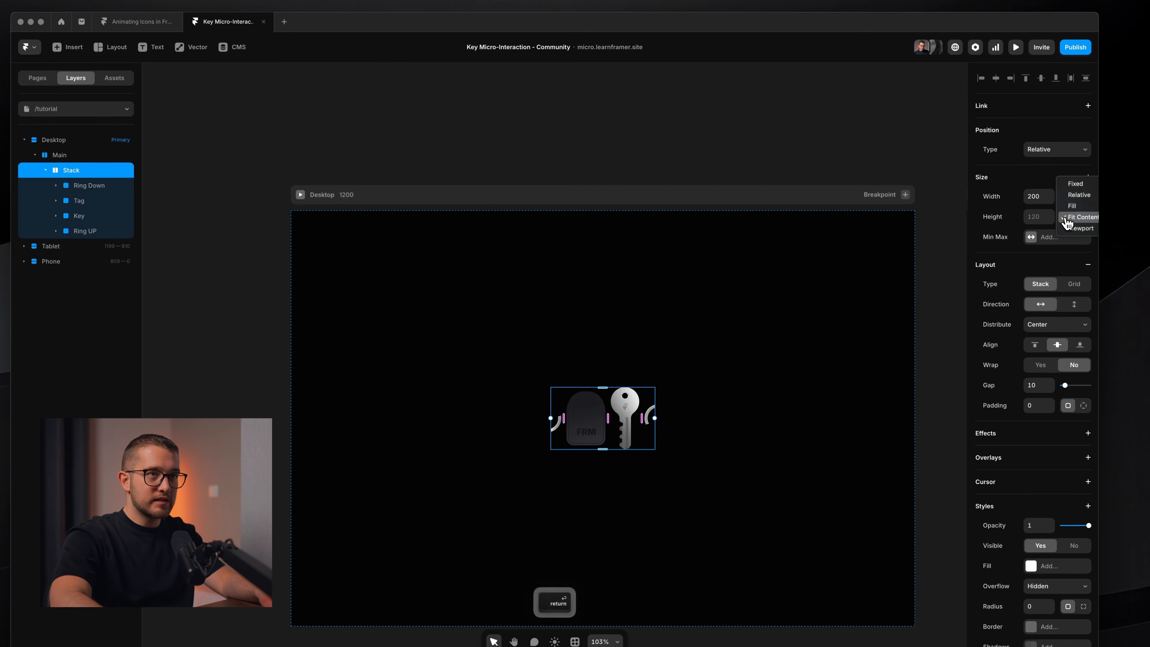
Step: Set the stack's height to a fixed 200 and its overflow to Visible
drag(603, 388, 610, 358)
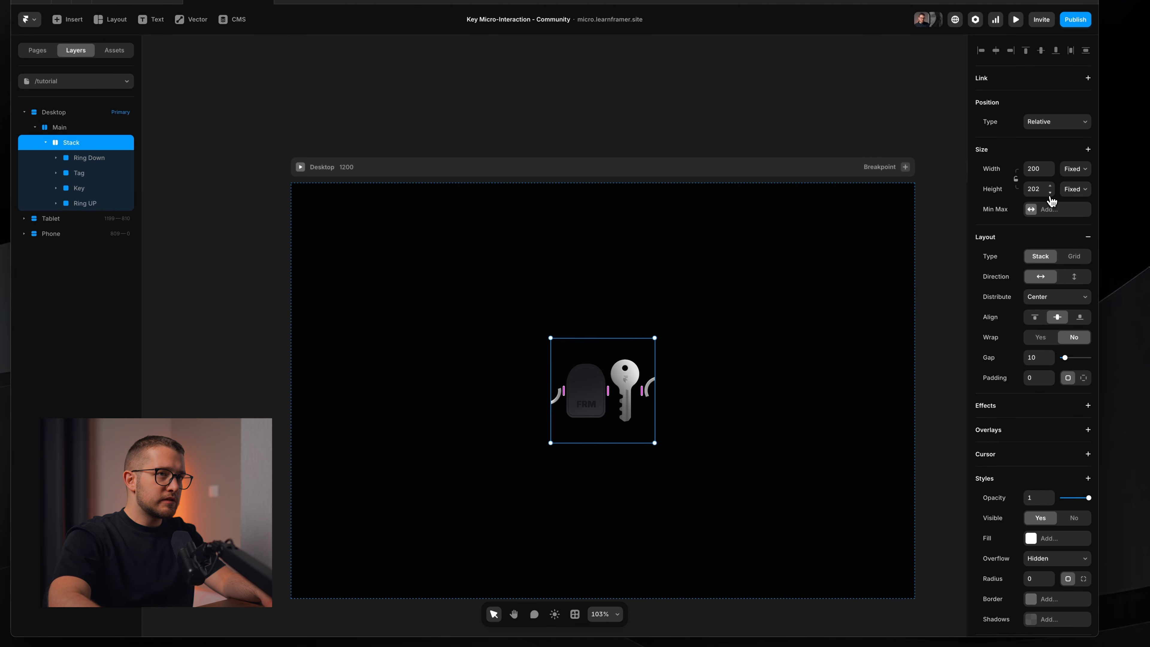
click(1050, 193)
scroll(701, 329, up, 6)
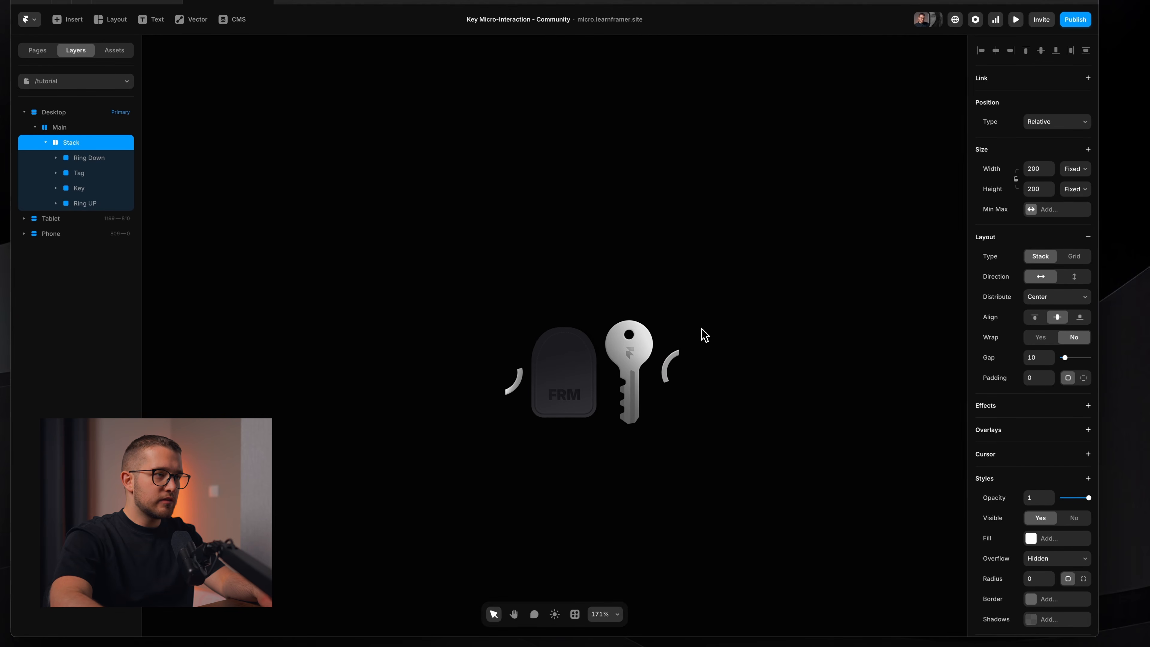
scroll(1073, 520, down, 1)
click(1069, 522)
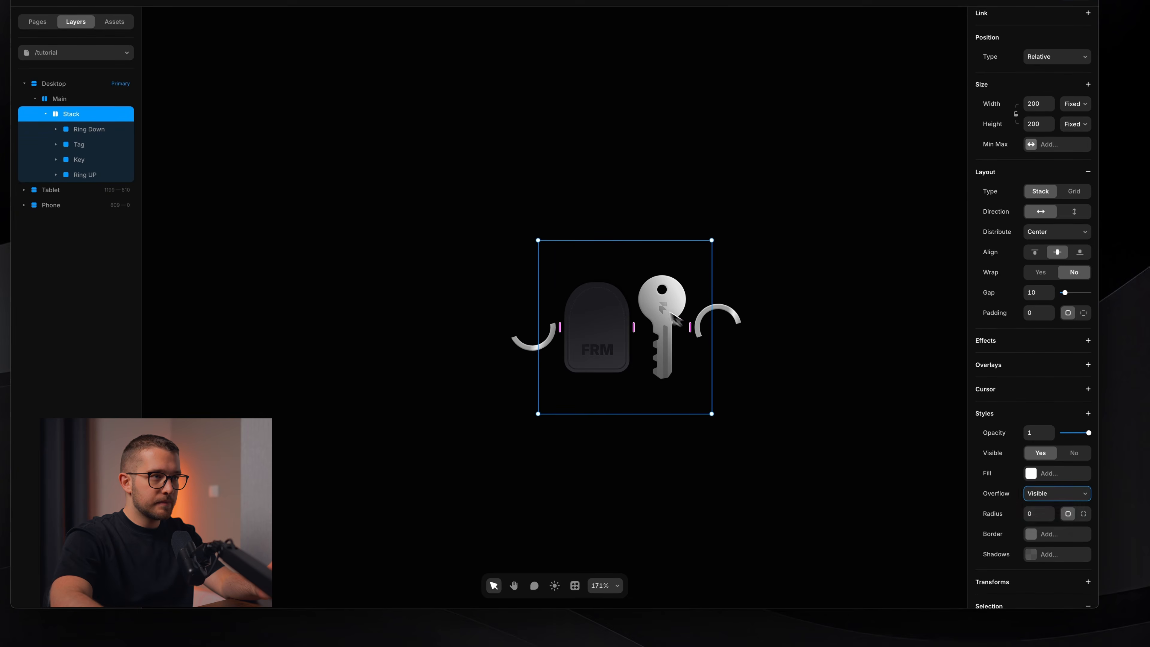
Step: Rename the stack as Illustration Tut
double_click(87, 116)
text(Illustration Tut)
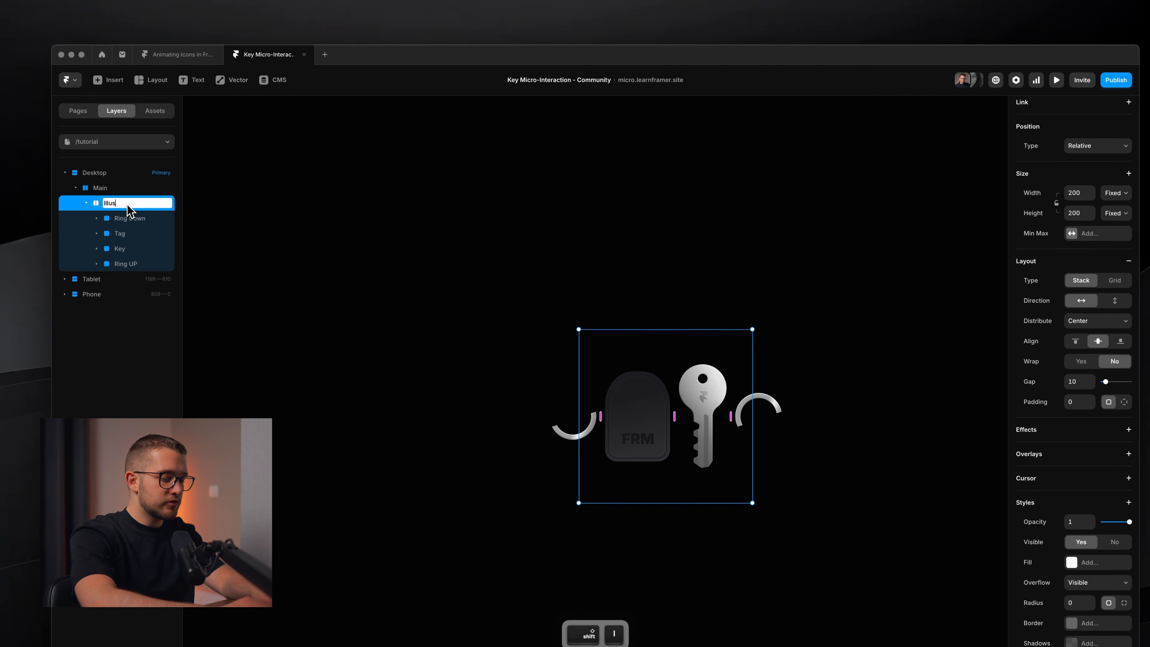
key(Return)
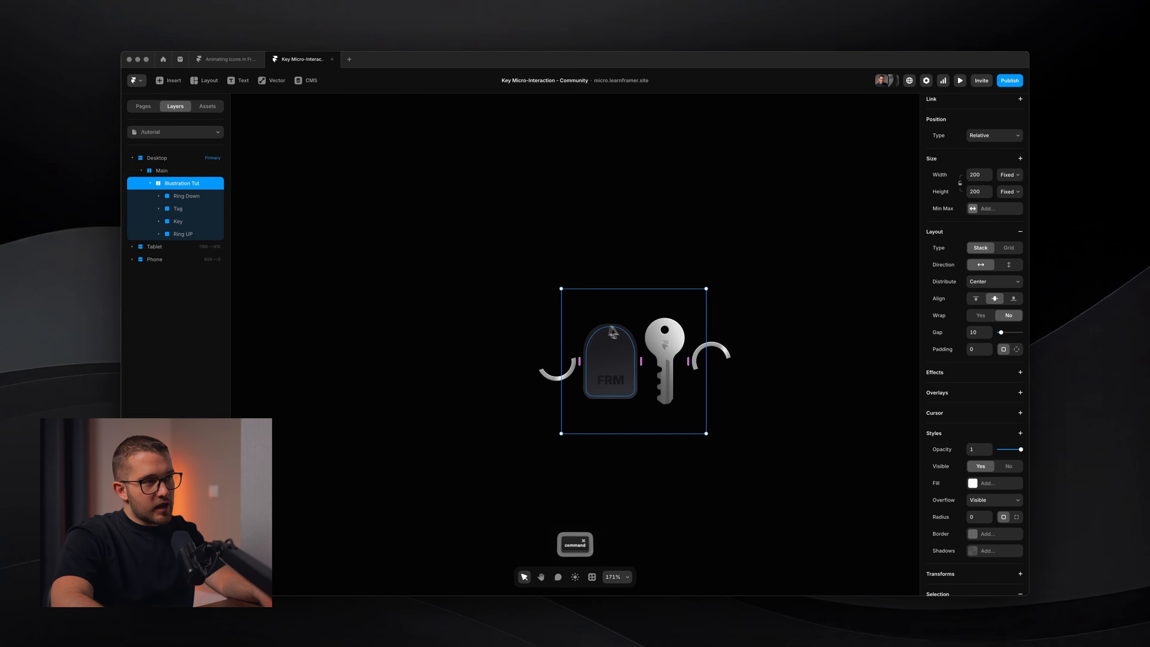
scroll(646, 382, up, 3)
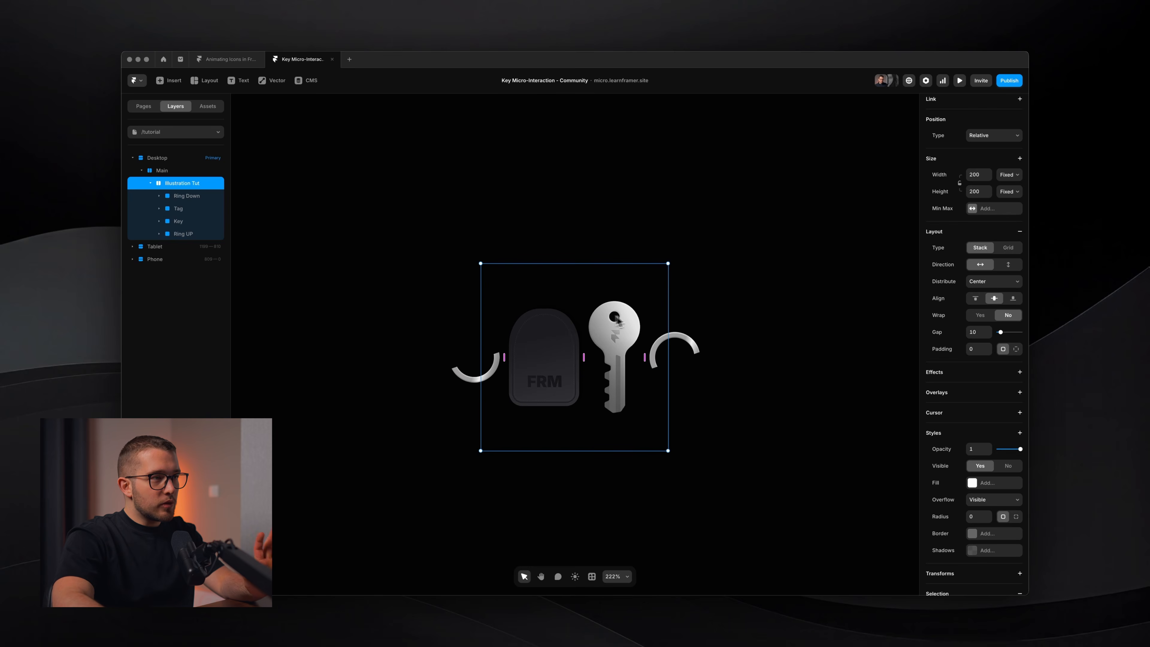
Step: Set the position type of the Ring Down, Tag, Key and Ring UP layers to Absolute
click(185, 195)
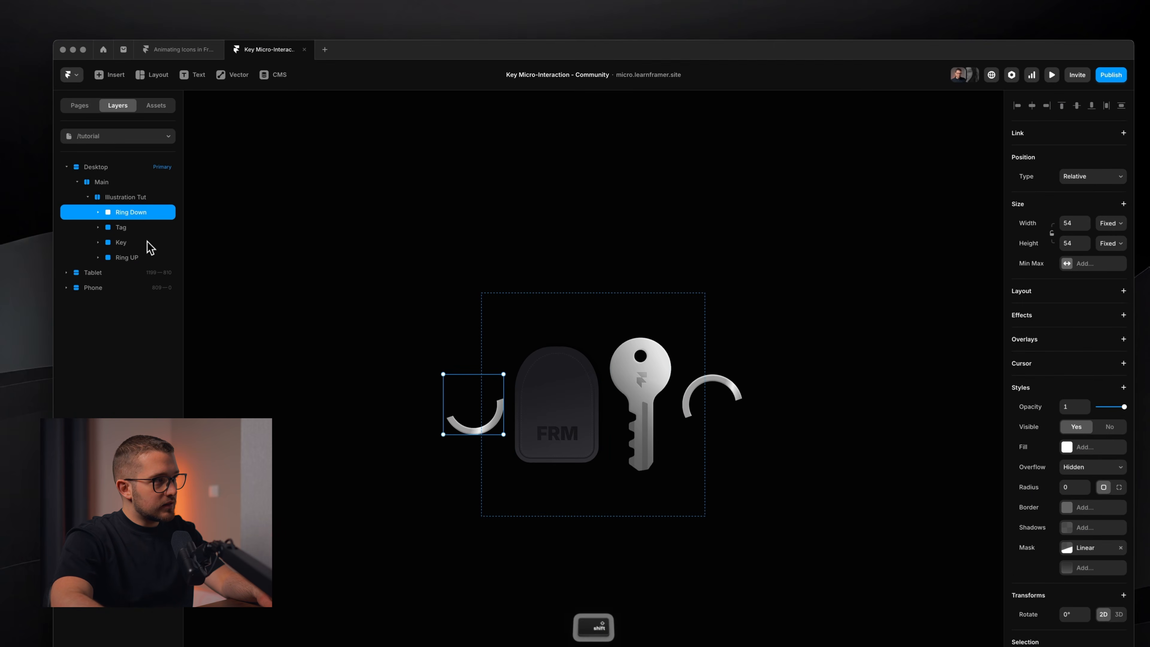
shift+click(194, 235)
click(1082, 176)
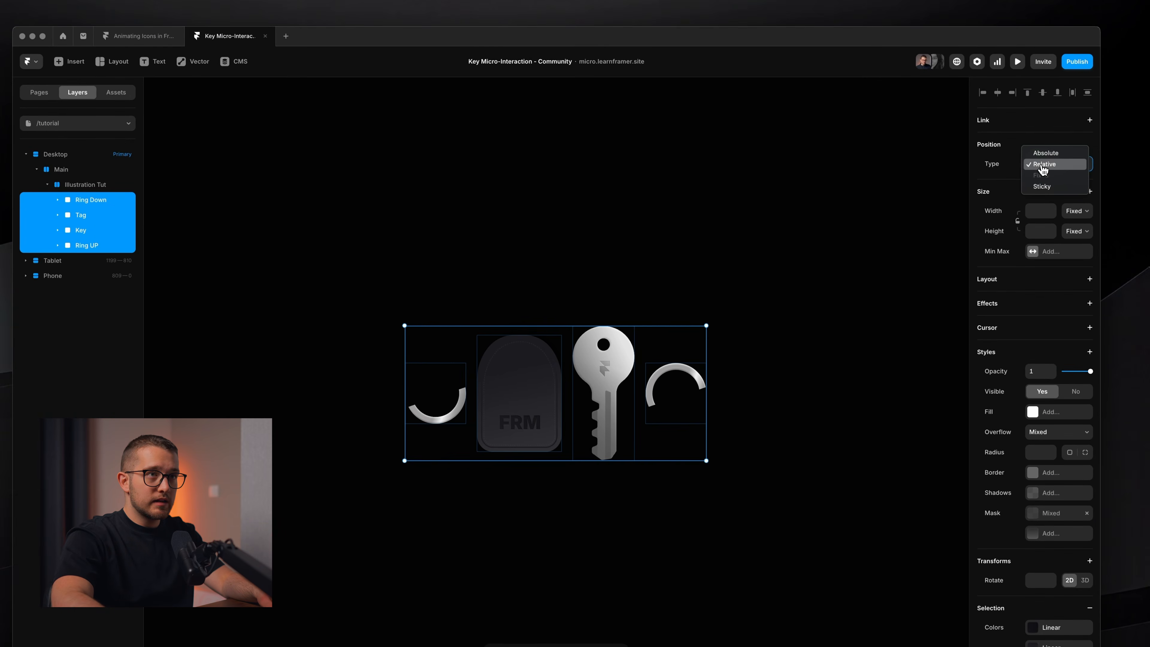
click(1083, 176)
click(641, 291)
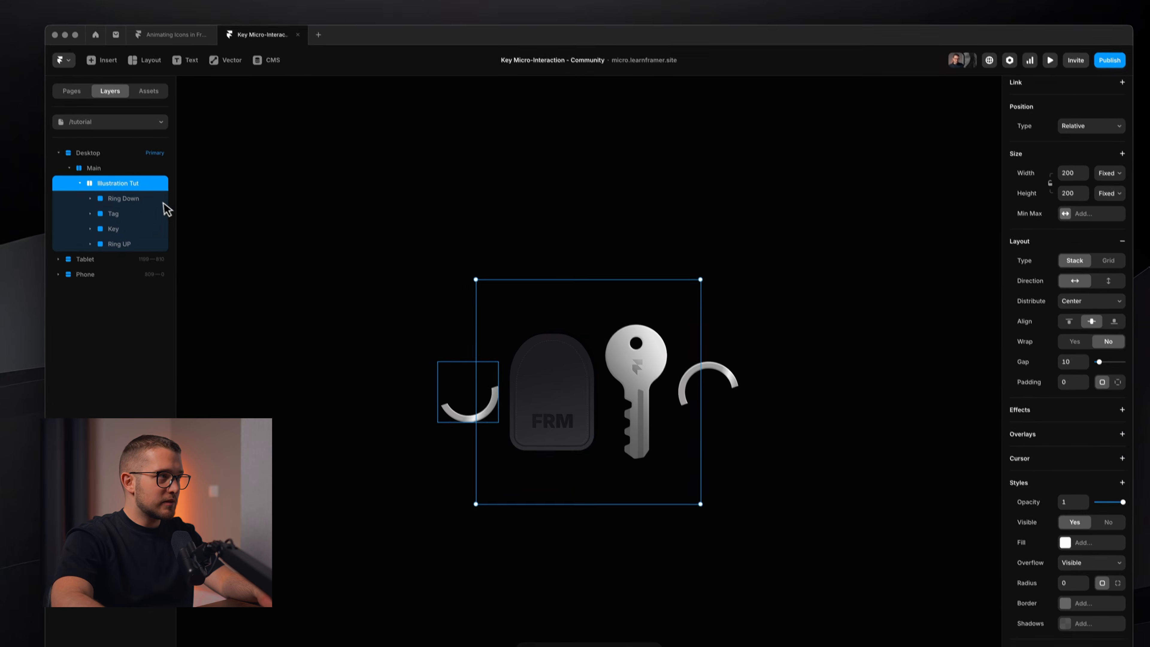
Step: Move the Ring Down layer inside the stack to left 56 and top 43
click(152, 200)
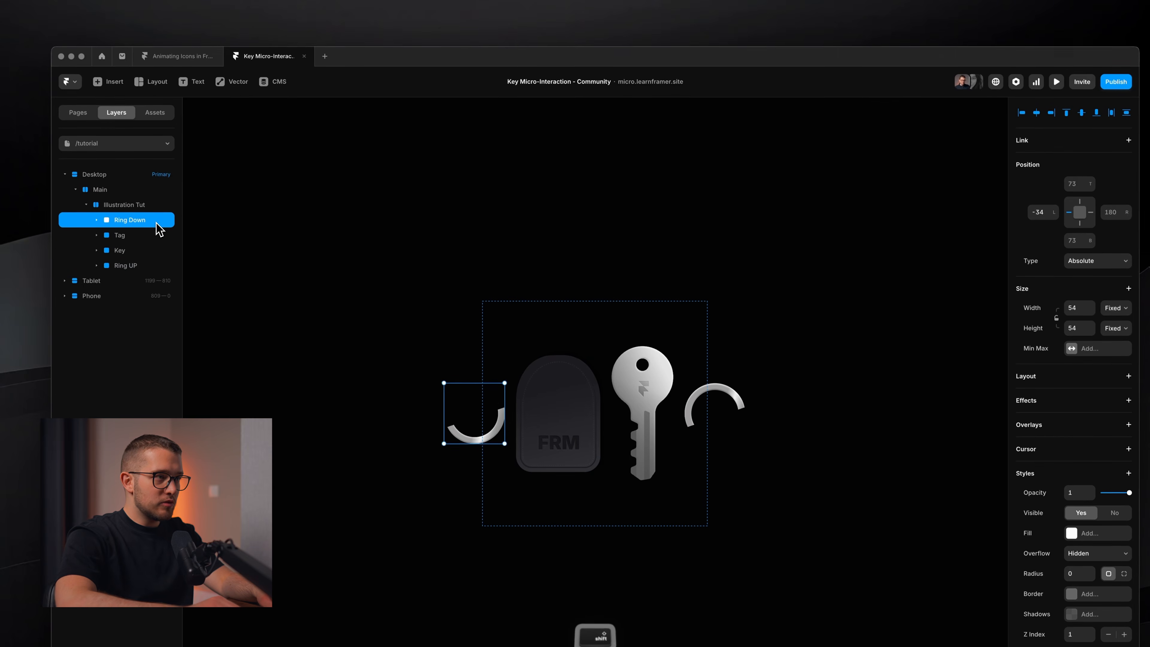
key(shift+Right)
key(shift+Right)
key(shift+Right)
key(shift+Right)
key(shift+Right)
key(shift+Right)
key(shift+Right)
key(shift+Right)
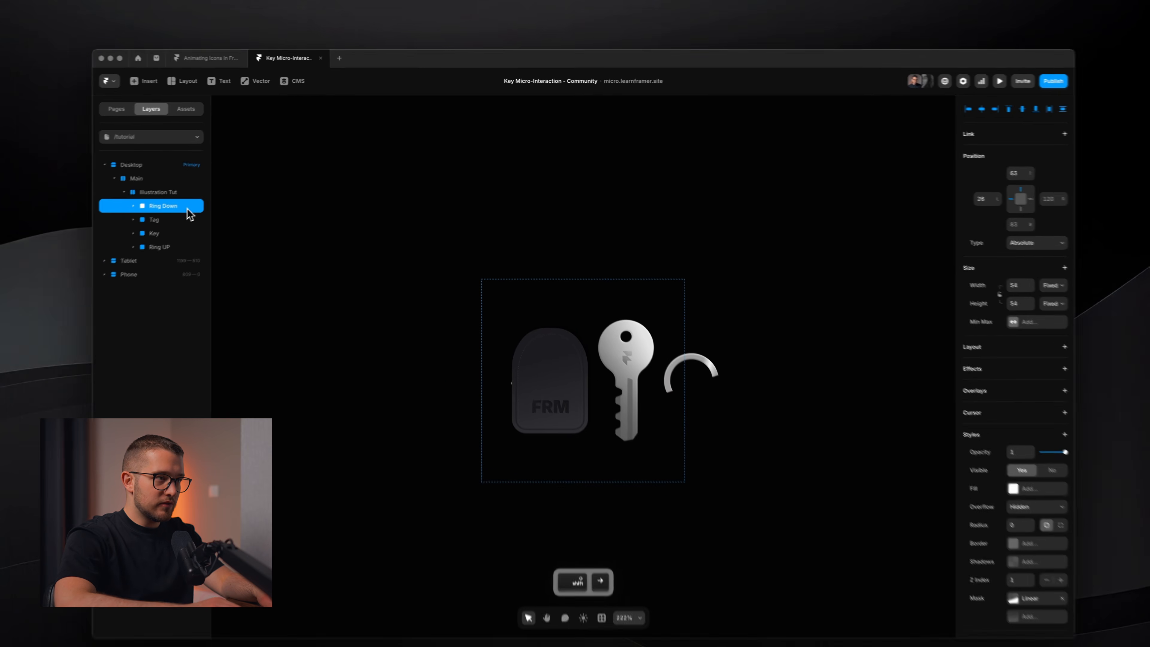
key(shift+Up)
key(shift+Up)
key(shift+Up)
key(shift+Left)
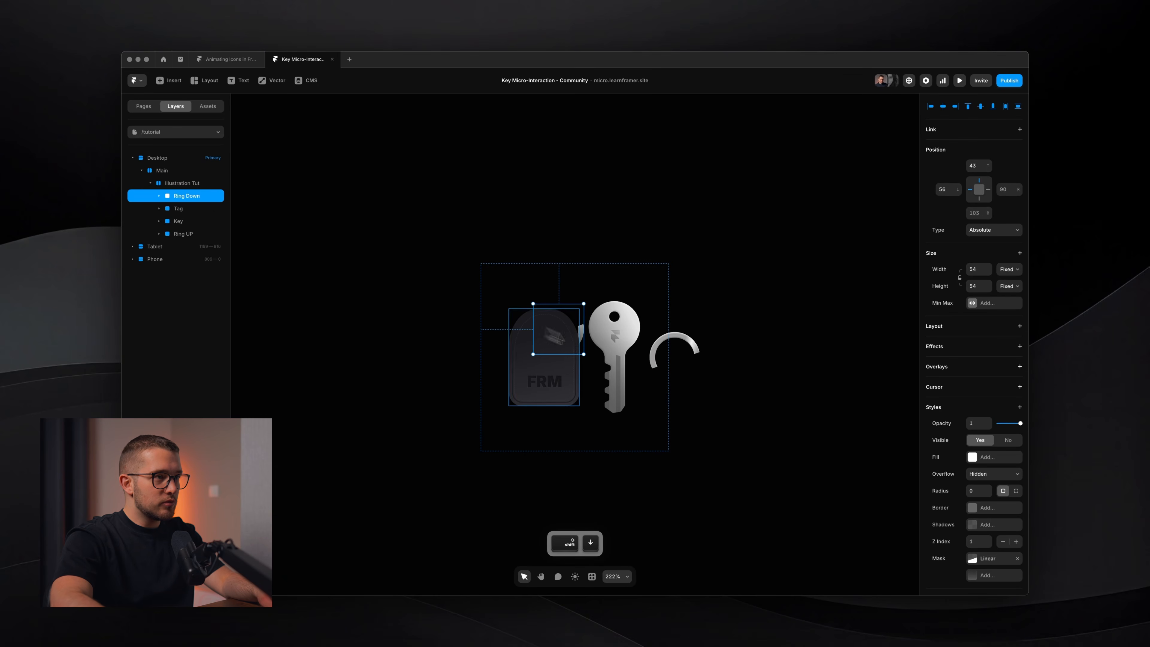
Step: Move the Ring UP layer onto Ring Down at left 56 and top 43 to form a complete ring
click(189, 234)
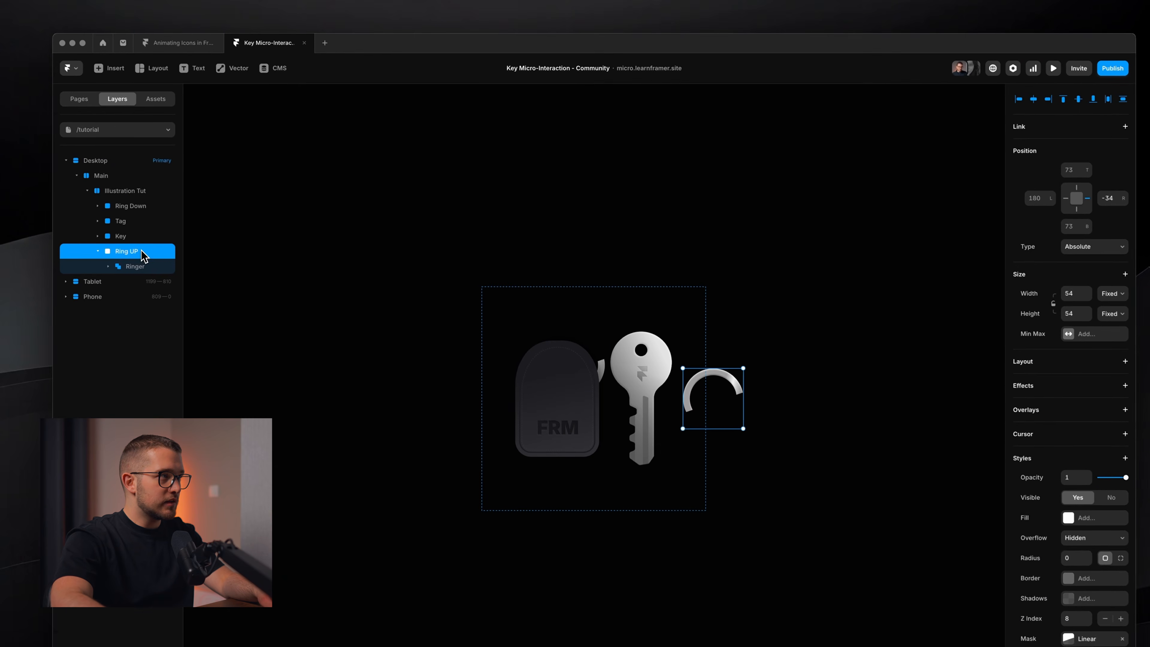
key(shift+Up)
key(shift+Up)
key(shift+Up)
key(shift+Left)
key(shift+Left)
key(shift+Left)
key(shift+Left)
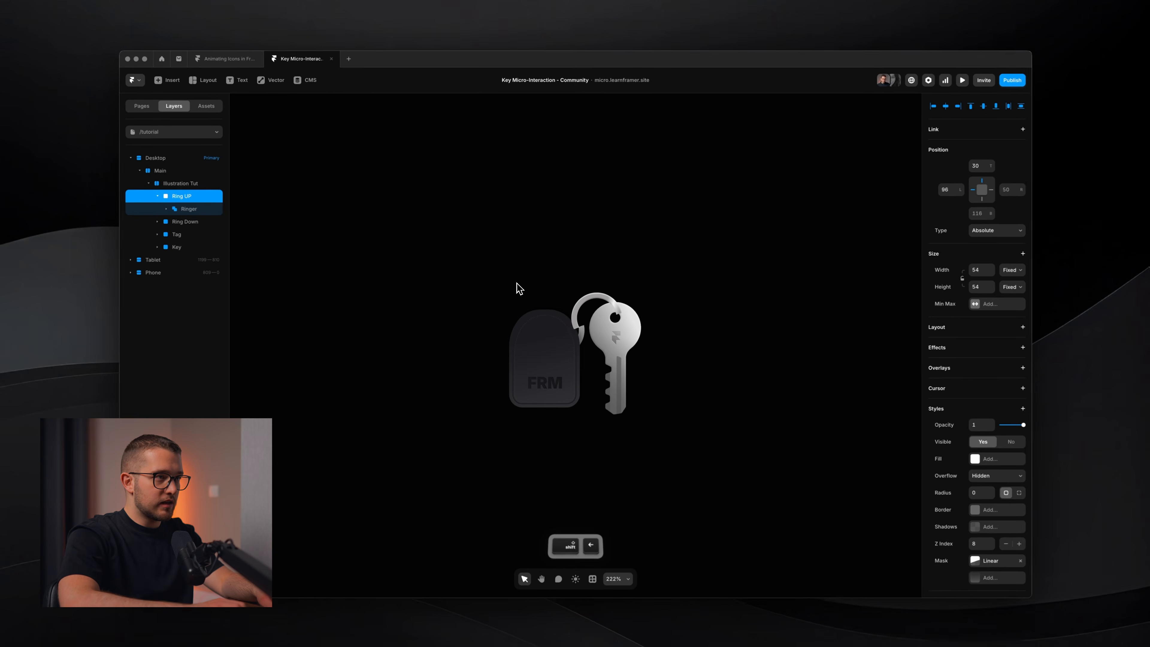
key(shift+Left)
key(shift+Left)
key(shift+Left)
key(shift+Left)
key(shift+Left)
key(shift+Left)
key(shift+Left)
key(shift+Left)
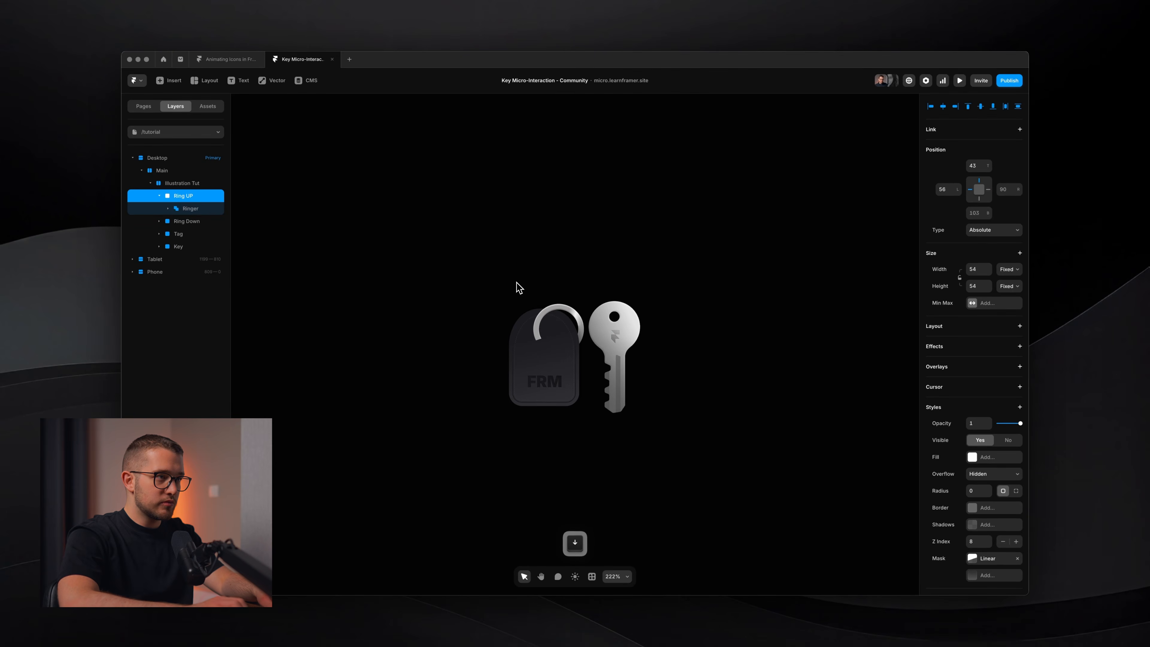
Step: Move the Tag layer below and left of the ring, to left 10 and bottom -12
click(198, 222)
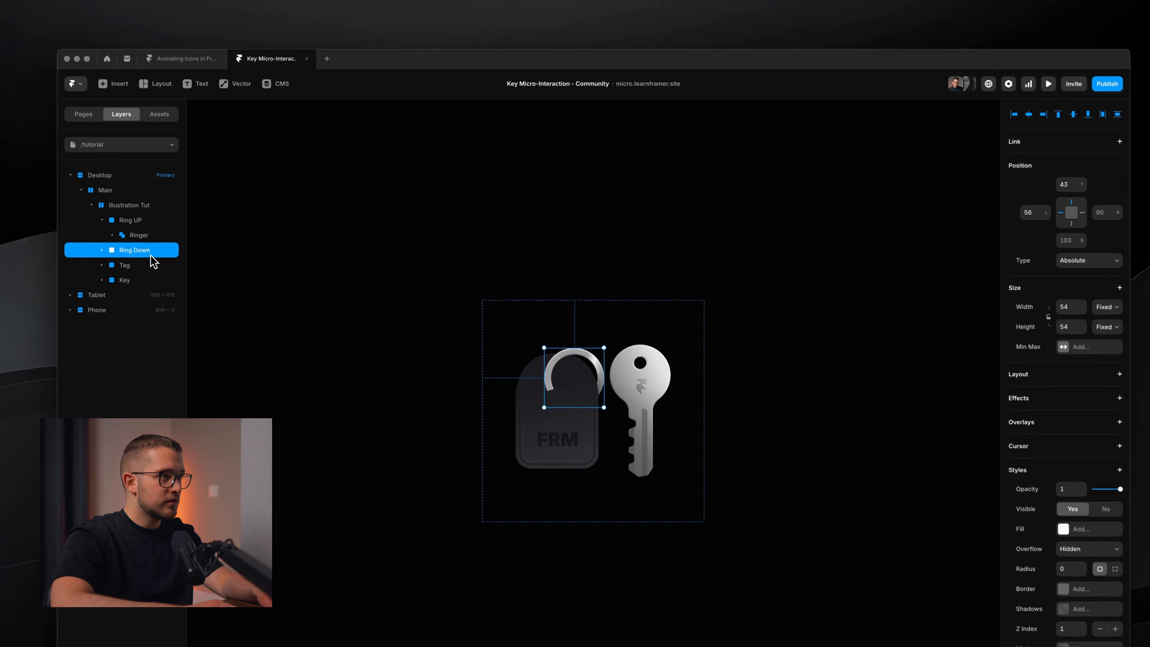
click(136, 268)
key(shift+Down)
key(shift+Down)
key(shift+Down)
key(shift+Down)
key(shift+Down)
key(shift+Down)
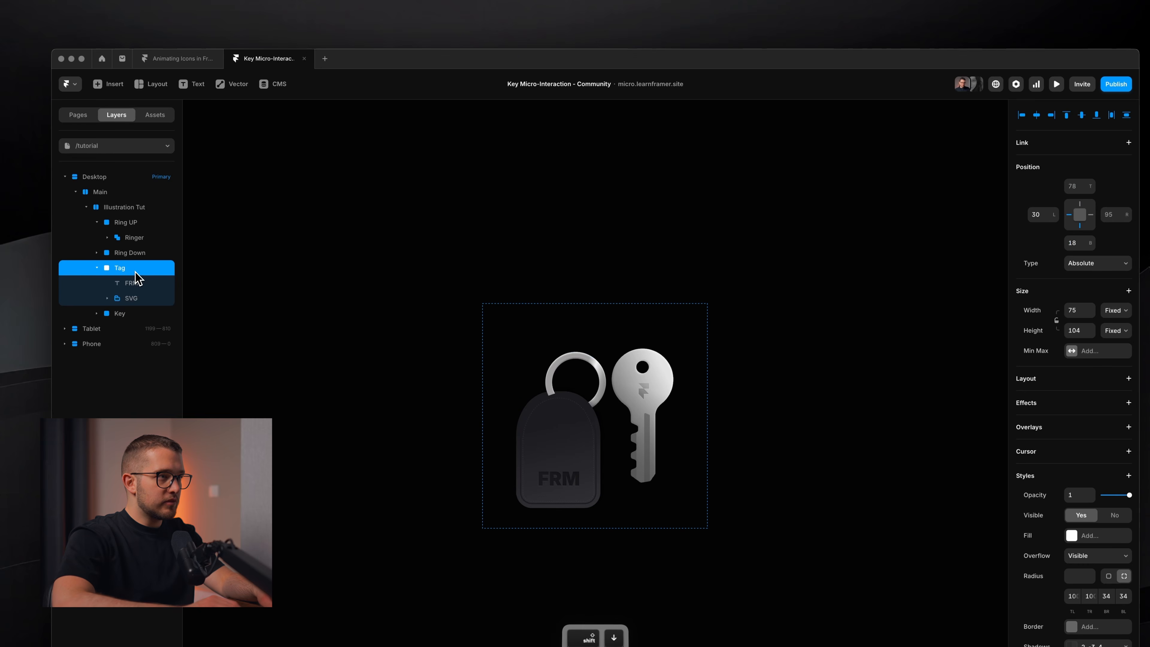
key(shift+Left)
key(shift+Left)
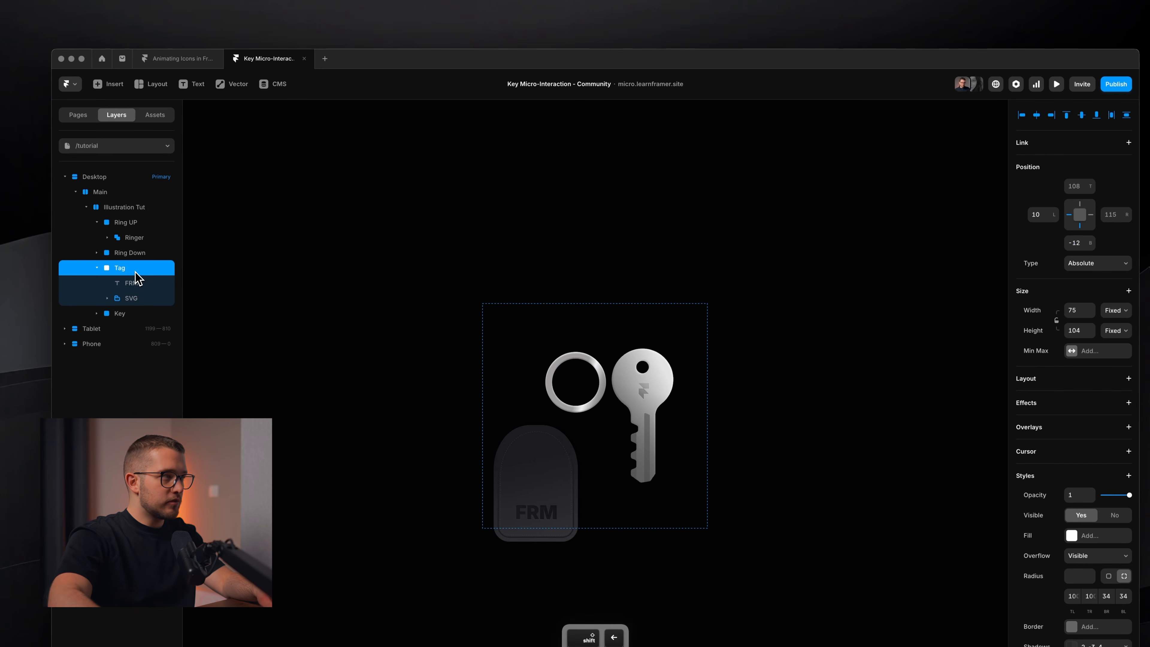
Step: Shift the Key down and right of the ring, and move both ring halves together to left 66 and top 23
click(123, 313)
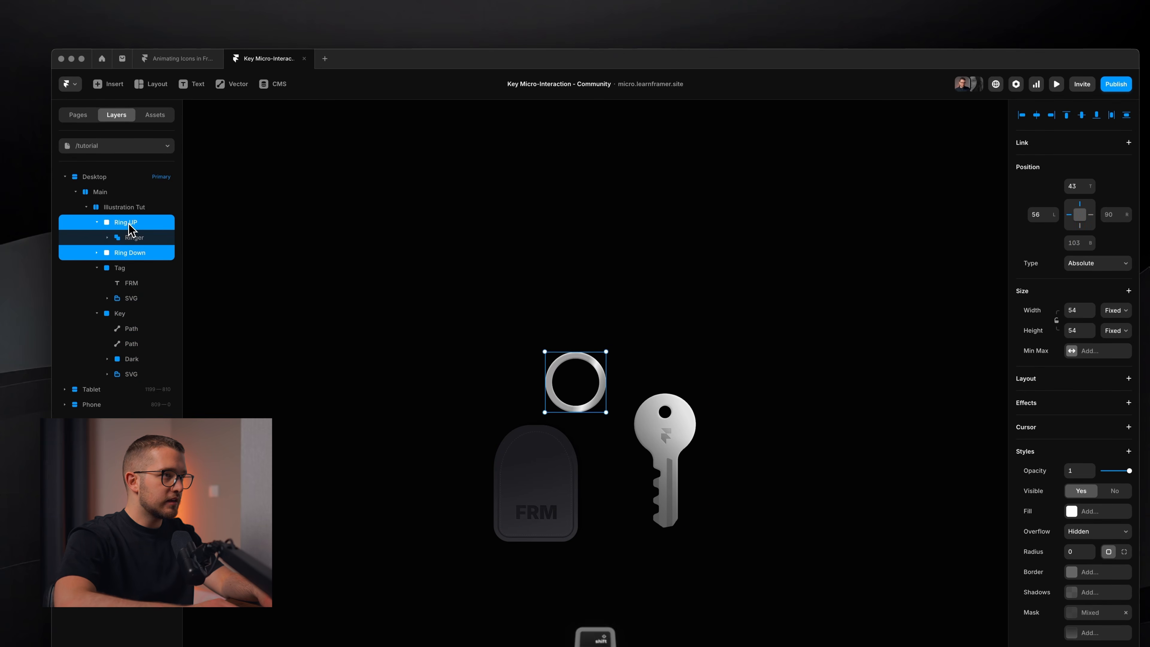
key(shift+Right)
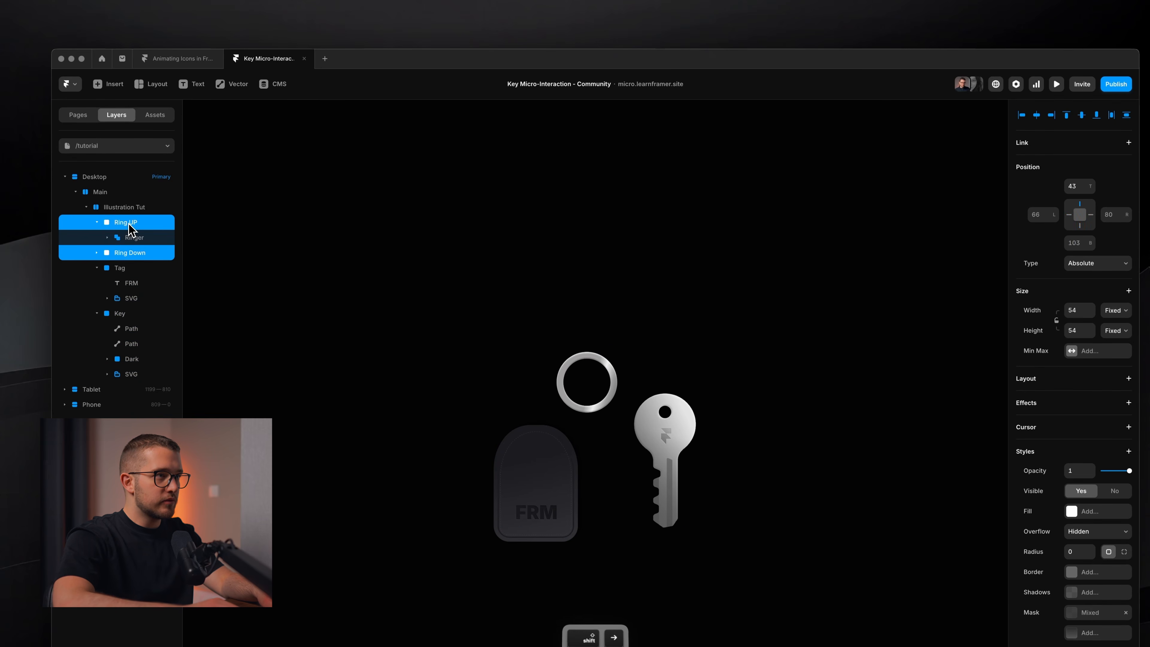
key(shift+Up)
key(shift+Up)
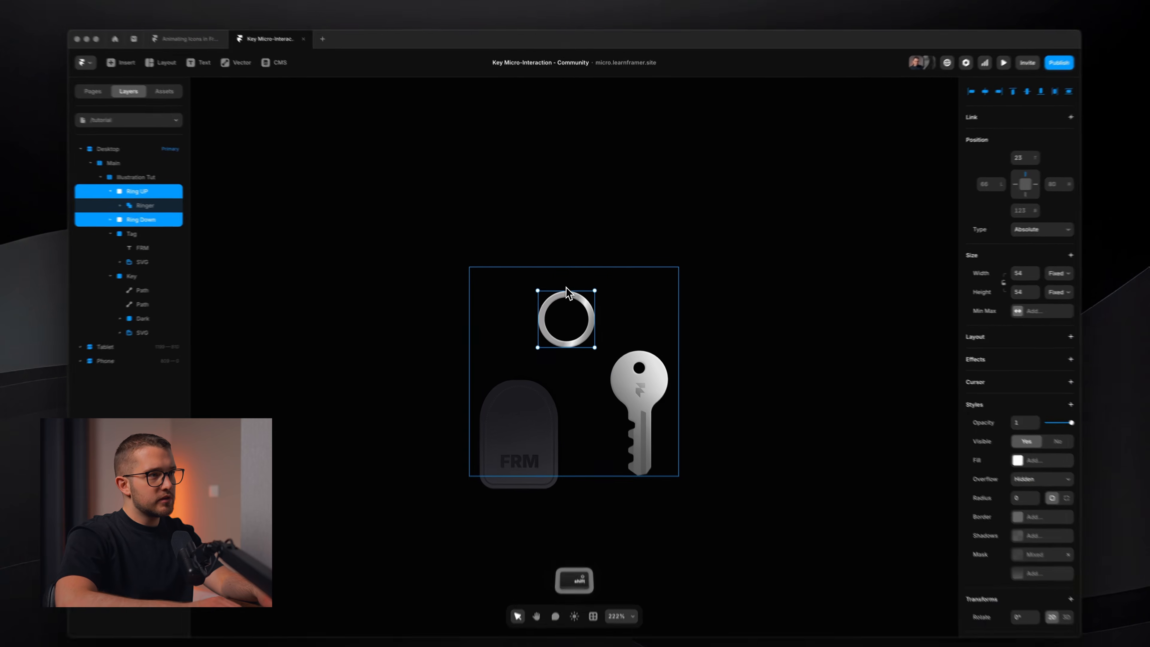
key(shift+Up)
key(shift+Down)
scroll(585, 385, up, 5)
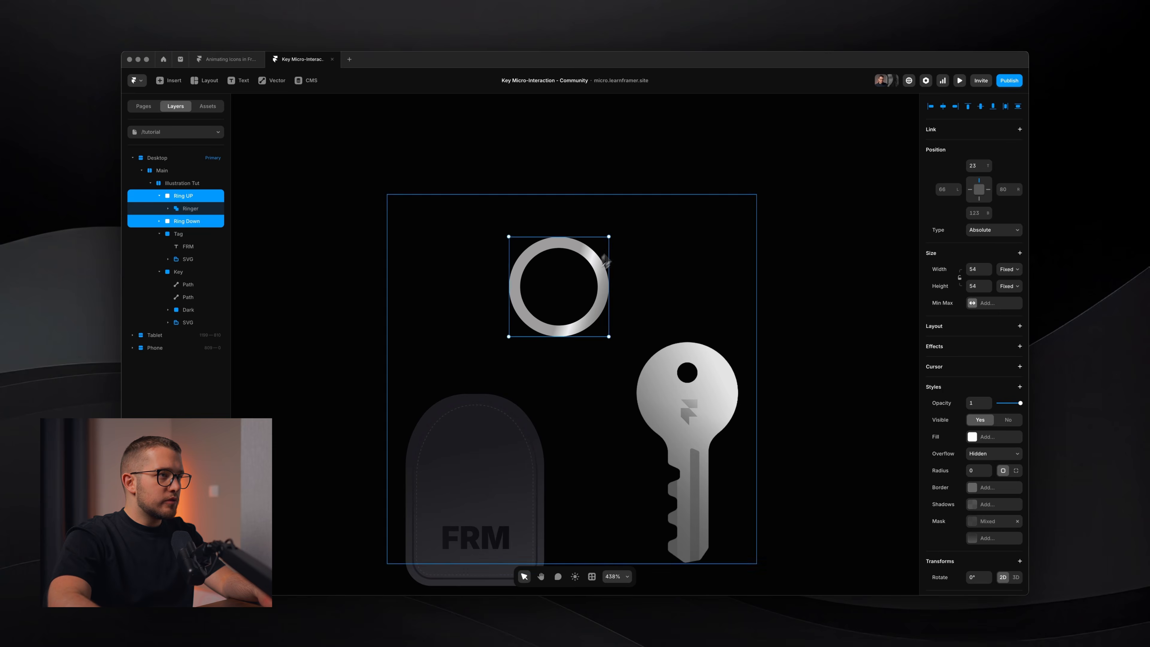
Step: Place the Key over the ring's lower-right edge at left 101 and bottom 30, and compare it with the finished preview
click(691, 421)
drag(720, 435, 663, 369)
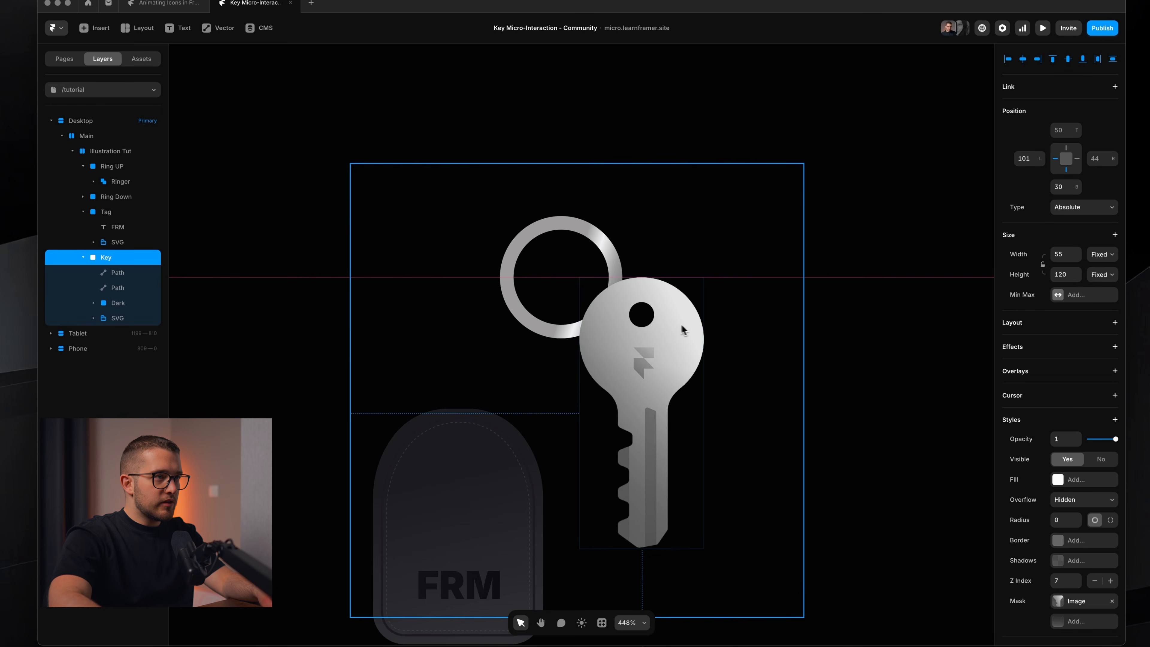
key(super+Tab)
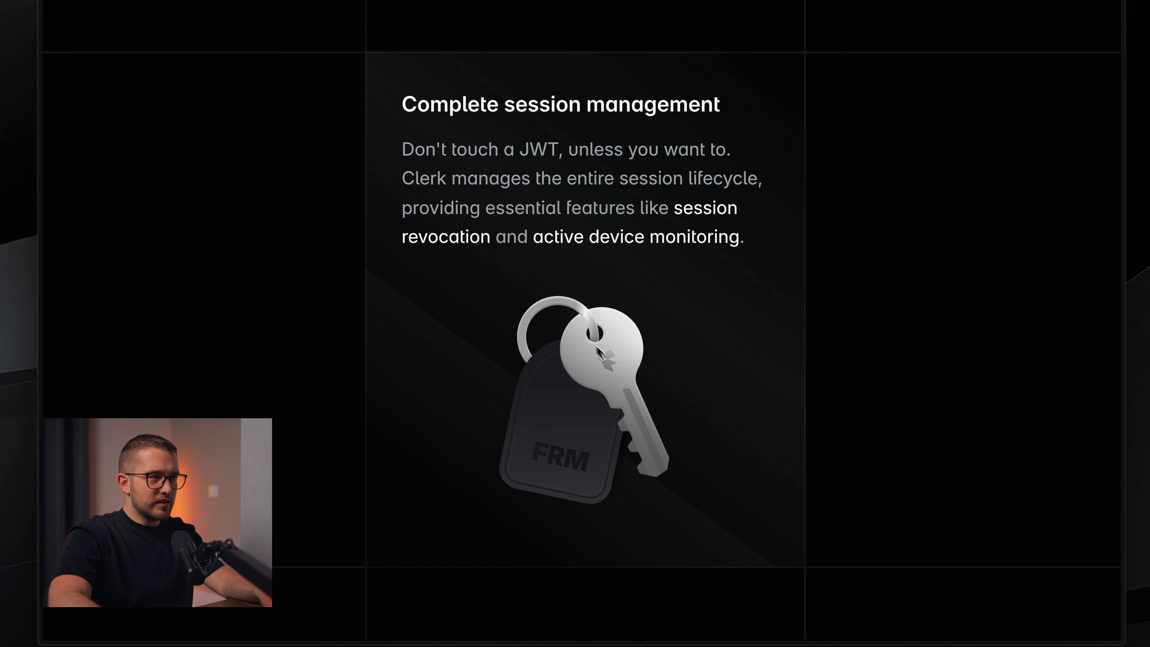
key(super+Tab)
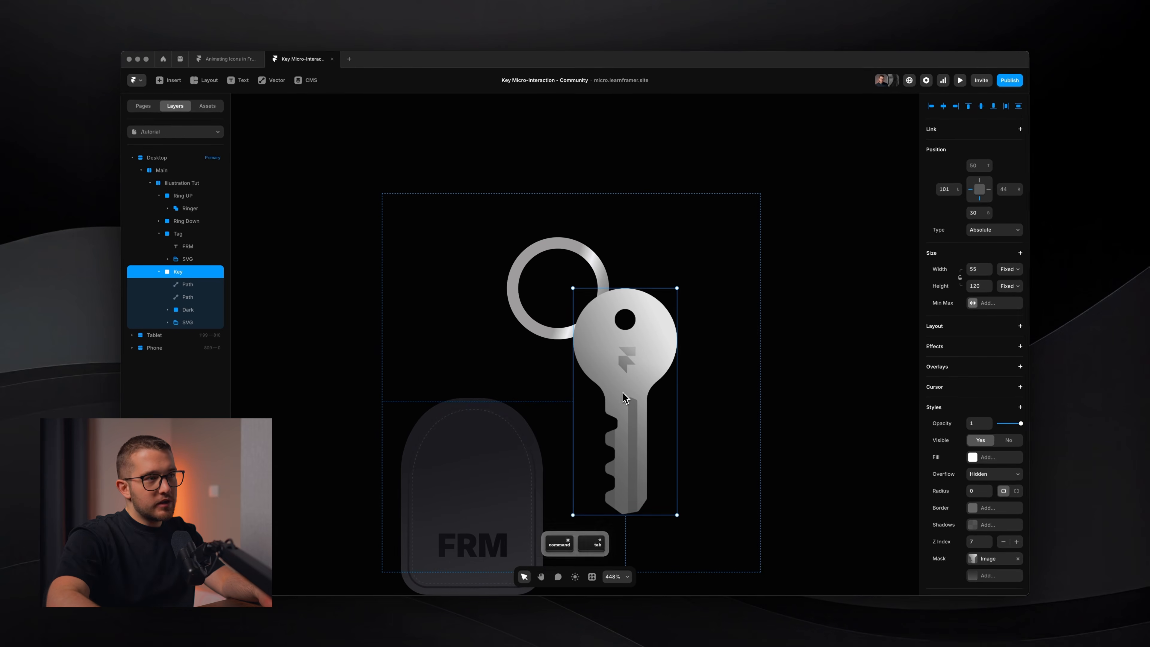
Step: Try rotating the Key to about -1° around its default origin
drag(678, 286, 692, 252)
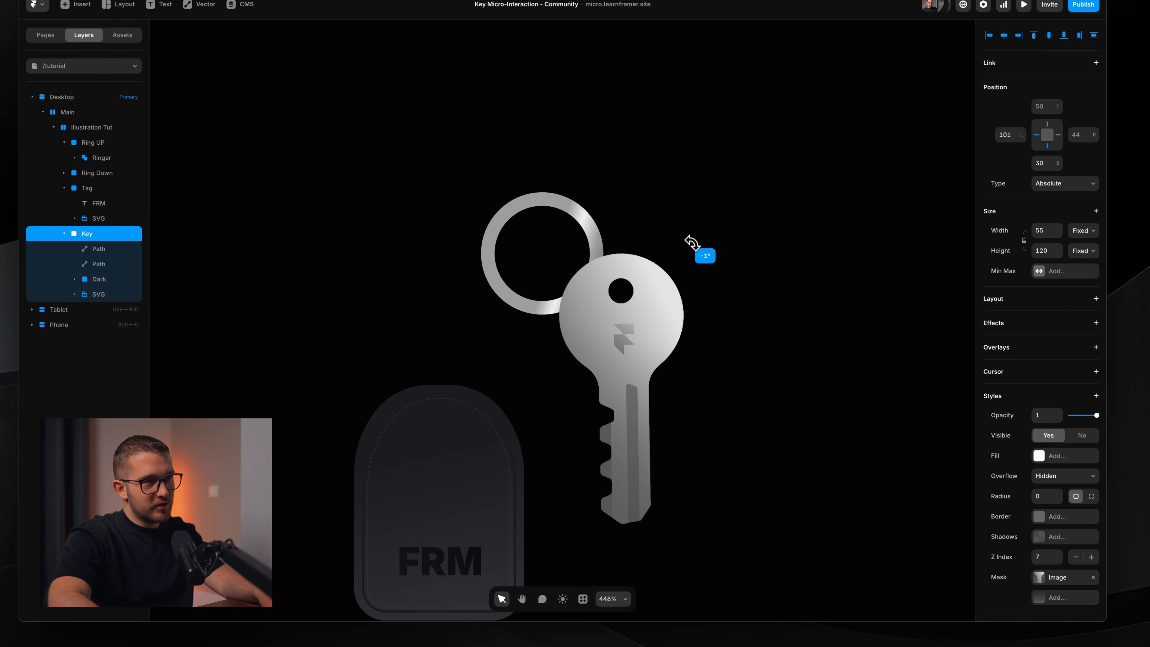
key(shift+super+4)
key(Escape)
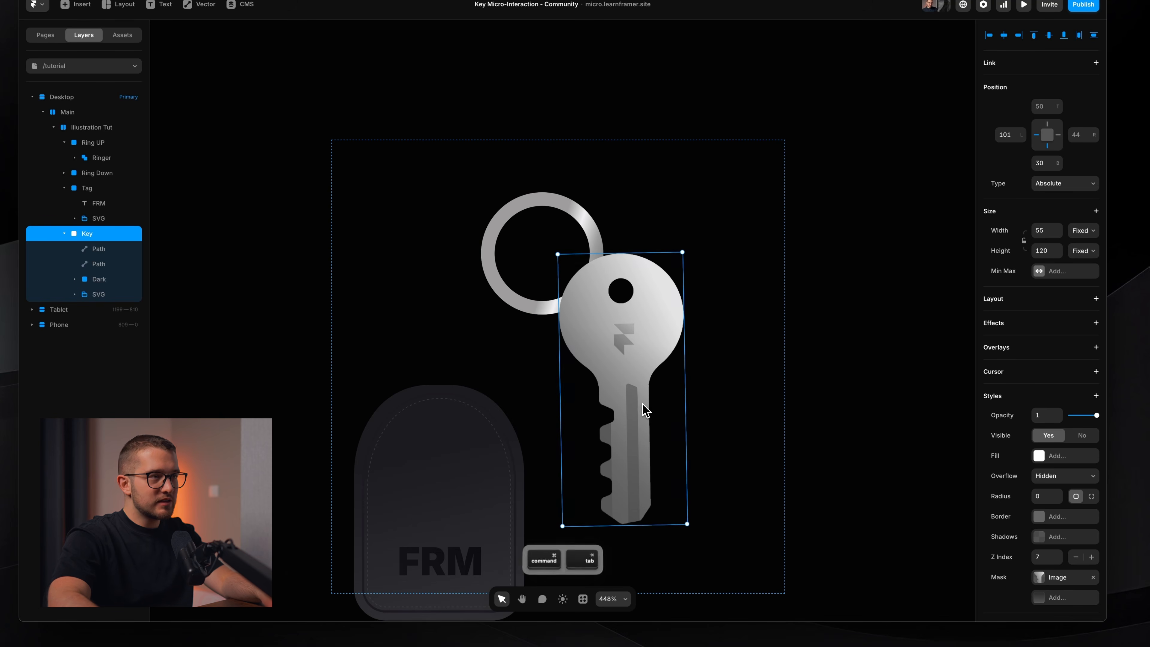
Step: Switch to the finished preview and examine the point around which the key swings on its ring
key(super+Tab)
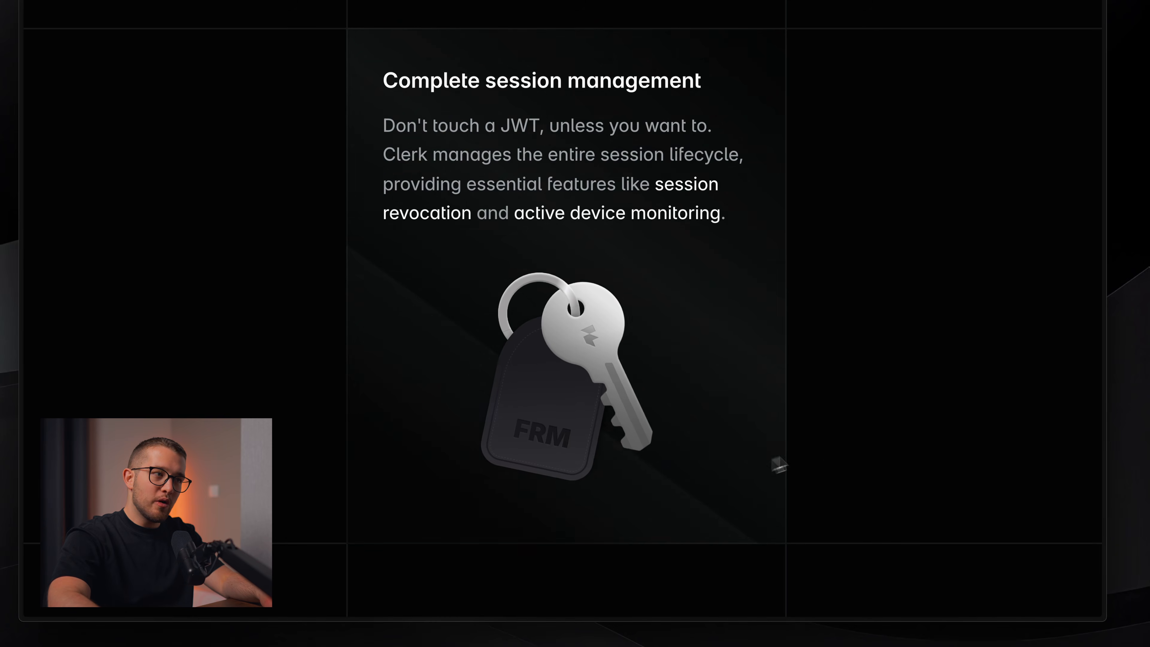
key(shift+super+4)
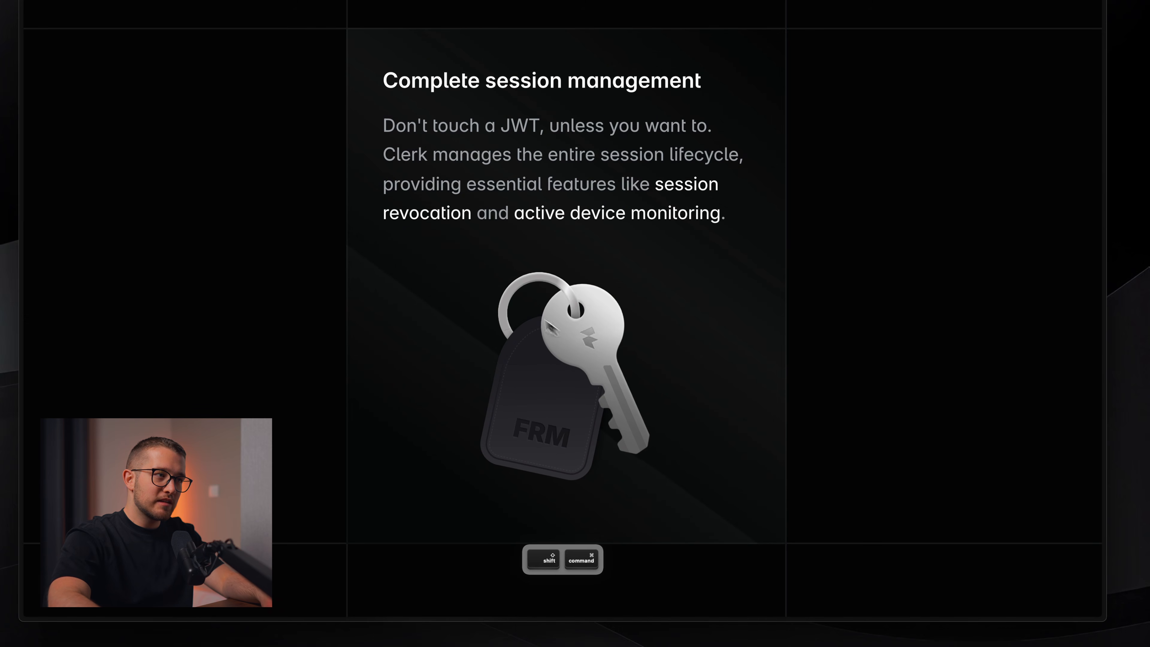
key(Escape)
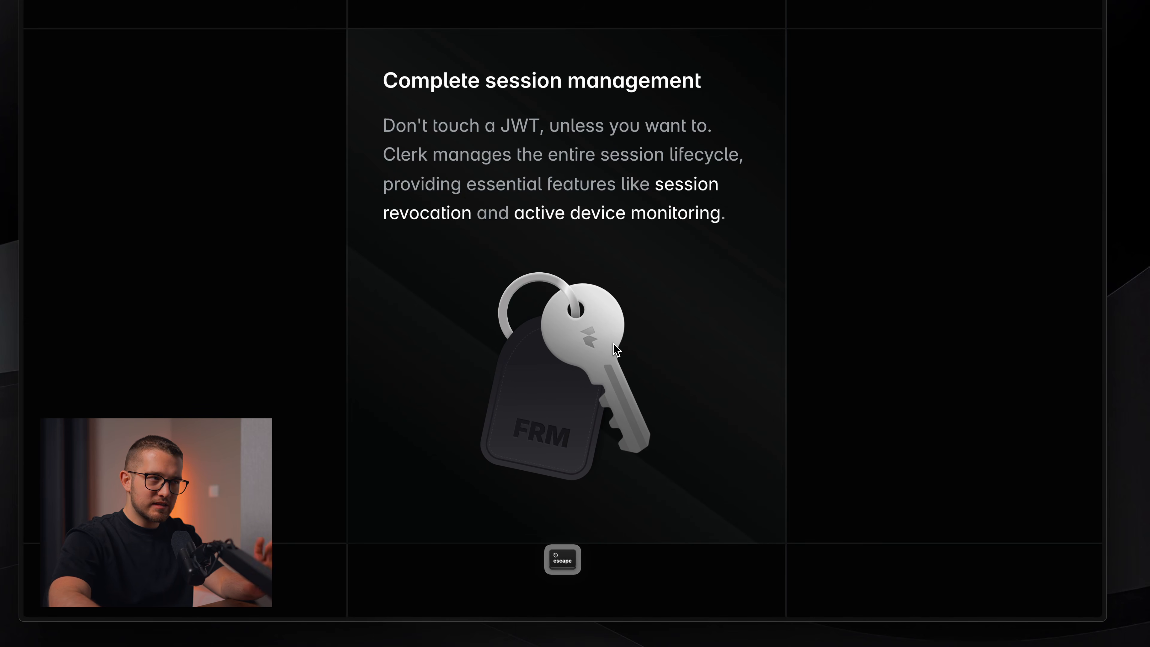
key(shift+super+4)
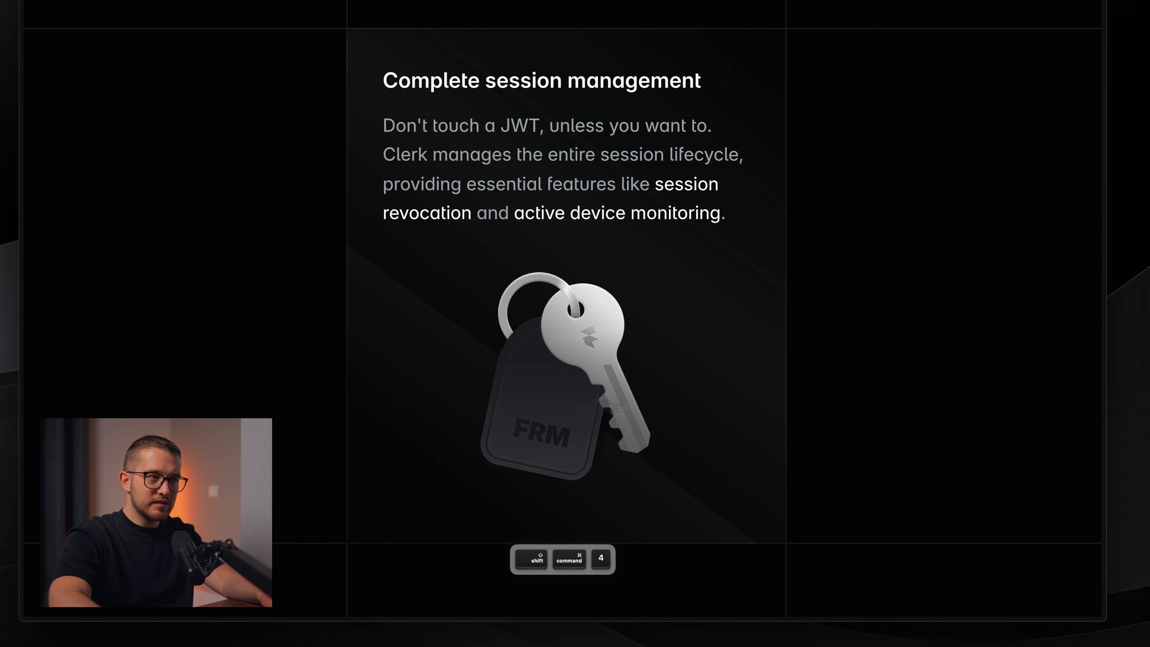
key(space)
drag(591, 386, 708, 410)
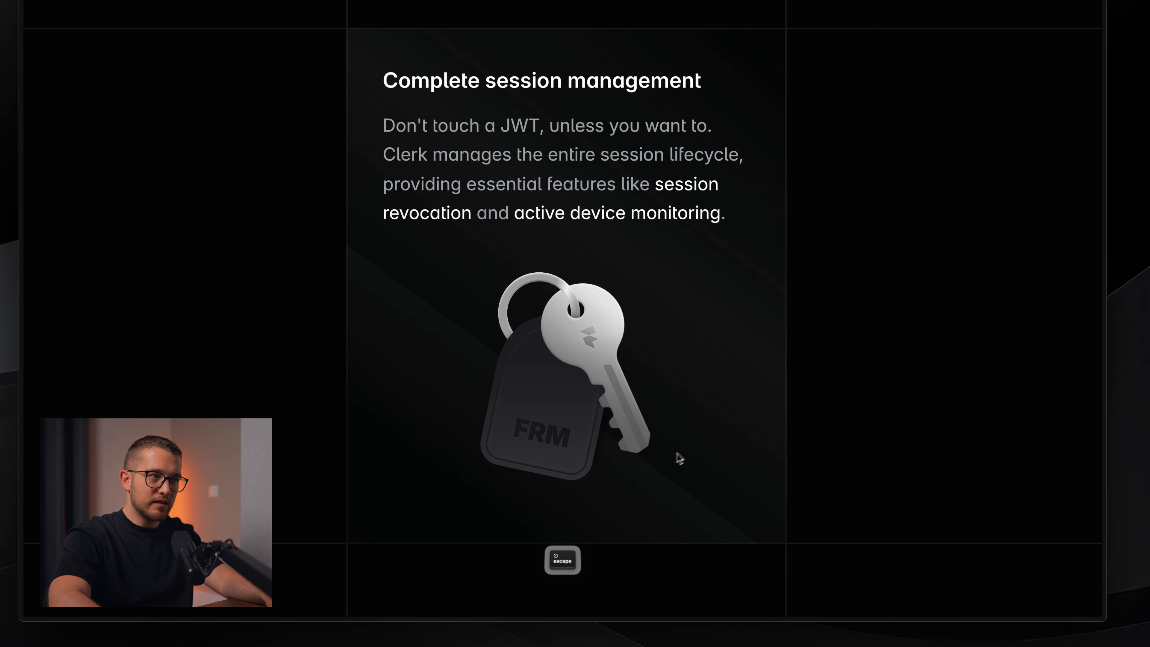
key(super+Tab)
scroll(580, 332, down, 5)
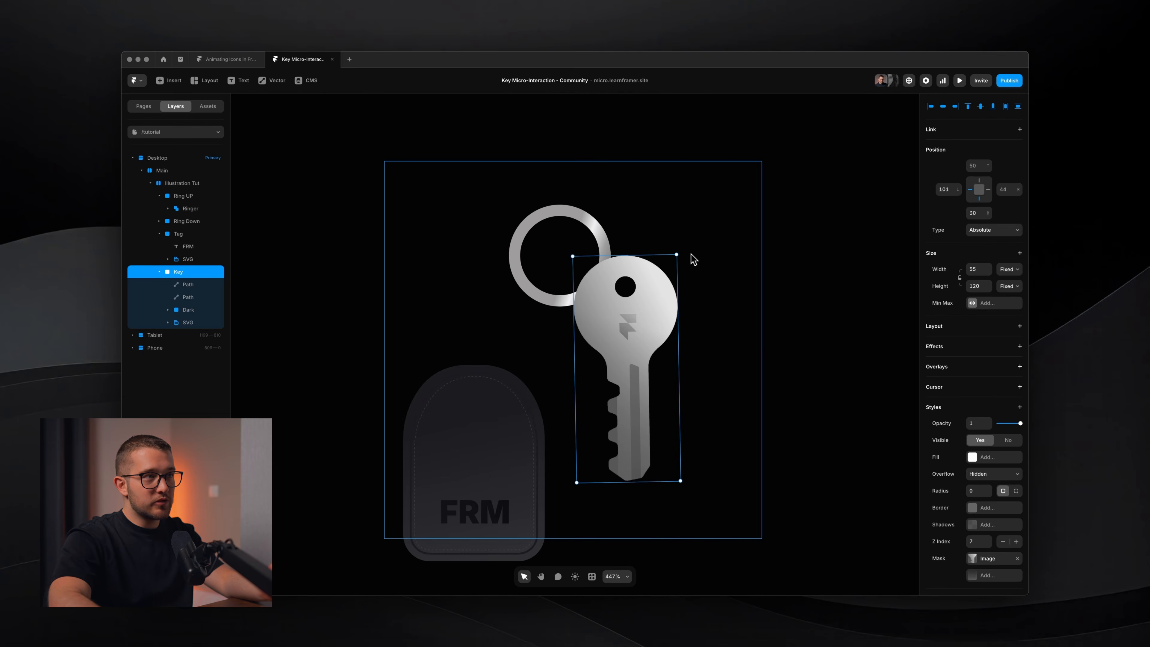
Step: Return the Key's rotation to 0° and add an Origin transform with its Y value at 0%
drag(682, 251, 711, 252)
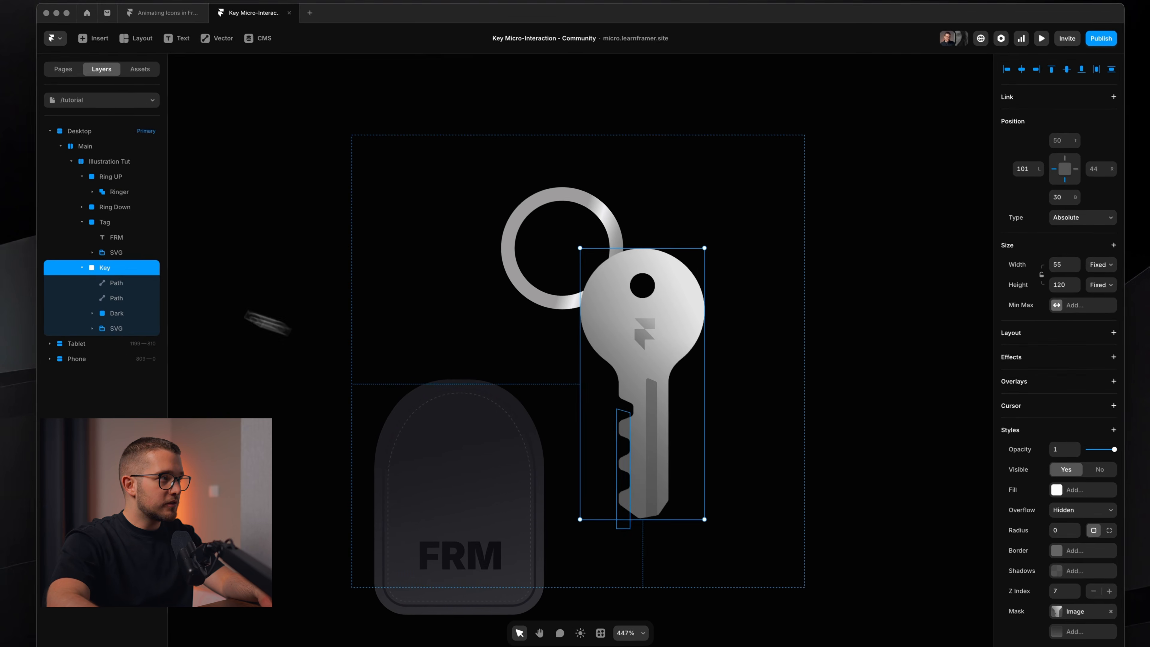
scroll(1067, 542, down, 10)
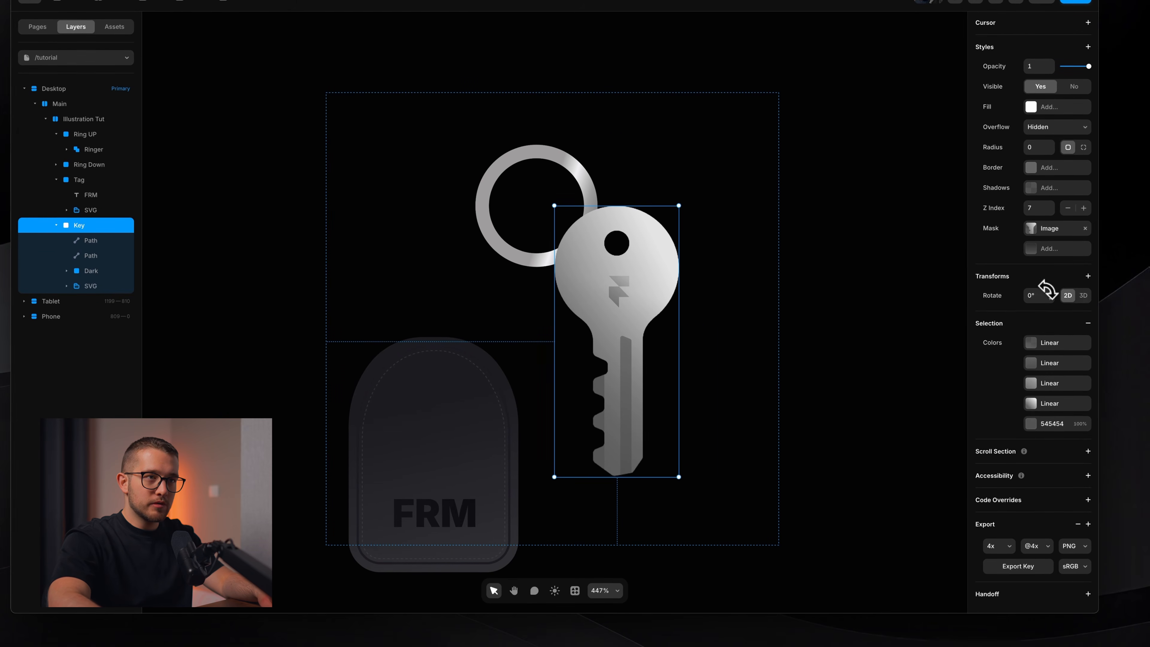
click(1081, 308)
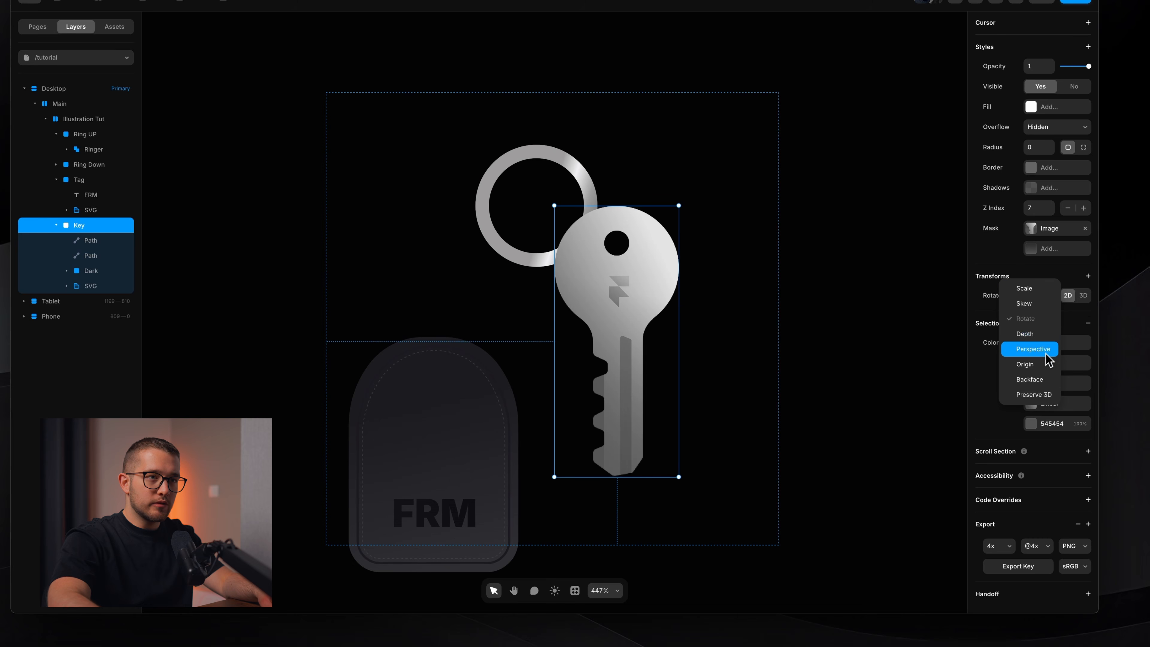
click(1044, 364)
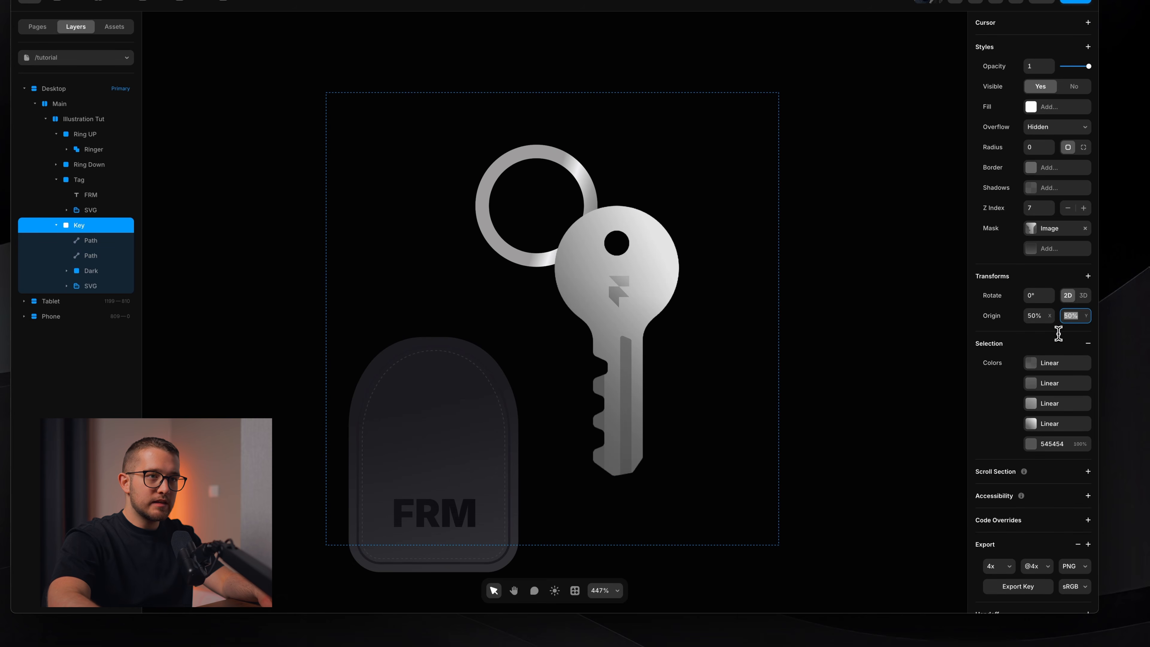
text(0)
key(Return)
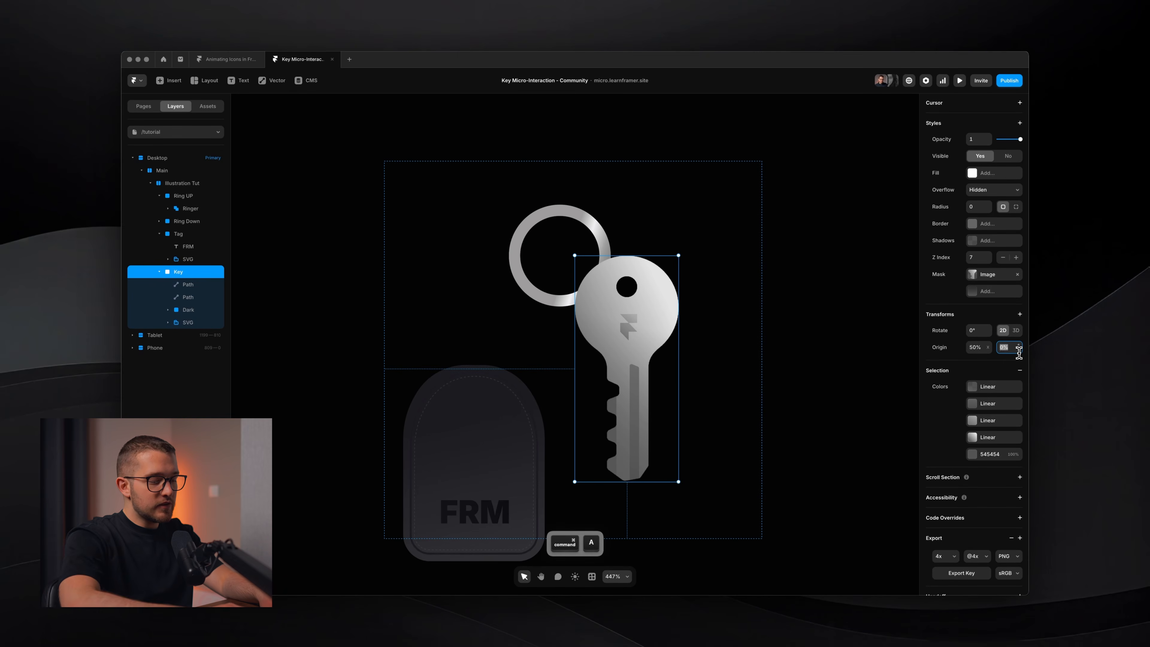
Step: Set the Key's Y origin to 50% and point out its default pivot on the canvas
text(50)
key(Return)
key(Caps_Lock+space)
drag(570, 252, 579, 263)
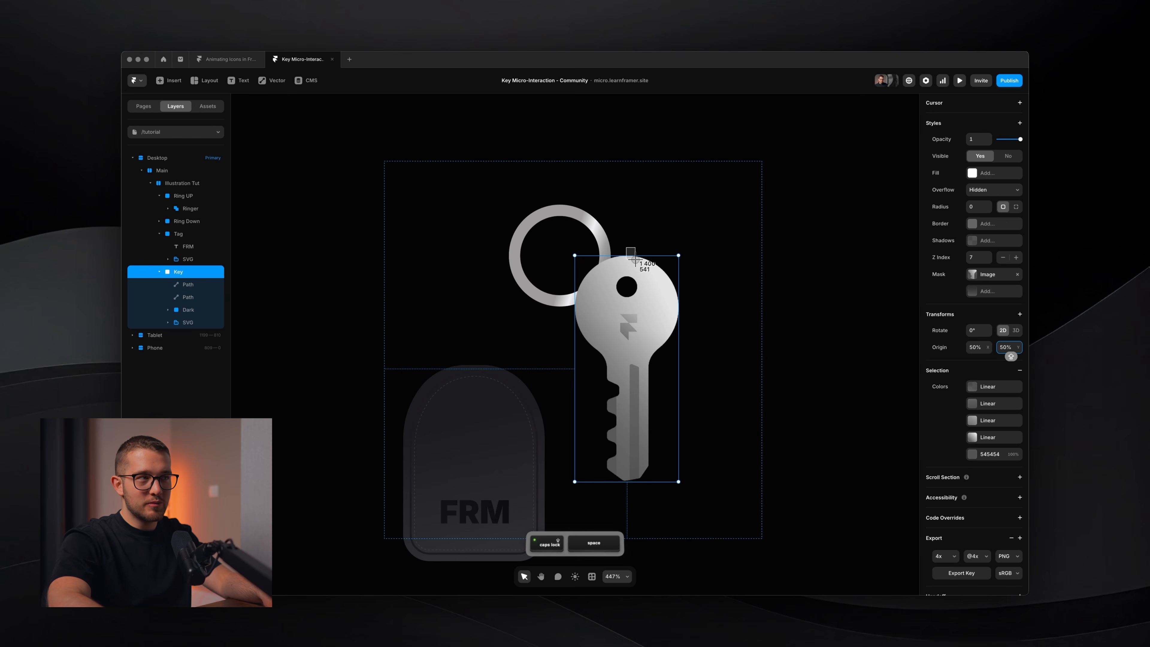
Step: Set the Key's Y transform origin to 0% so it pivots from its top edge
key(BackSpace)
key(BackSpace)
key(BackSpace)
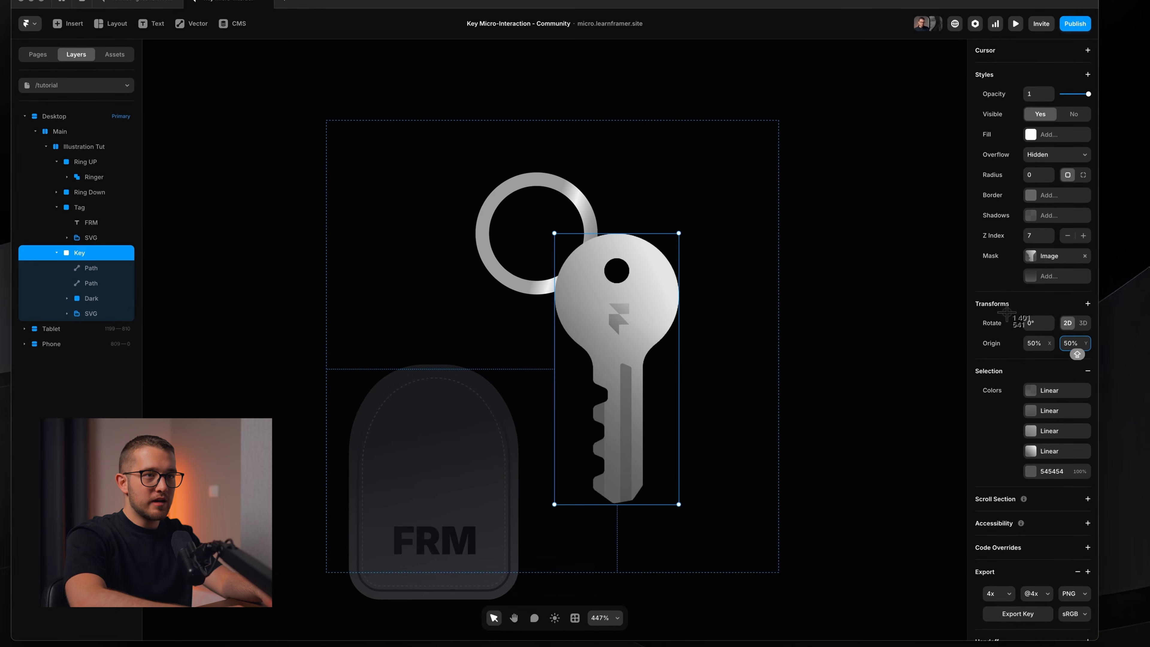
text(0)
key(Return)
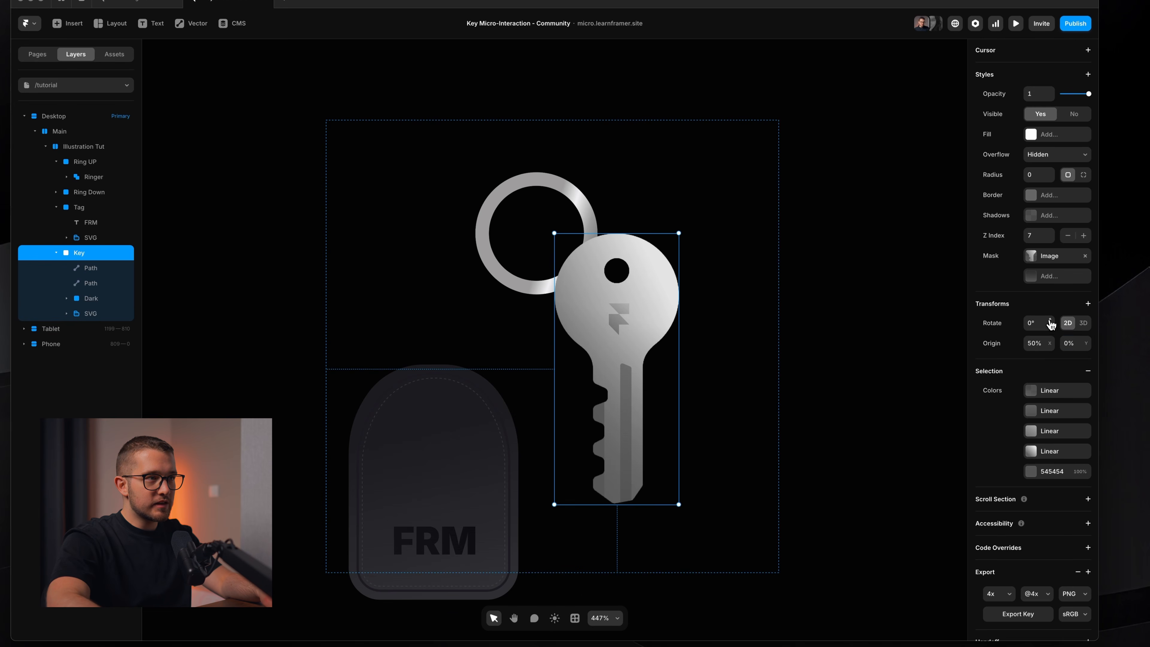
Step: Raise the Key's Y transform origin to 5% and on to 10%, testing the swing around its hole by rotating the layer
mouse_move(1051, 324)
mouse_down()
mouse_move(1051, 309)
mouse_move(1049, 322)
mouse_up()
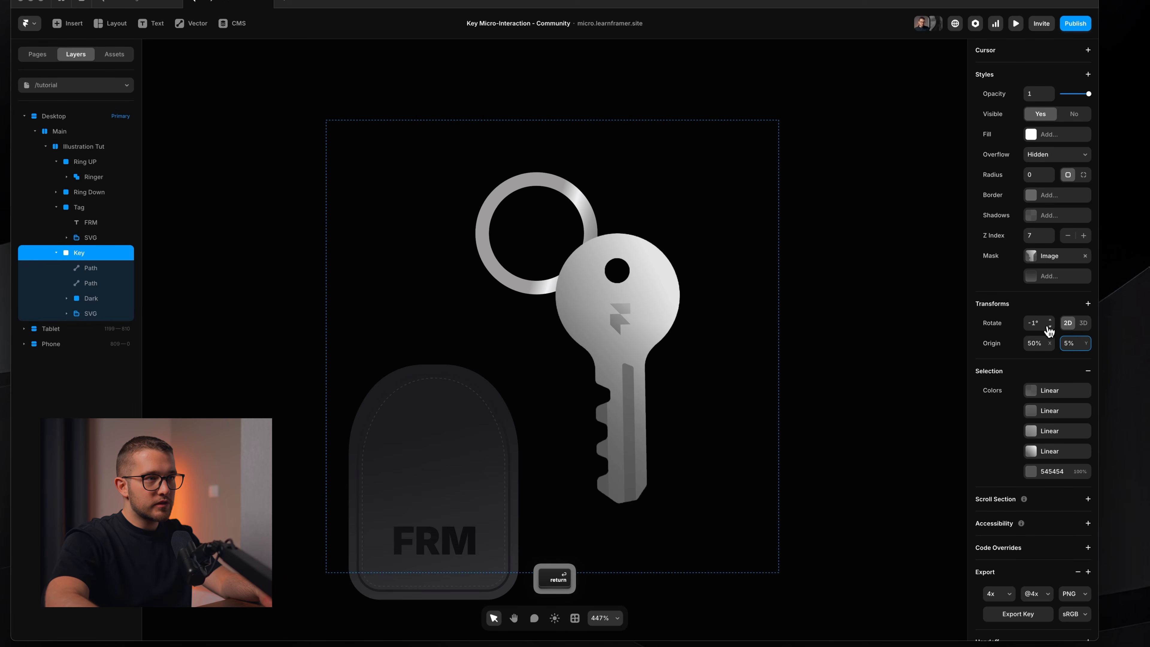
mouse_move(1050, 332)
mouse_down()
mouse_move(1048, 303)
mouse_move(1050, 334)
mouse_up()
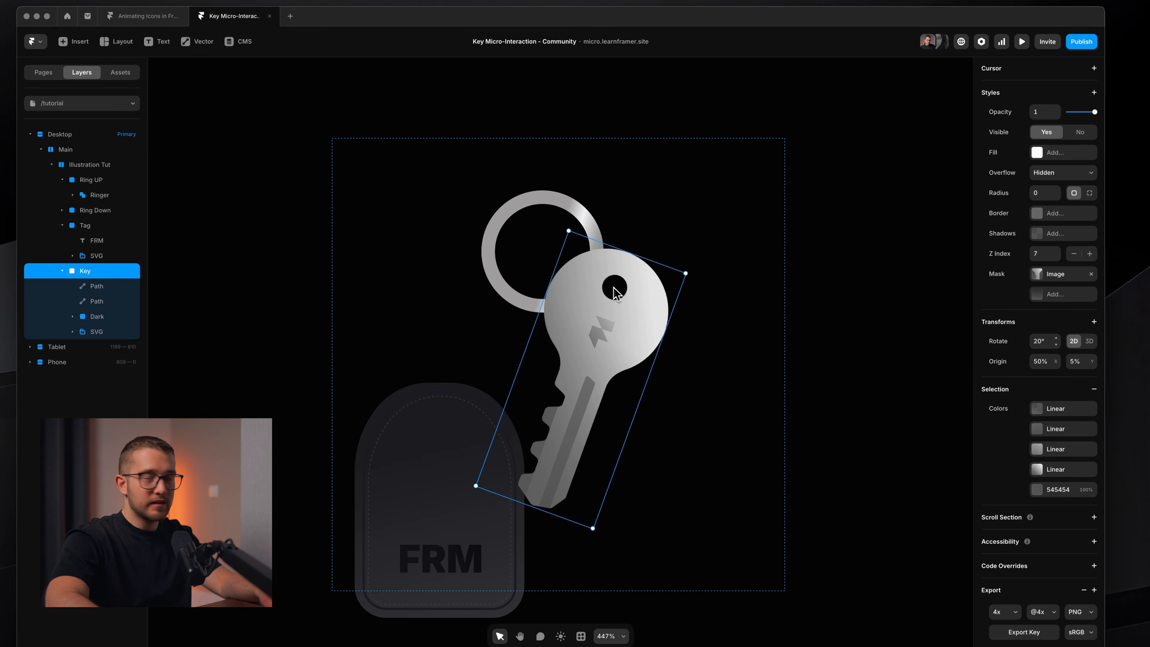
click(1080, 363)
key(Up)
key(Up)
key(Up)
key(Up)
key(Up)
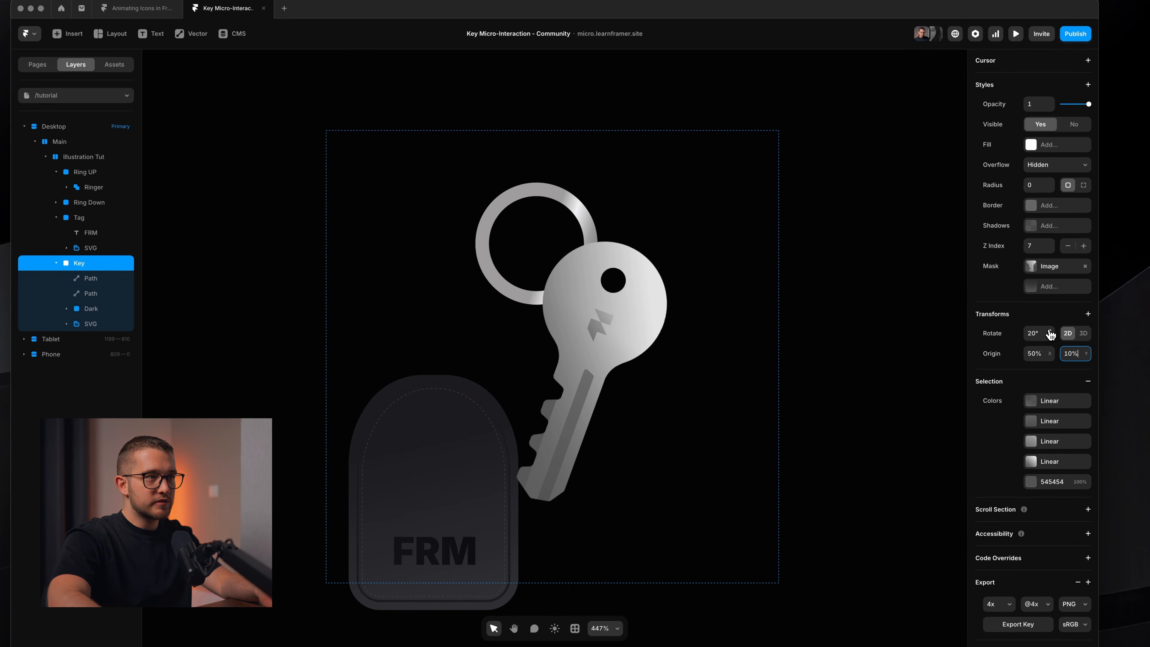
drag(1051, 334, 1054, 342)
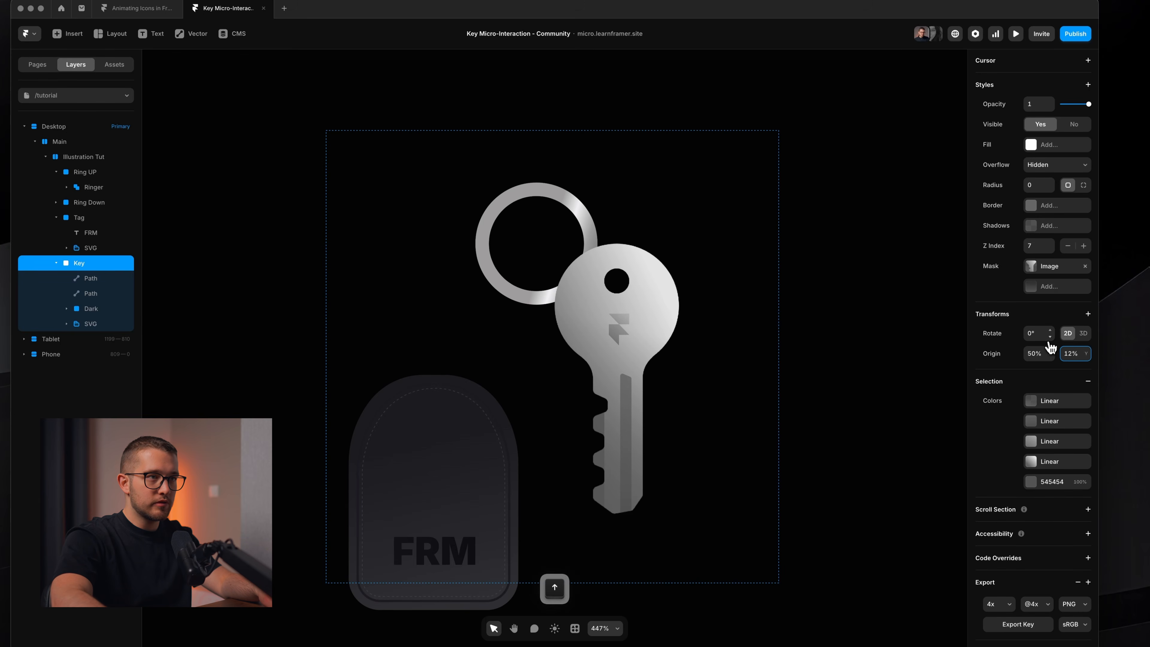
Step: Raise the Key's Y transform origin to 14%, testing by rotation that it pivots around its hole
drag(1050, 337, 1052, 332)
click(1071, 353)
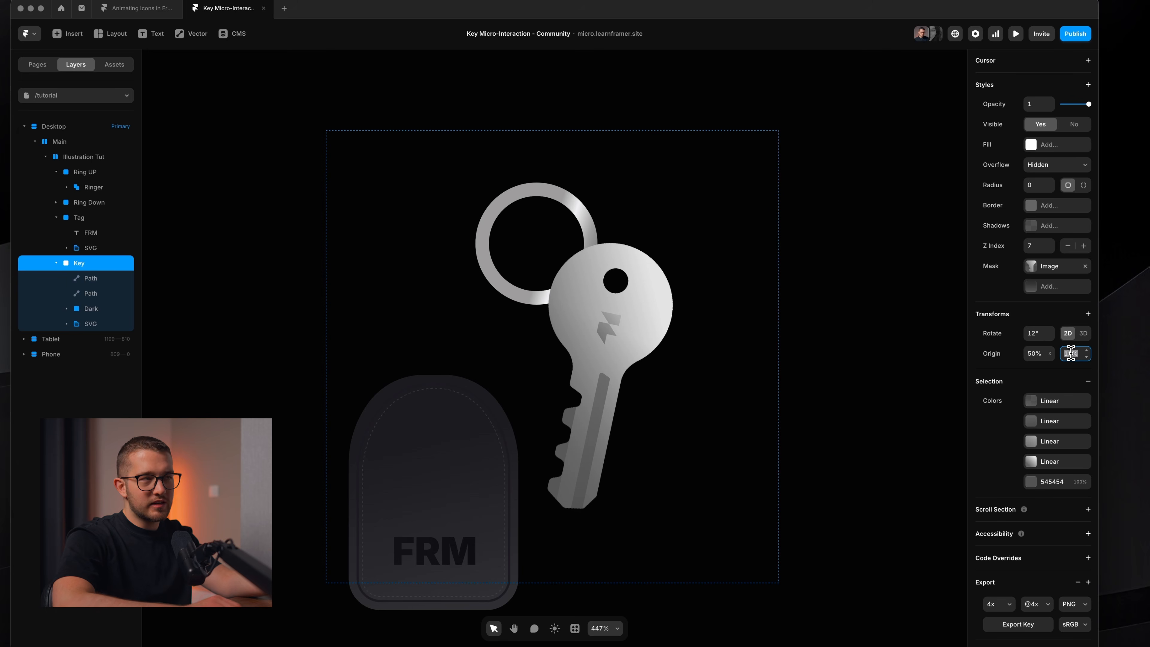
drag(1053, 338, 976, 332)
key(Down)
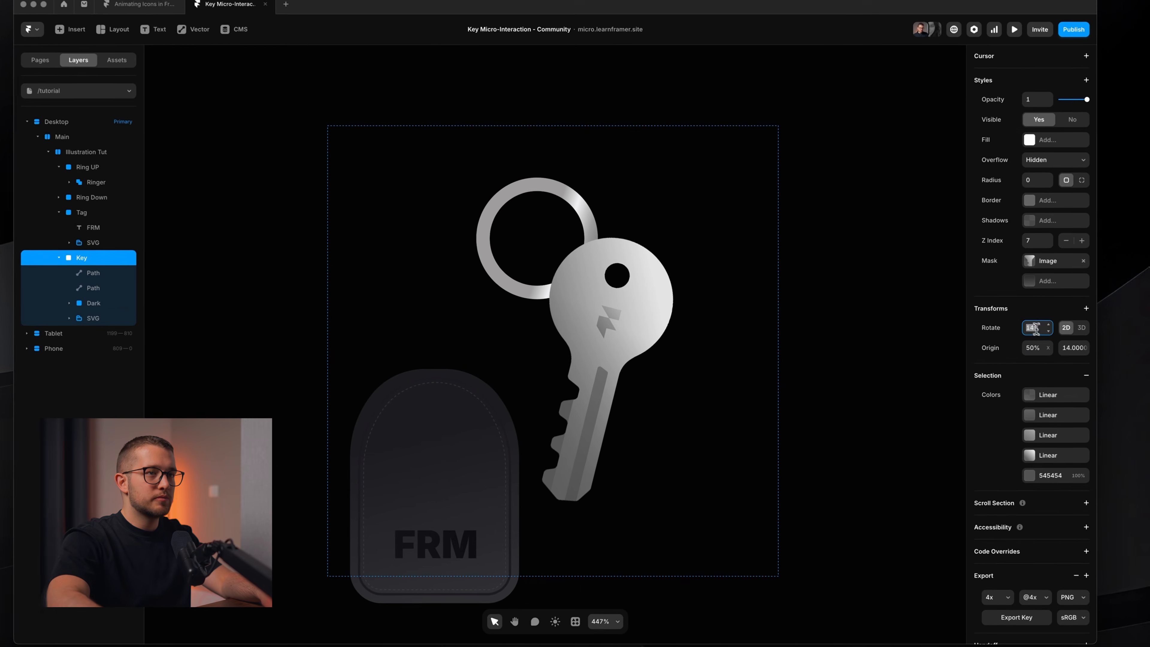
Step: Reset the Key's rotation to 0°, rotate it to -26° and compare its tilt with the finished preview
text(0)
key(Return)
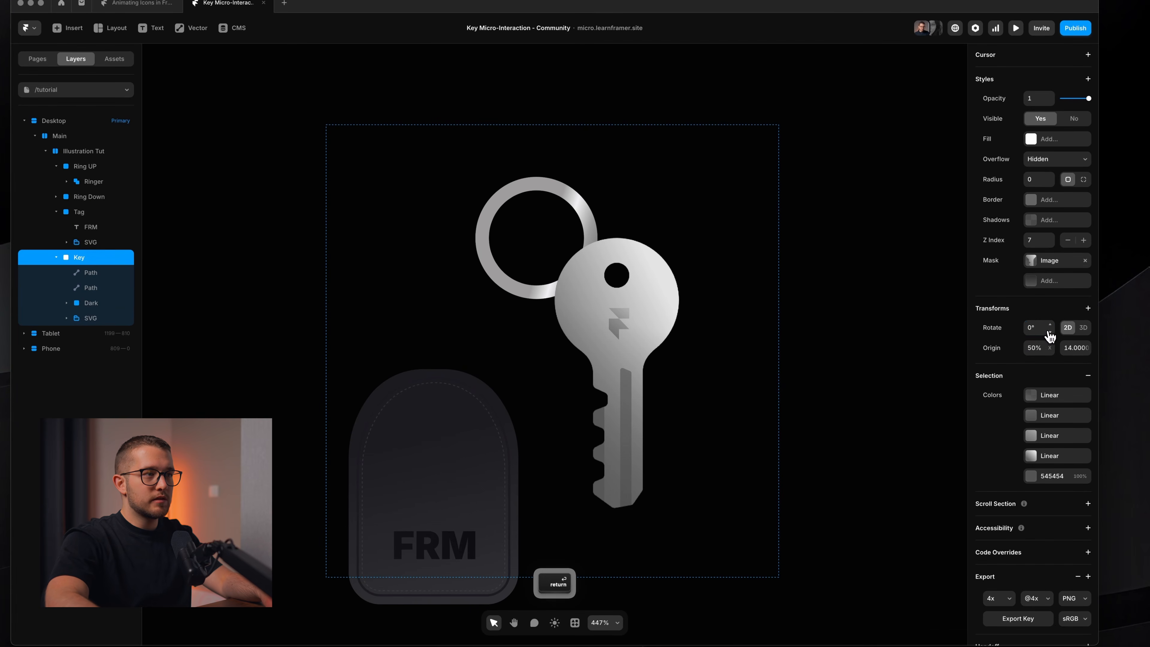
drag(1048, 332, 1048, 346)
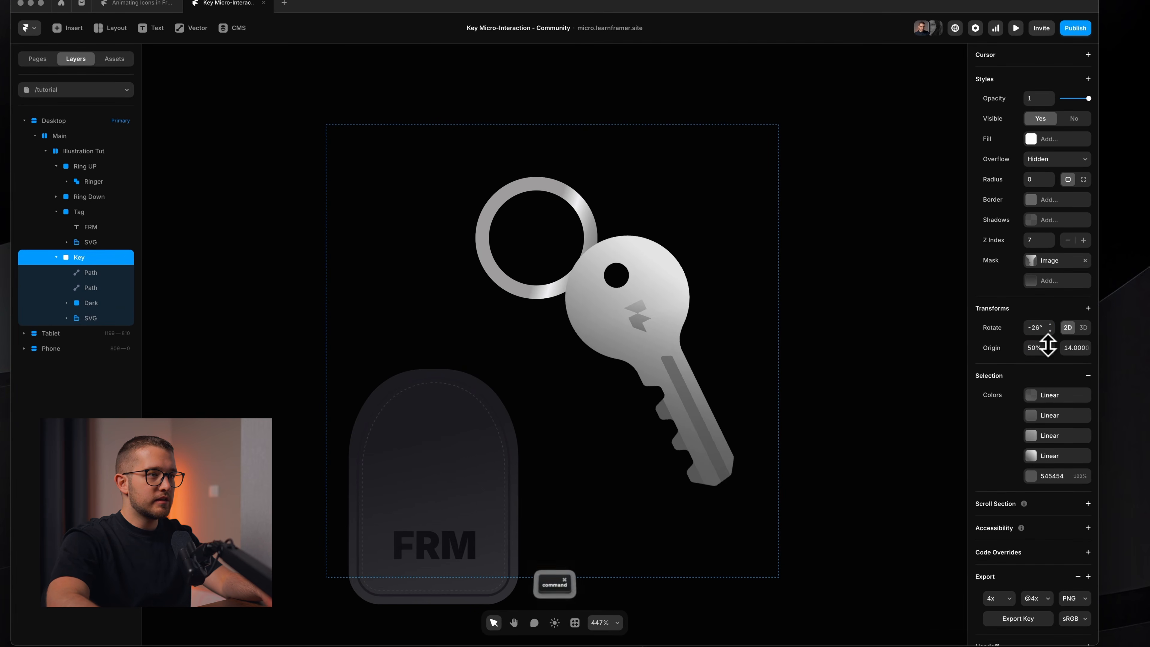
key(super+Tab)
key(super+Tab)
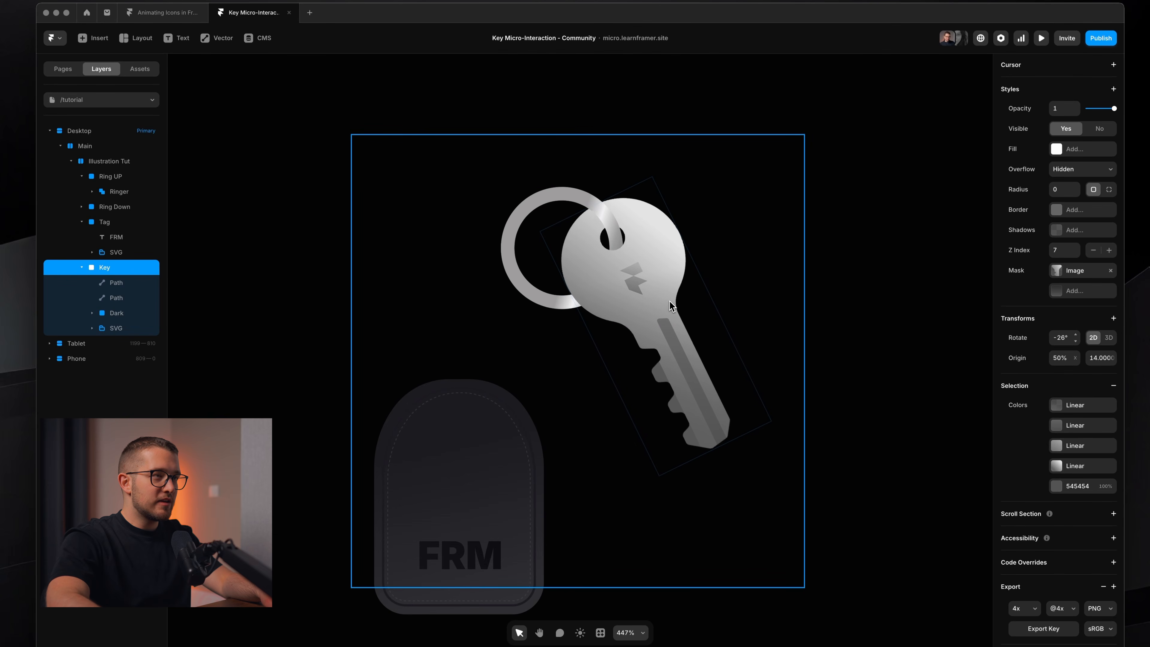
Step: Move the Key on the canvas so the ring's right side passes through its hole
drag(670, 306, 674, 337)
scroll(629, 305, up, 5)
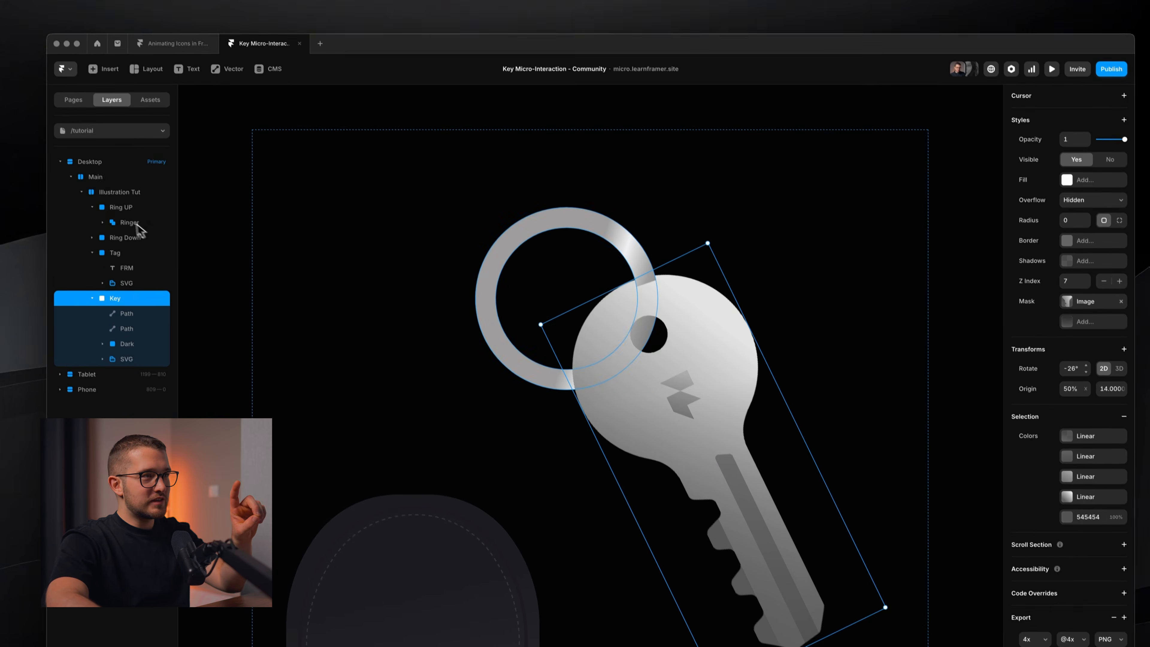
drag(737, 397, 737, 352)
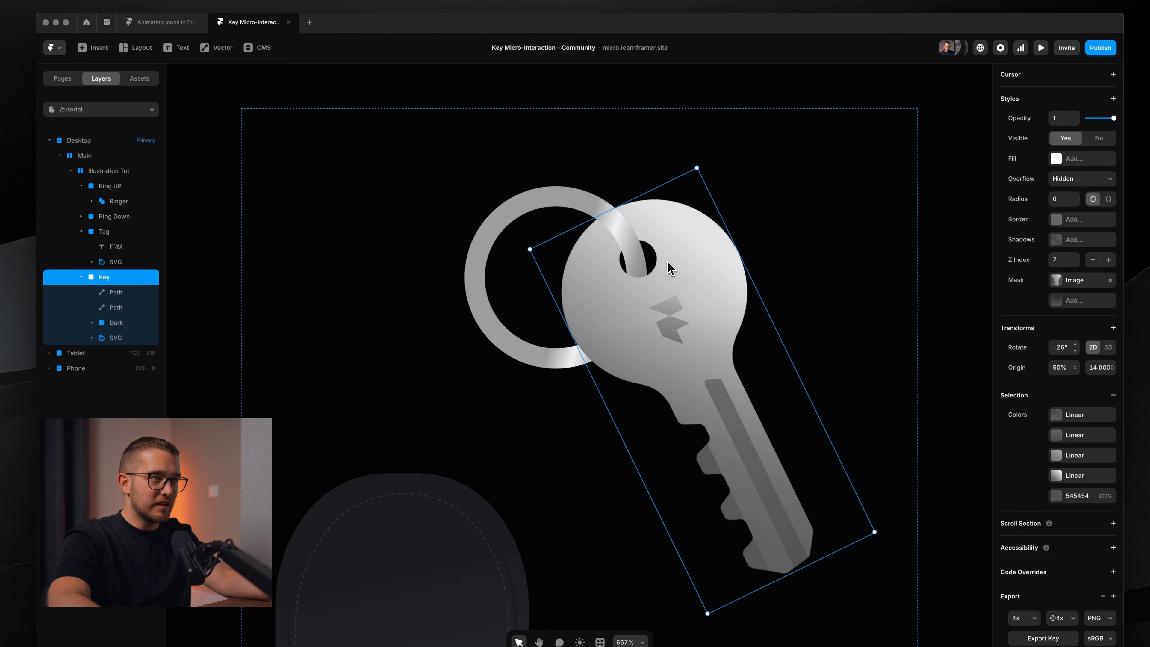
scroll(668, 261, up, 3)
Step: Select the Ring UP layer and shift it upward to a top offset of 21 to reveal the ring's two halves
click(566, 253)
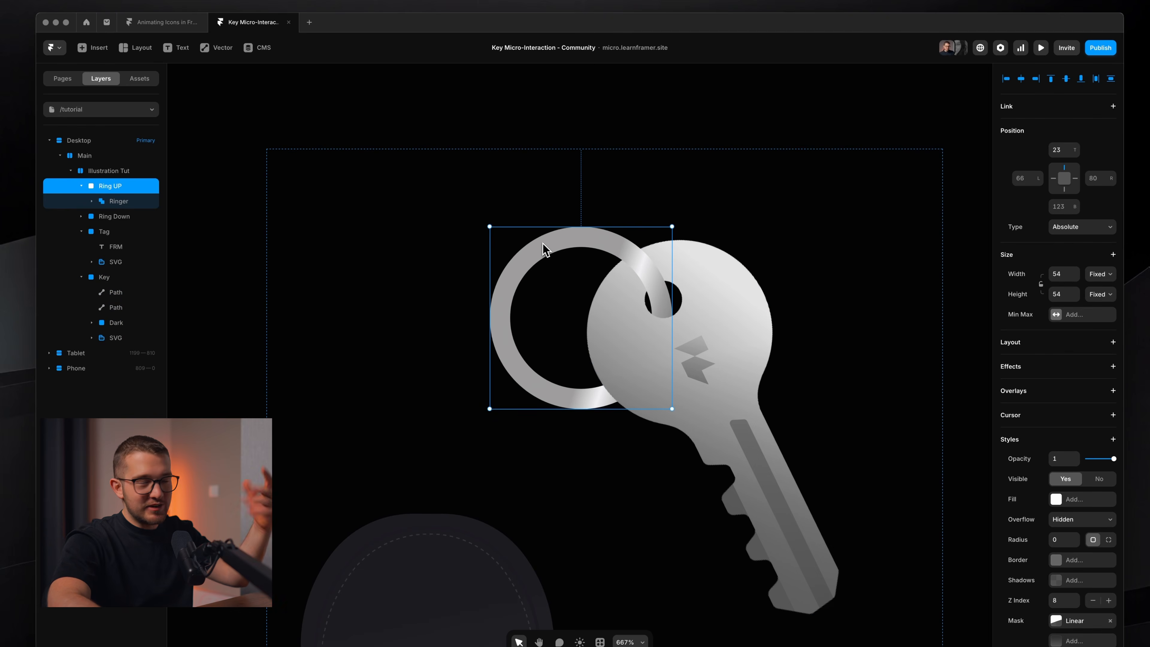
click(82, 186)
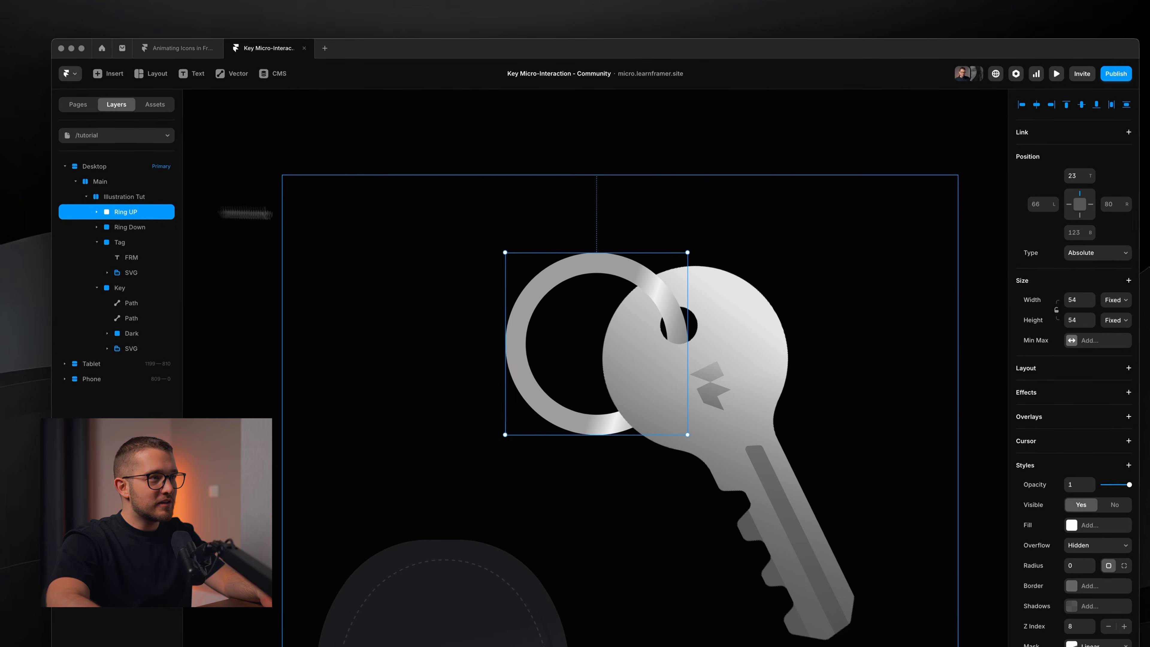
key(shift+Up)
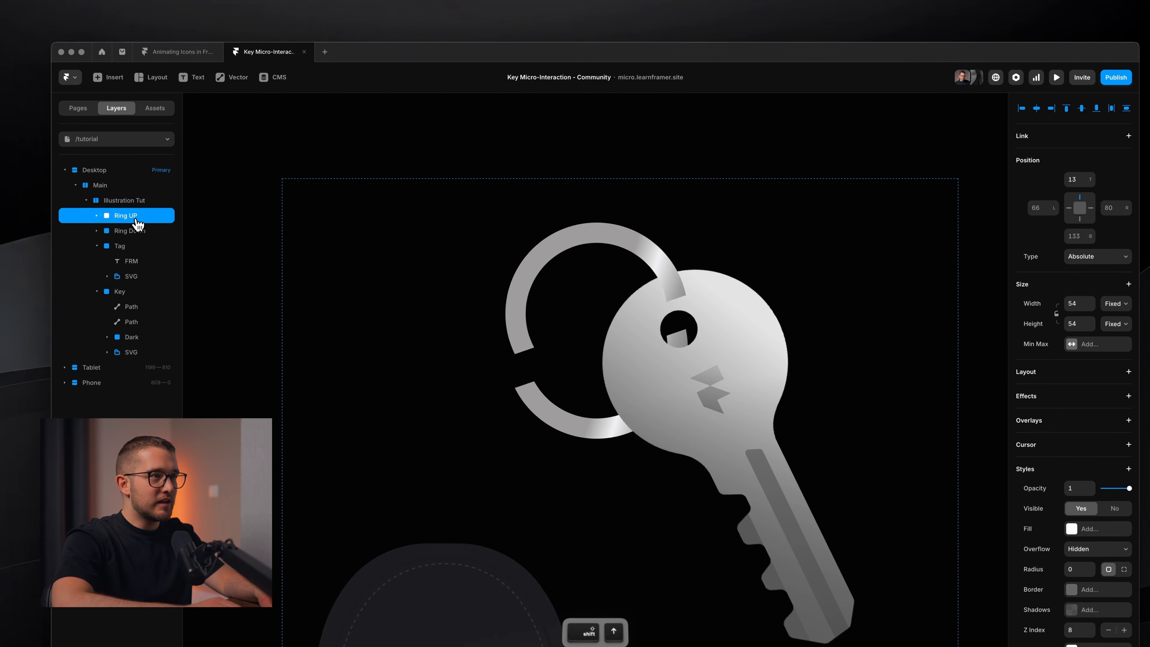
key(shift+Down)
key(Up)
key(Up)
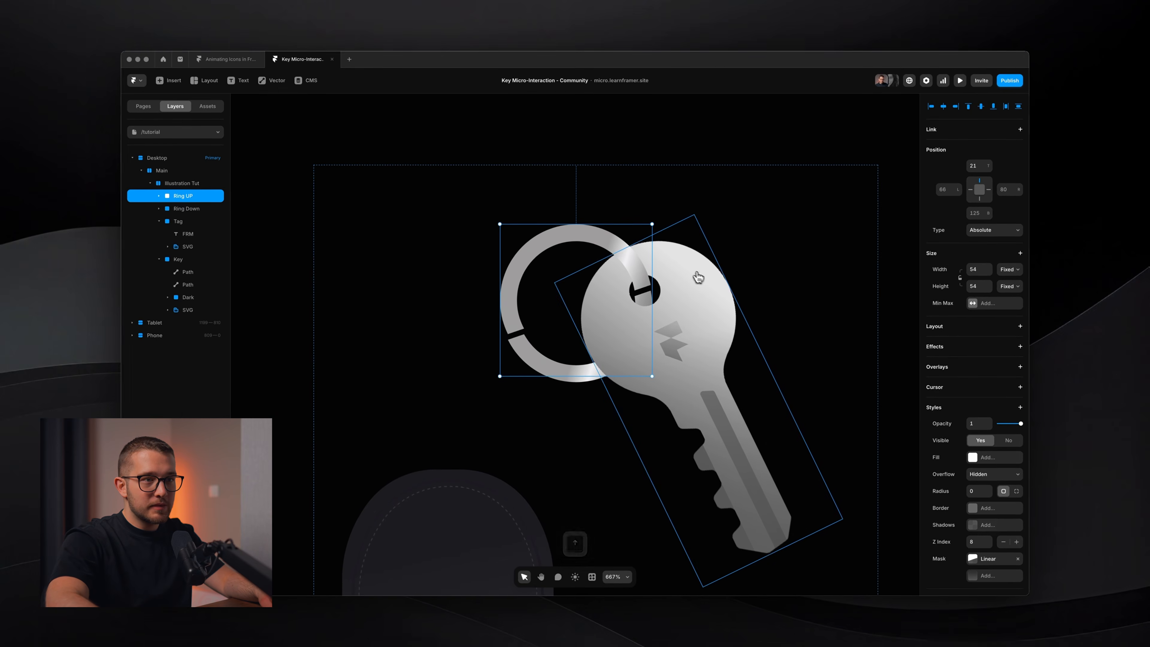
Step: Compare the Z Index settings of the Ring UP, Ring Down and Key layers
scroll(937, 469, down, 3)
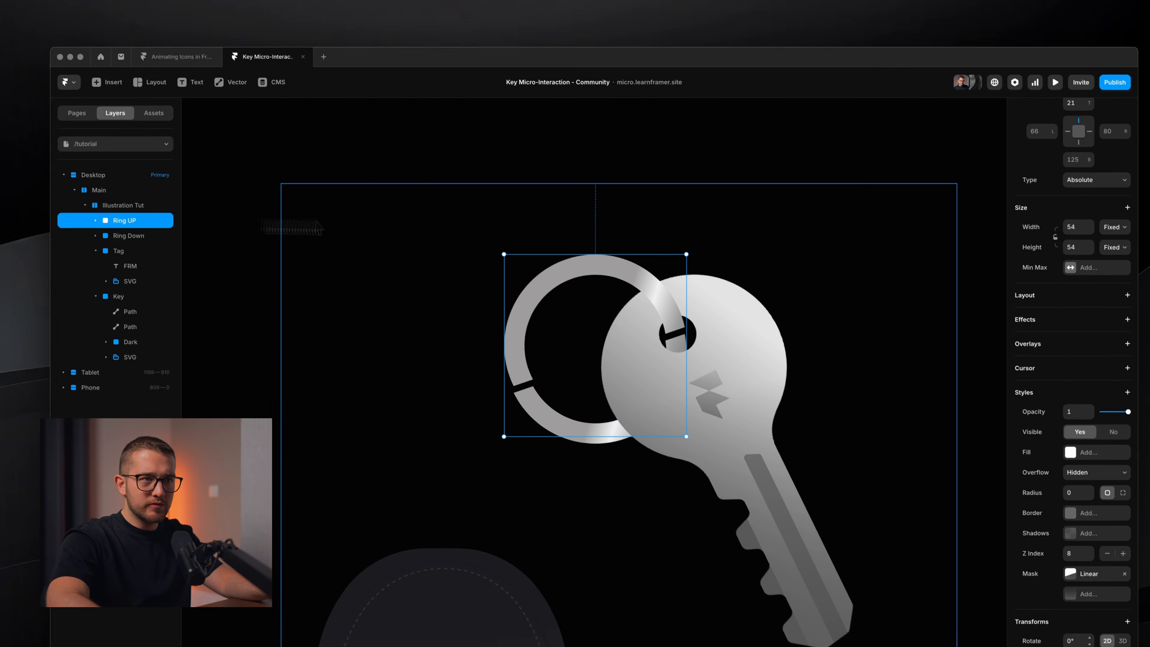
click(1099, 365)
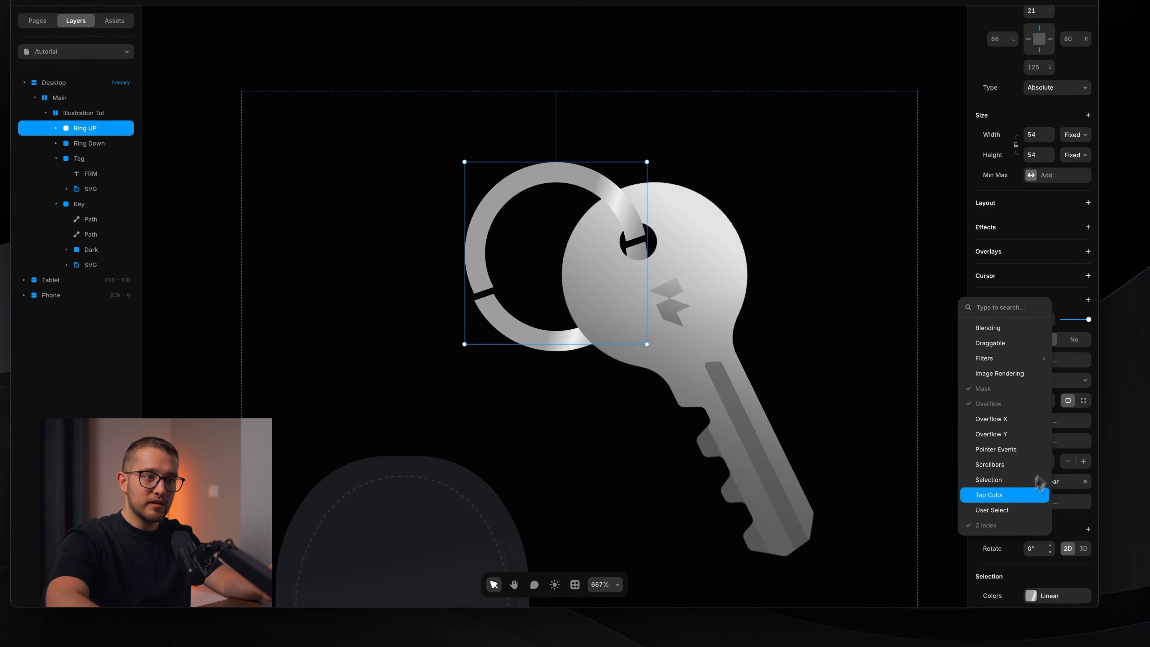
click(1067, 479)
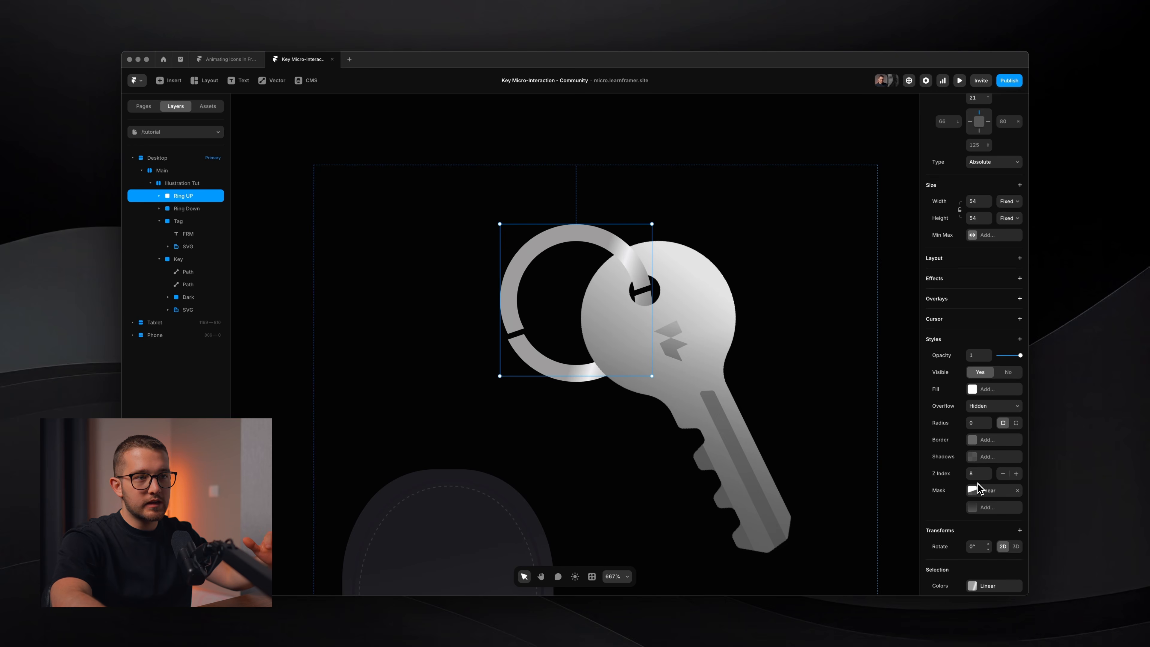
click(976, 474)
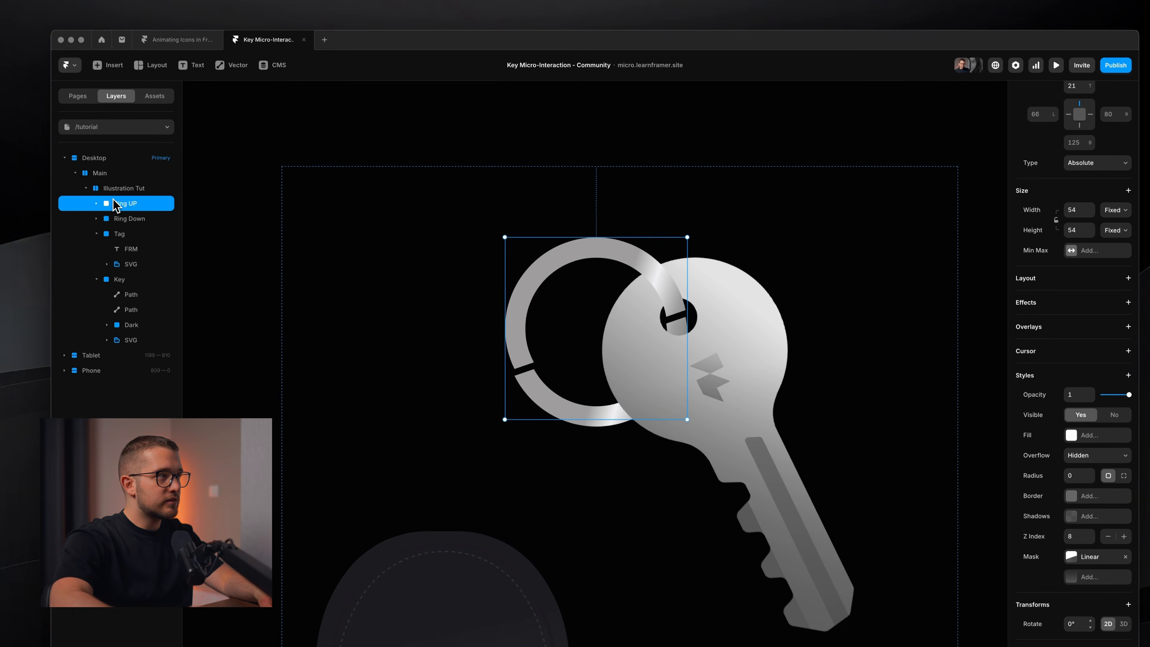
click(119, 209)
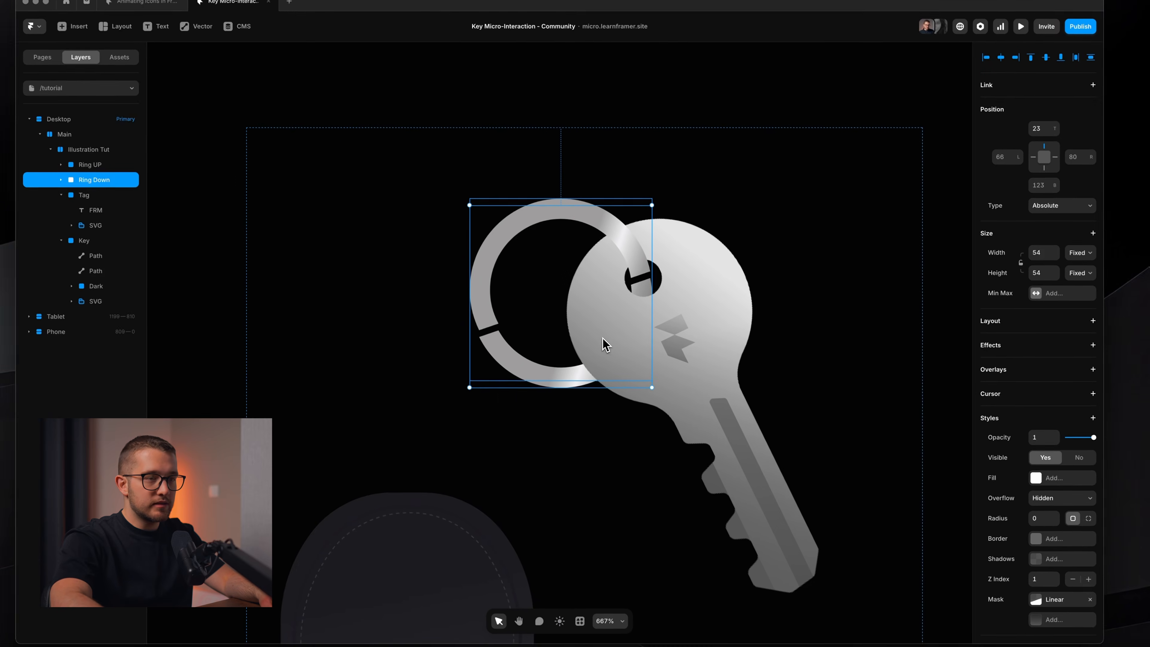
click(730, 303)
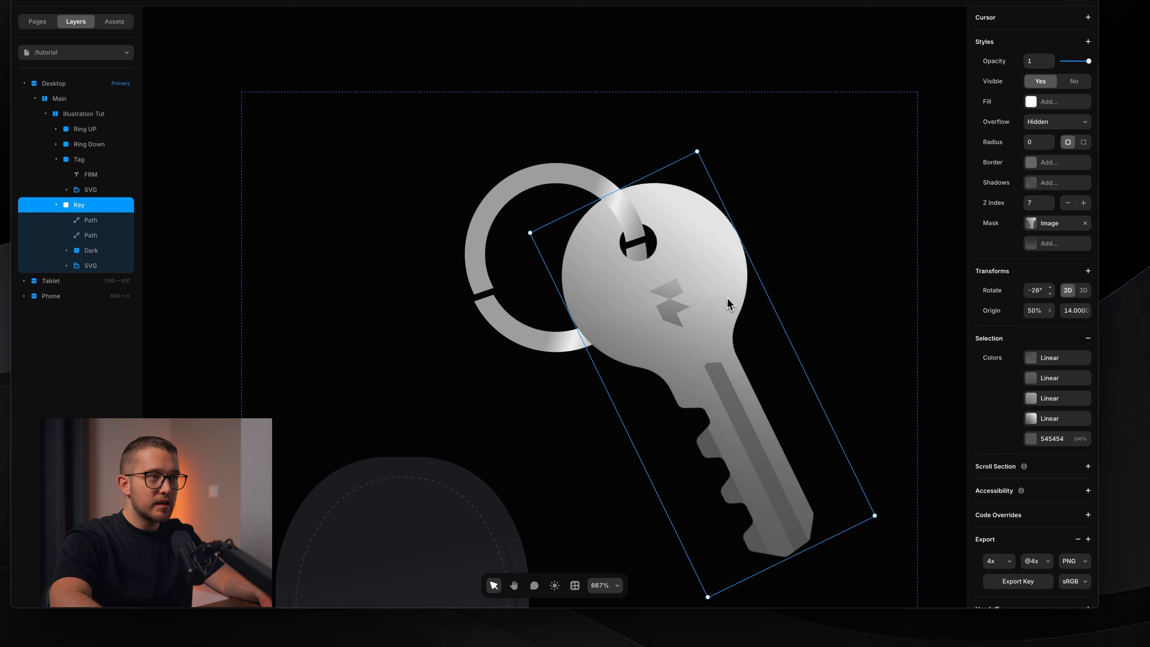
scroll(1024, 455, up, 1)
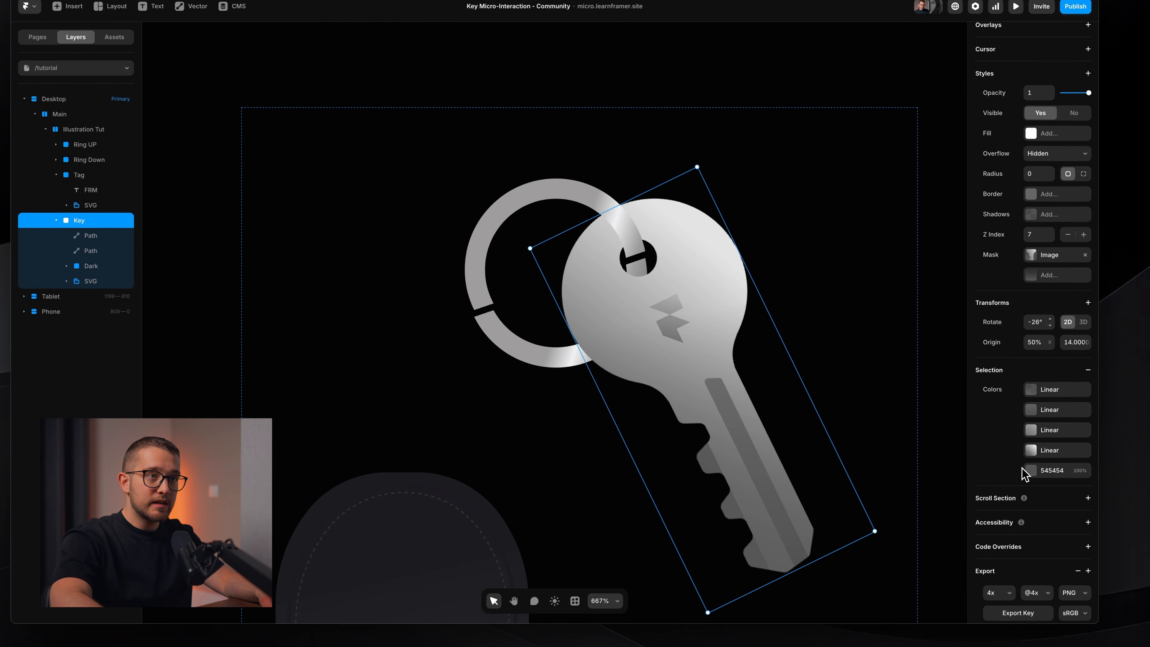
scroll(1024, 474, up, 1)
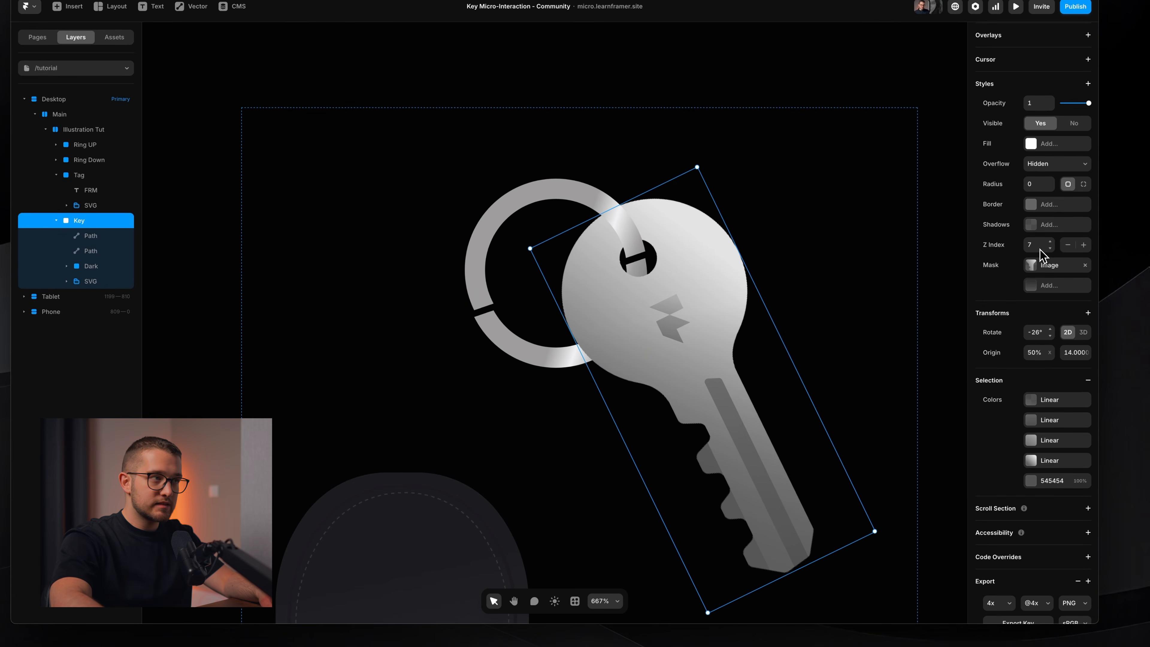
Step: Move the Ring Down layer up to line up with Ring UP, and reposition the Key so its hole sits around the ring
click(92, 159)
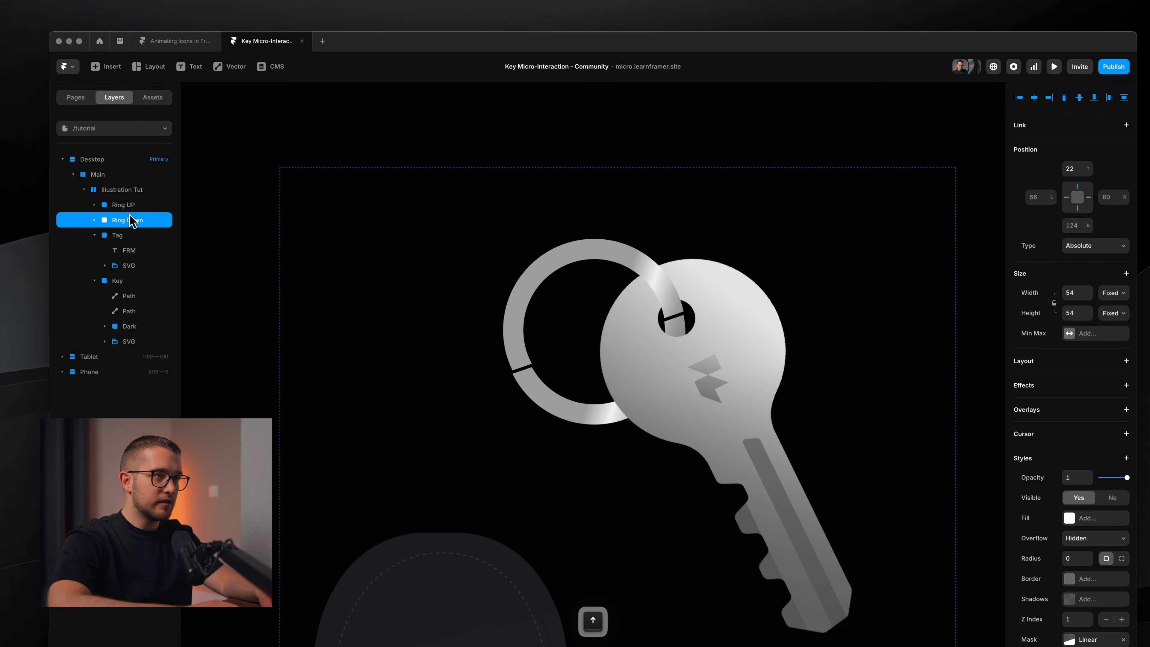
click(752, 401)
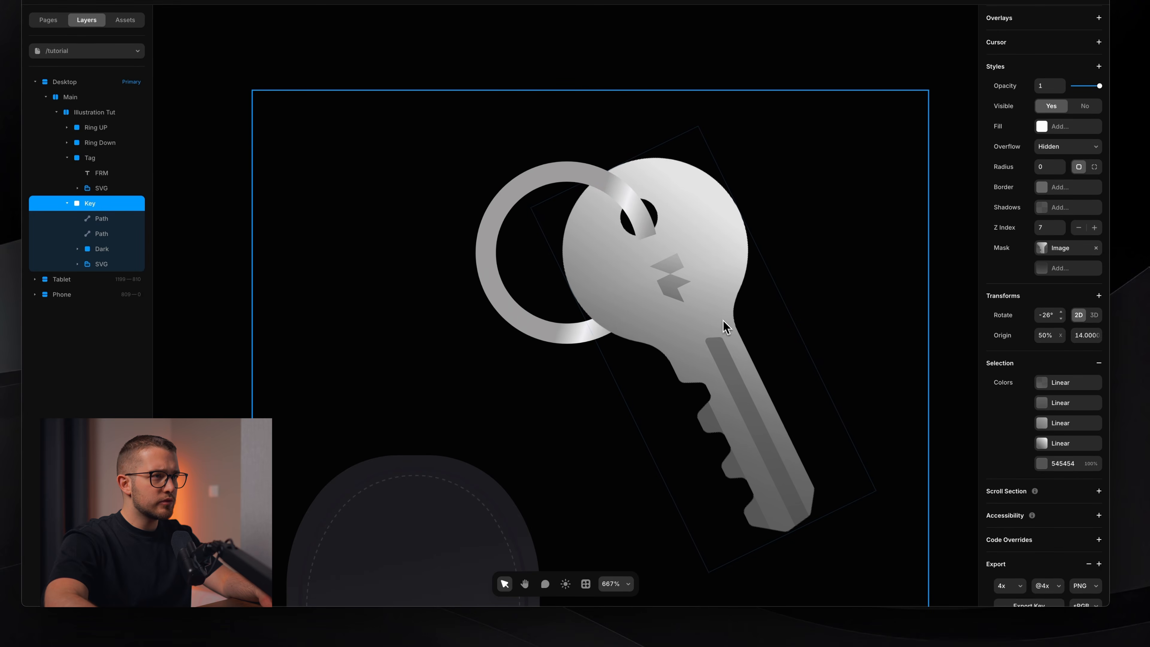
drag(725, 323, 731, 334)
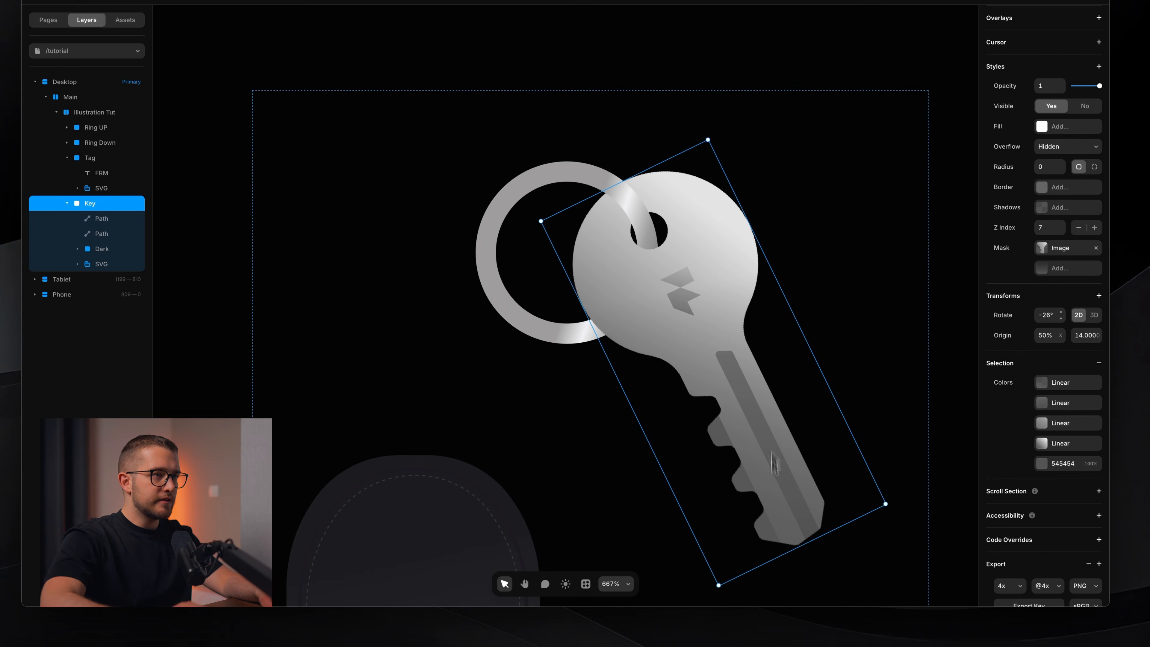
key(Left)
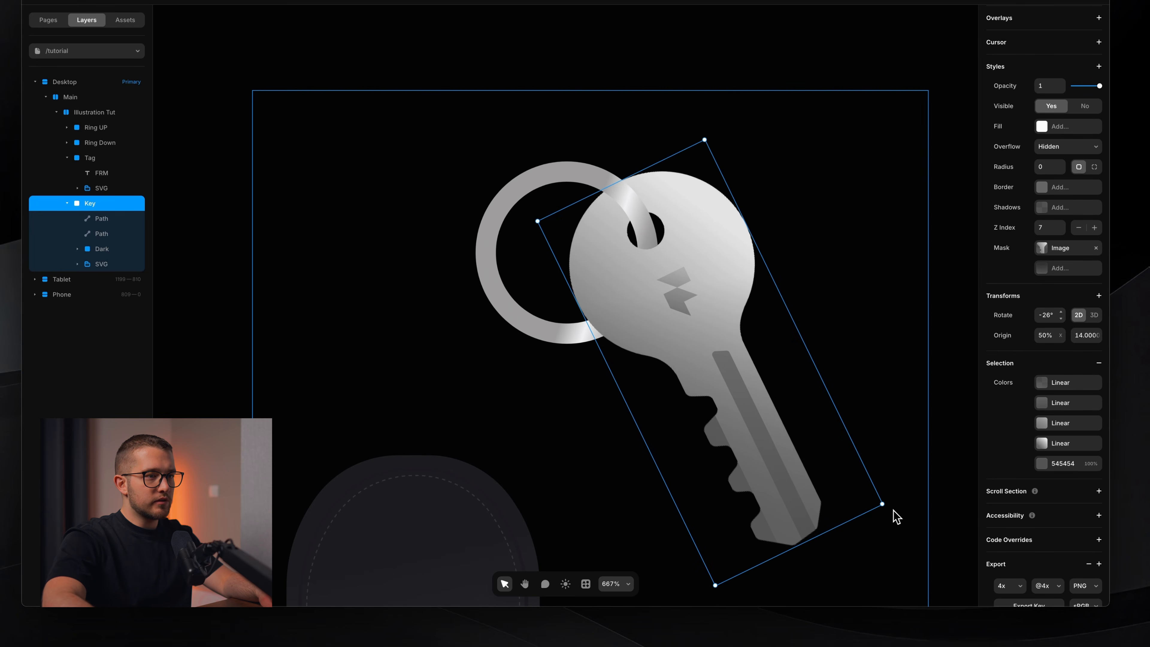
Step: Rotate the Key to -22° on the canvas and compare its pose with the finished preview
drag(891, 507, 857, 497)
key(shift+1)
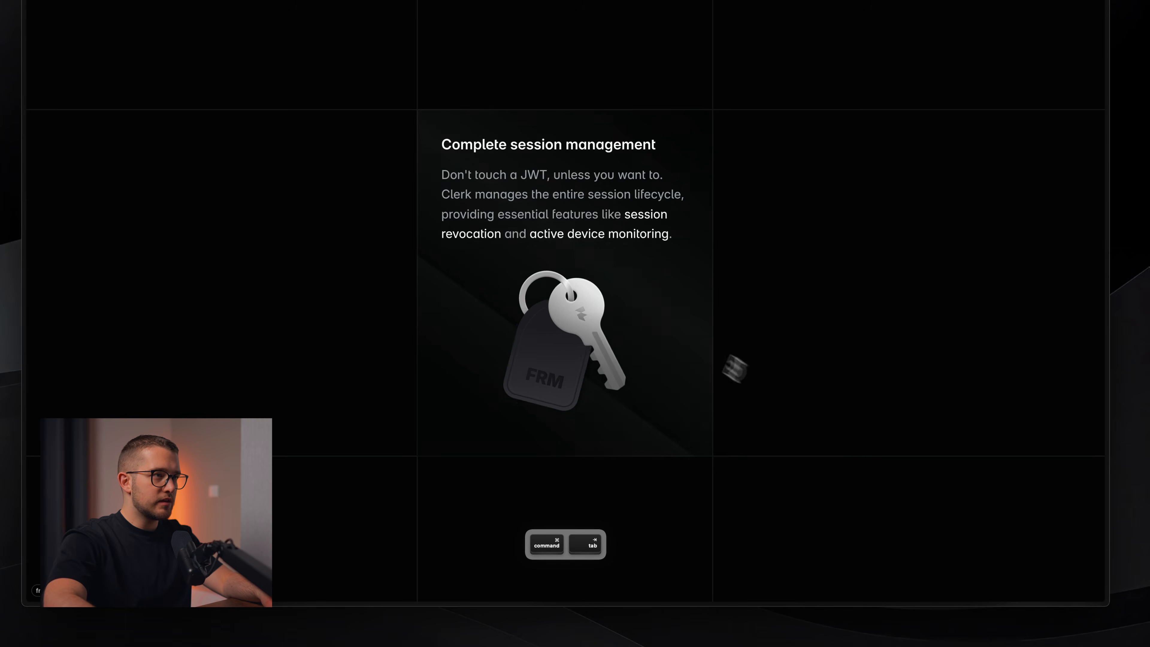
key(super+Tab)
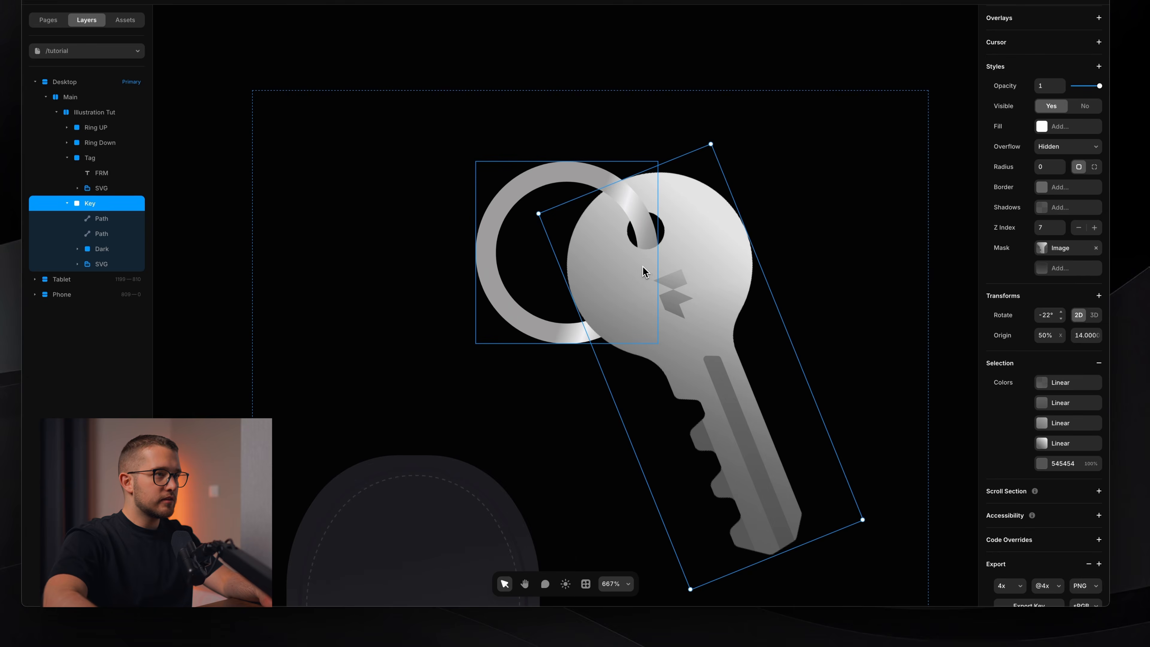
right_click(643, 252)
key(Escape)
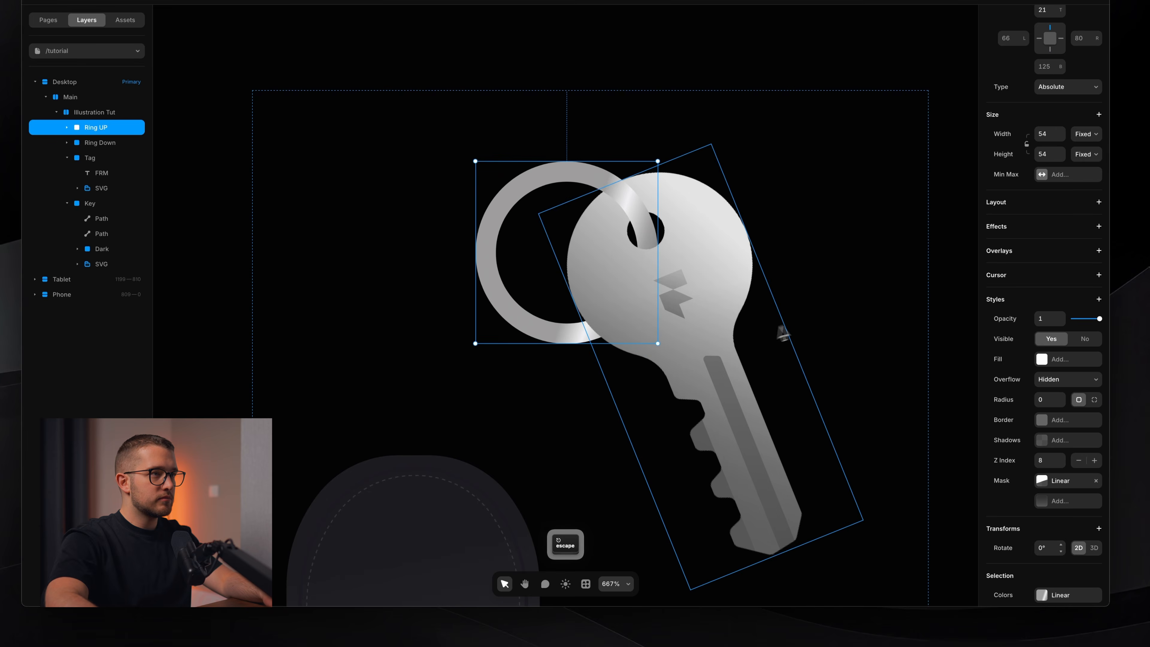
Step: Move the Tag layer to the center of the illustration stack, overlapping the ring's lower half, and inspect where the ring meets it
scroll(786, 330, down, 8)
scroll(790, 329, up, 6)
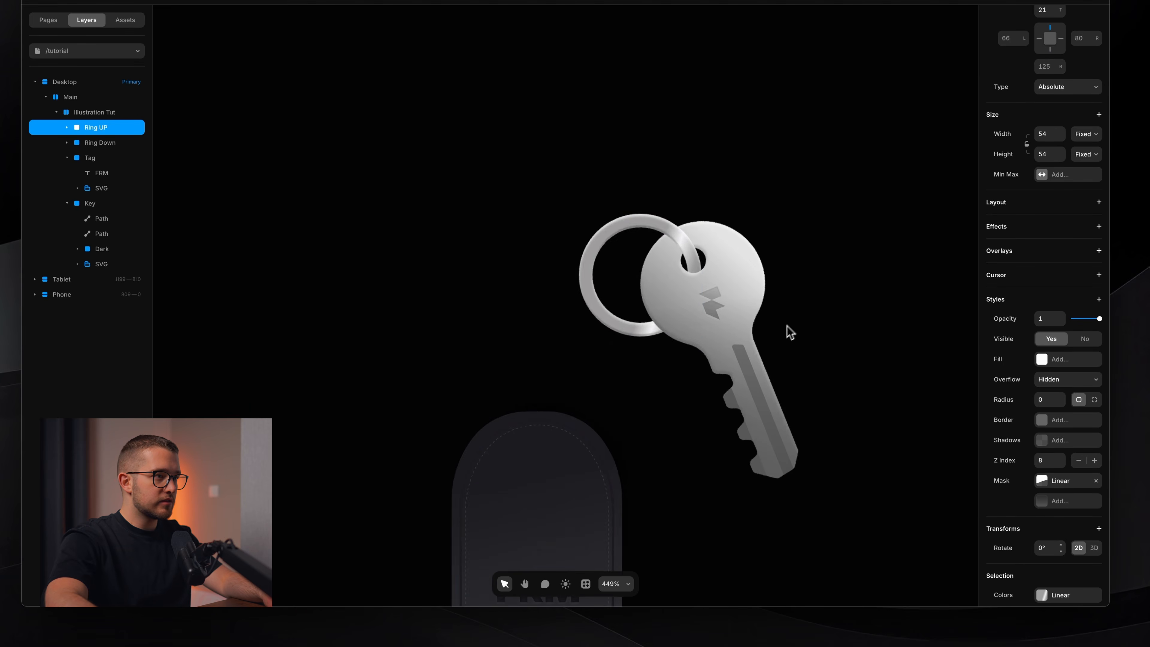
super+click(604, 472)
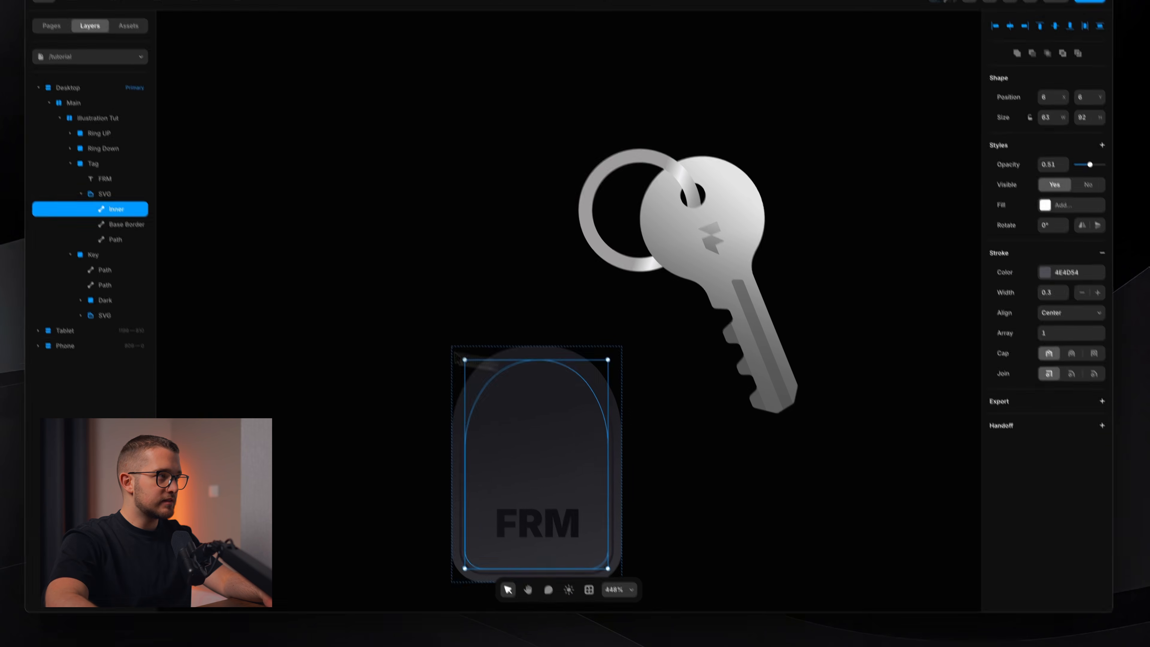
click(121, 157)
key(shift+Up)
key(shift+Up)
key(shift+Up)
key(shift+Up)
key(shift+Right)
key(shift+Right)
key(shift+Right)
key(shift+Right)
key(shift+Right)
key(shift+Up)
key(shift+Up)
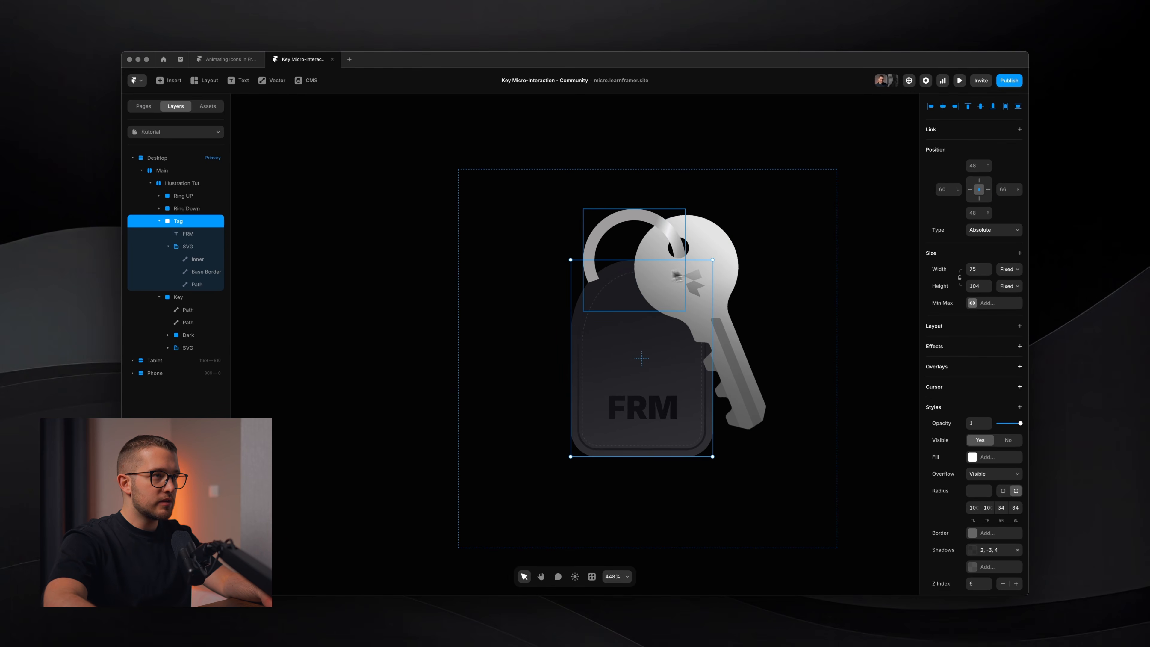
scroll(608, 284, up, 5)
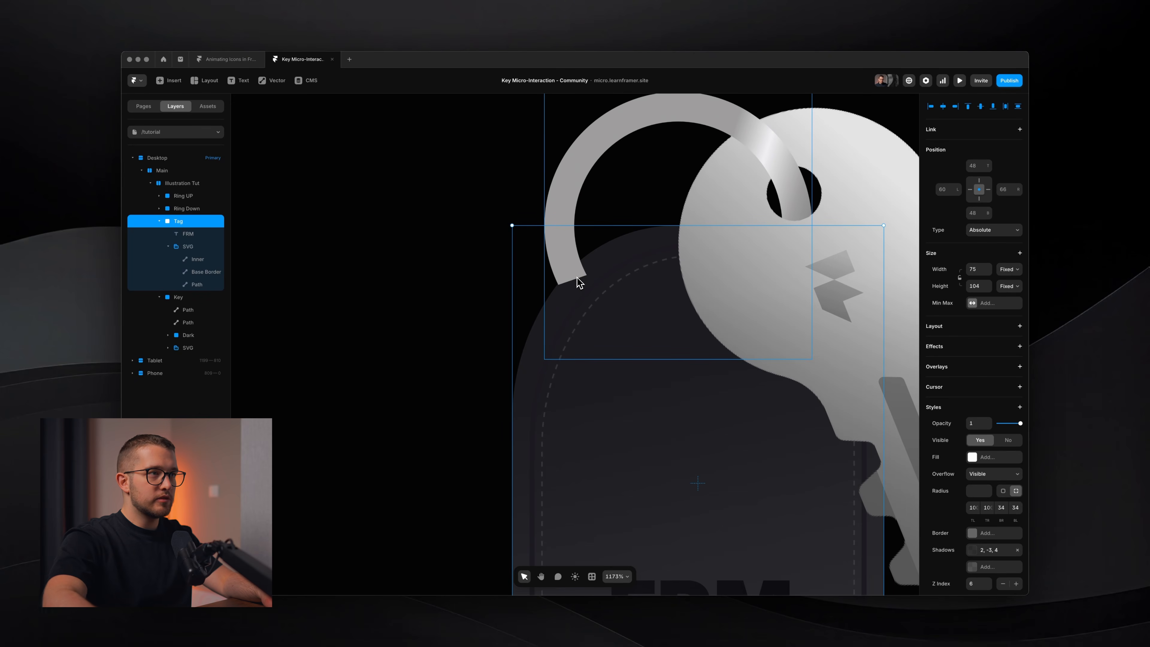
scroll(589, 285, right, 2)
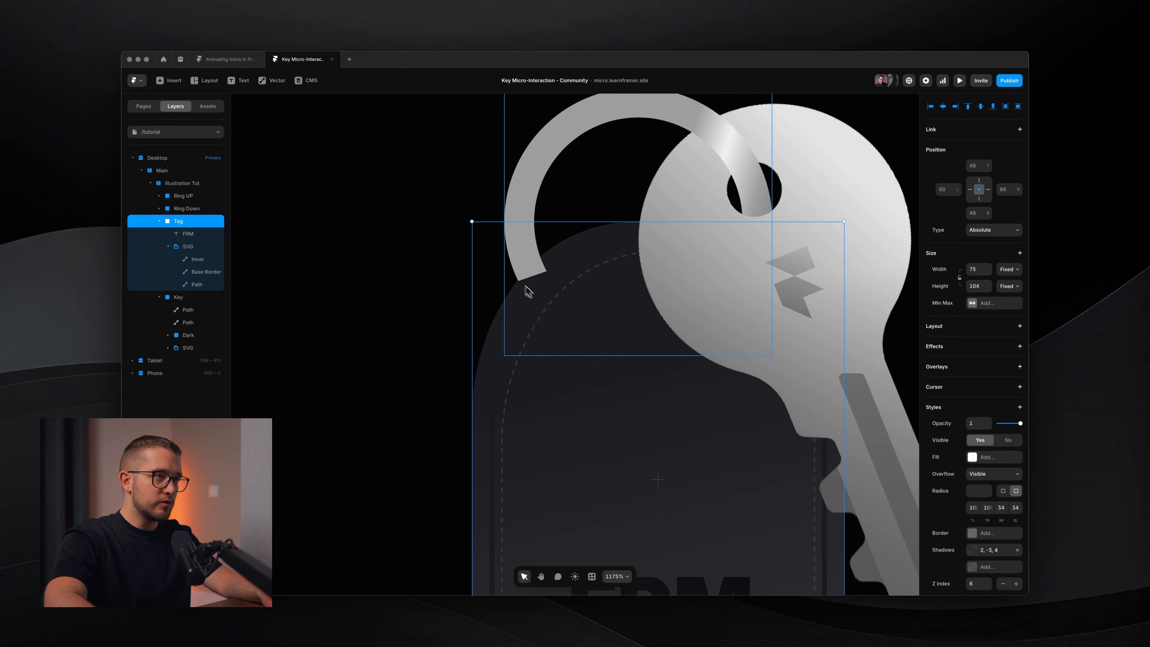
Step: Nudge the Tag a few pixels right and down so its rounded top meets the lower end of the ring
scroll(527, 290, right, 2)
key(Right)
key(Right)
key(Right)
key(Right)
key(Down)
key(Down)
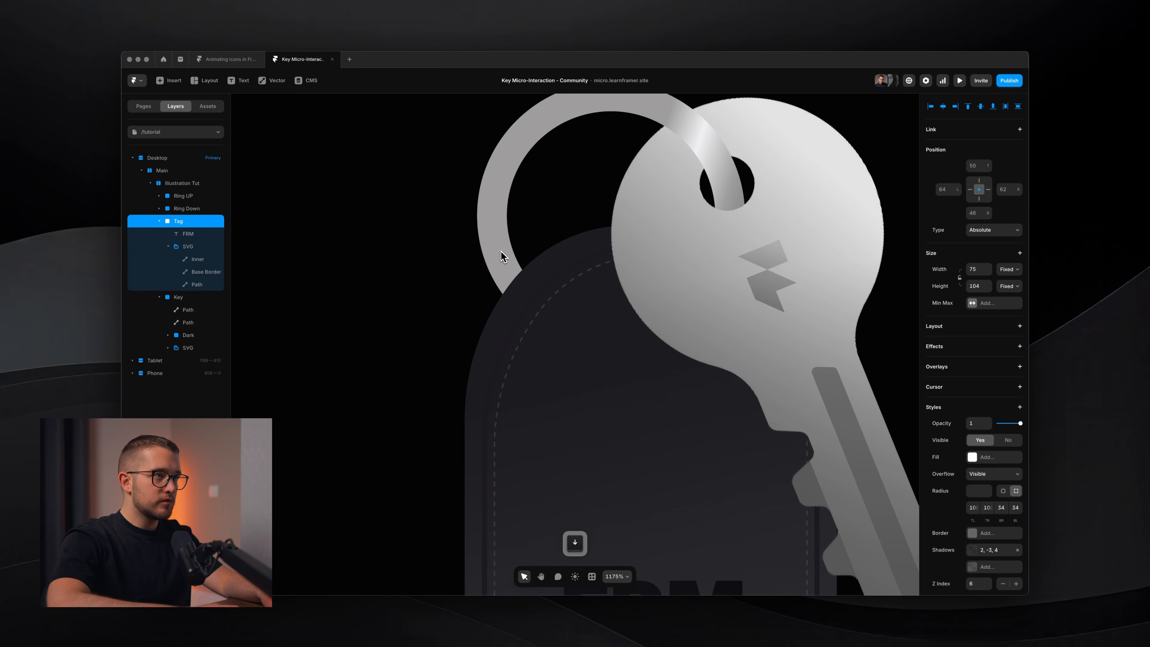
key(Left)
scroll(774, 325, right, 1)
scroll(774, 330, down, 5)
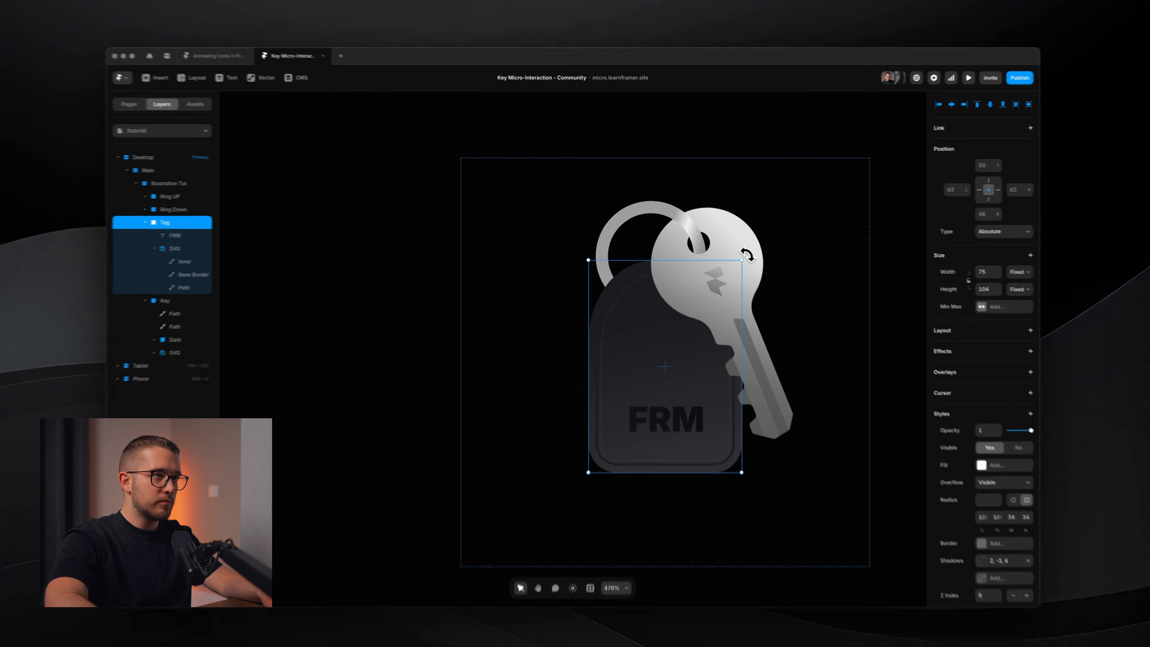
Step: Tilt the Tag slightly counterclockwise and nudge its position so the ring still meets its top edge
key(Right)
key(Down)
key(Down)
key(Down)
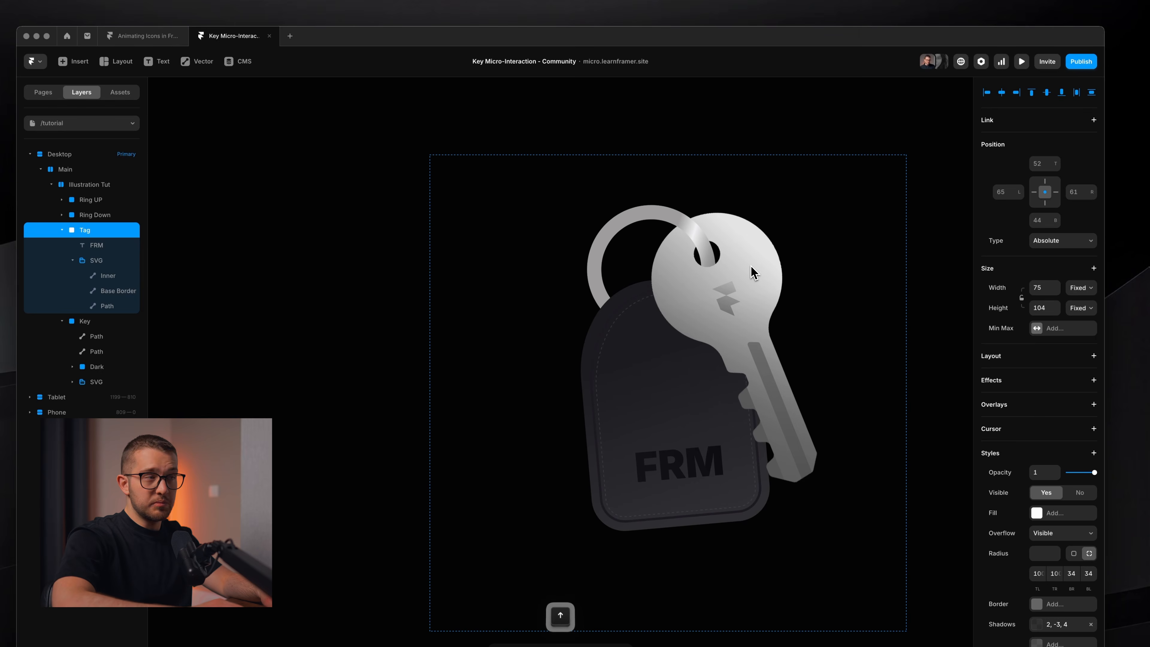
key(Up)
key(Left)
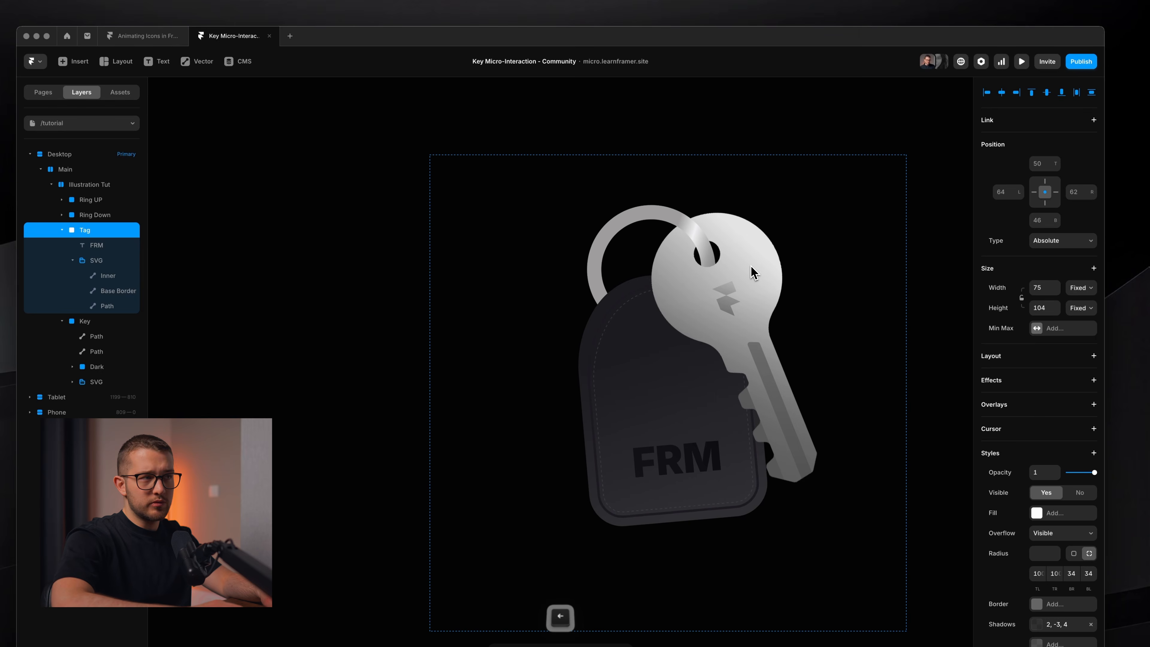
key(Right)
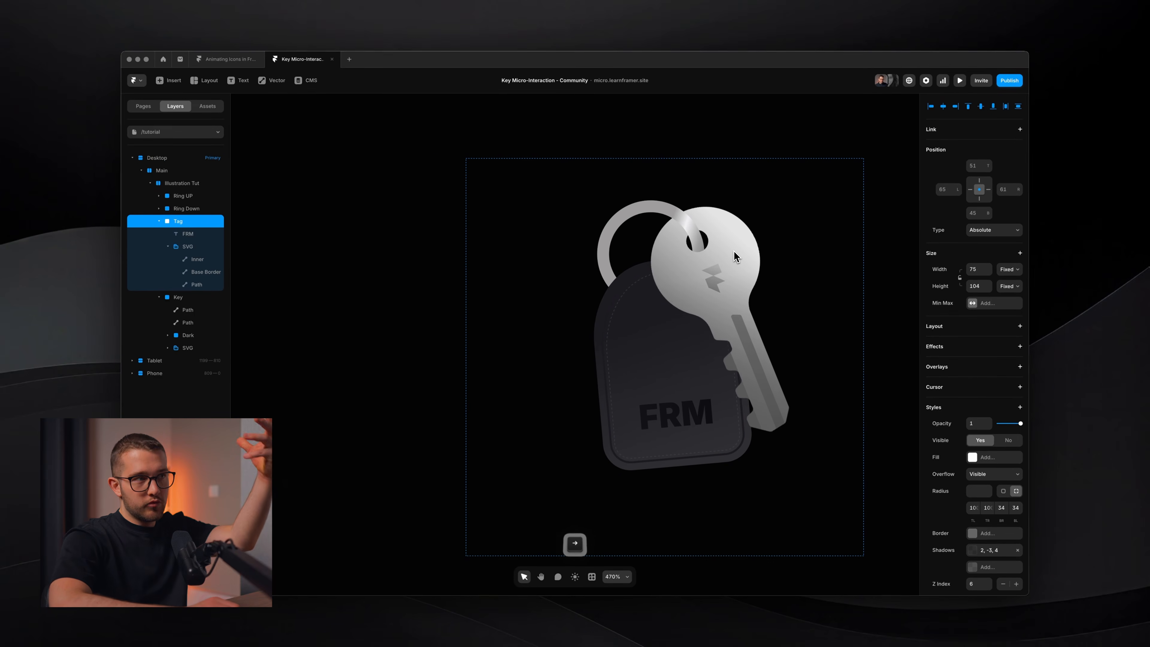
key(Right)
key(Up)
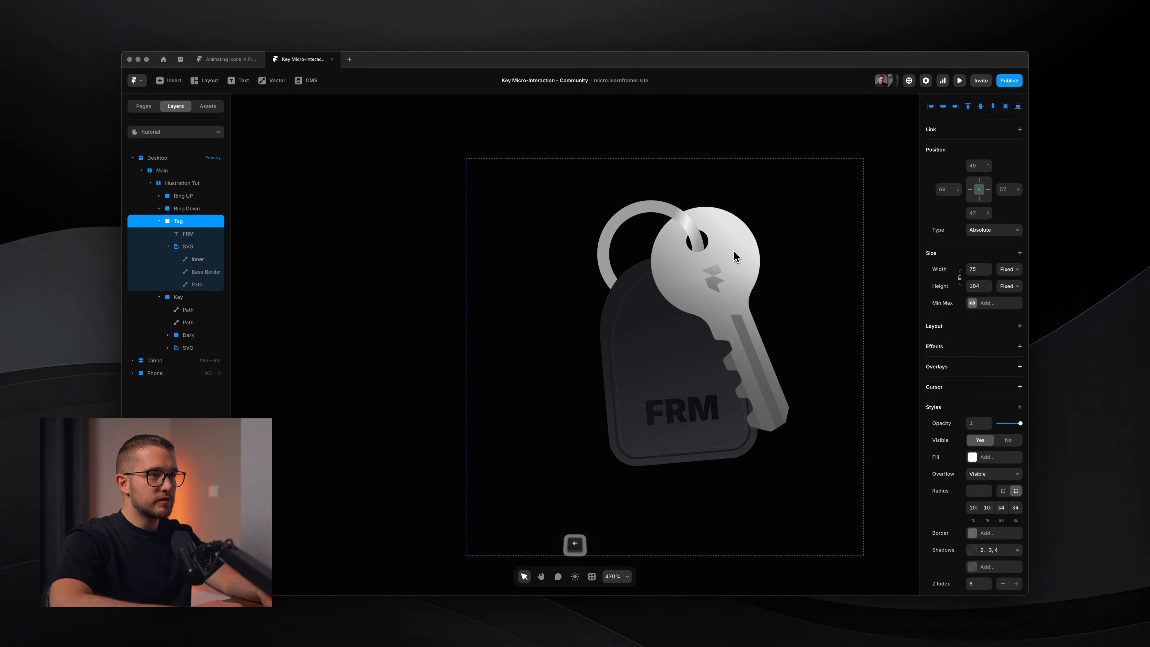
Step: Tilt the Tag clockwise and nudge it beneath the ring to match the pose in the finished preview
scroll(644, 249, down, 3)
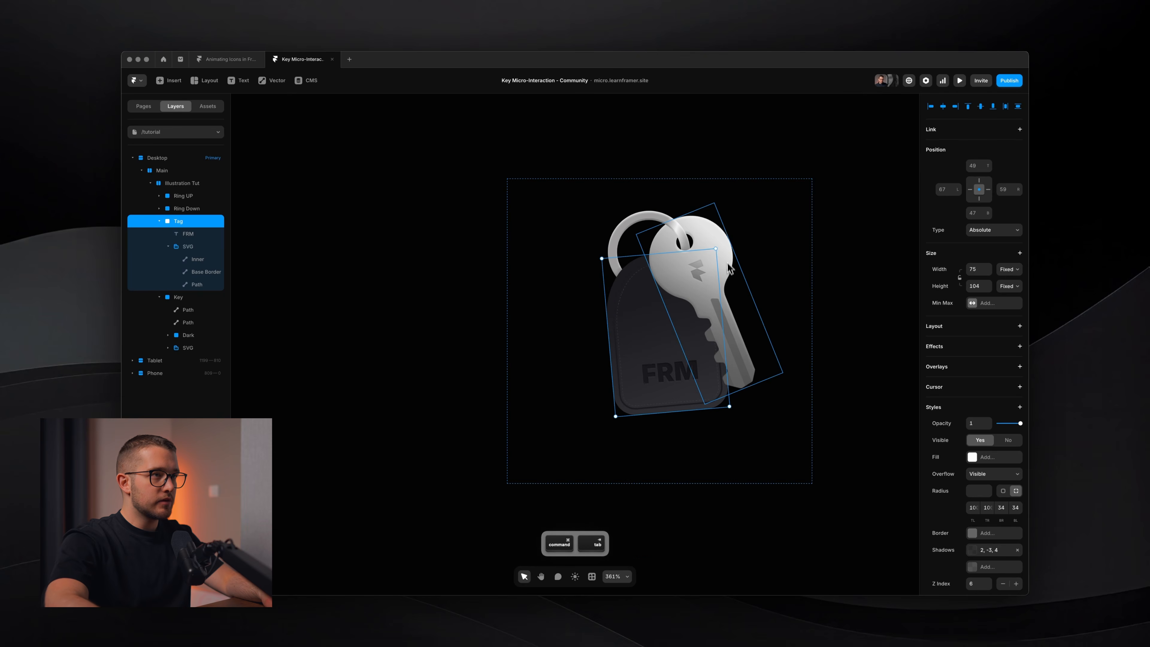
key(super+Tab)
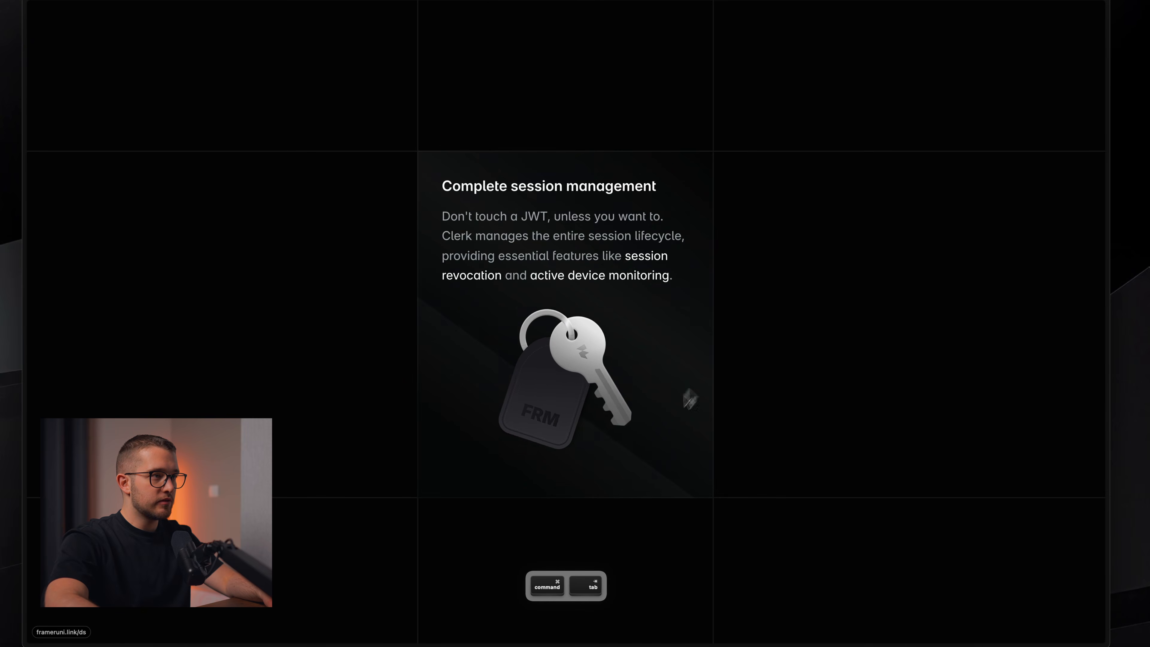
key(super+Tab)
key(Right)
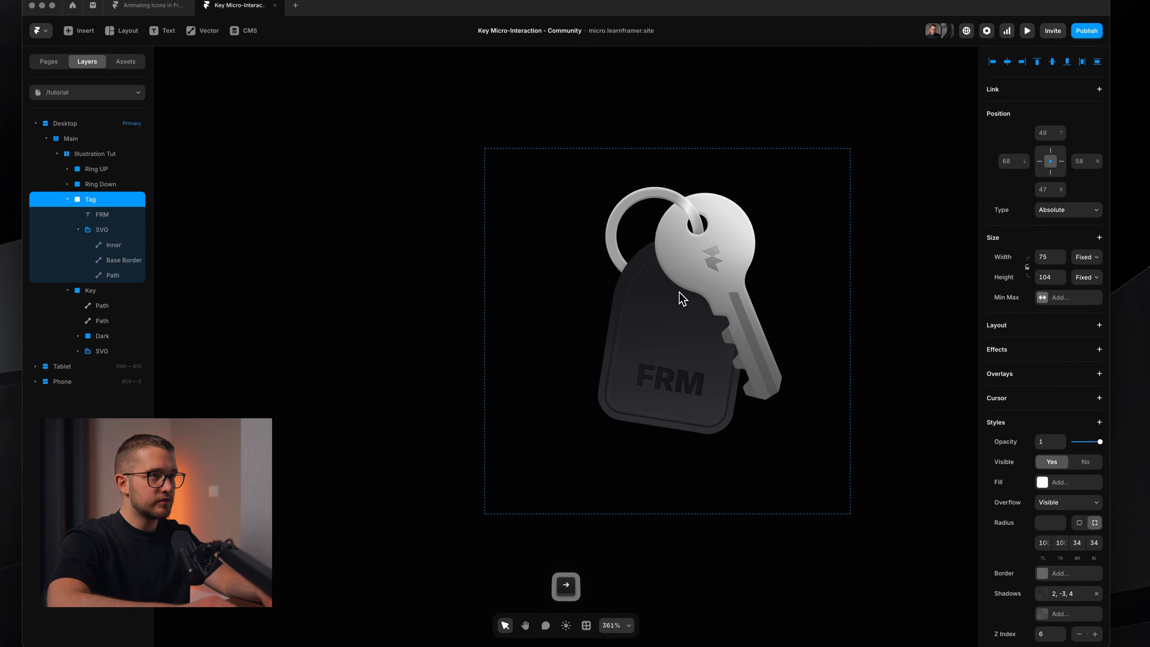
key(Left)
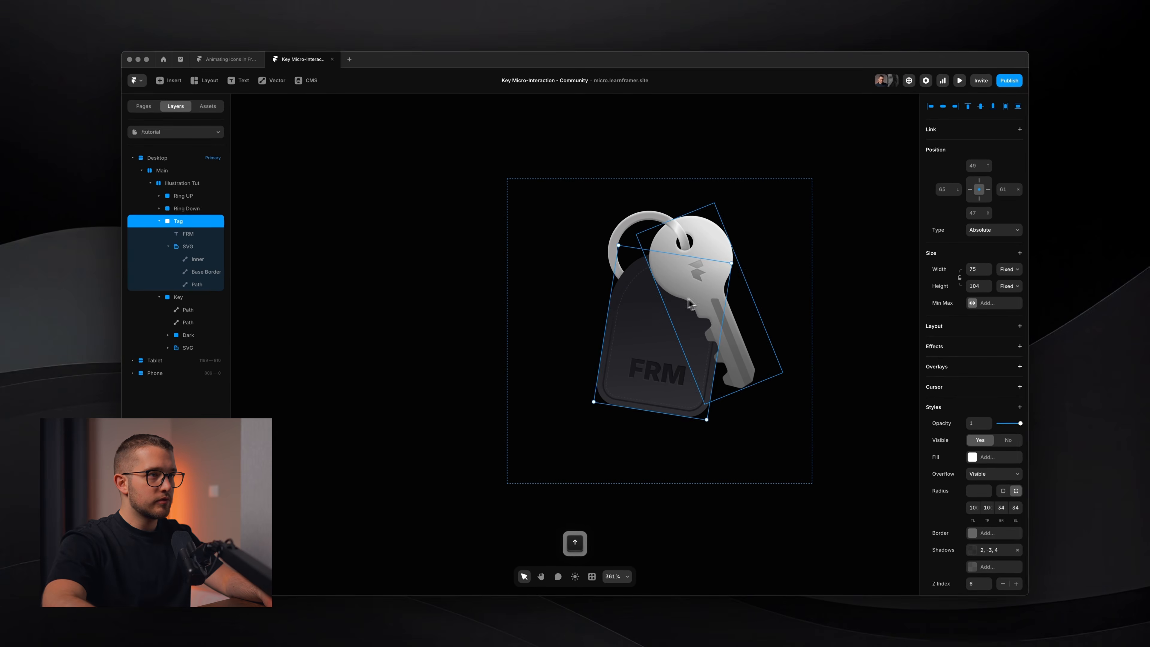
click(826, 272)
key(super+Tab)
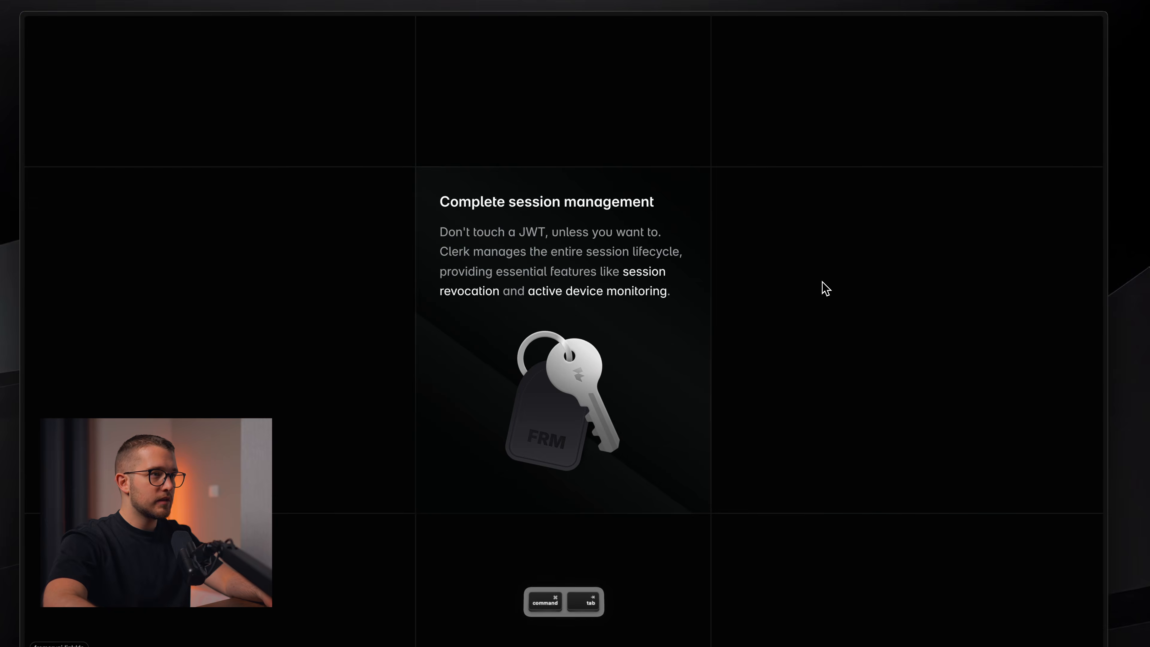
key(super+Tab)
Step: Select the Ring UP, Ring Down, Tag and Key layers together and center them in the Illustration Tut stack
super+click(716, 290)
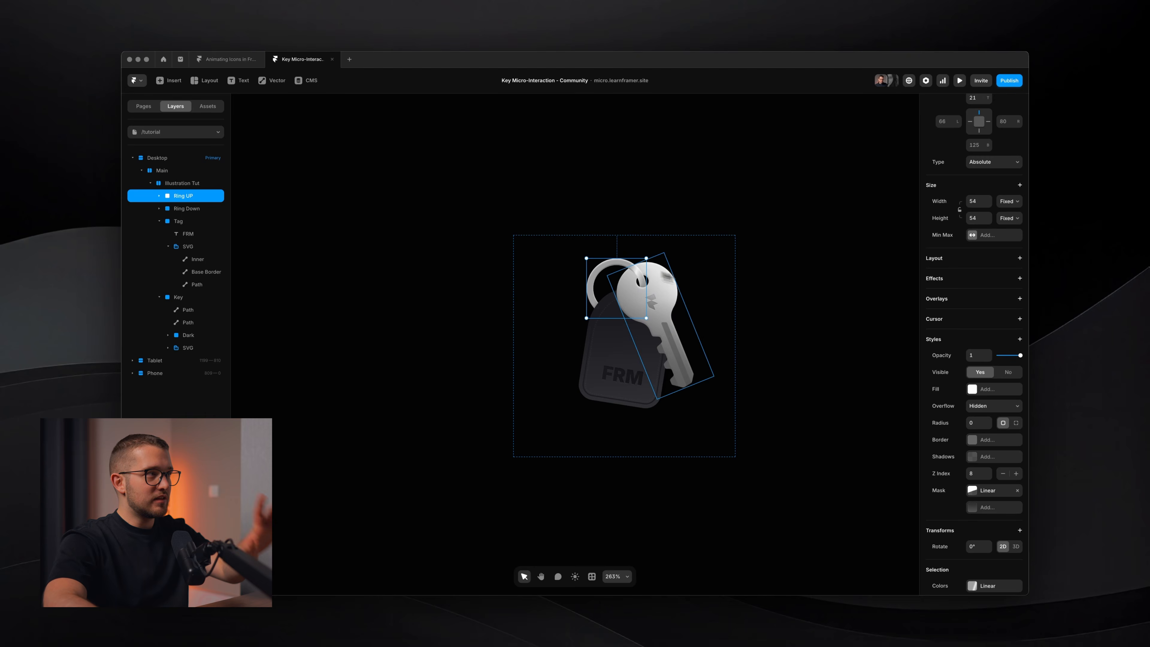
click(159, 221)
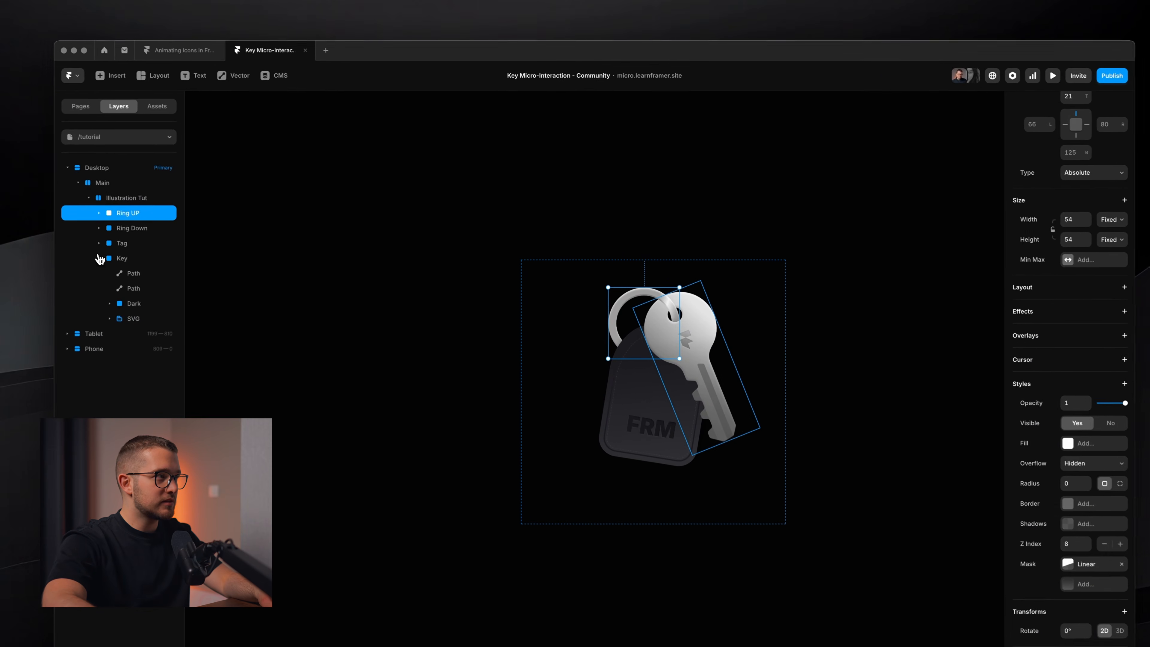
click(159, 234)
shift+click(188, 236)
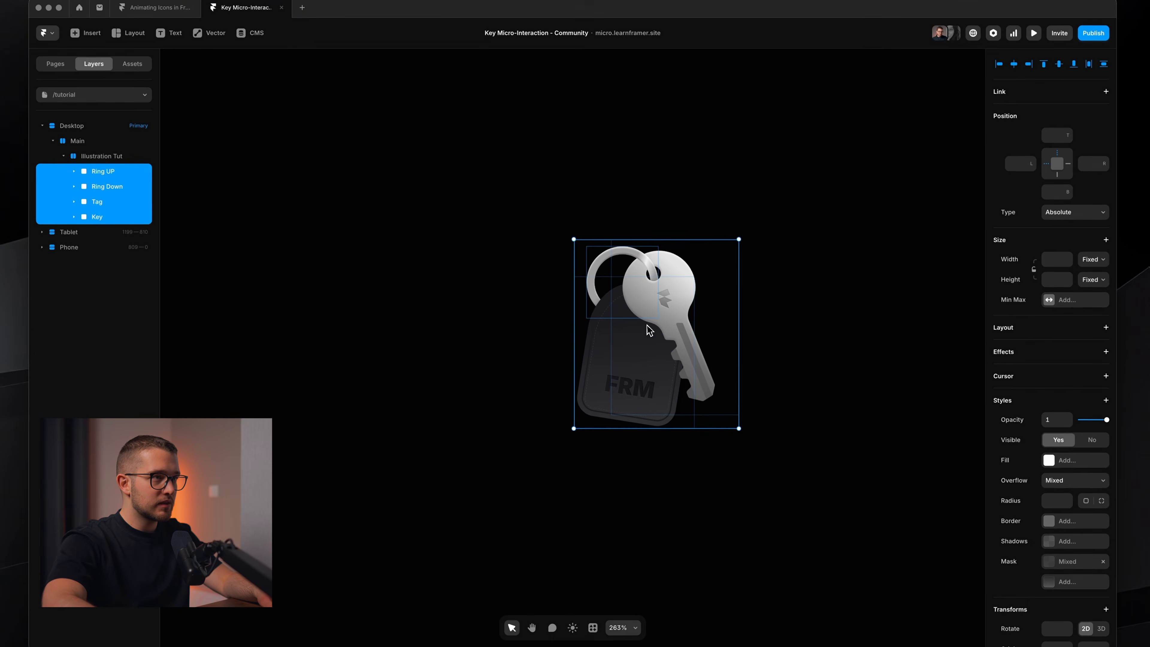
drag(672, 370, 650, 387)
drag(630, 349, 625, 350)
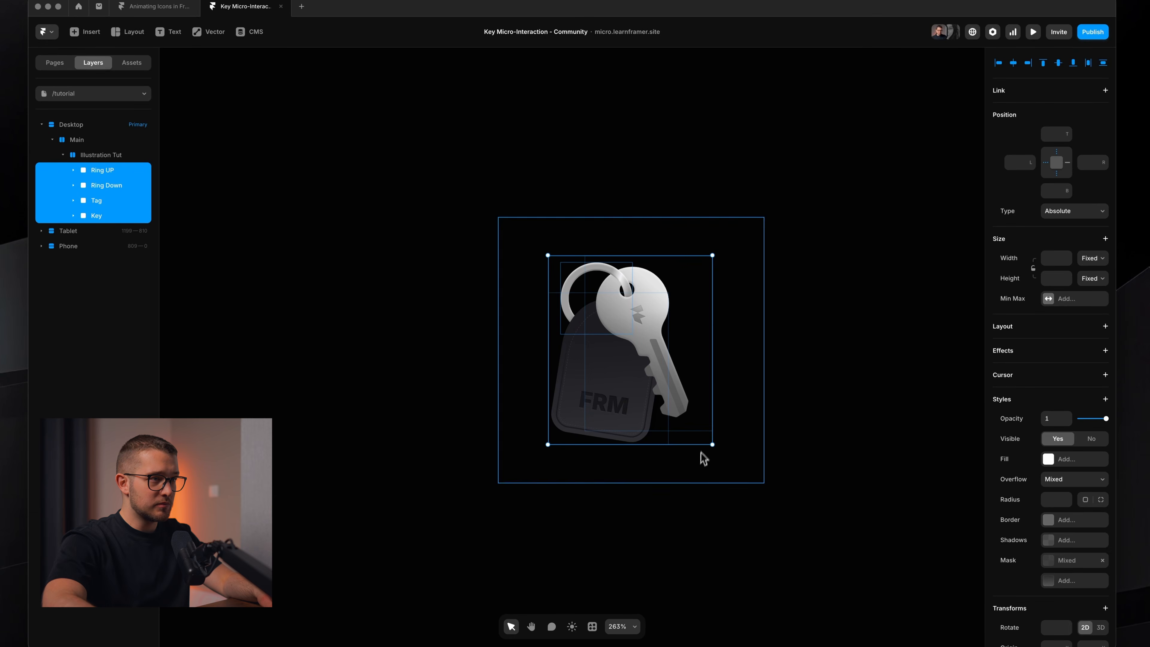
click(701, 472)
click(74, 169)
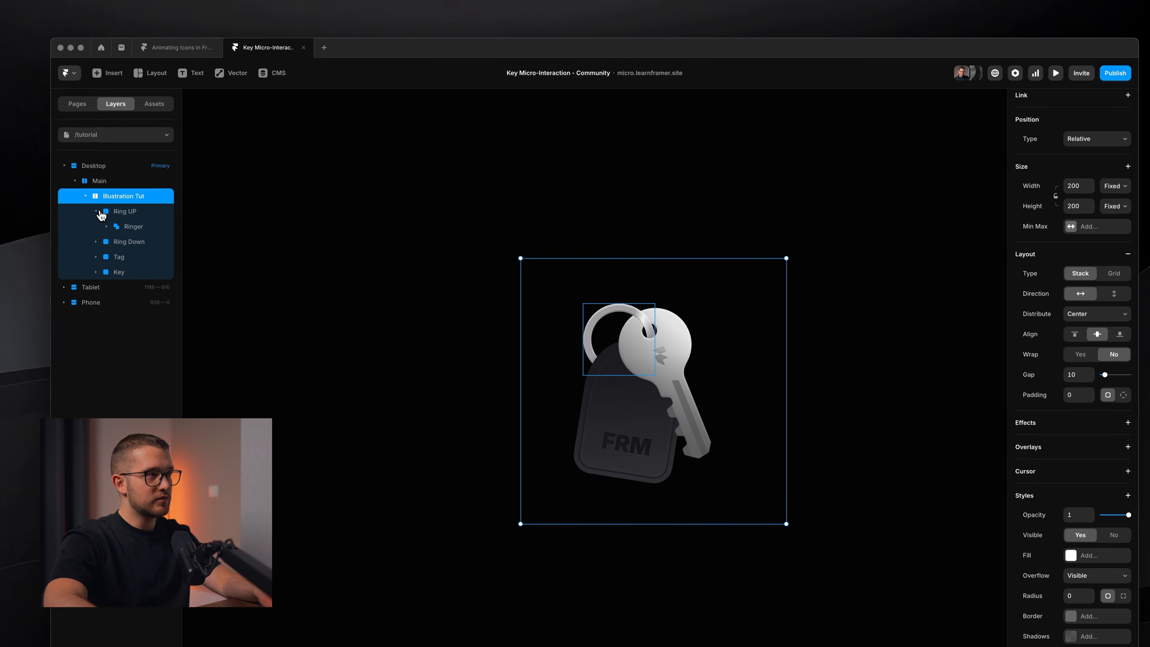
click(119, 218)
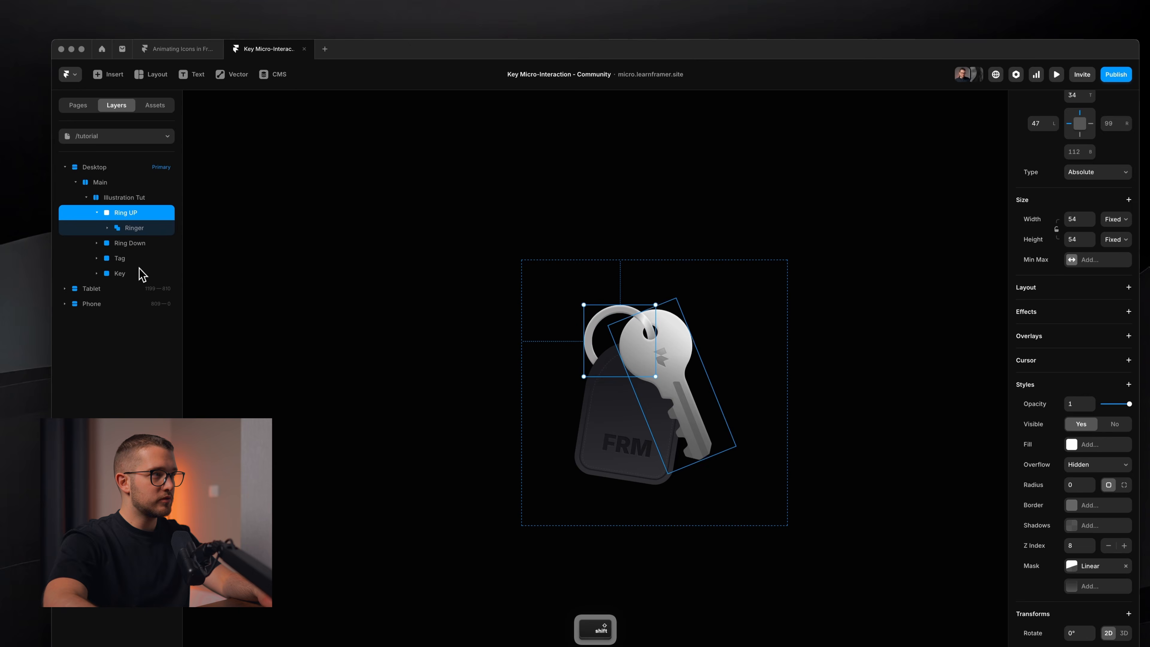
shift+click(138, 274)
Step: Create a component from the Illustration Tut stack and rename its primary variant to Default
click(132, 201)
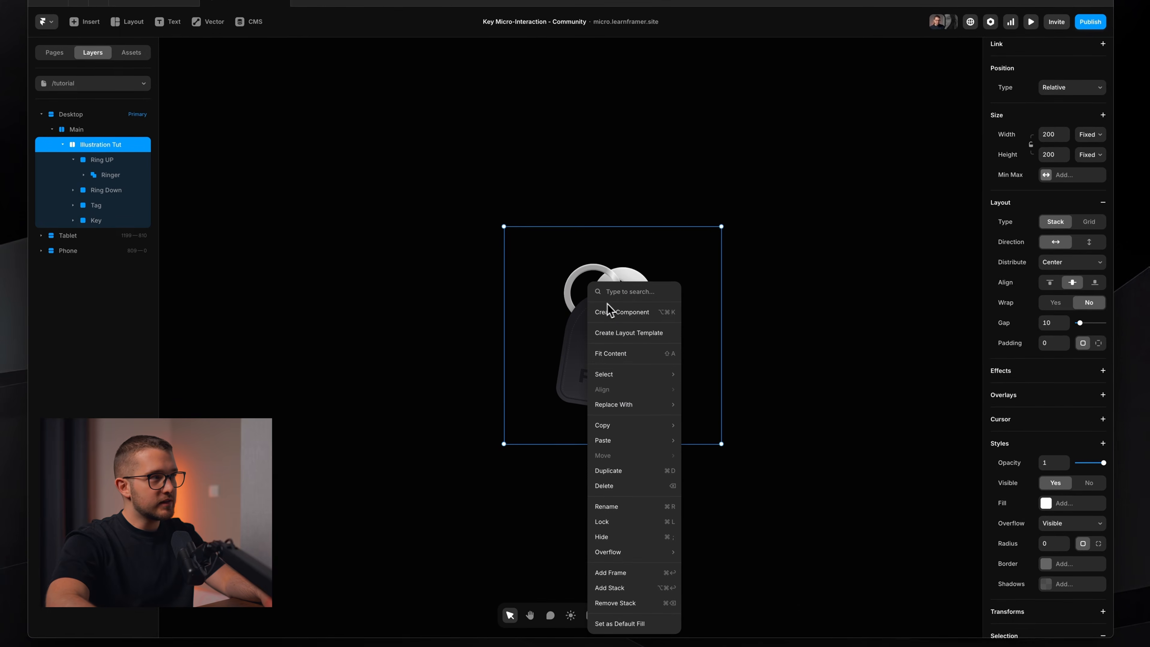
click(612, 312)
click(601, 357)
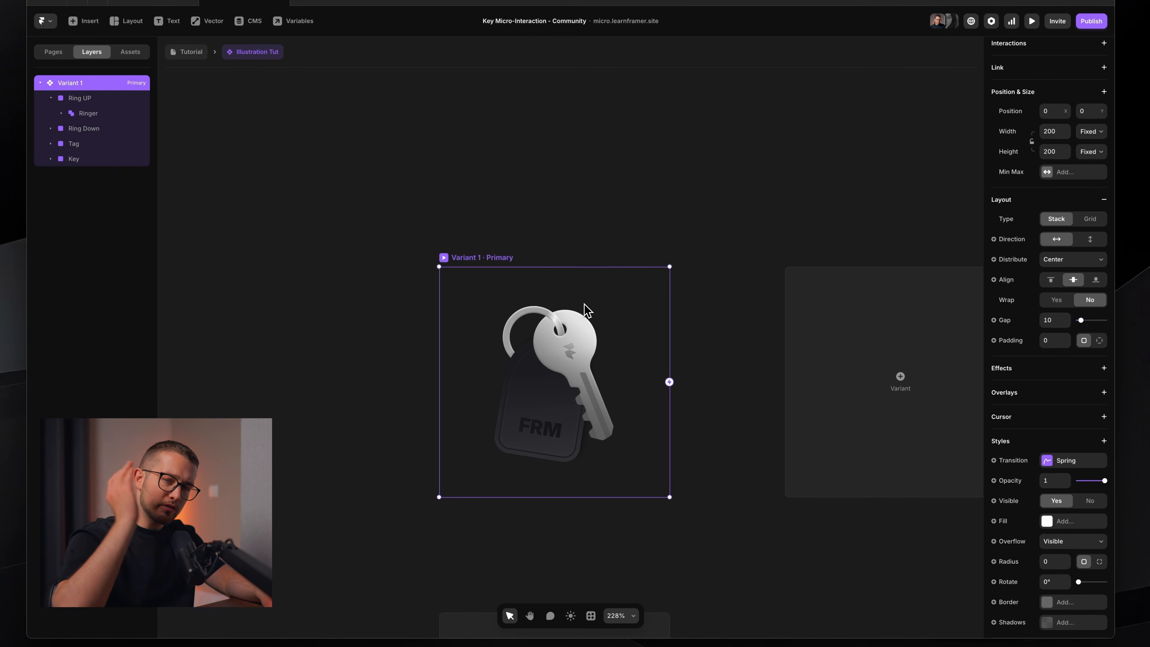
key(super+r)
text(Defaut)
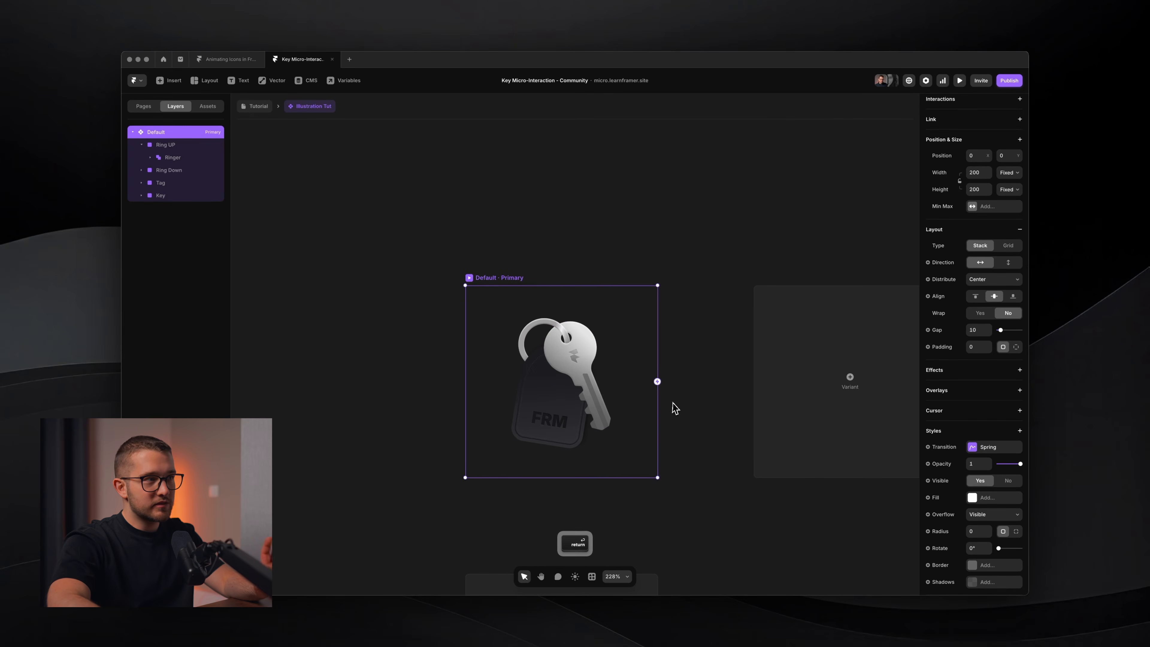
scroll(675, 408, down, 3)
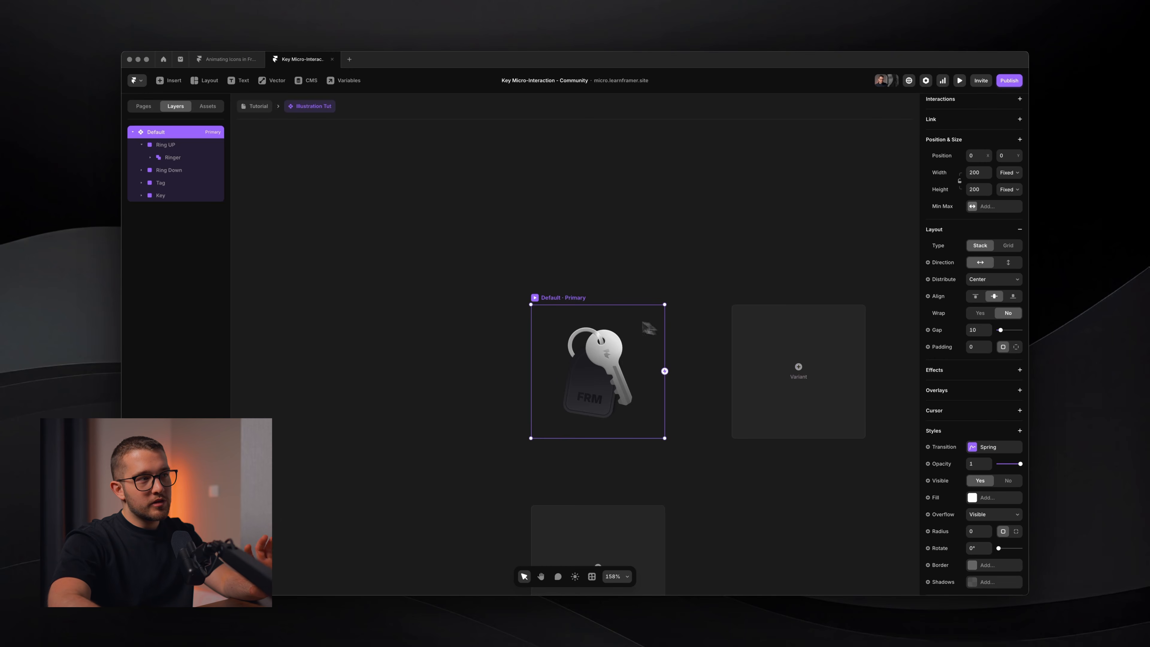
Step: Add a second variant named Out to the component and check the finished preview for its intended motion
click(813, 361)
key(super+r)
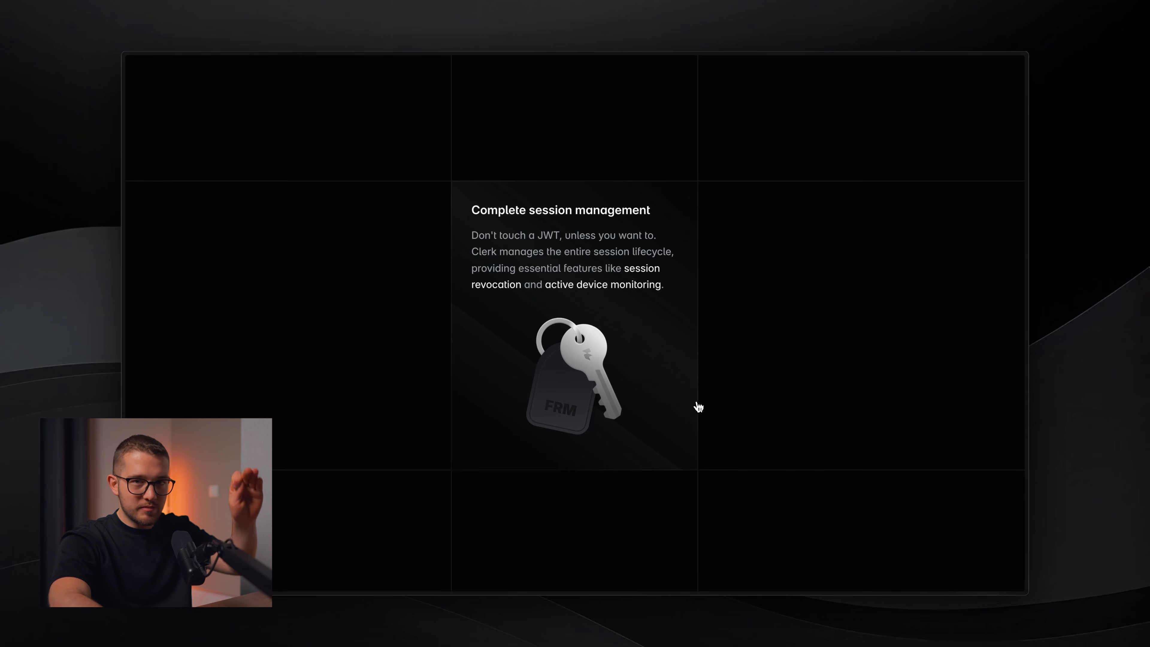
key(super+Tab)
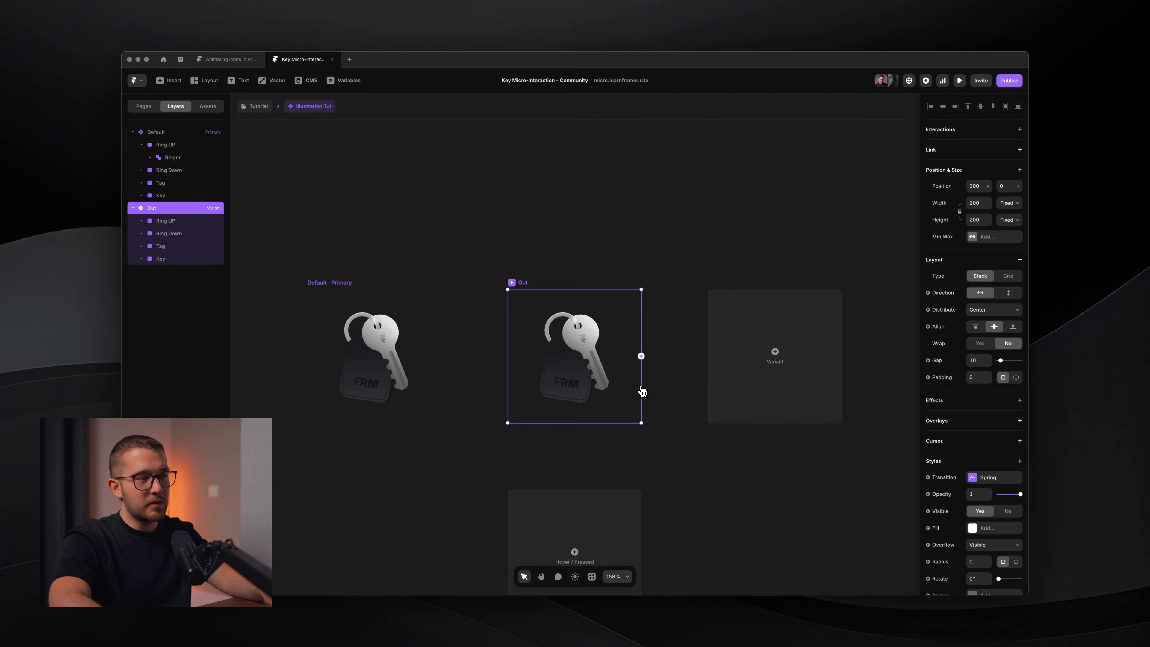
Step: In the Out variant, move the Ring UP, Ring Down, Tag and Key layers together up about 13 px
scroll(573, 388, up, 5)
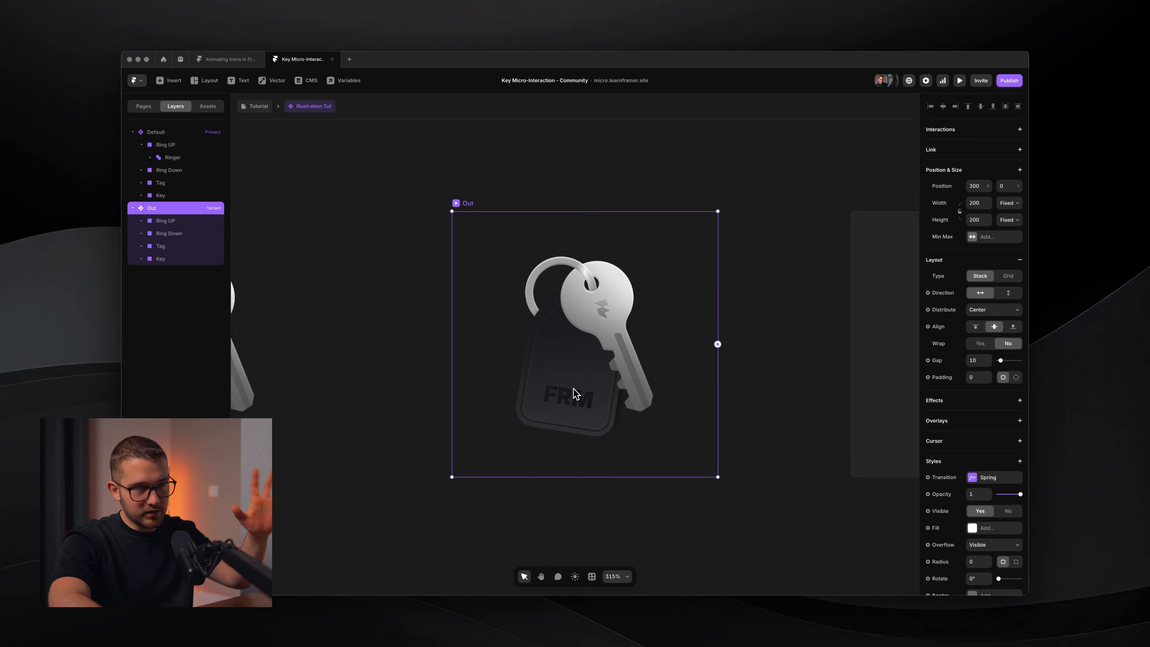
super+click(603, 327)
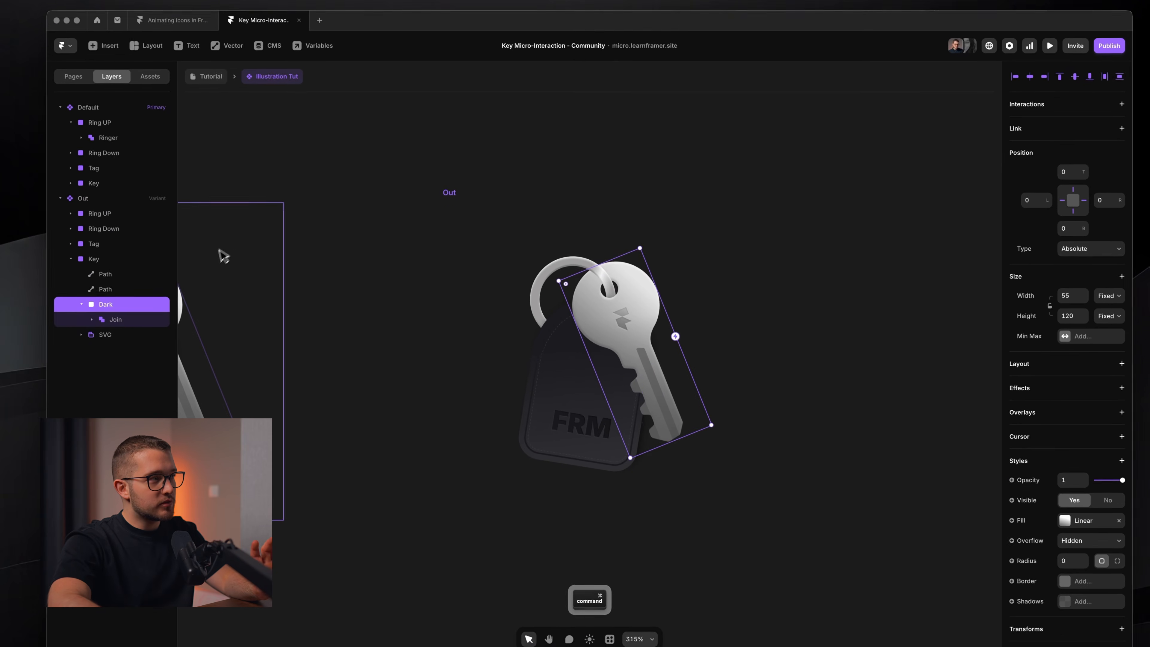
click(96, 266)
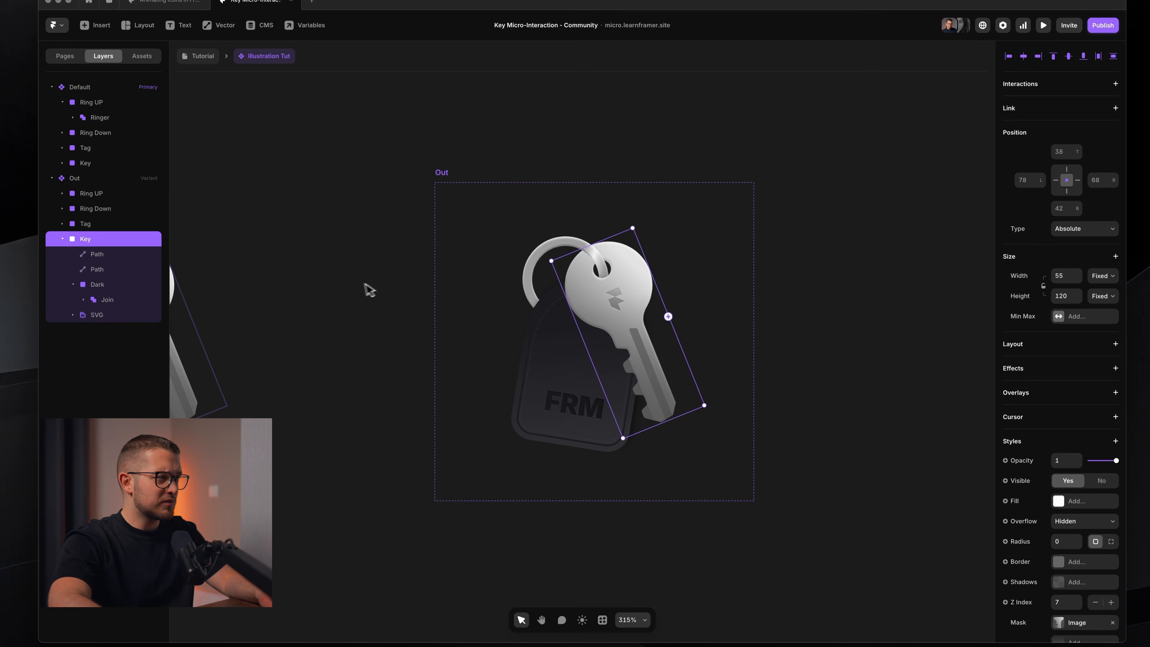
click(62, 239)
shift+click(93, 196)
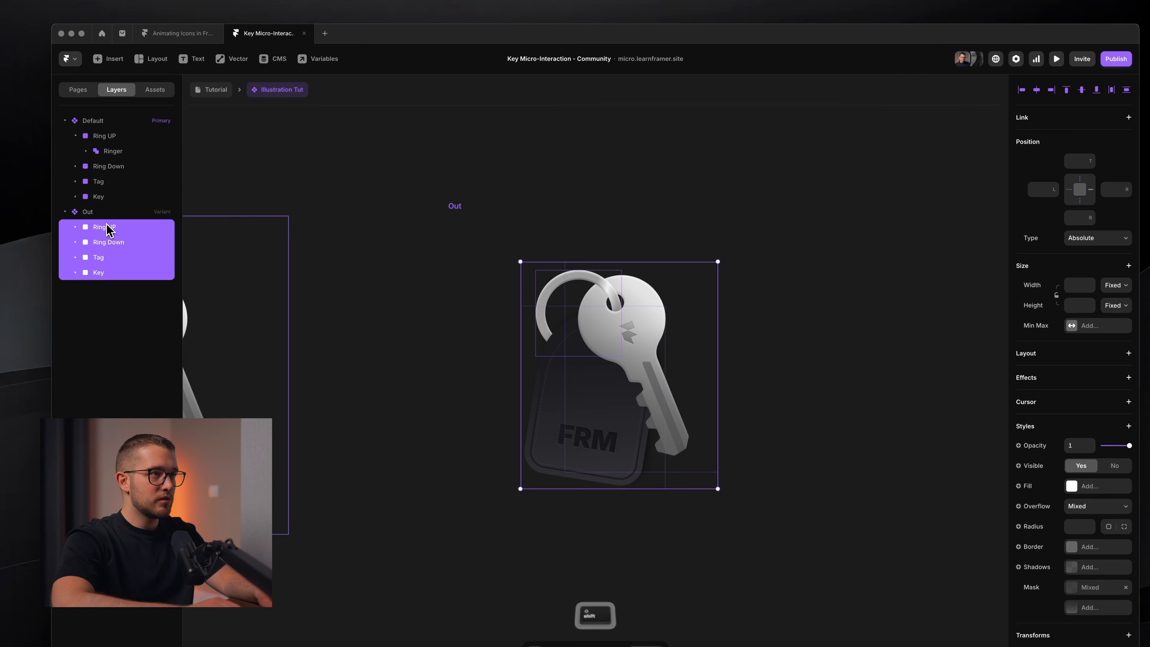
key(Up)
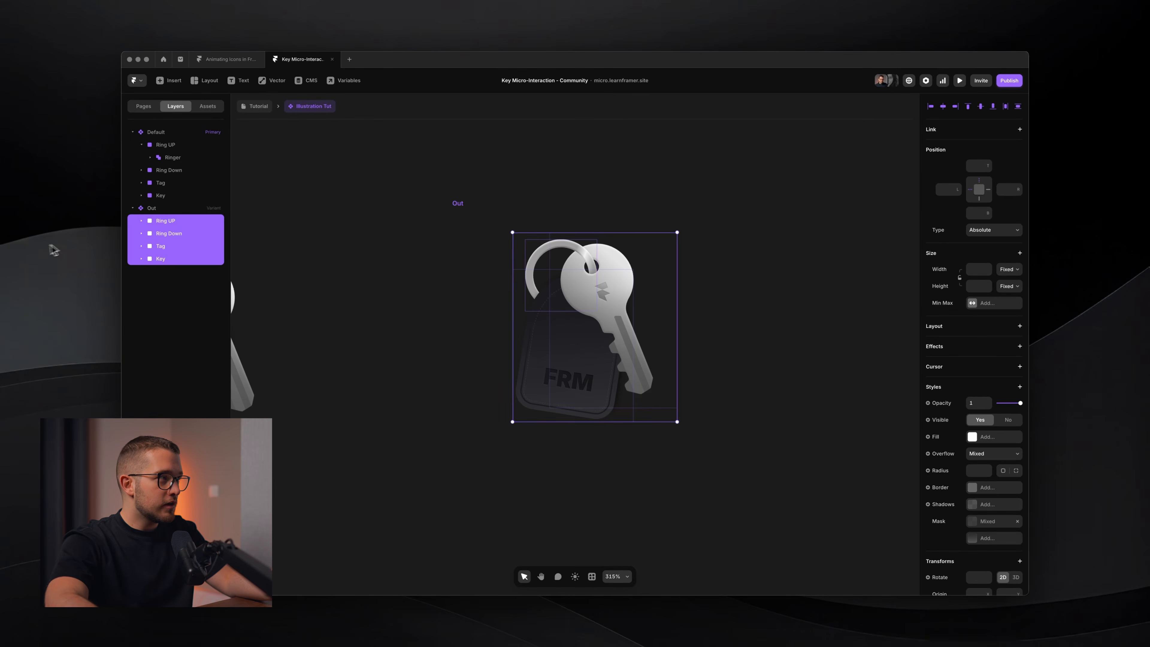
Step: Rotate the Out variant's Tag to about 13° on the canvas, using the finished preview as reference
click(174, 246)
click(174, 233)
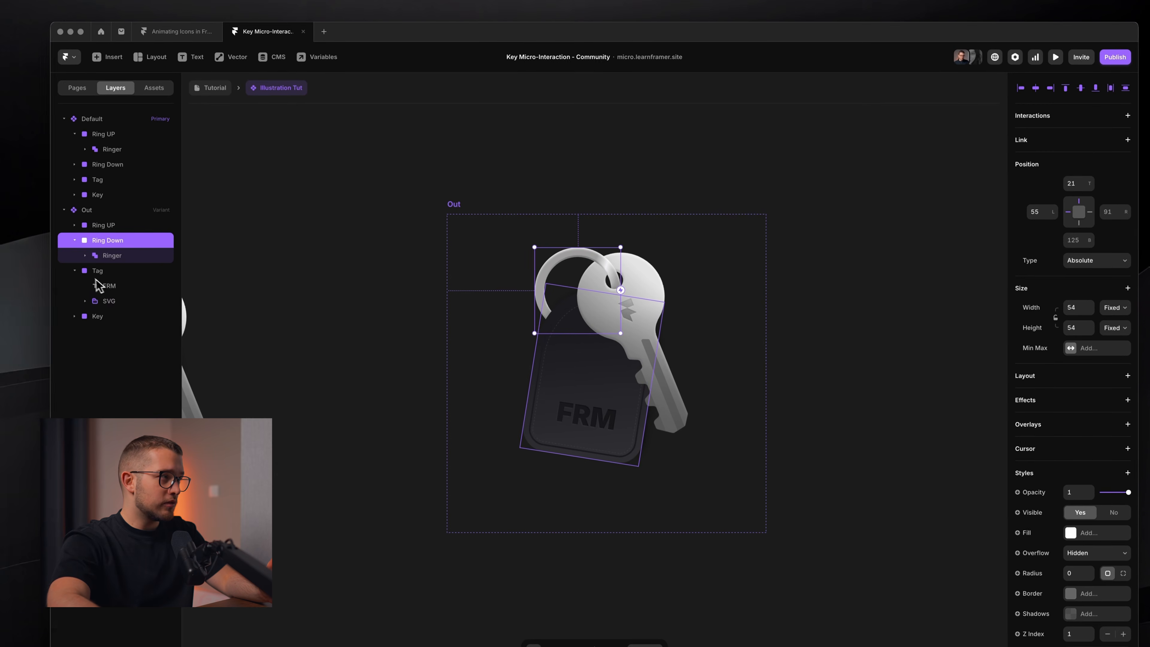
click(71, 263)
click(72, 232)
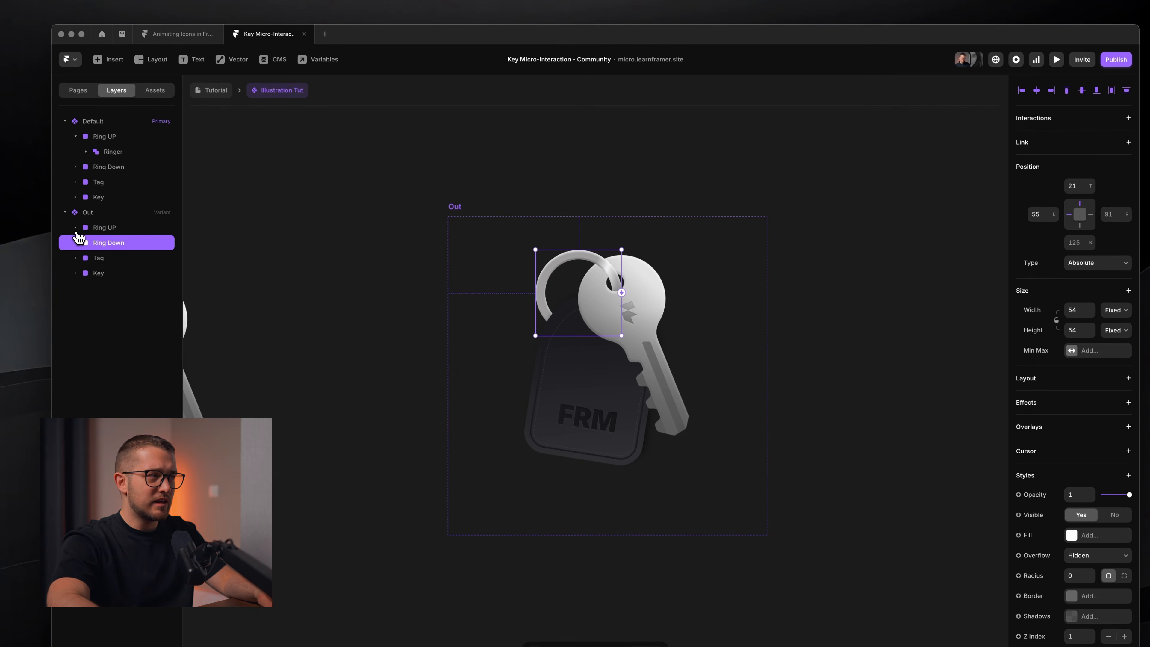
click(97, 258)
key(super+Tab)
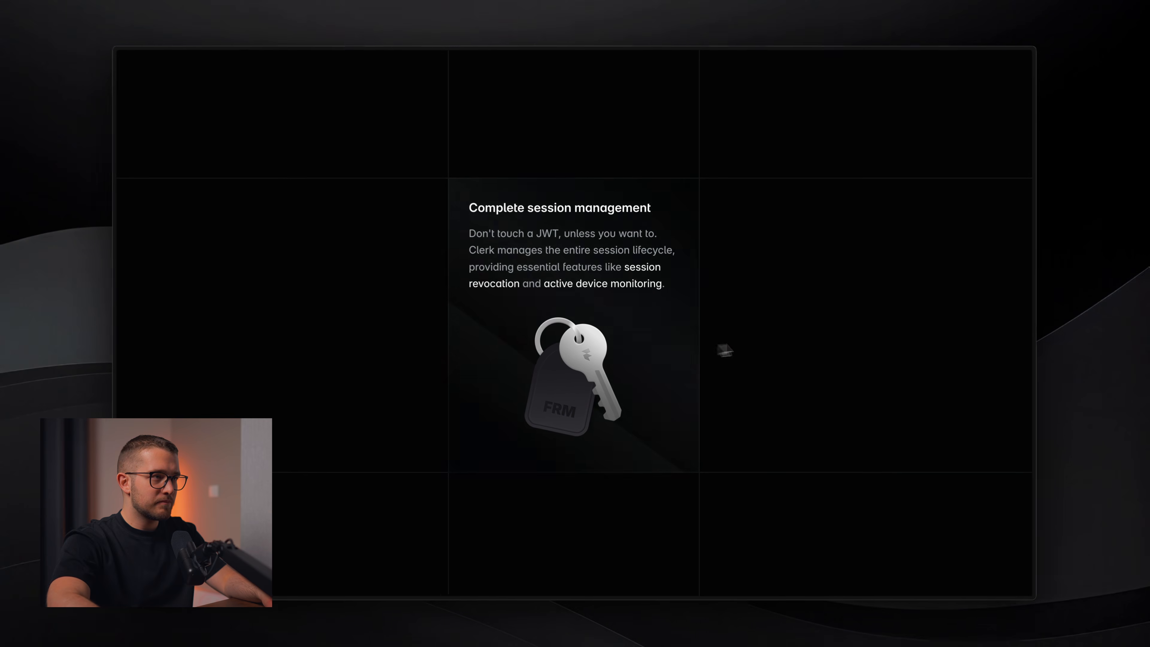
key(super+Tab)
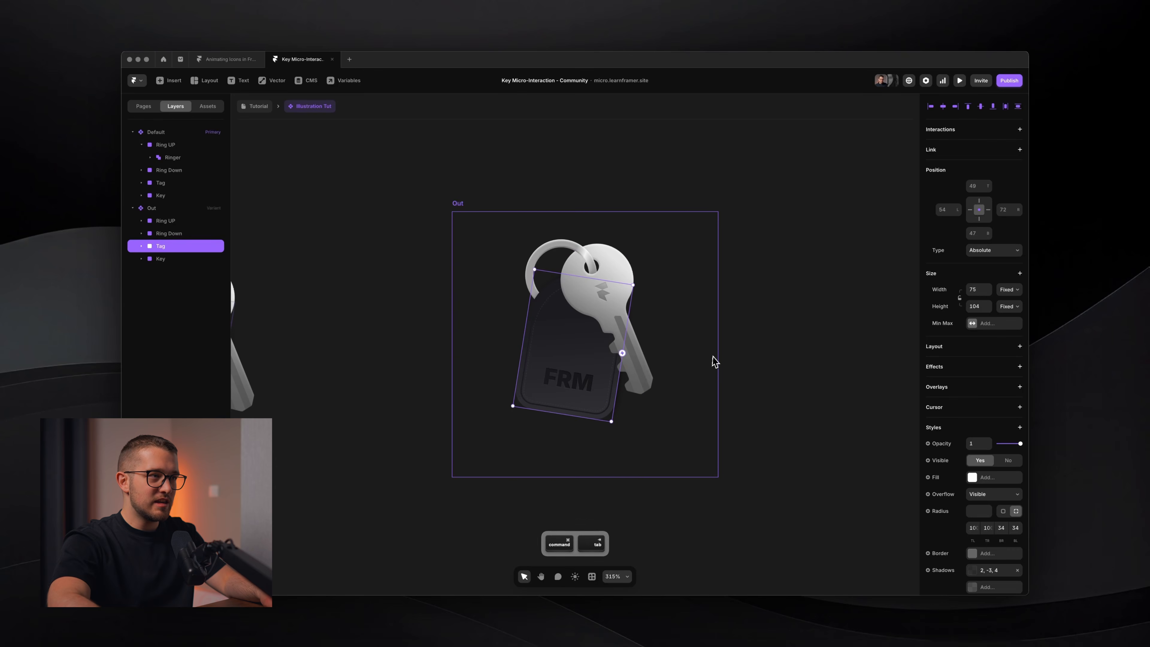
mouse_move(620, 433)
mouse_down()
mouse_move(605, 426)
mouse_move(622, 420)
mouse_up()
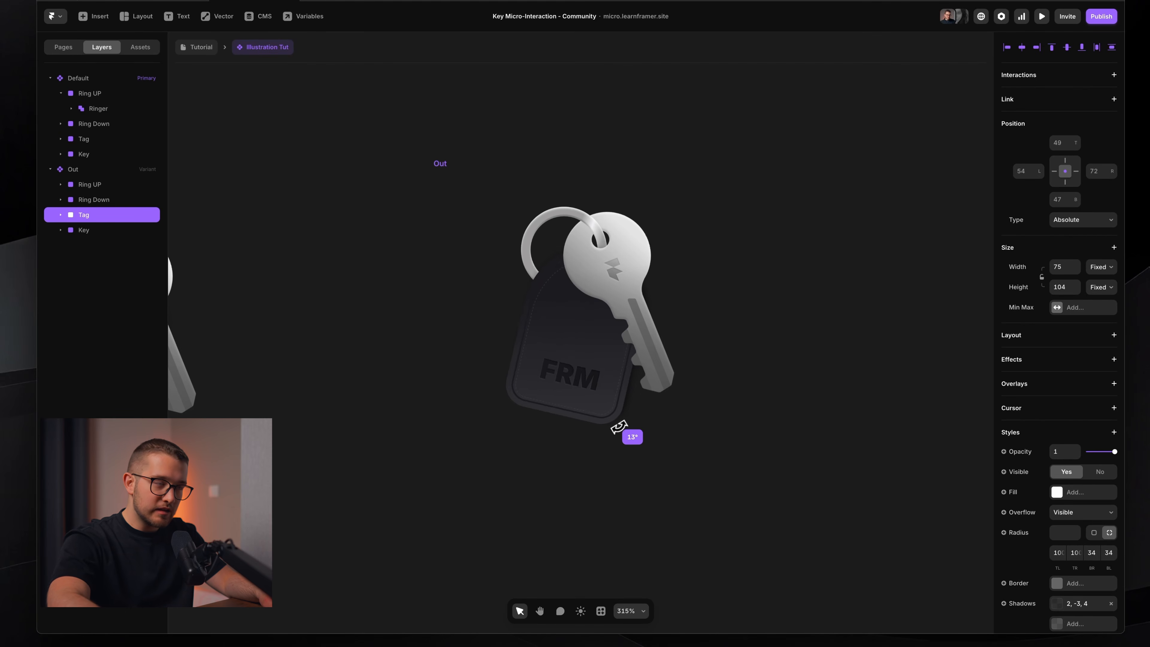
Step: Compare the Tag's position and rotation between the Default and Out variants
scroll(623, 421, down, 5)
scroll(647, 362, left, 8)
scroll(647, 361, up, 5)
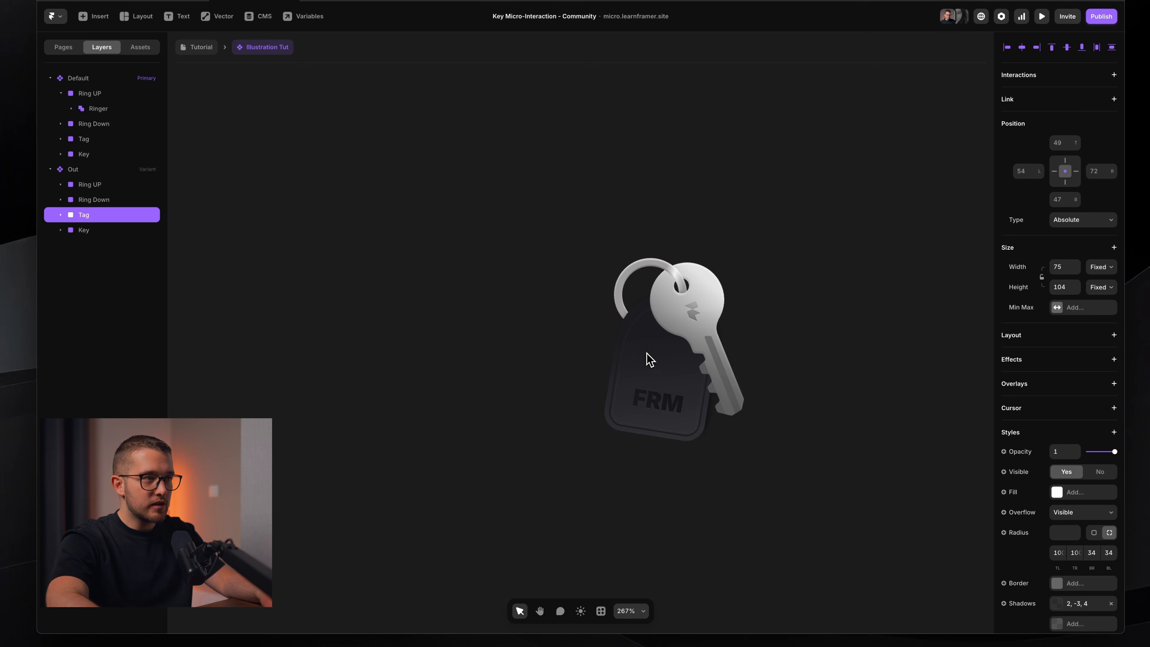
super+click(700, 391)
scroll(694, 393, right, 1)
scroll(693, 391, up, 1)
scroll(693, 391, up, 3)
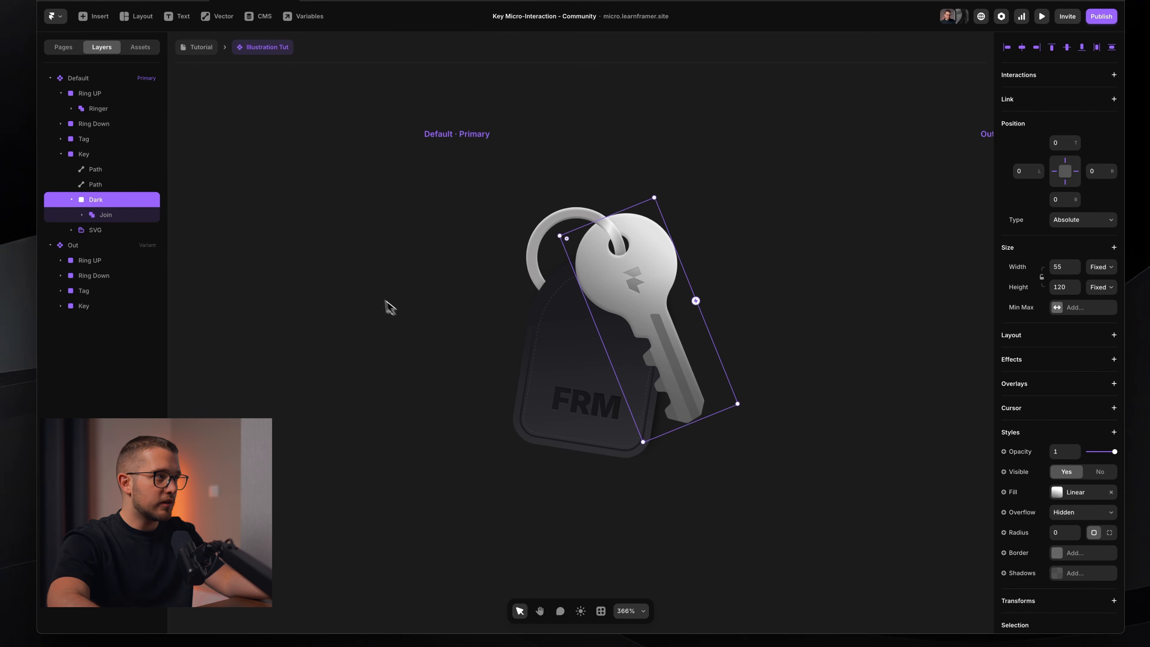
click(75, 204)
click(98, 189)
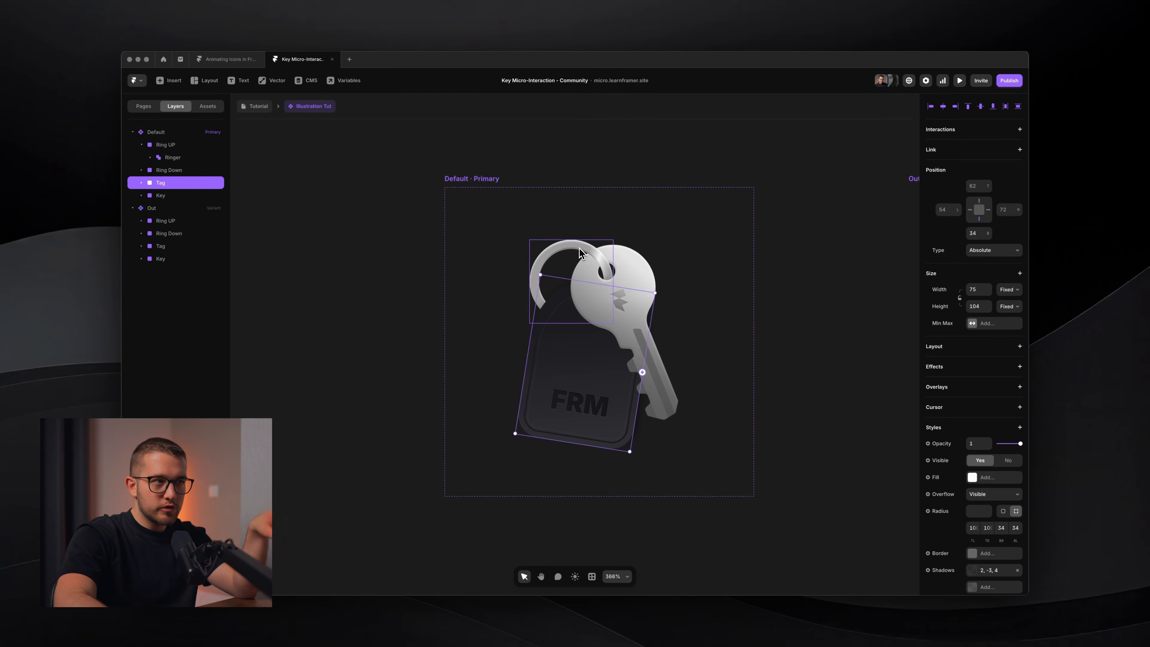
key(shift+1)
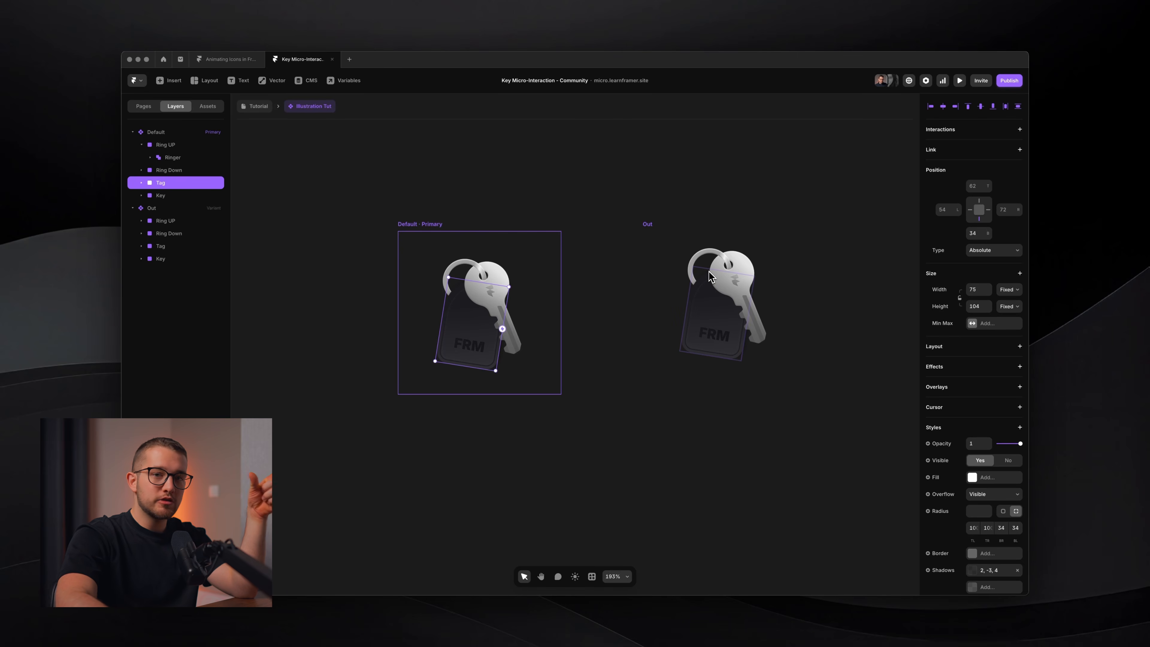
scroll(804, 329, right, 2)
scroll(804, 329, up, 4)
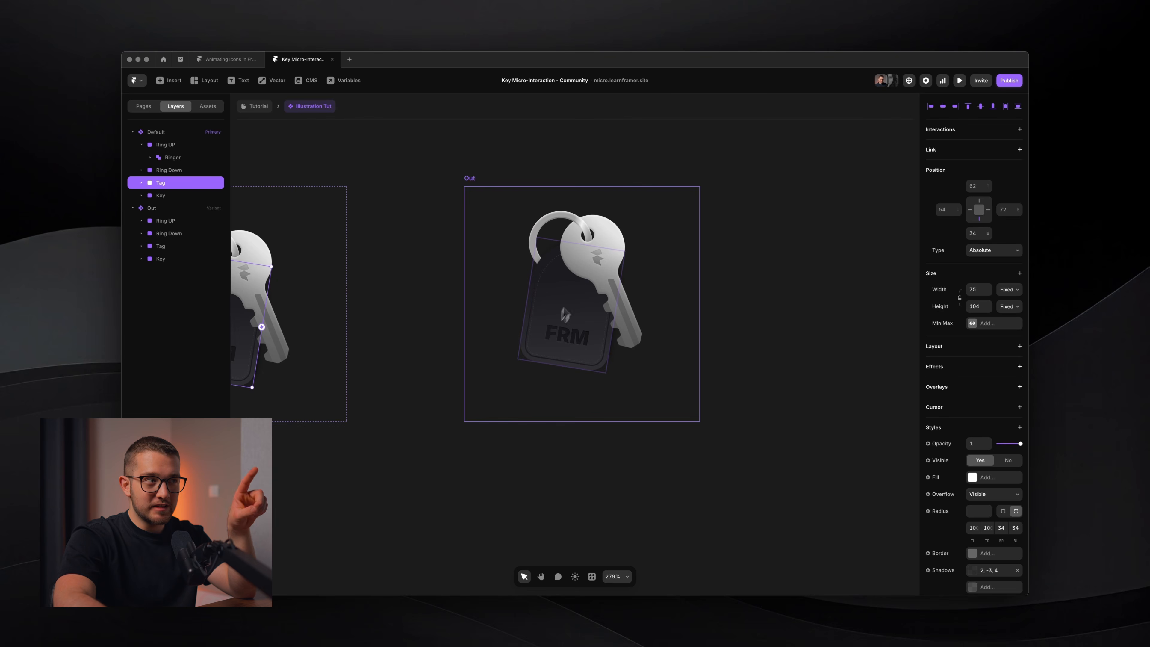
scroll(594, 322, left, 5)
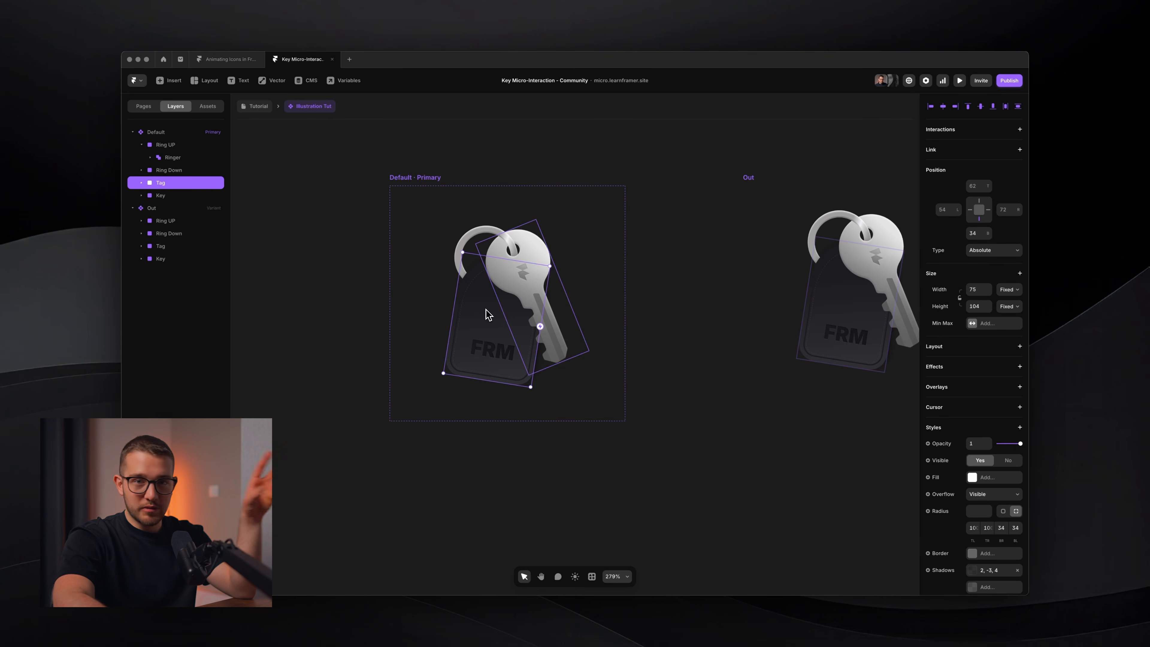
Step: Add an Origin transform to the Default variant's Tag and set its vertical origin to 0%
scroll(488, 315, up, 3)
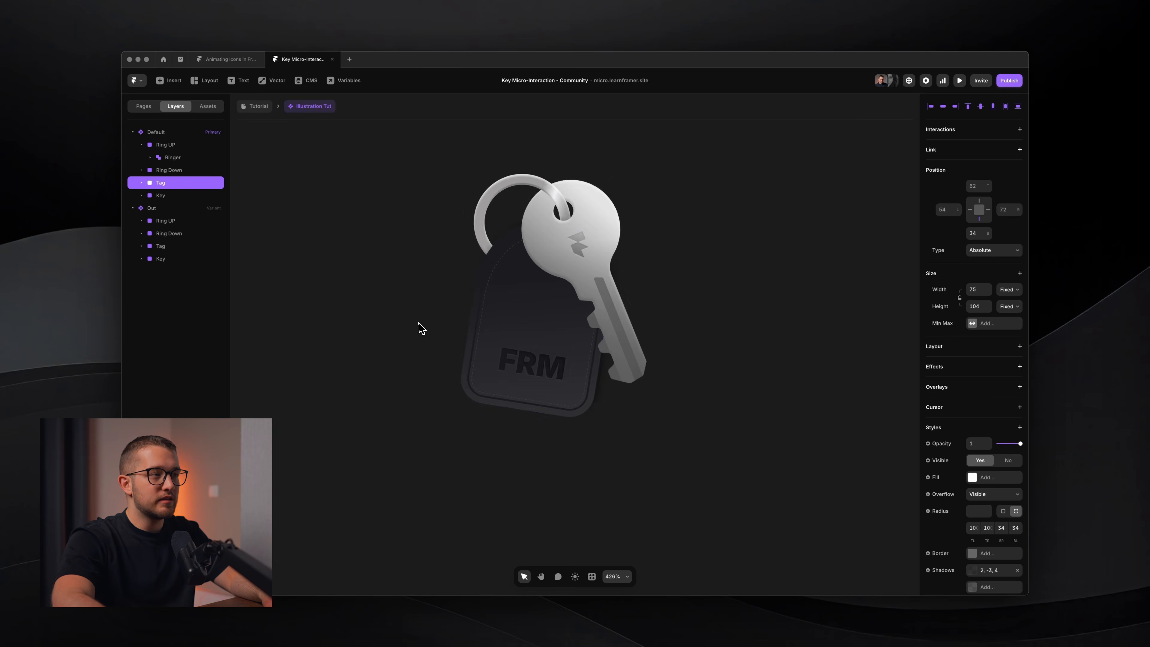
scroll(983, 457, down, 4)
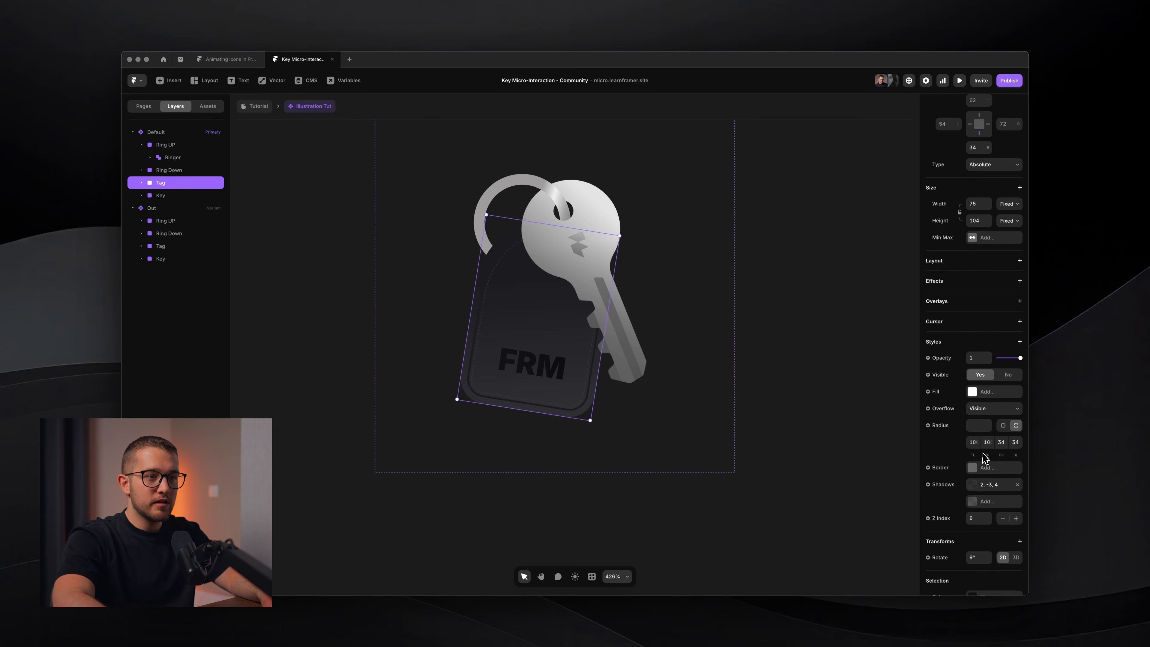
click(995, 442)
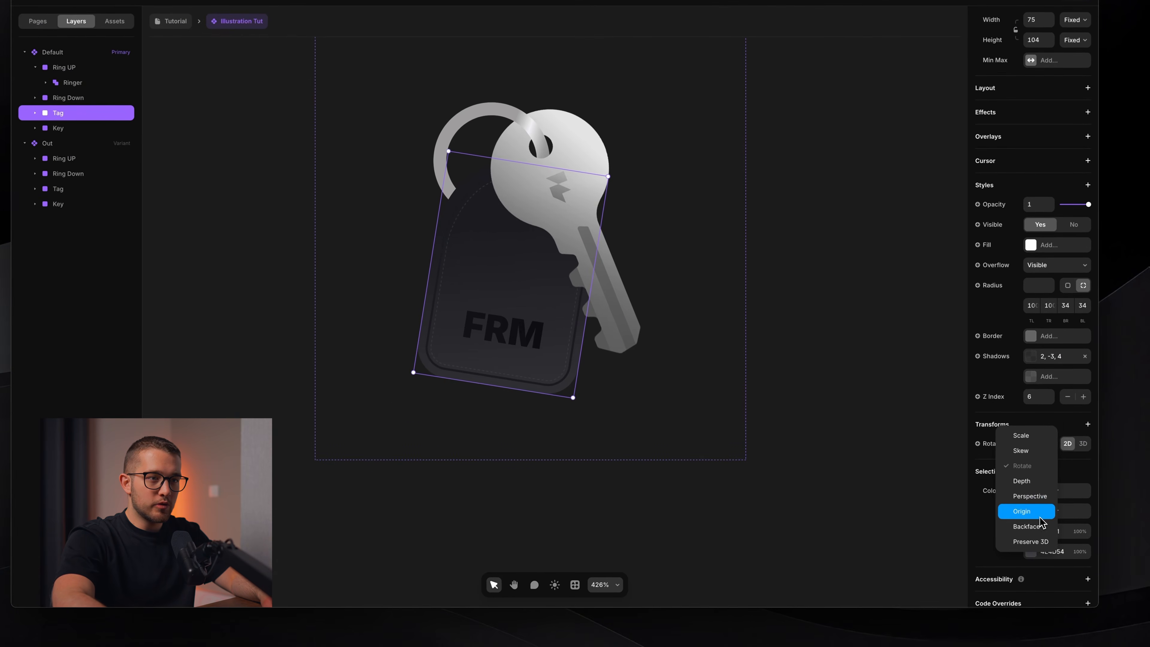
click(1033, 511)
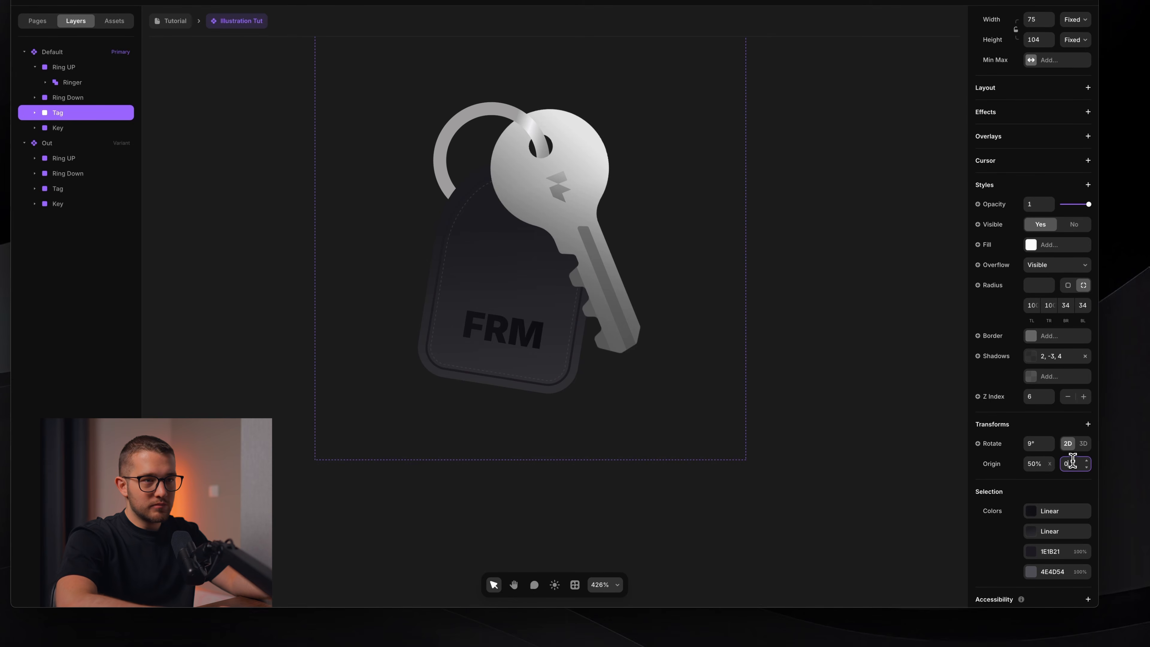
text(0)
key(Return)
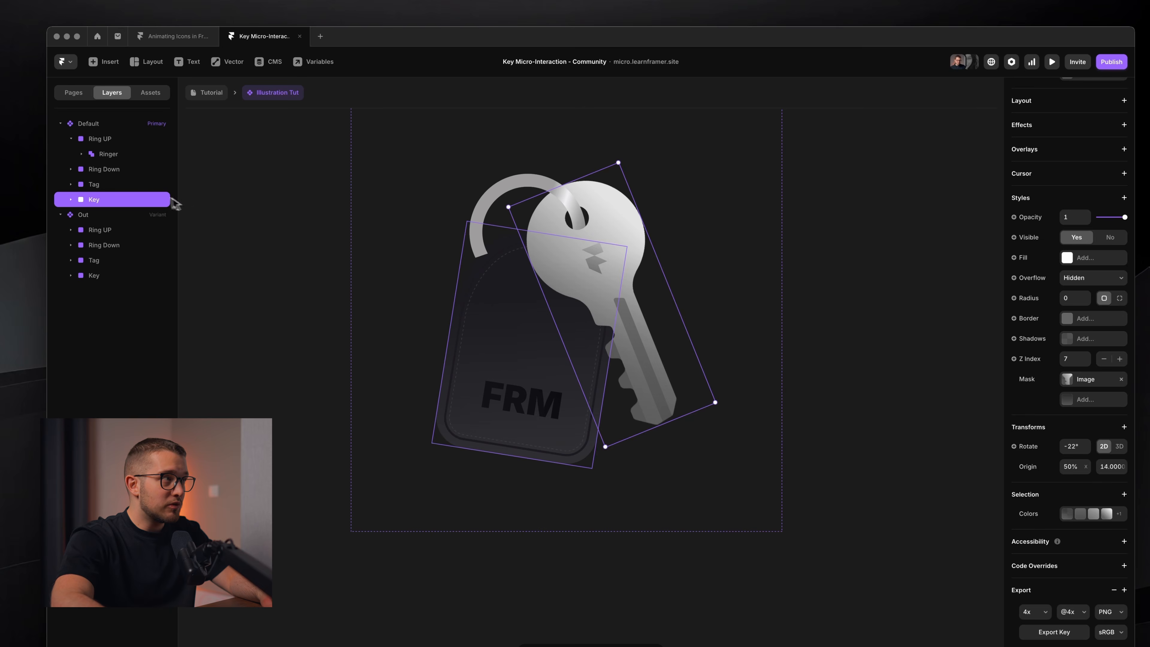
click(154, 184)
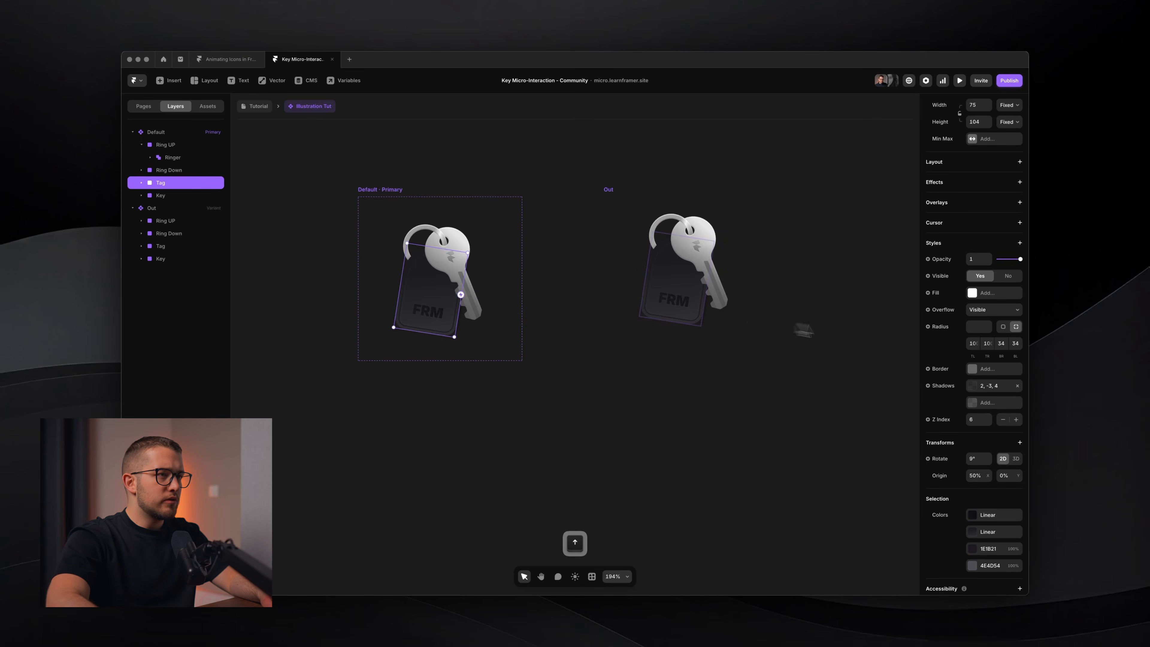
Step: Rotate the Out variant's Tag slightly further clockwise around its top origin
scroll(706, 271, up, 6)
super+click(684, 294)
scroll(642, 328, right, 1)
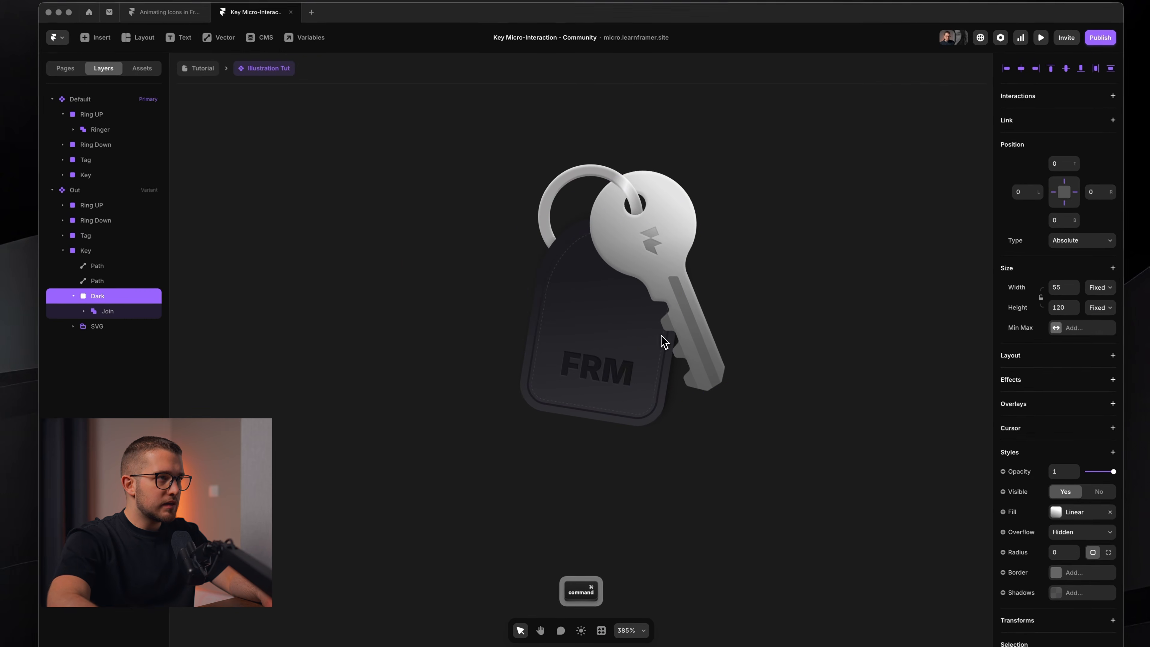
click(575, 321)
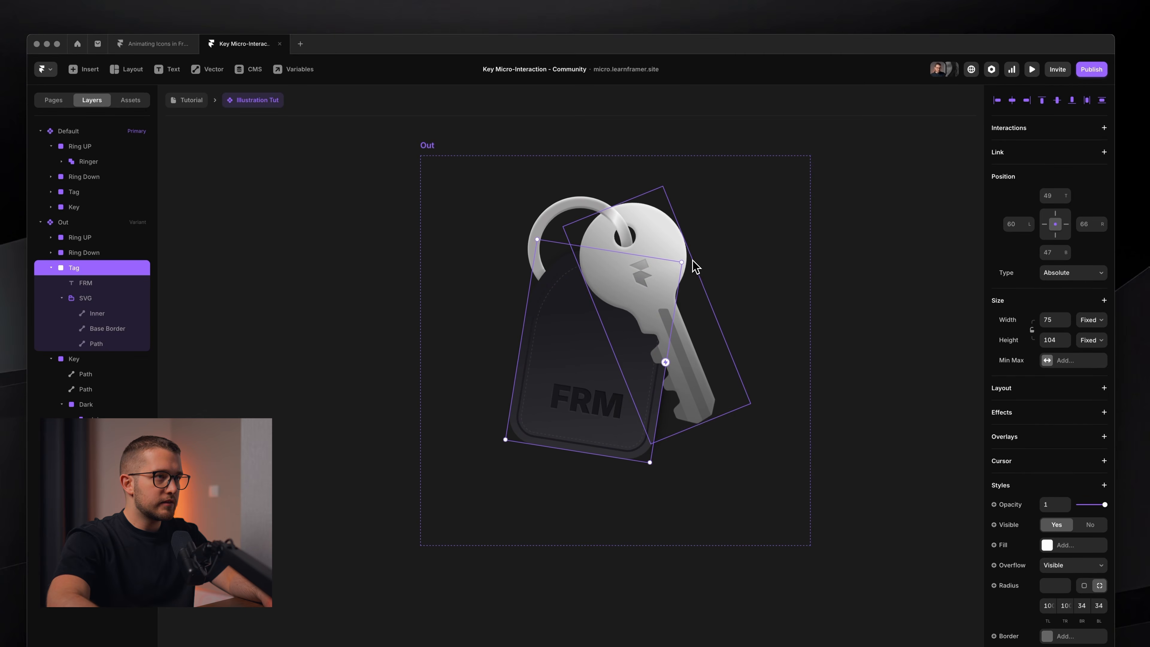
drag(718, 249, 693, 272)
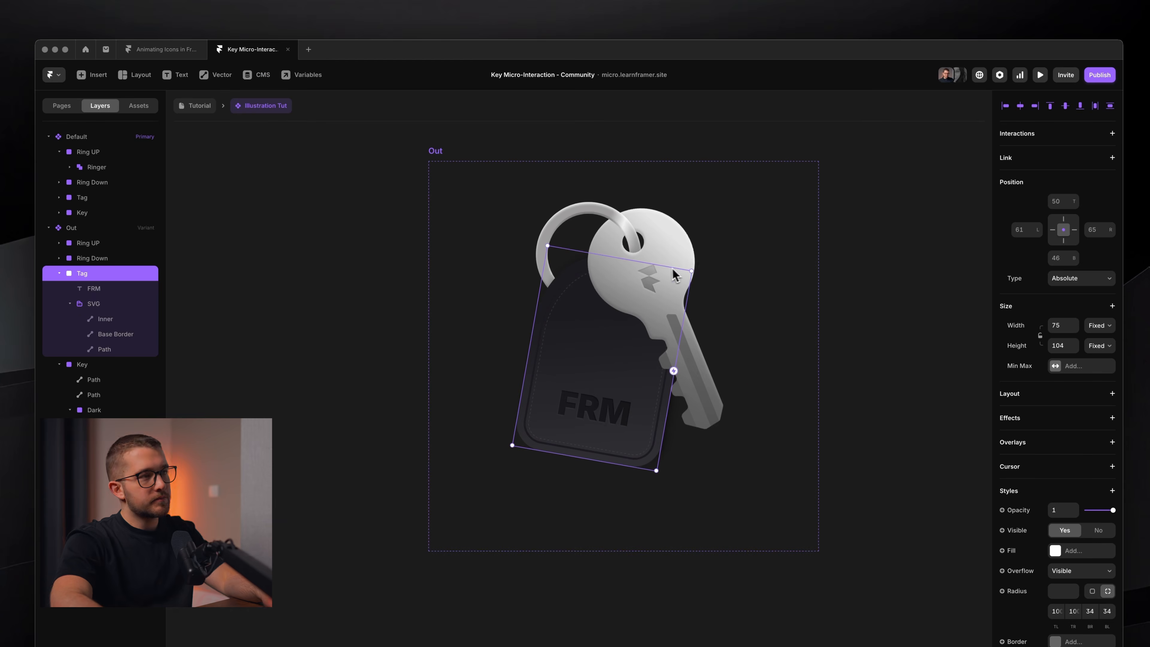
Step: Rotate the Out variant's Key slightly further counterclockwise, swinging its blade away from the Tag
scroll(660, 254, down, 2)
click(652, 272)
drag(677, 200, 663, 190)
scroll(663, 190, down, 3)
click(694, 160)
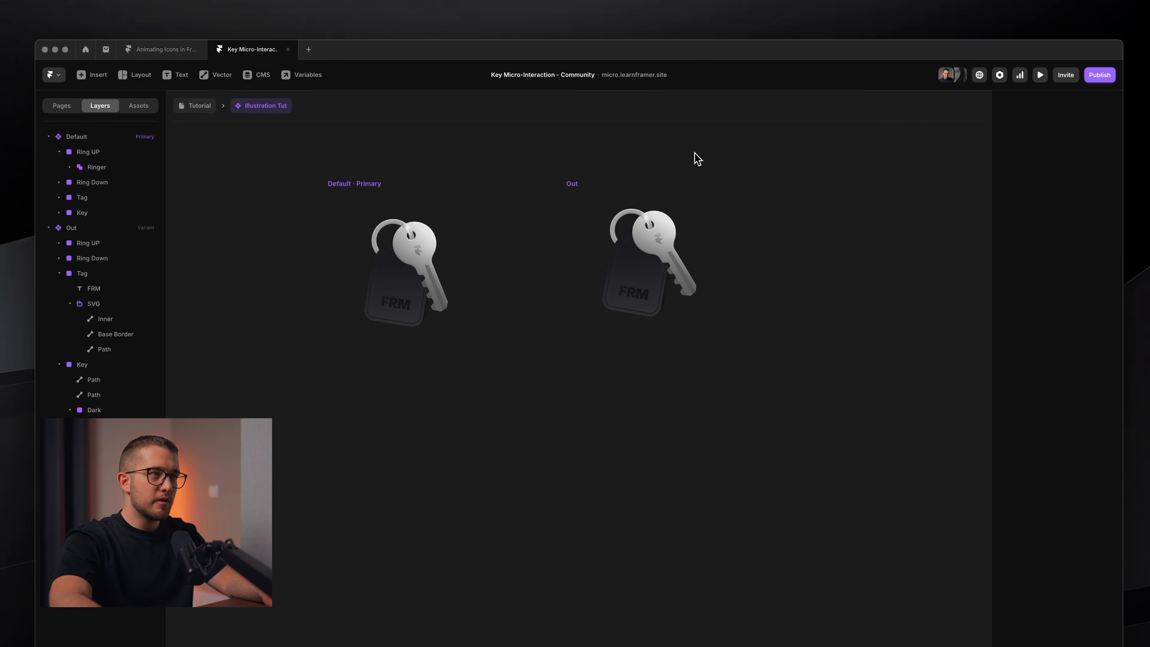
Step: Check the finished preview against the Default and Out variants, and add a third variant based on Default
click(623, 203)
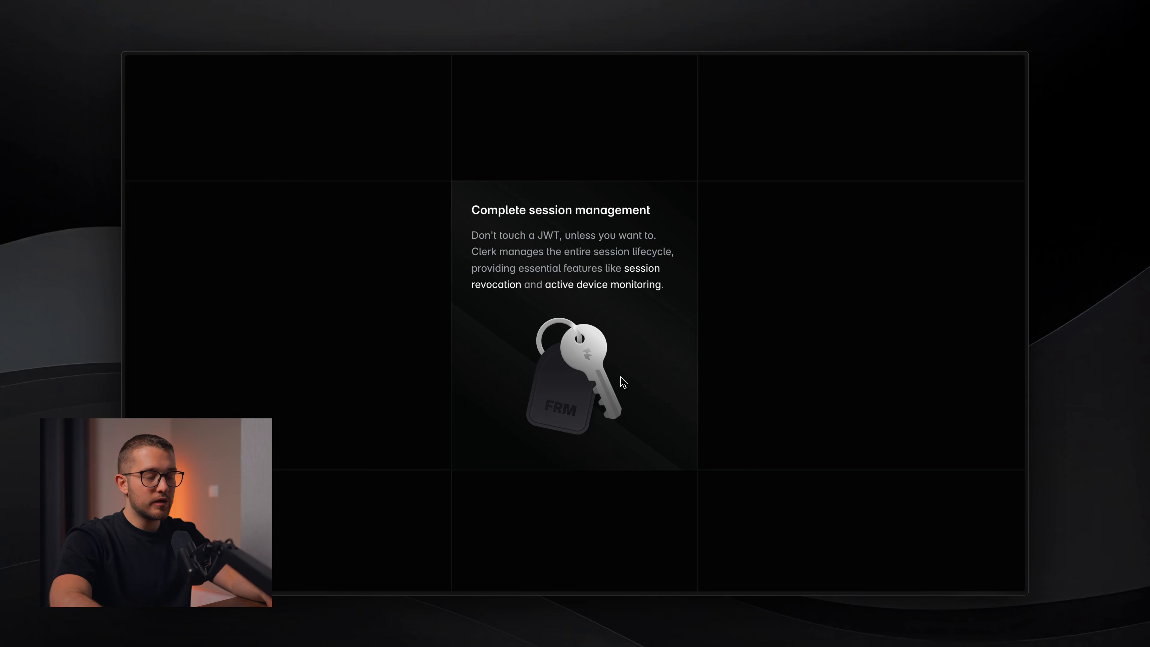
key(super+Tab)
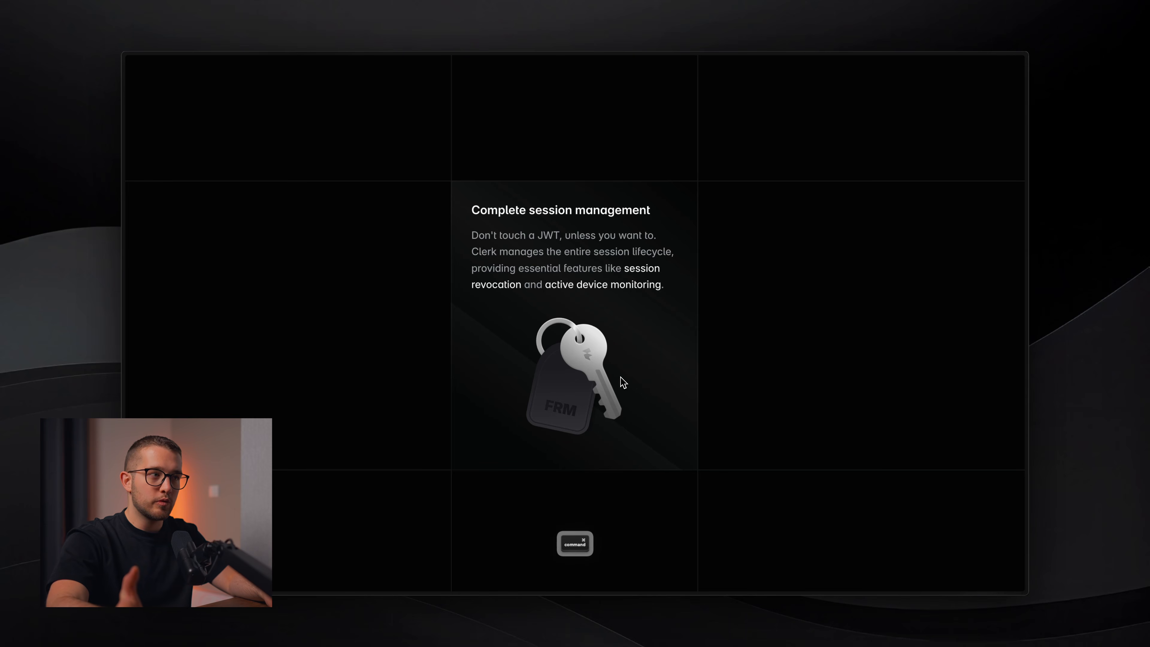
click(380, 218)
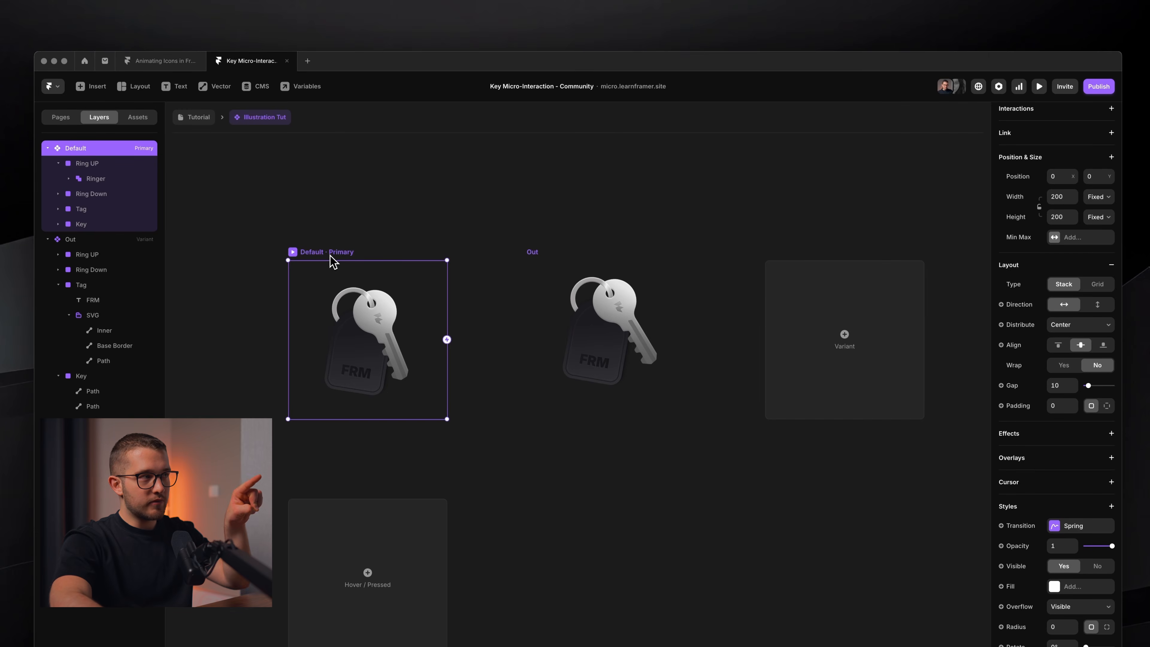
click(569, 281)
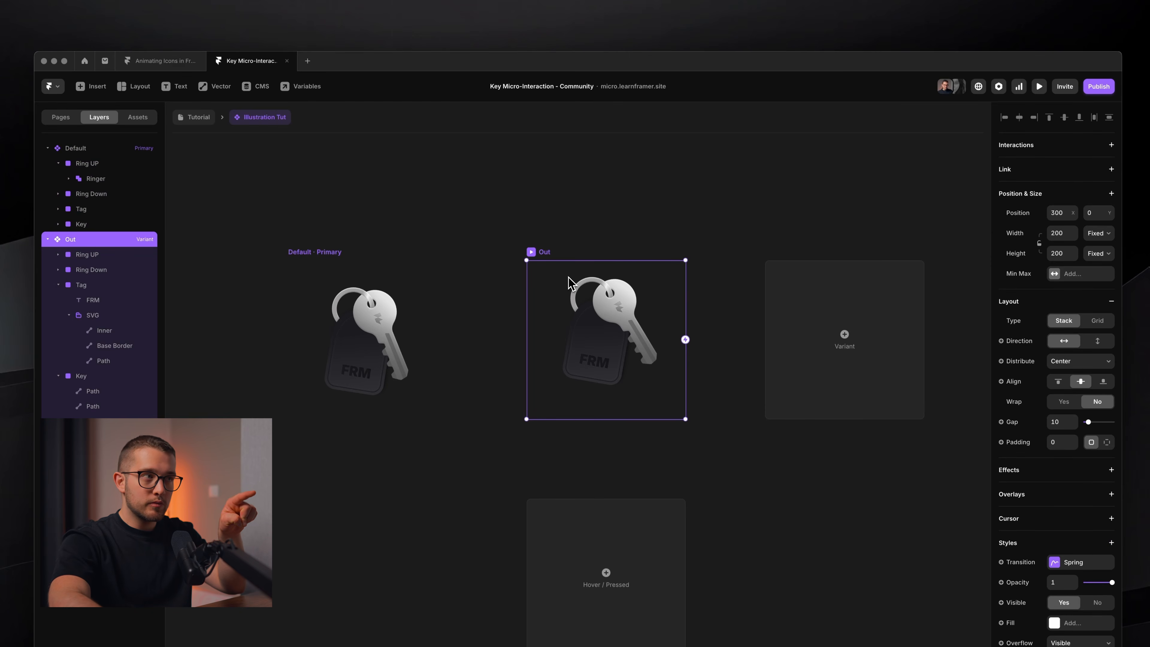
click(424, 297)
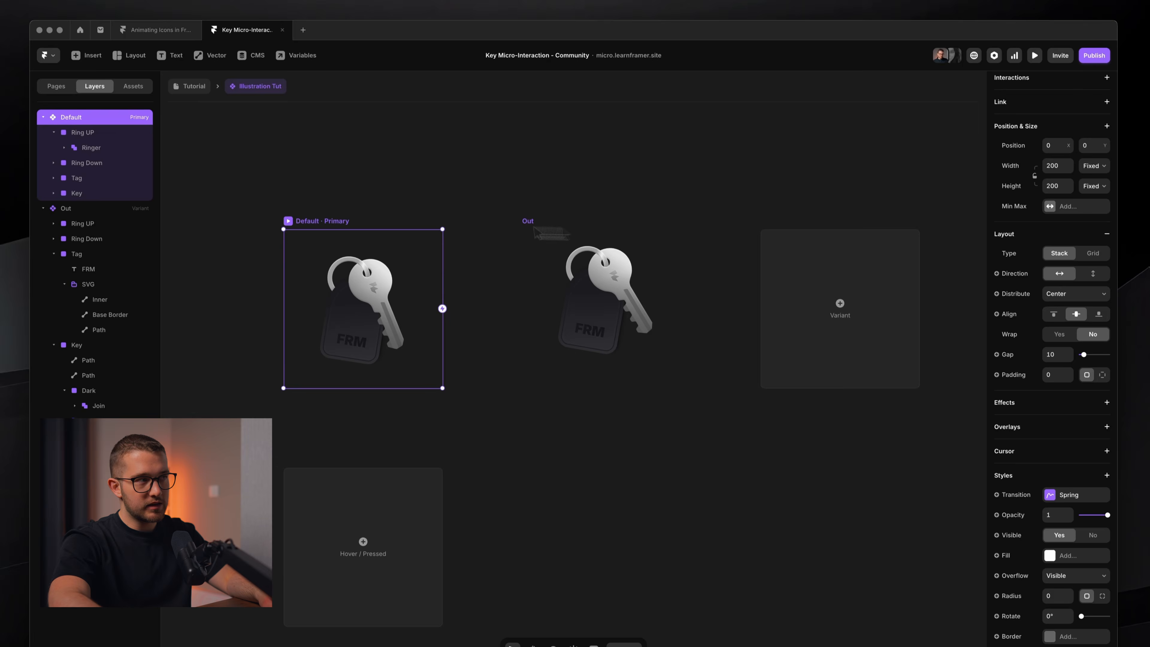
click(825, 288)
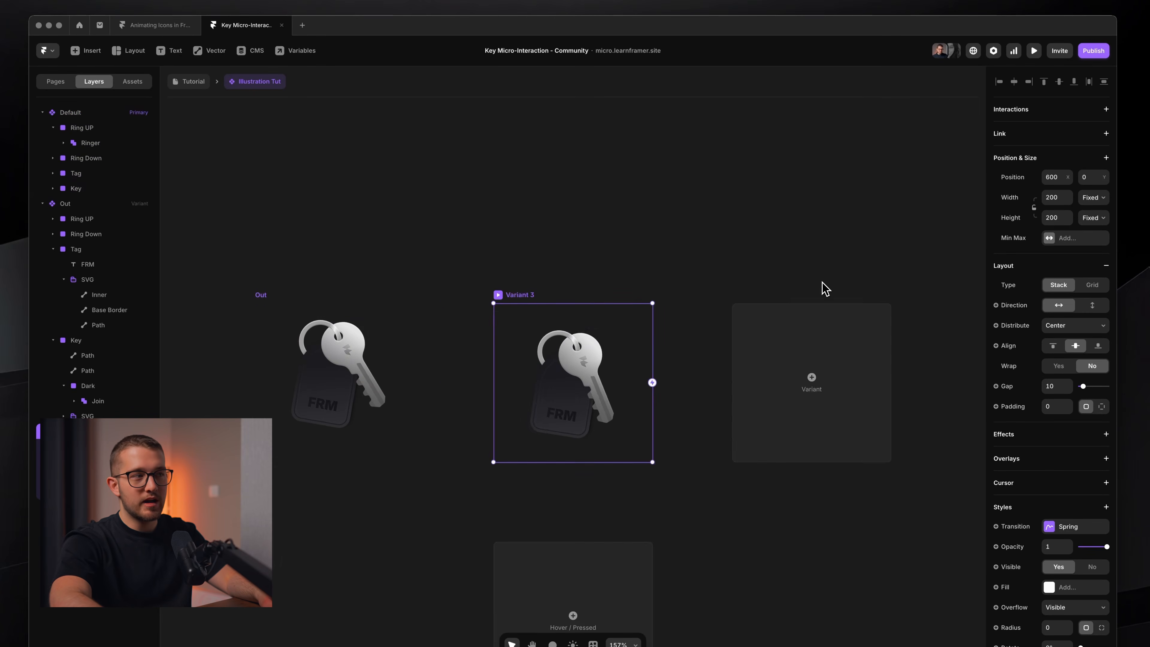
Step: Overlap the new variant with Out to compare their poses, return it to its place and rename it Back
drag(717, 358, 523, 358)
scroll(463, 331, up, 5)
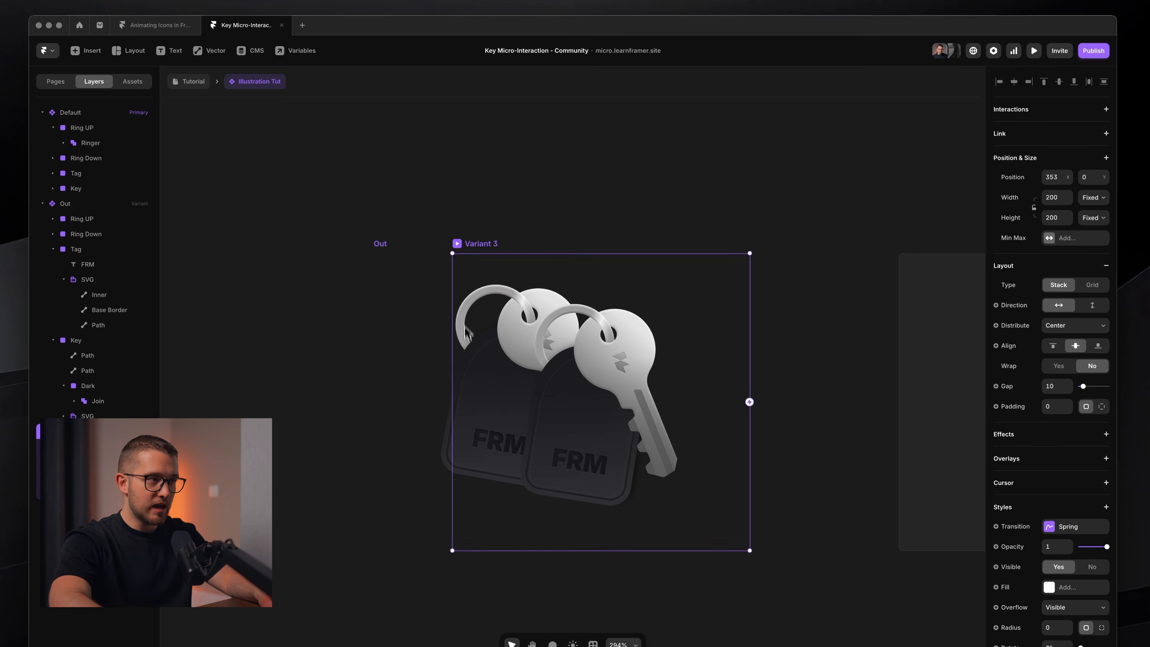
scroll(544, 398, down, 4)
scroll(539, 399, left, 4)
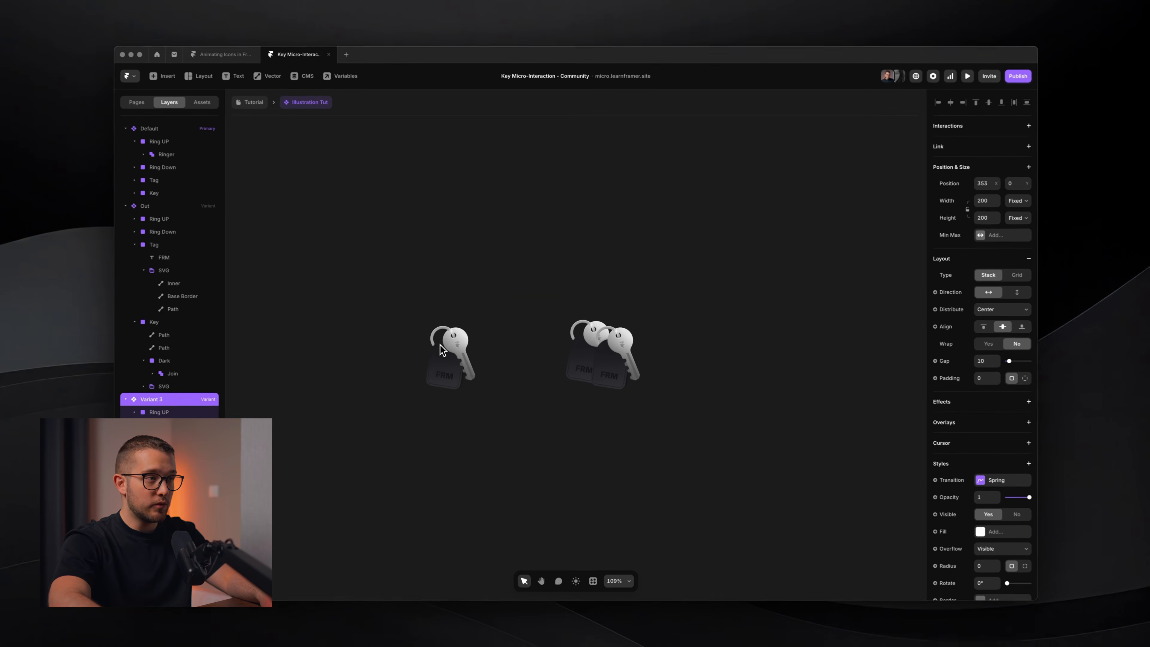
key(Return)
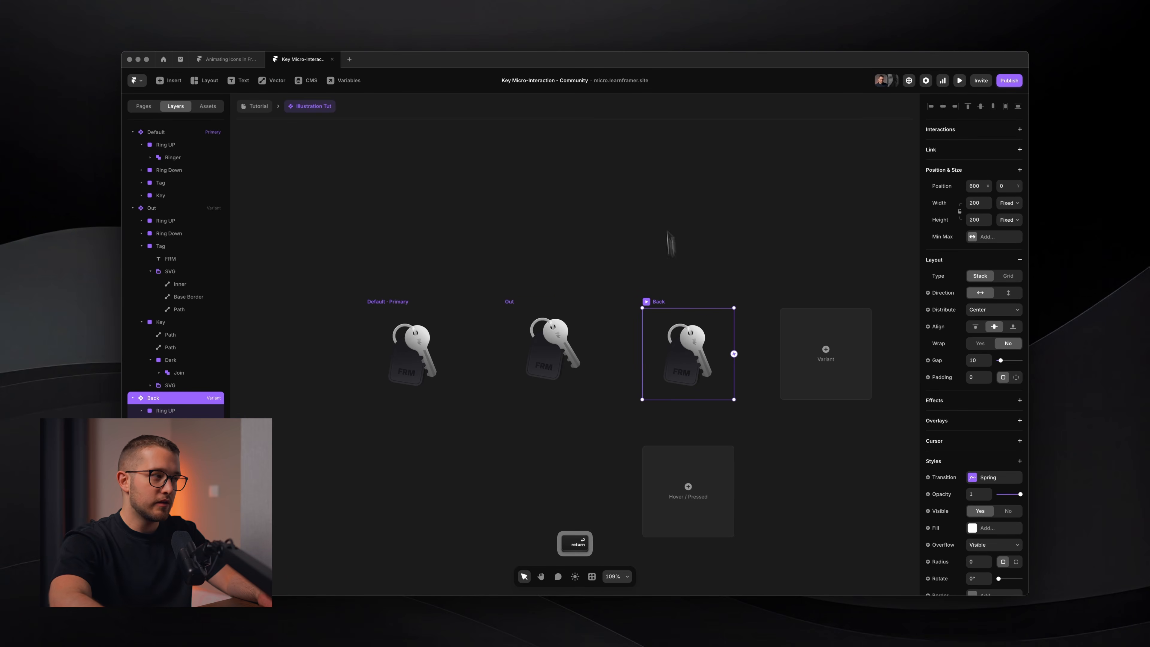
Step: Connect the Out variant to the Back variant with an Appear interaction
scroll(638, 316, up, 3)
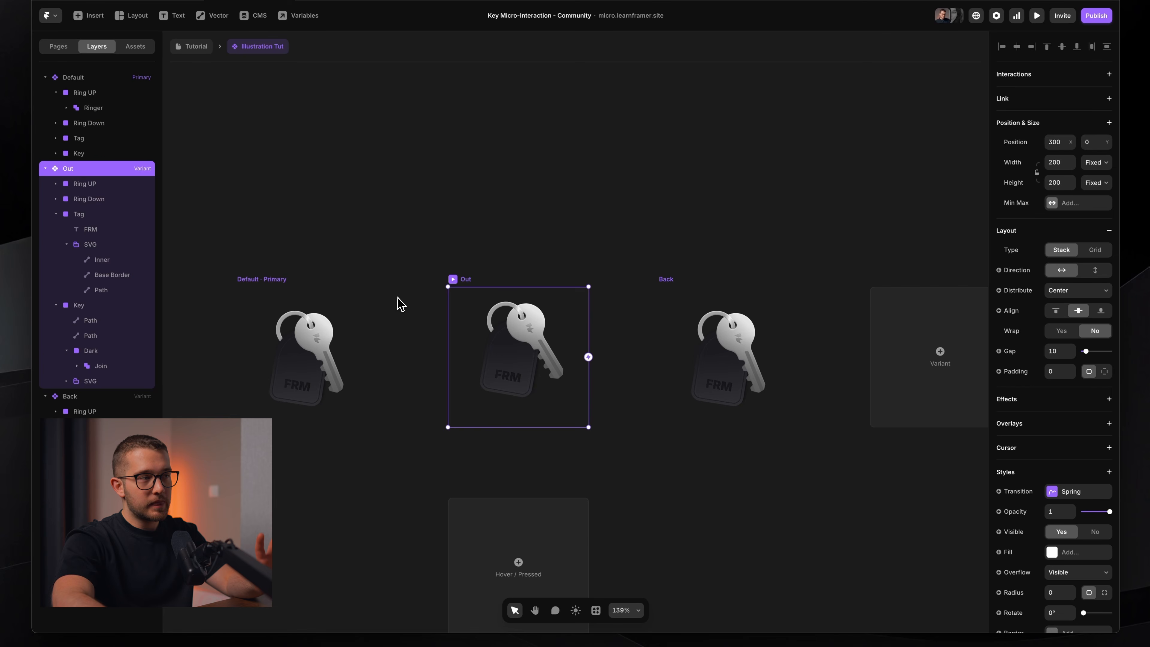
click(699, 316)
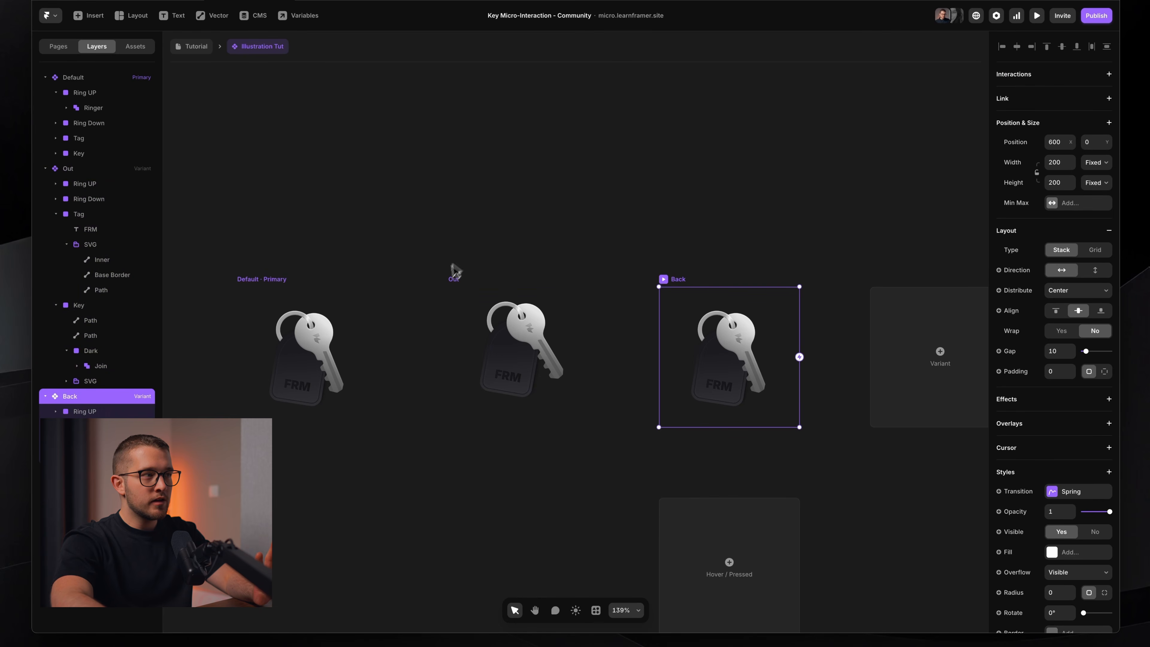
click(456, 281)
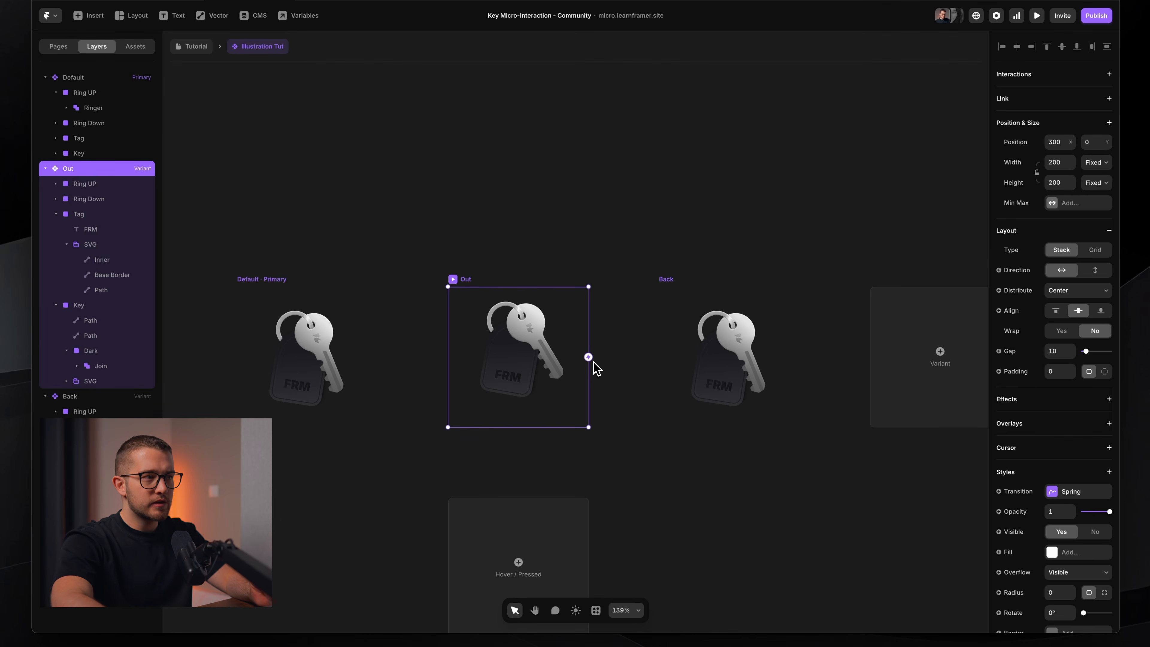
scroll(493, 290, up, 3)
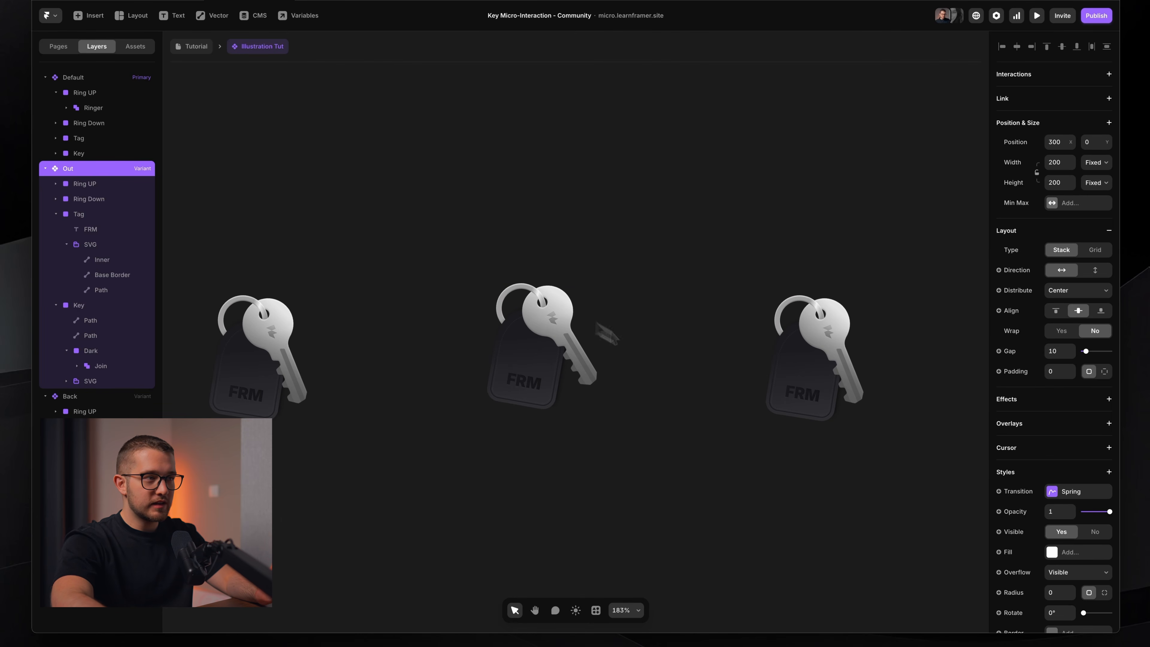
drag(630, 356, 777, 345)
click(754, 440)
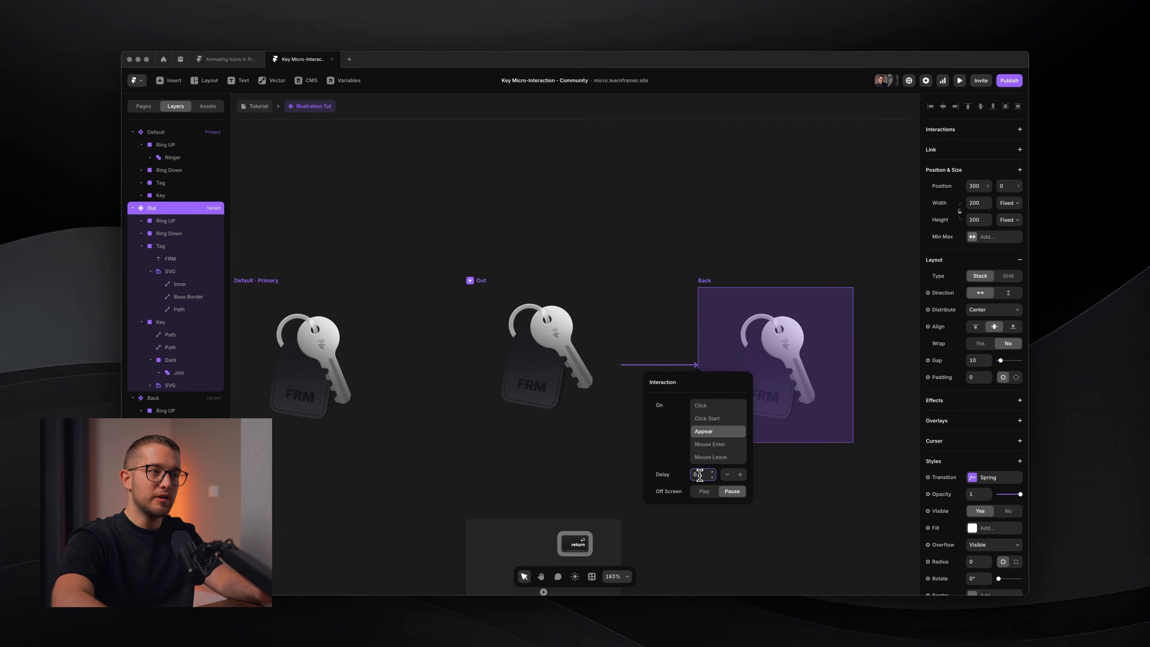
click(713, 217)
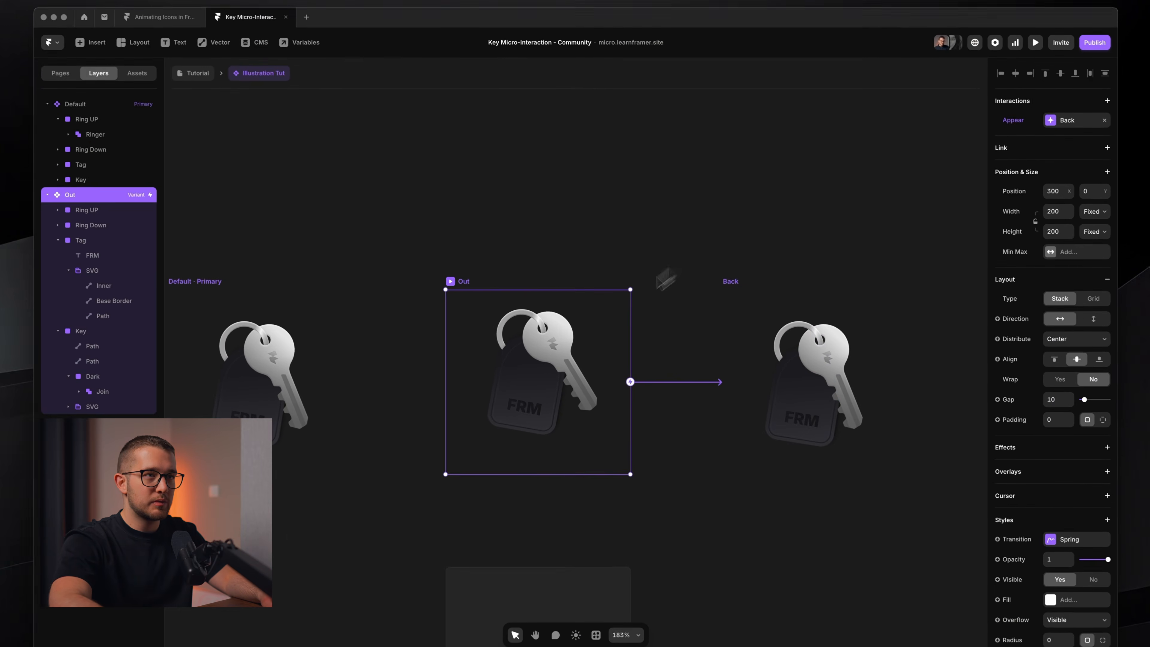
Step: Review the Default, Out and Back variants against the key motion in the finished preview
scroll(610, 299, down, 4)
drag(789, 175, 342, 485)
click(421, 464)
click(427, 311)
scroll(426, 311, up, 5)
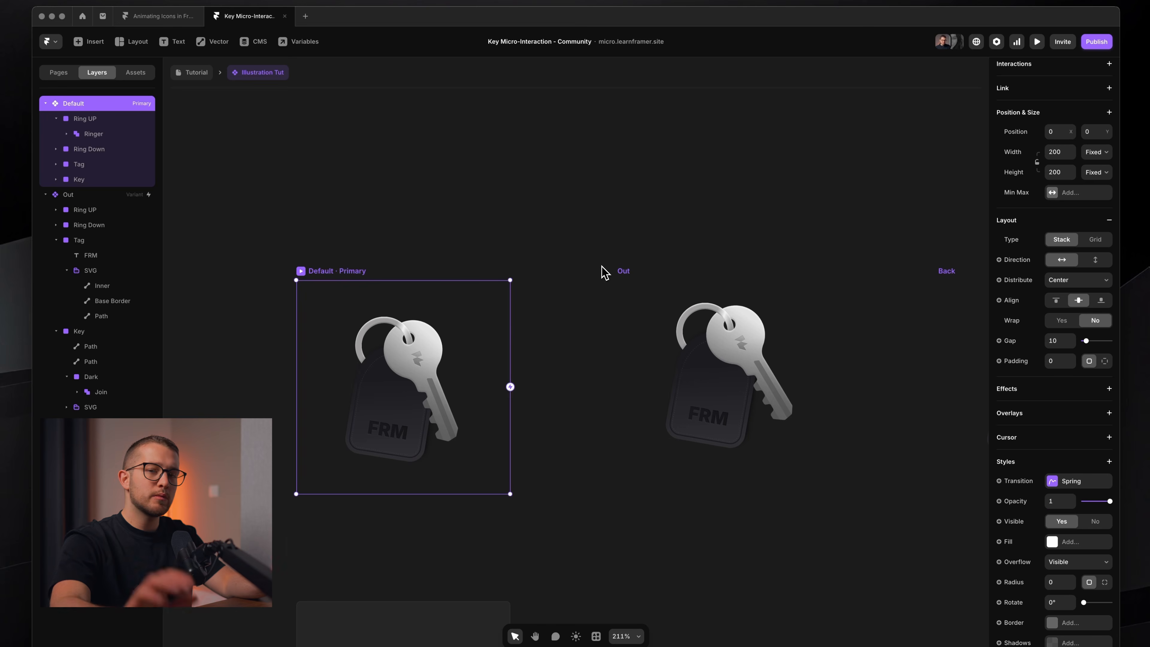
key(super+Tab)
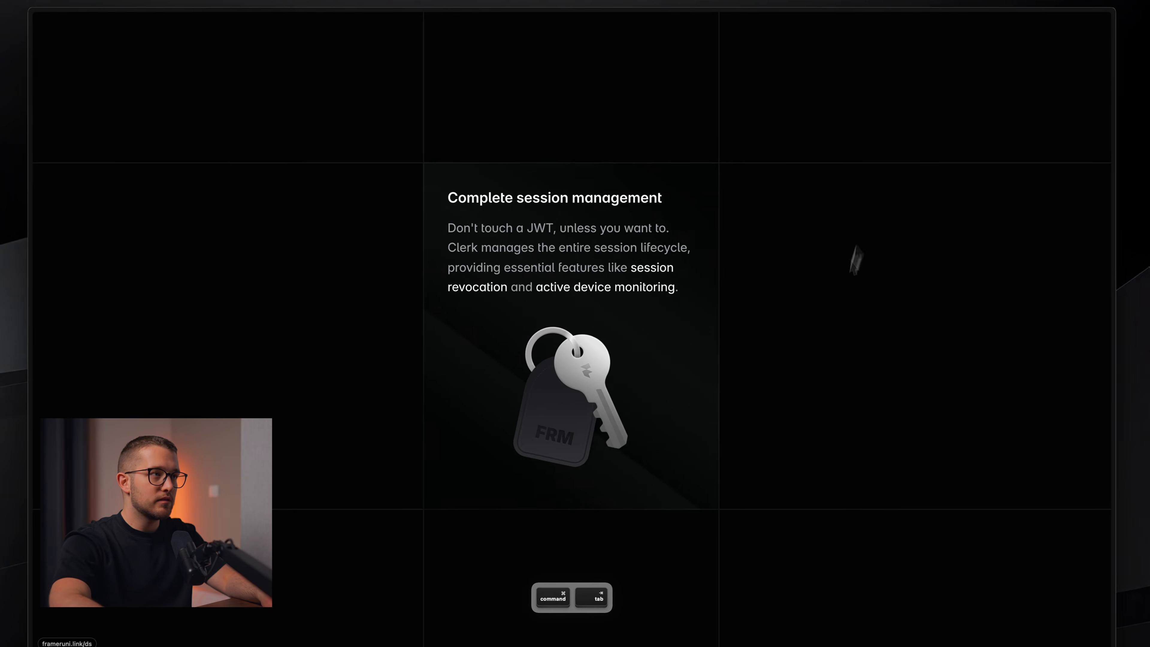
key(super+Tab)
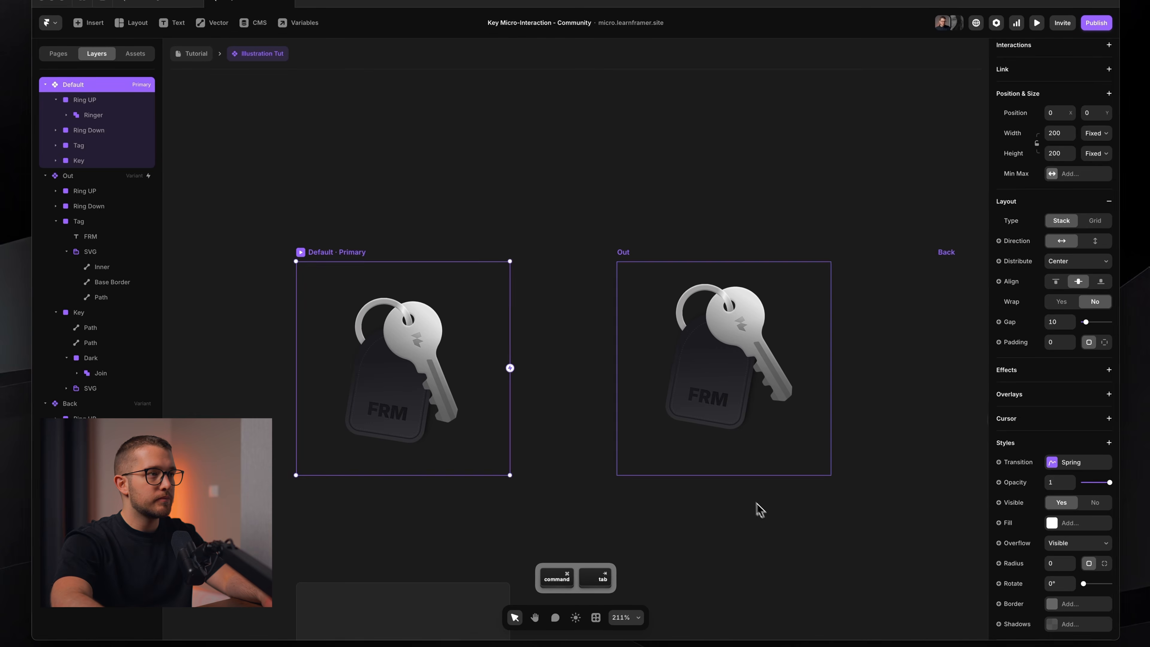
Step: Leave component editing and return to the Tutorial page holding the Illustration Tut instance
click(450, 237)
click(196, 53)
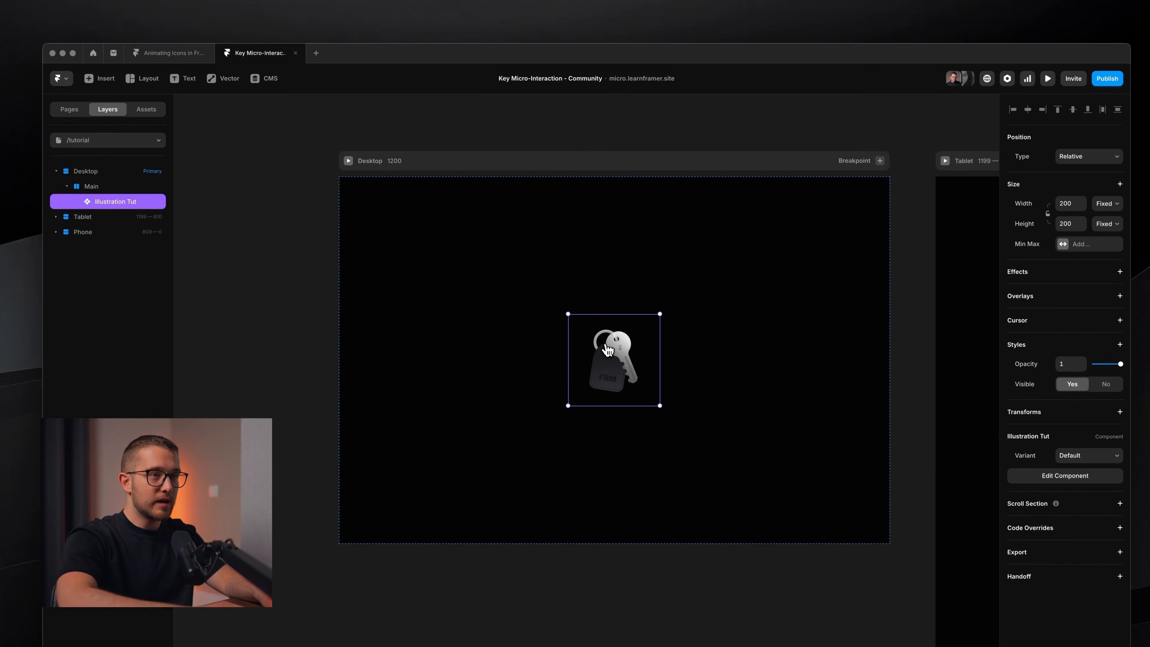
Step: Wrap the Illustration Tut instance in a new stack and set the stack's width to a fixed 260
key(super+alt)
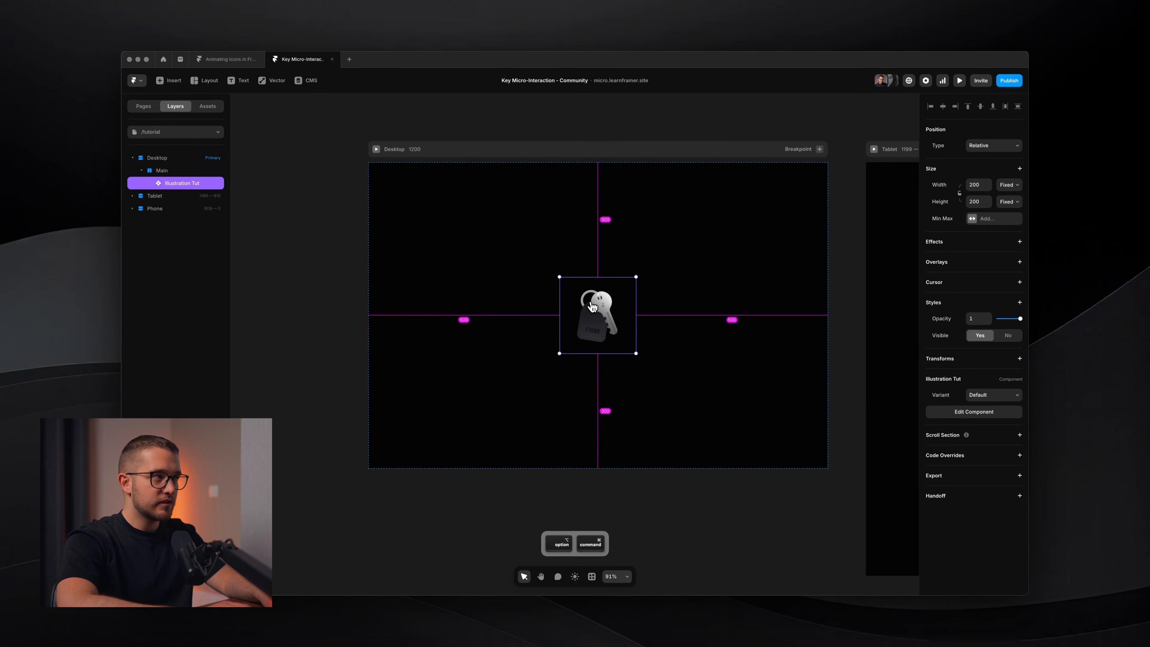
key(super+alt+Return)
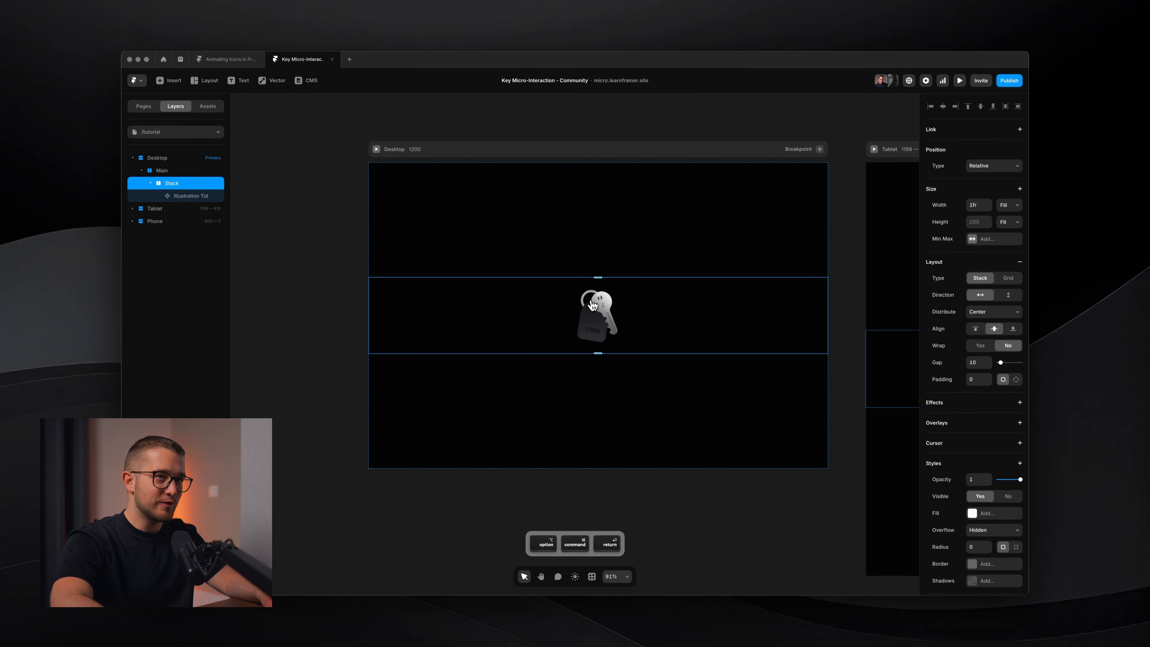
click(979, 205)
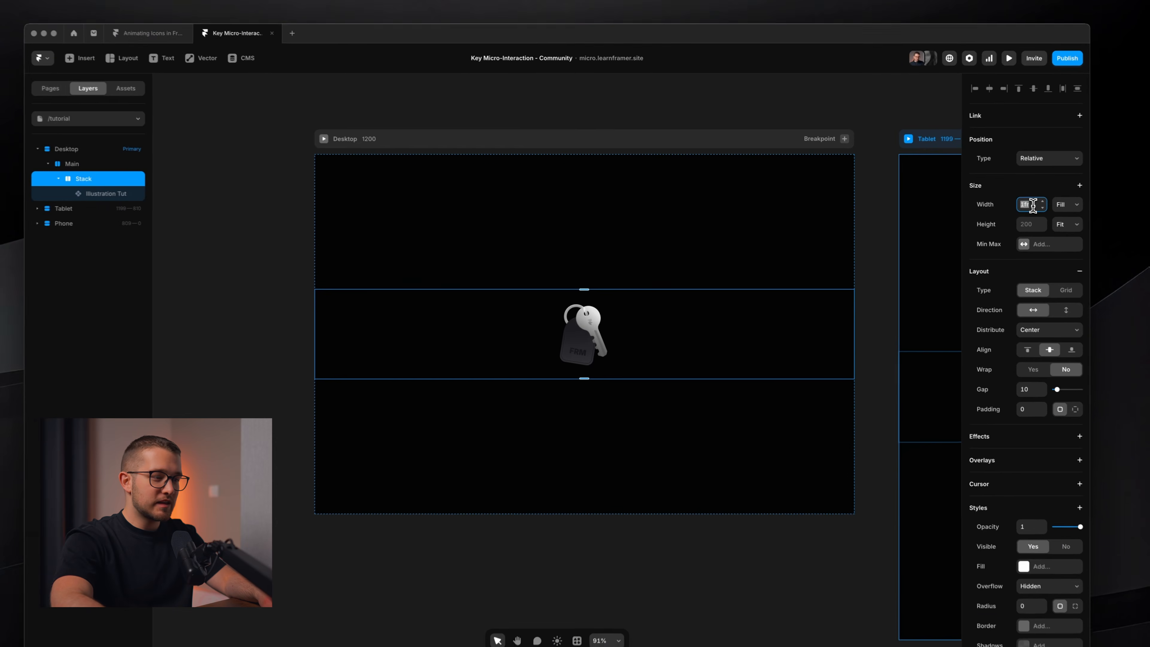
text(240)
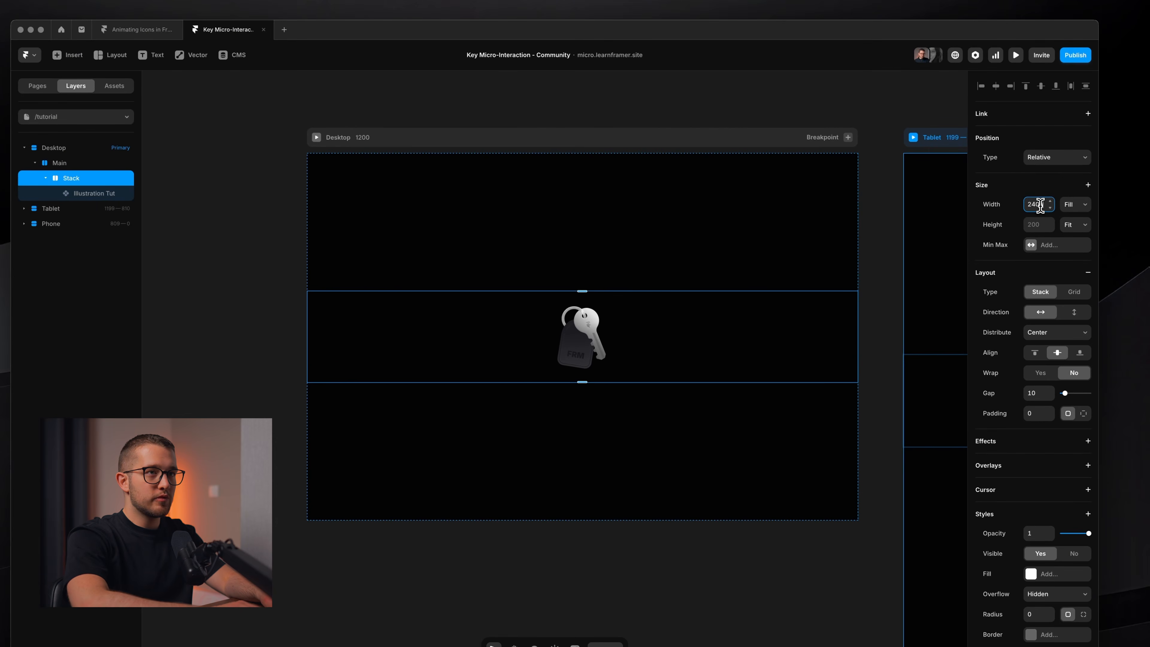
key(Return)
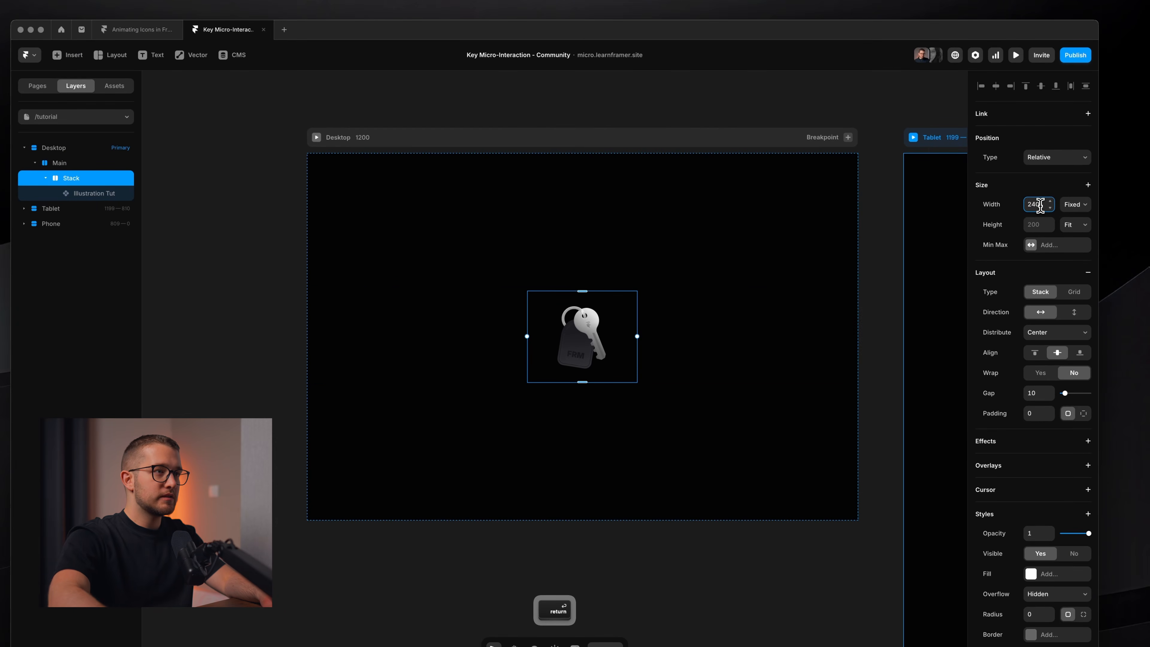
drag(639, 333, 643, 334)
click(1051, 221)
click(1050, 221)
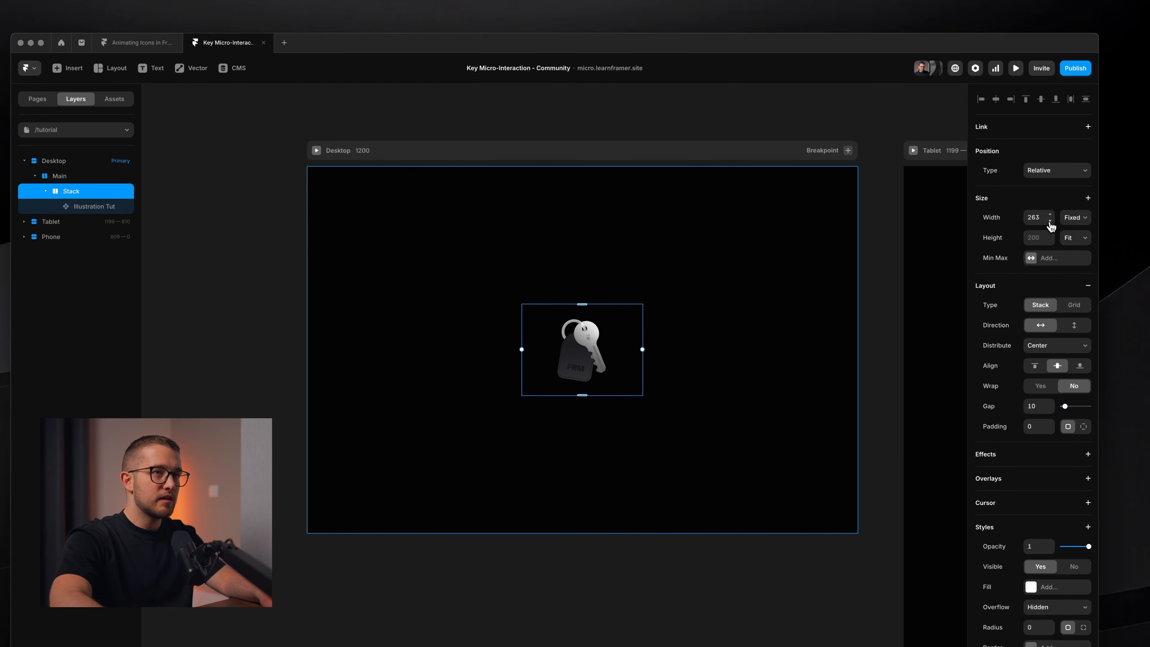
Step: Switch the stack's height to Fixed and enlarge it to about 332
click(1067, 238)
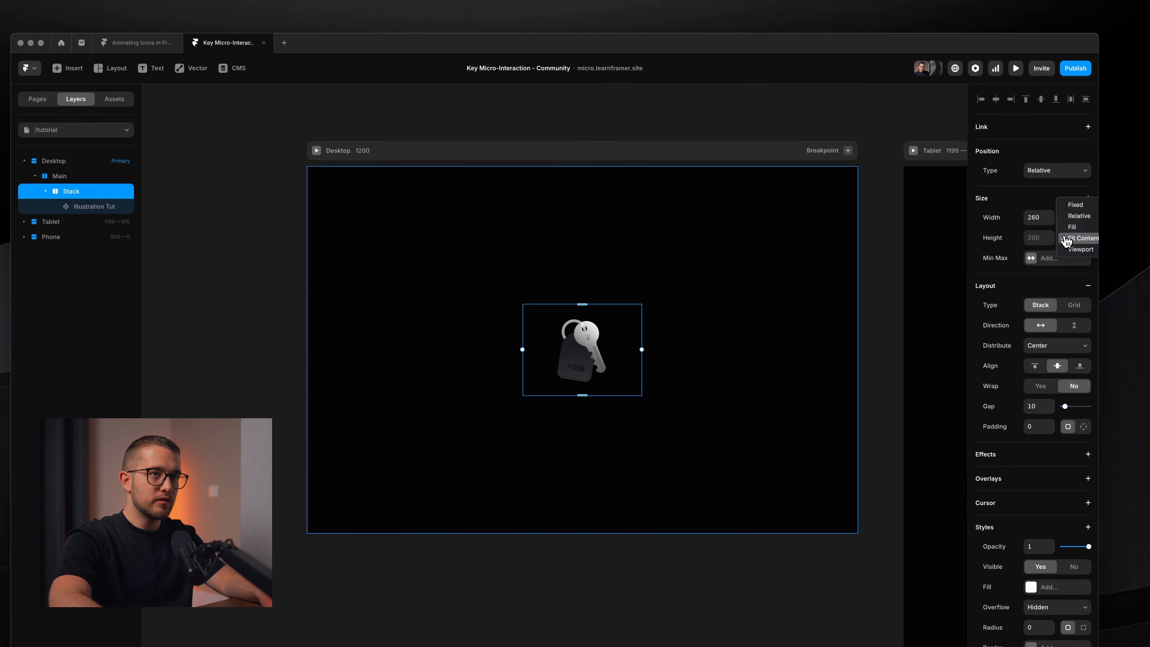
click(1091, 208)
drag(618, 304, 618, 253)
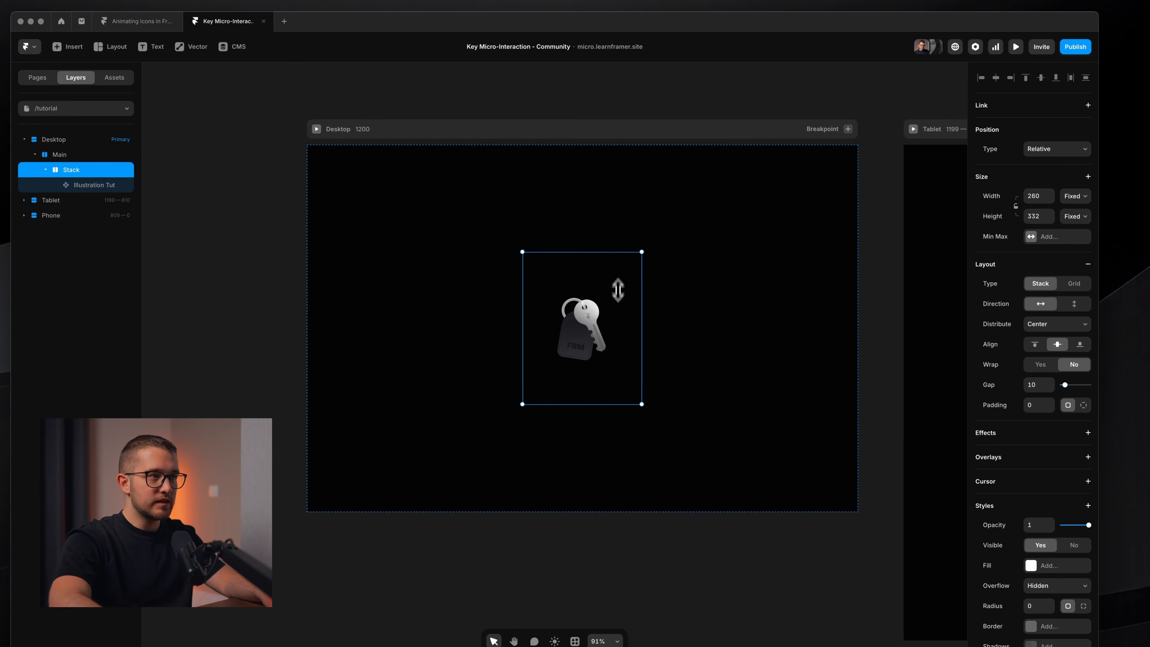
Step: Set the stack's distribution to End and its direction to vertical so the key illustration sits at the bottom
ctrl+scroll(618, 290, up, 5)
click(1062, 324)
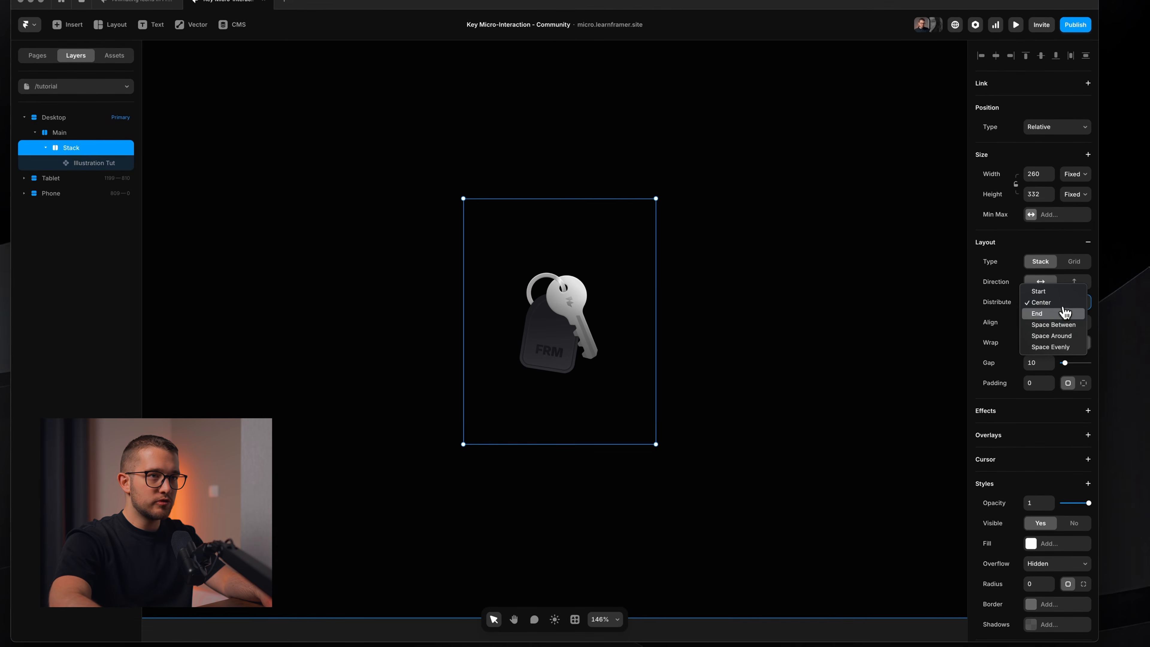
click(1064, 313)
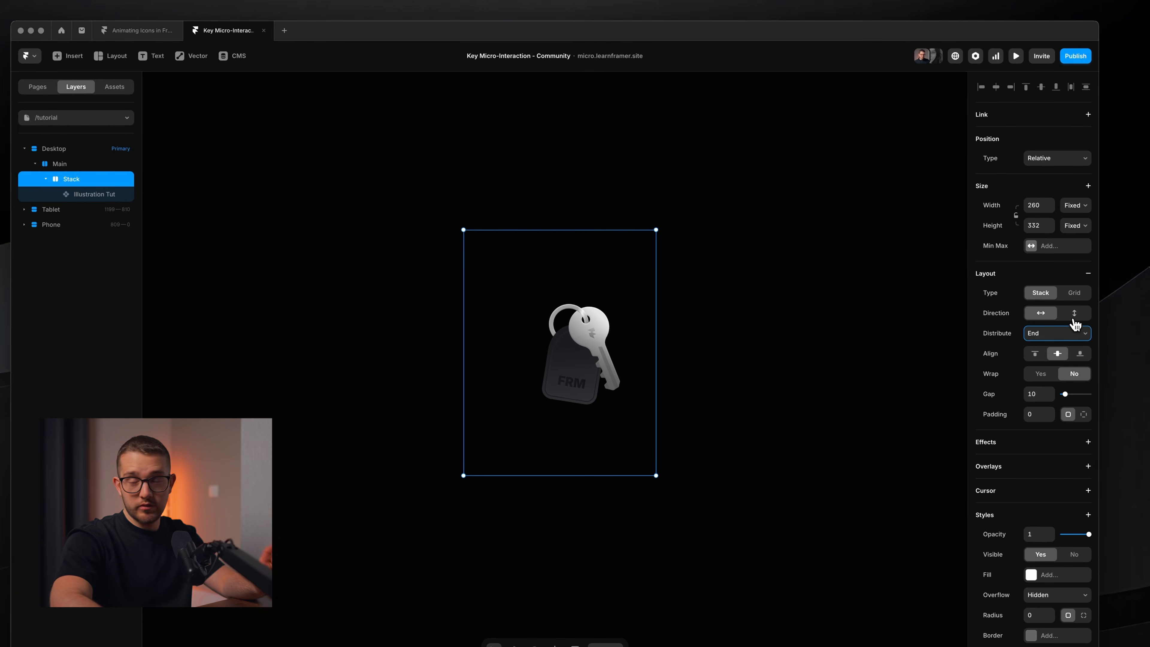
click(1075, 317)
super+click(601, 373)
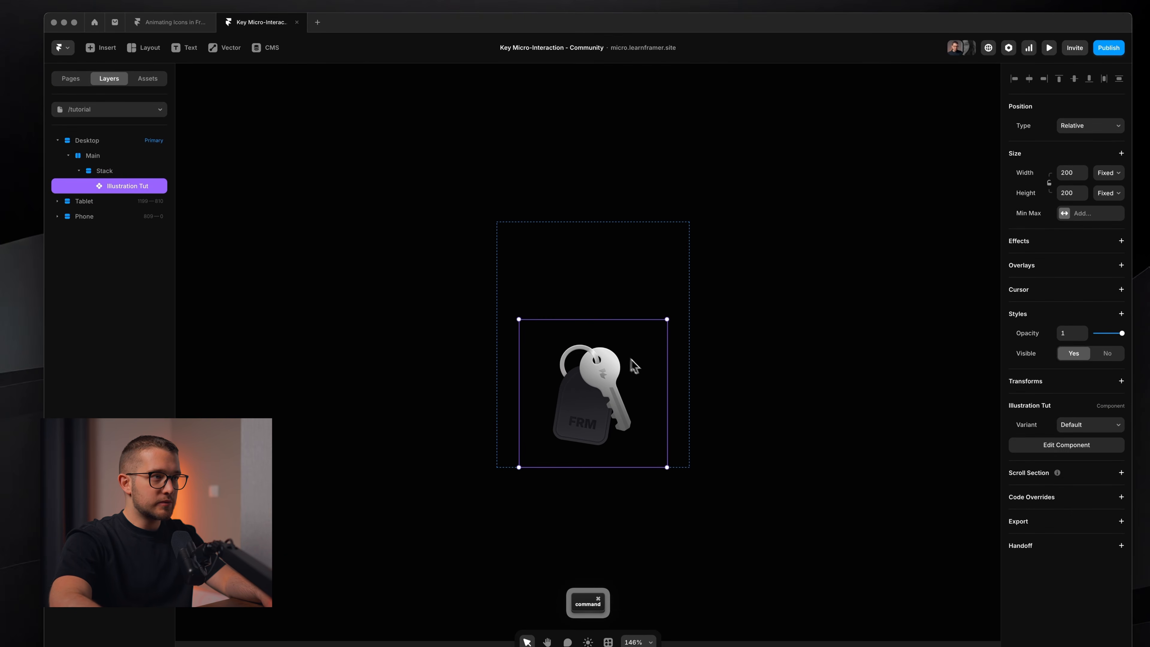
Step: Copy the heading "Complete session management" from the finished preview and paste it as a text layer above the key in the stack
click(596, 301)
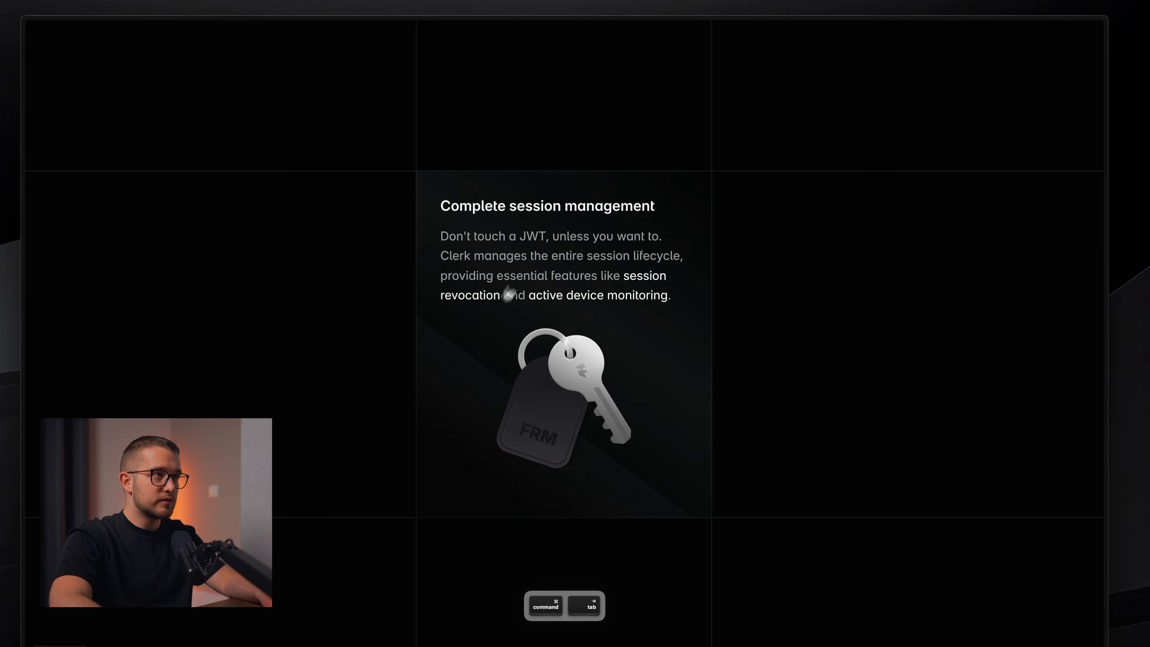
triple_click(526, 211)
key(super+c)
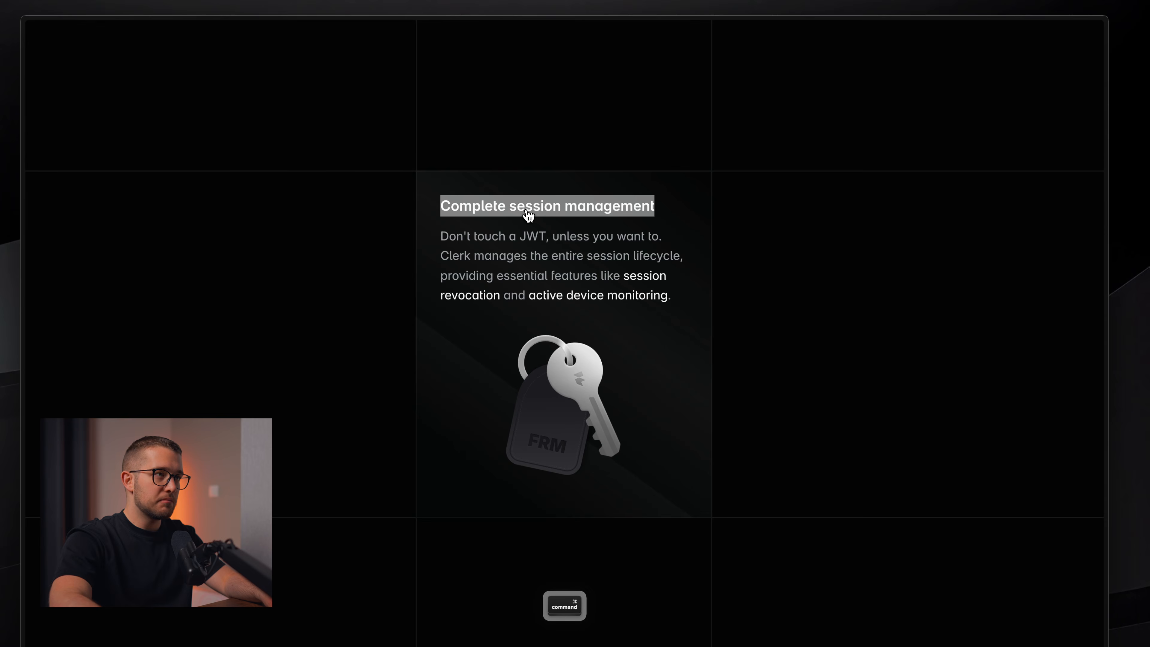
key(super+Tab)
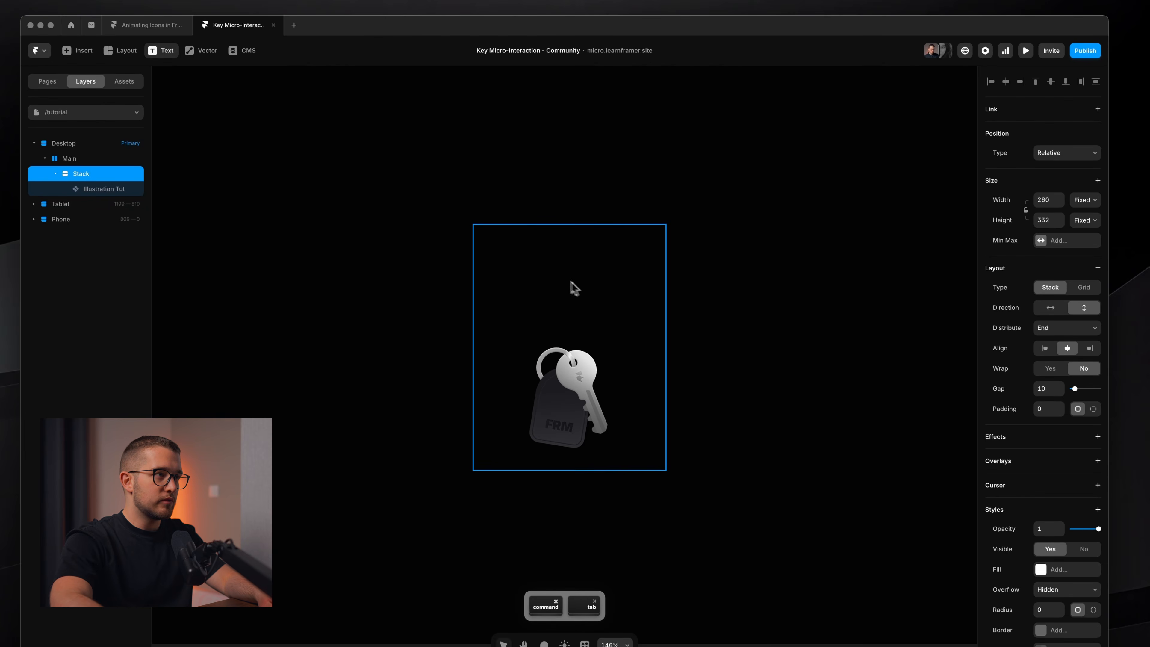
click(492, 247)
key(super+v)
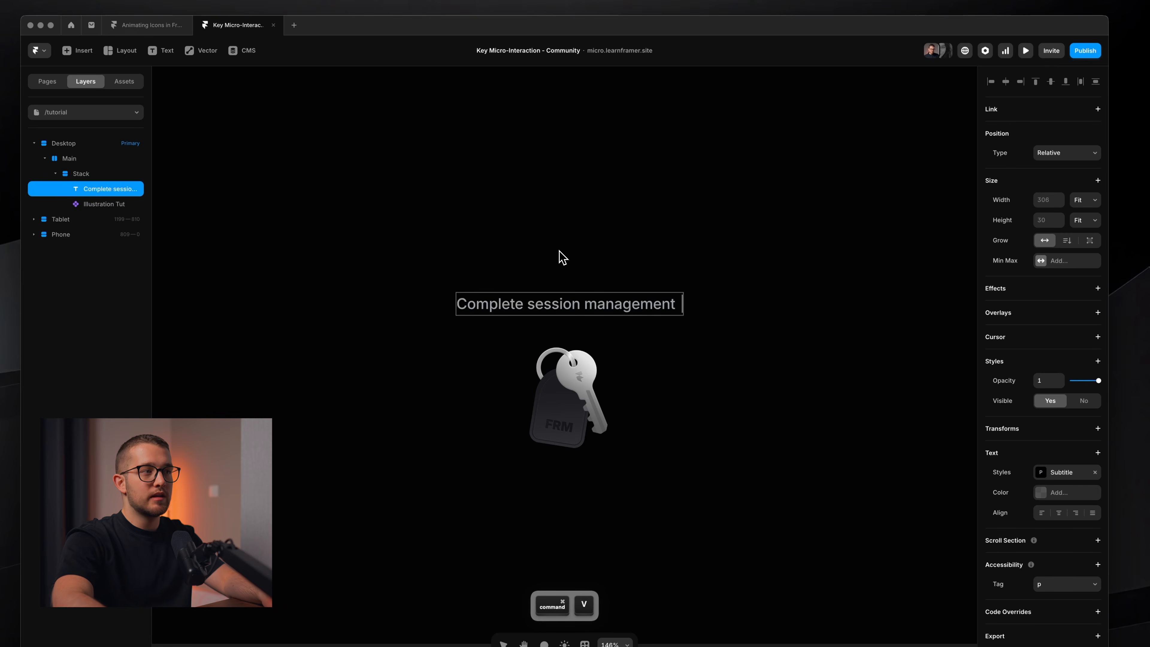
key(Escape)
Step: Remove the Subtitle text style from the heading and set its font size to 14 px
click(1096, 472)
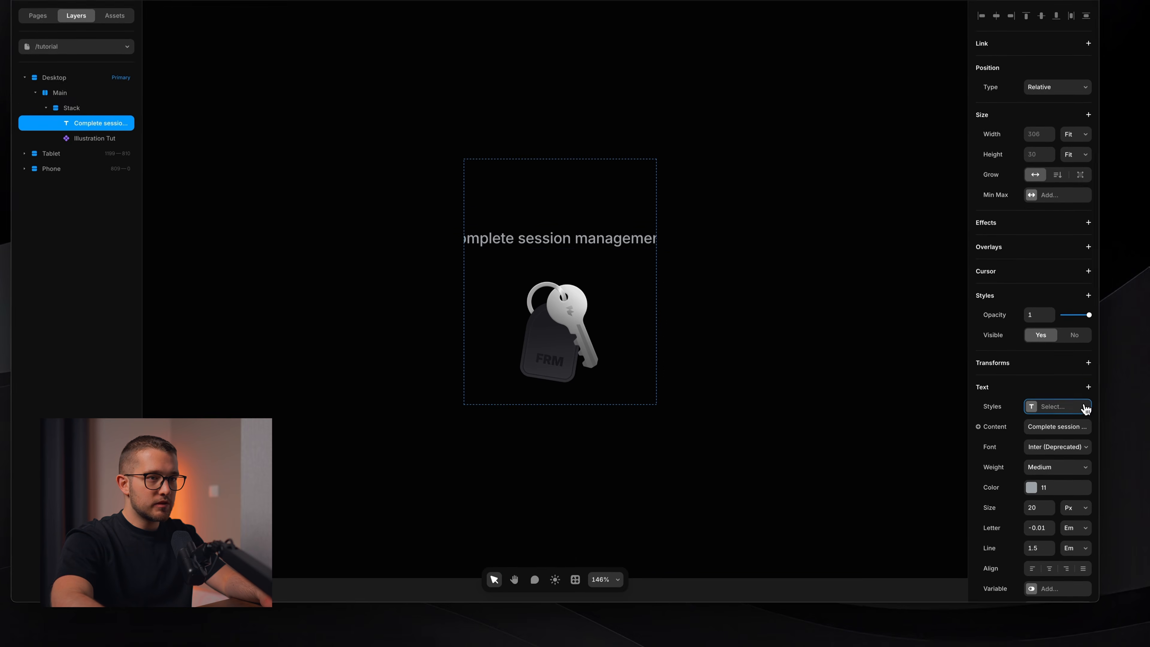
scroll(1043, 495, down, 2)
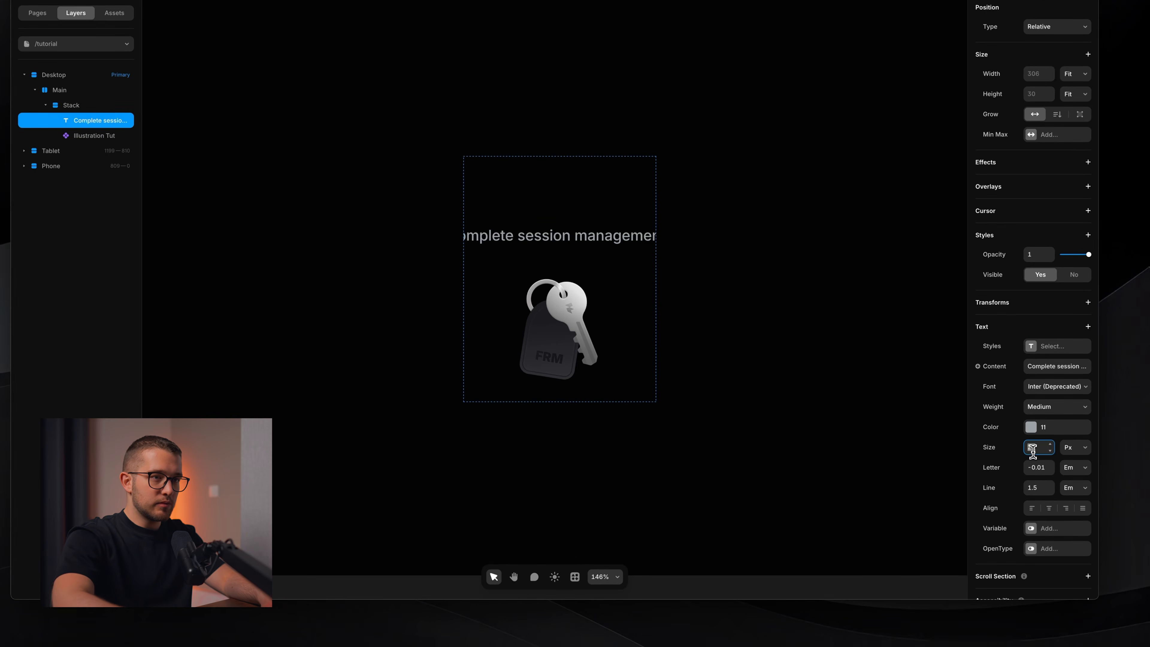
text(16)
key(BackSpace)
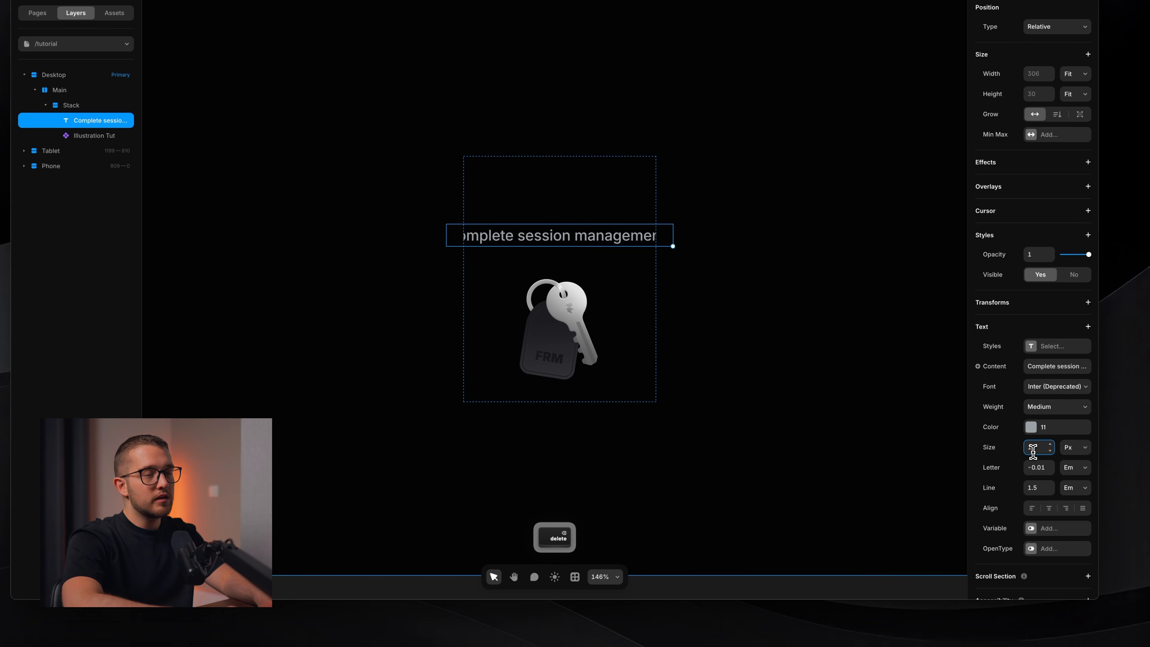
text(14)
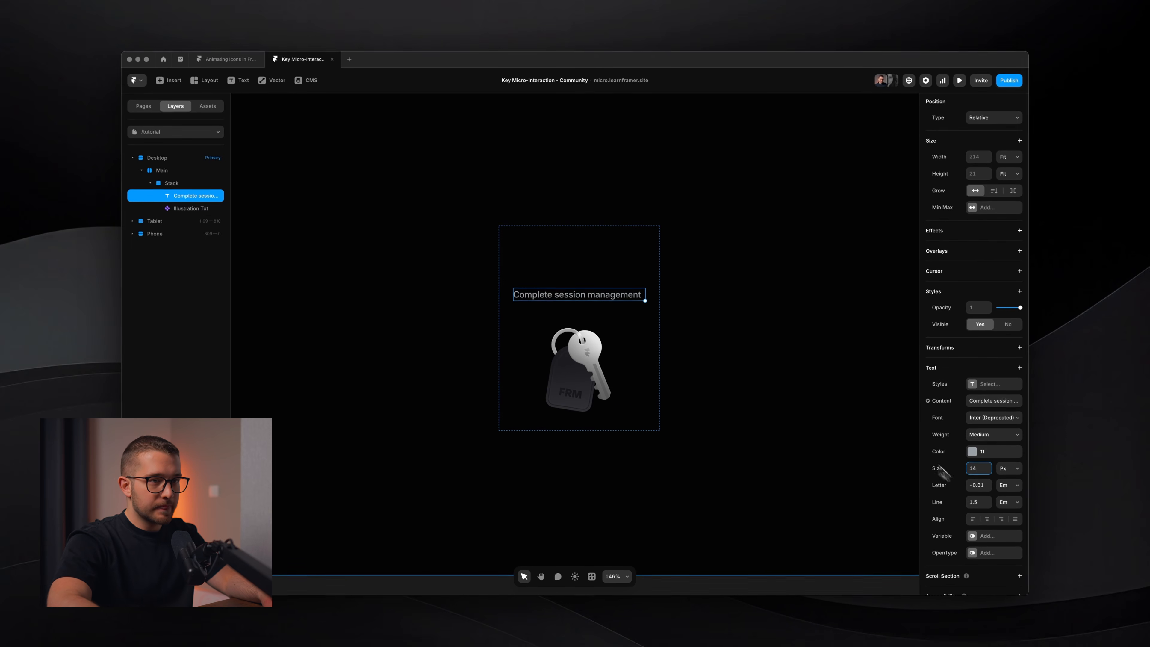
Step: Change the heading's font to Inter and its color to the style 12
click(992, 419)
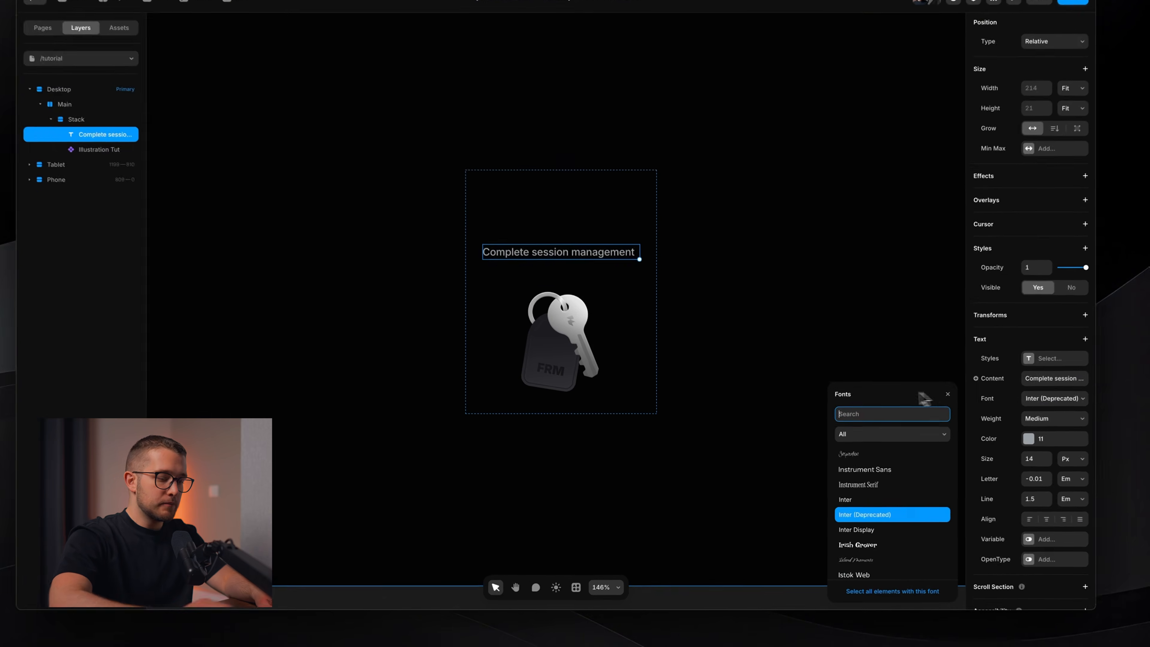
text(inter)
key(Return)
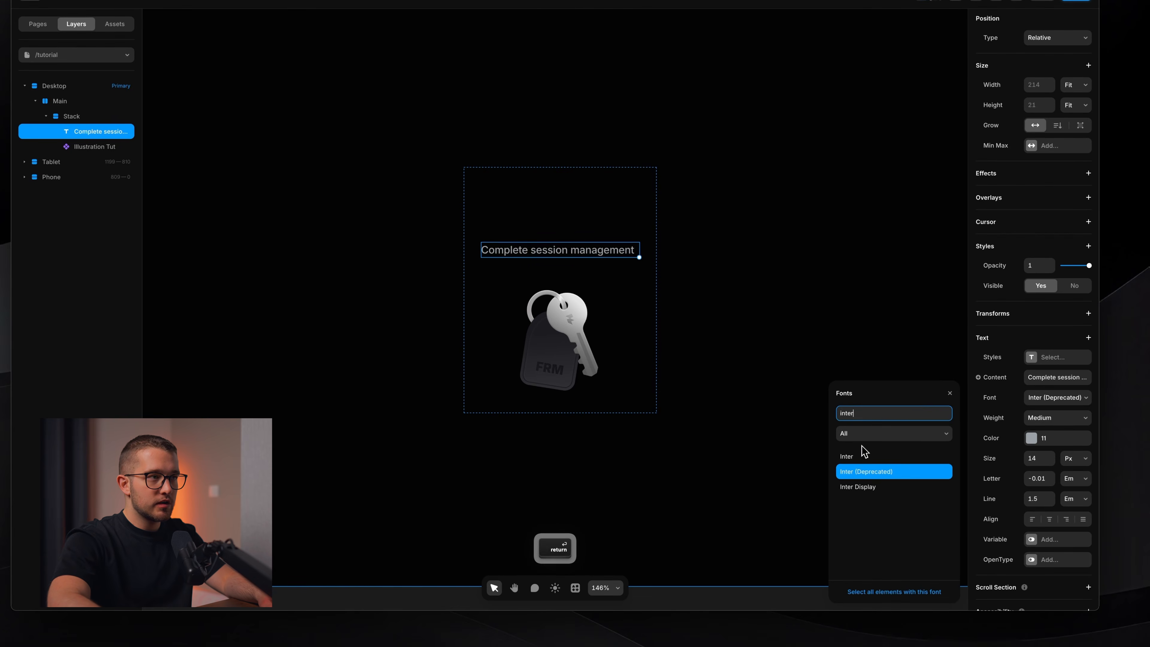
click(863, 457)
click(950, 392)
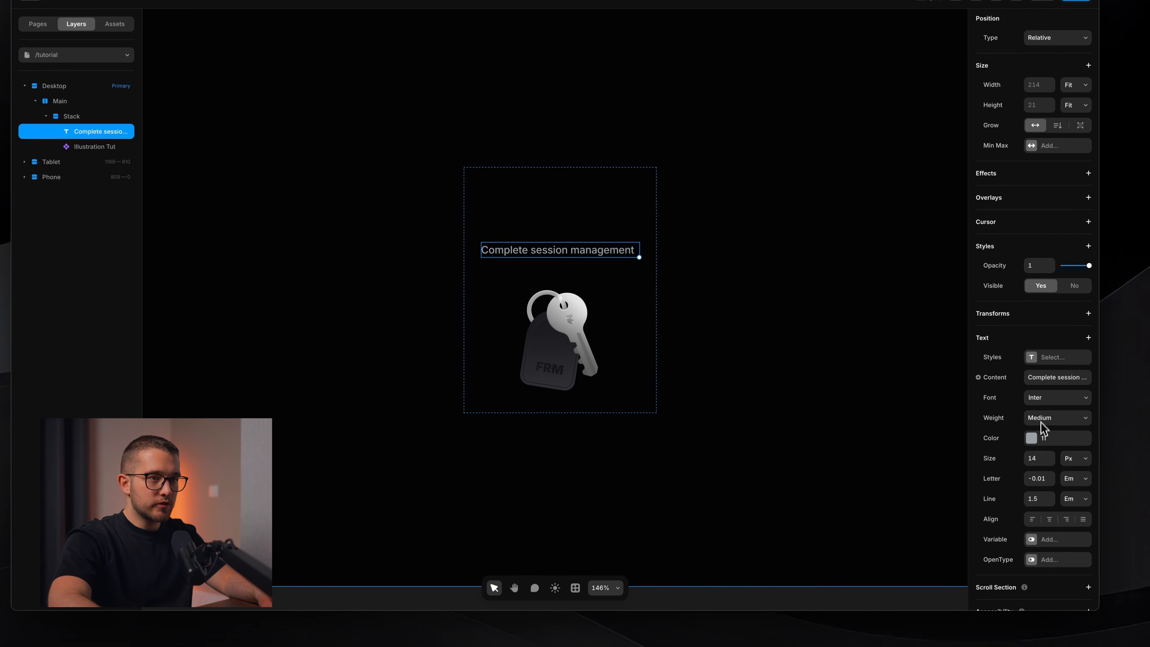
click(1047, 438)
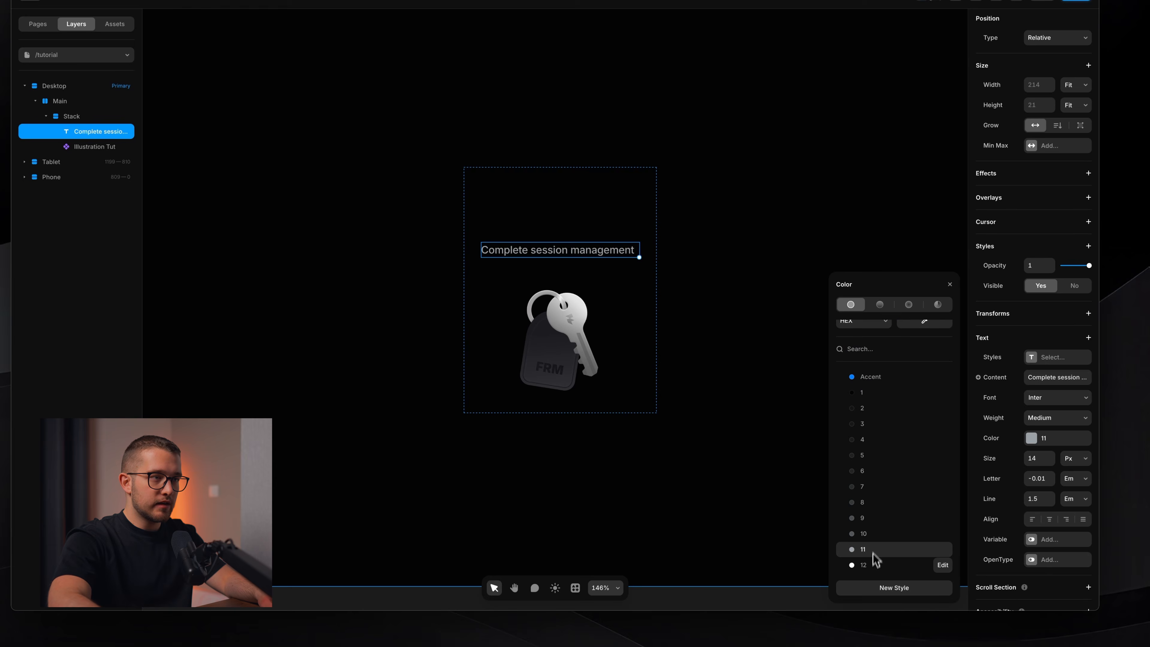
click(874, 565)
key(Escape)
Step: Set the heading's width to Fill within the stack
click(606, 254)
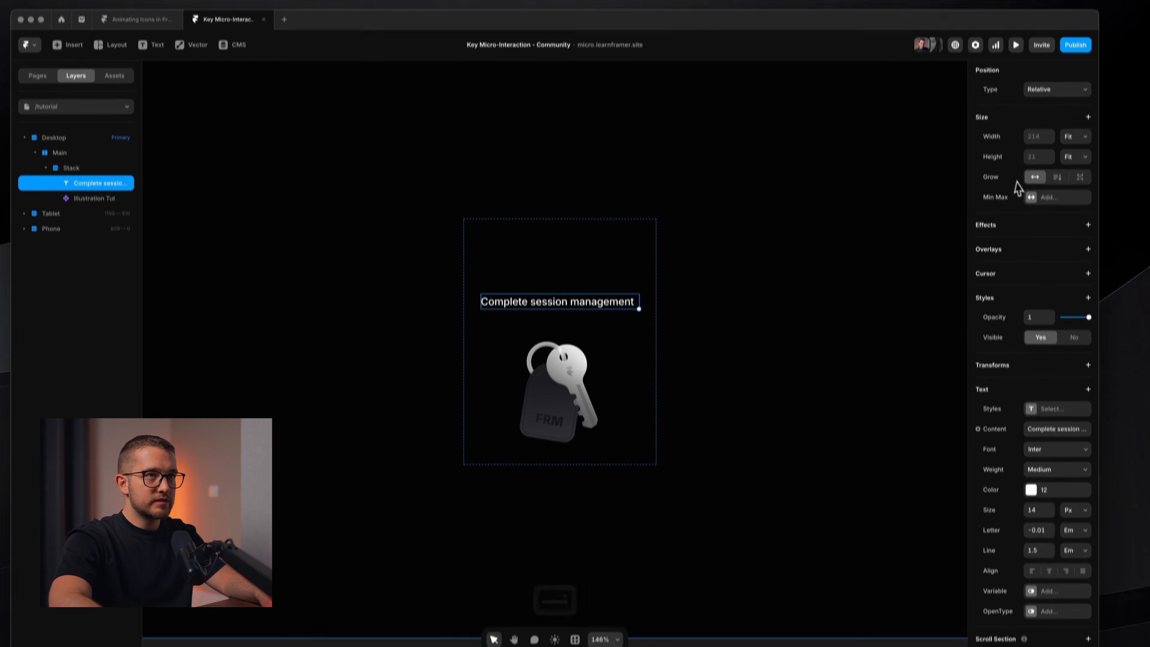
click(1075, 137)
click(1079, 125)
Step: Give the stack around the heading and key a padding of 20 and a dark grey fill
click(626, 276)
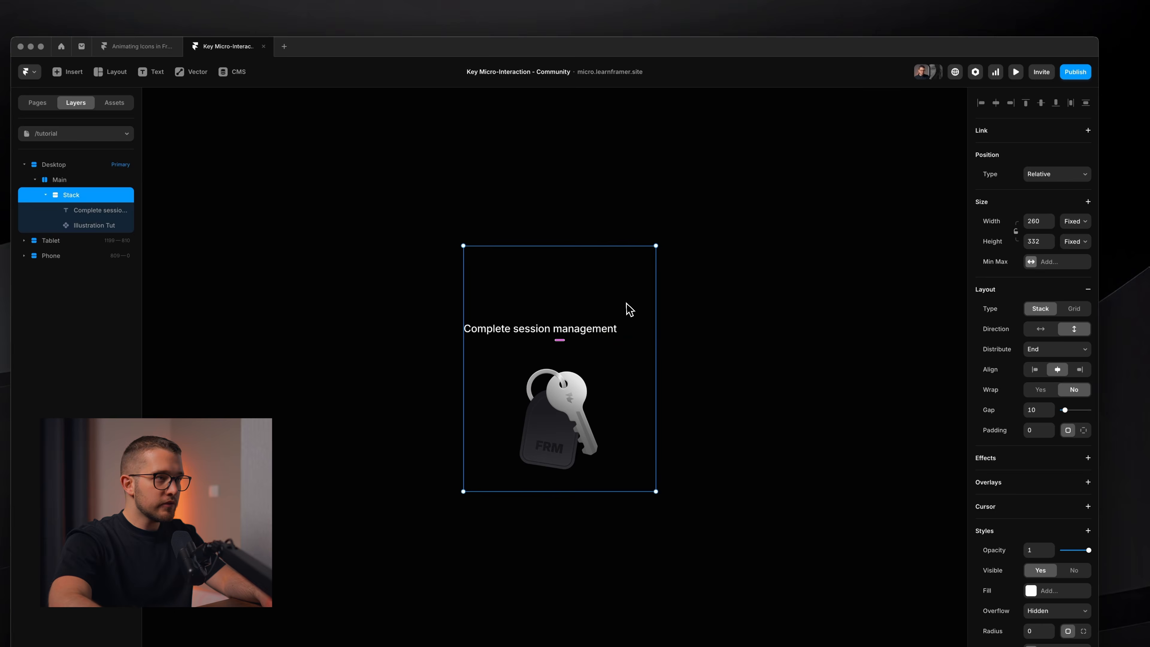
click(1038, 430)
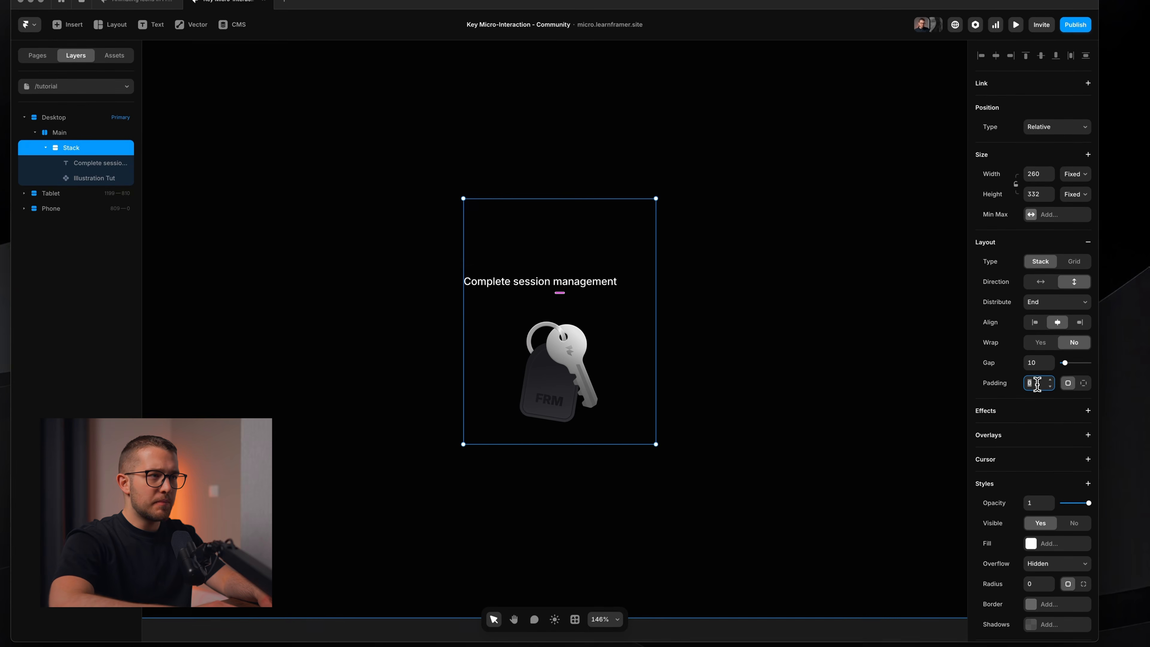
key(shift+Up)
key(shift+Up)
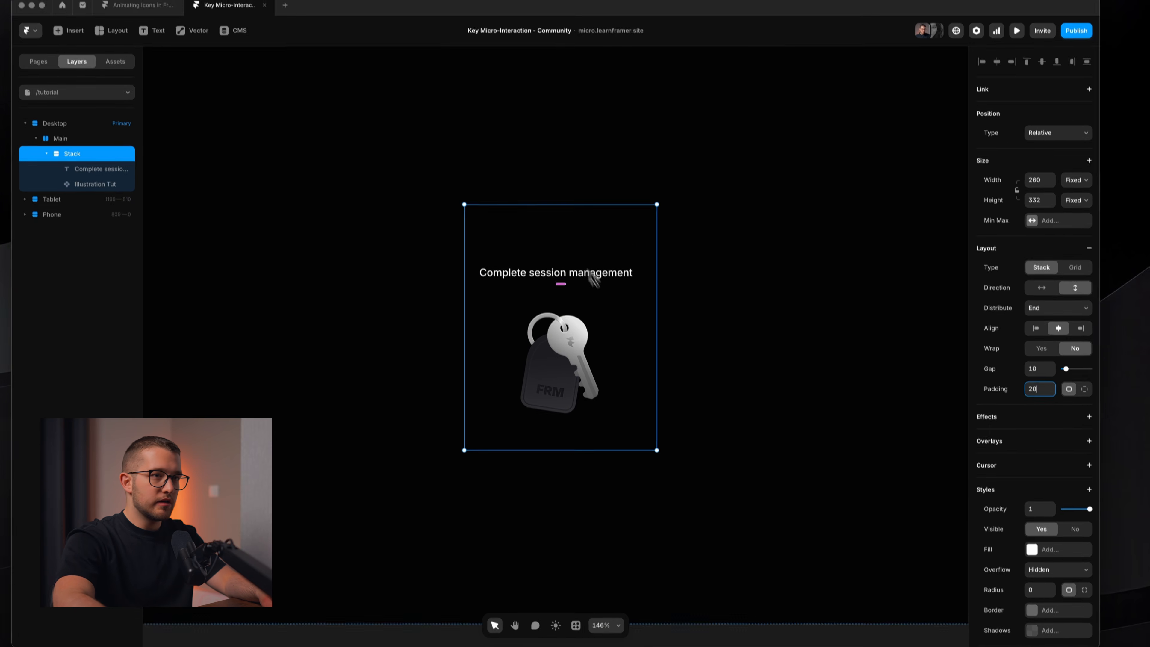
click(1042, 543)
key(ctrl+v)
click(731, 385)
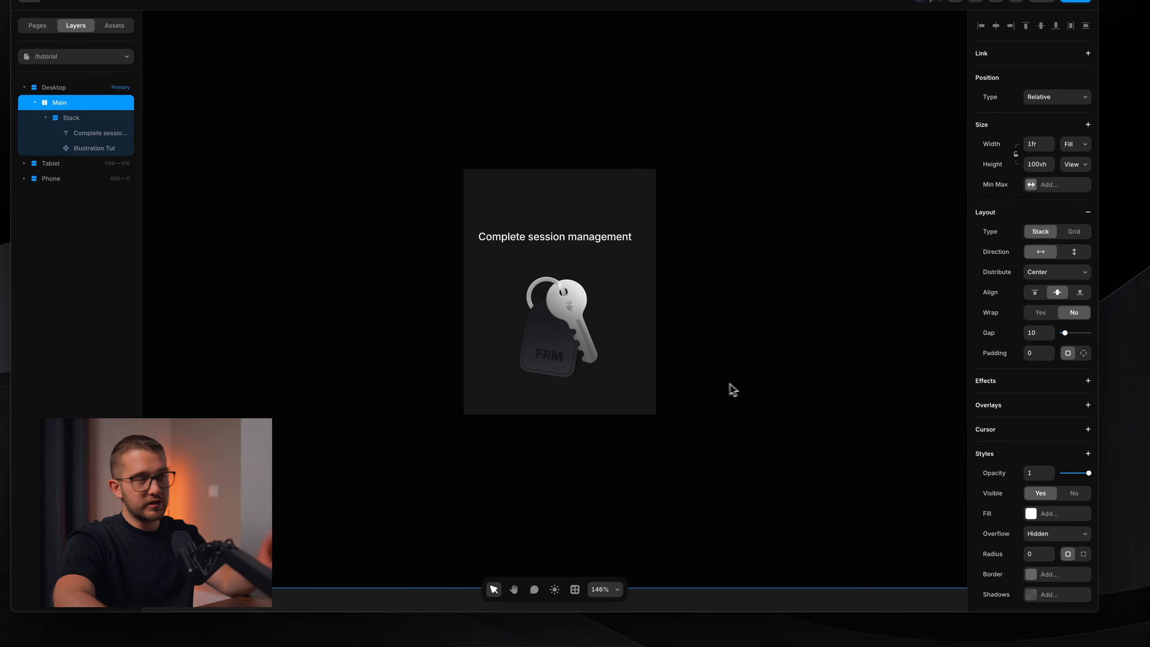
Step: Duplicate the heading and replace the copy's text with the "Don't touch a JWT" description from the finished preview, ending in a period
key(super+d)
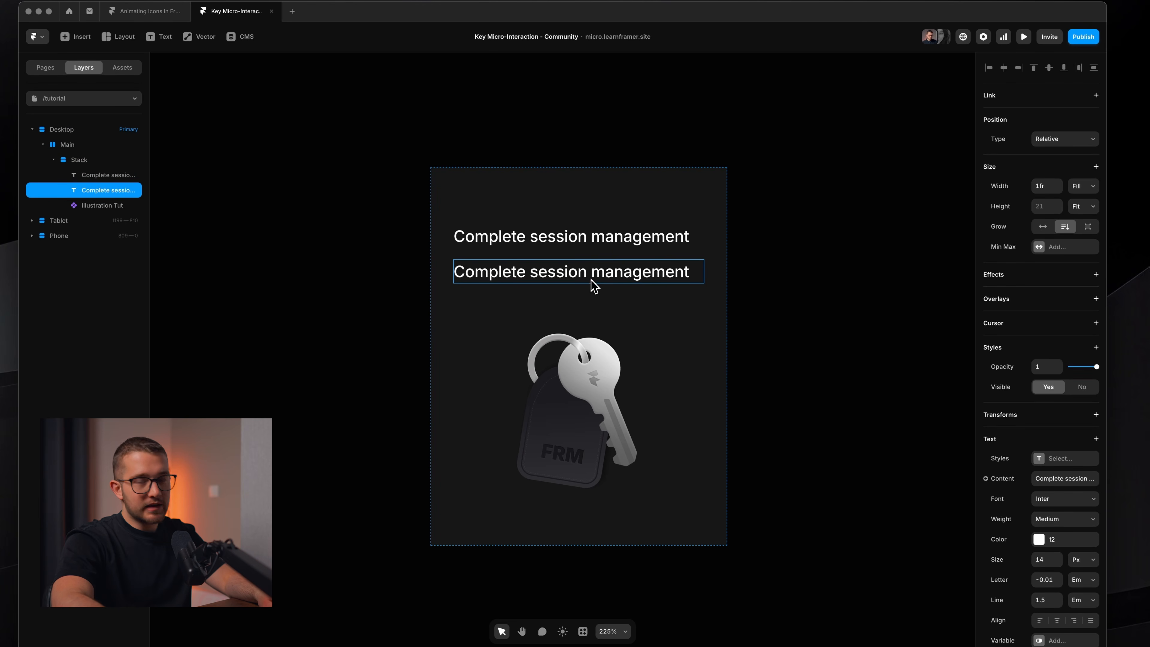
key(super+Tab)
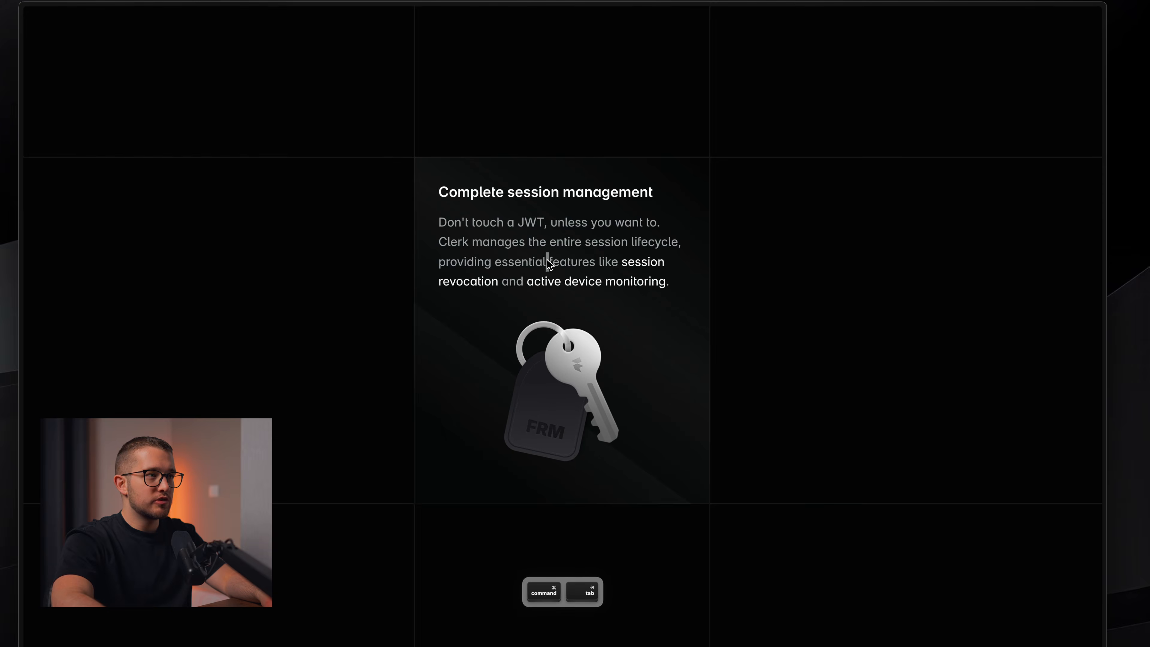
triple_click(547, 260)
key(super+c)
key(super+Tab)
double_click(561, 273)
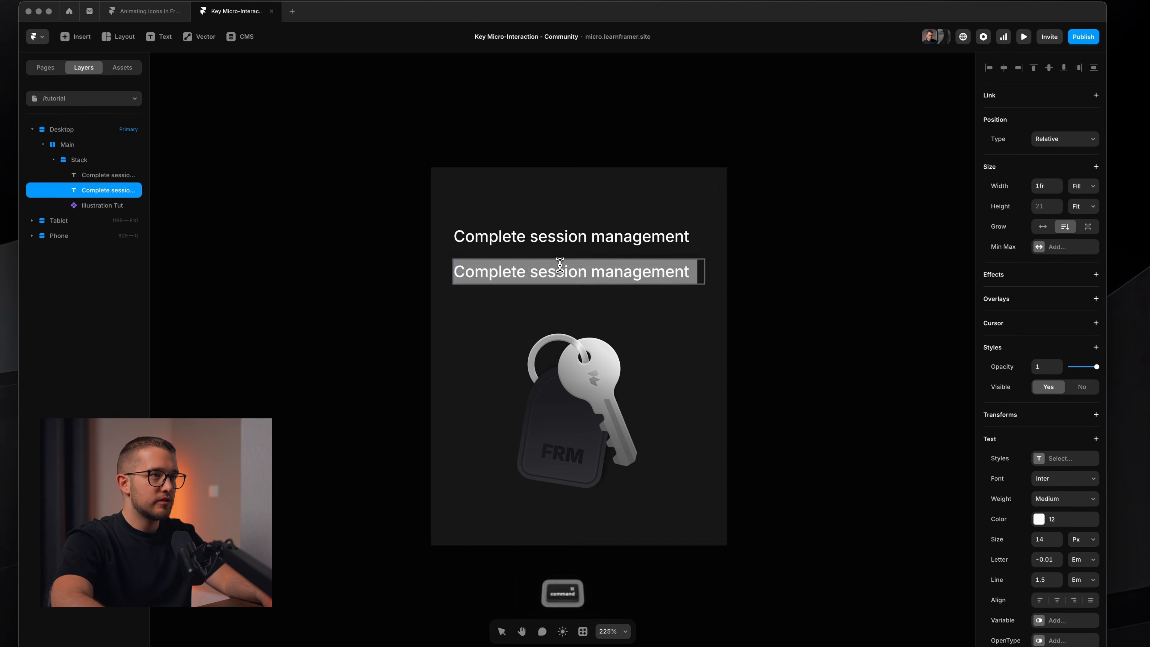
key(super+v)
key(BackSpace)
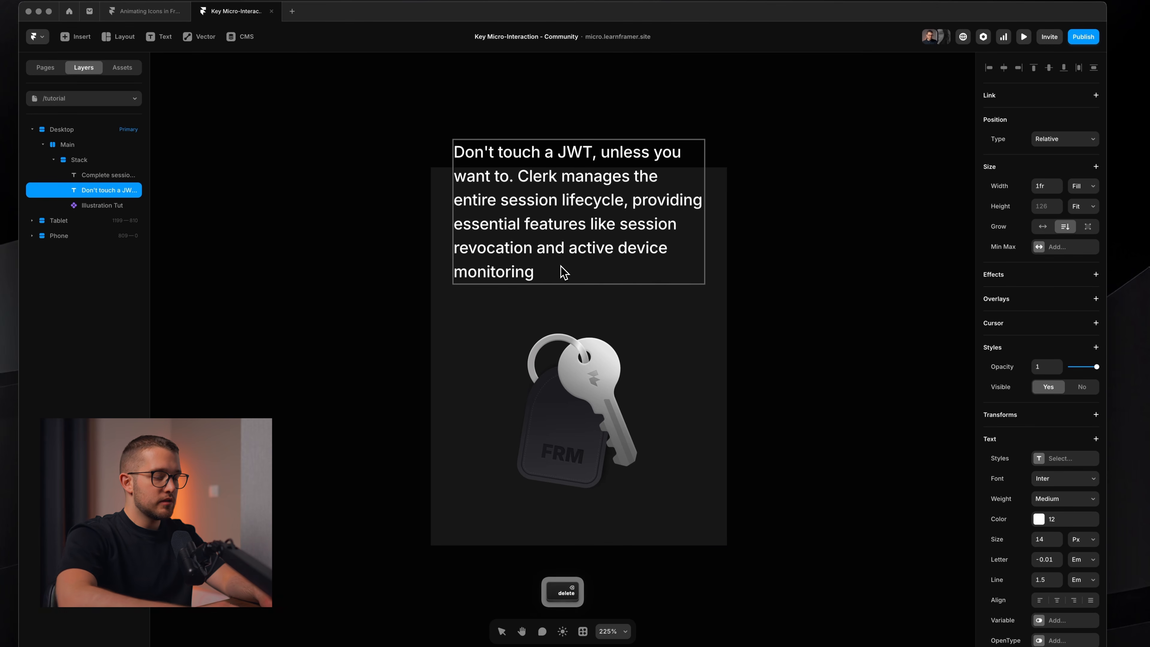
text(.)
key(Escape)
Step: Check the description's look in the finished preview and change its text color to the style 11
key(super+Tab)
click(603, 264)
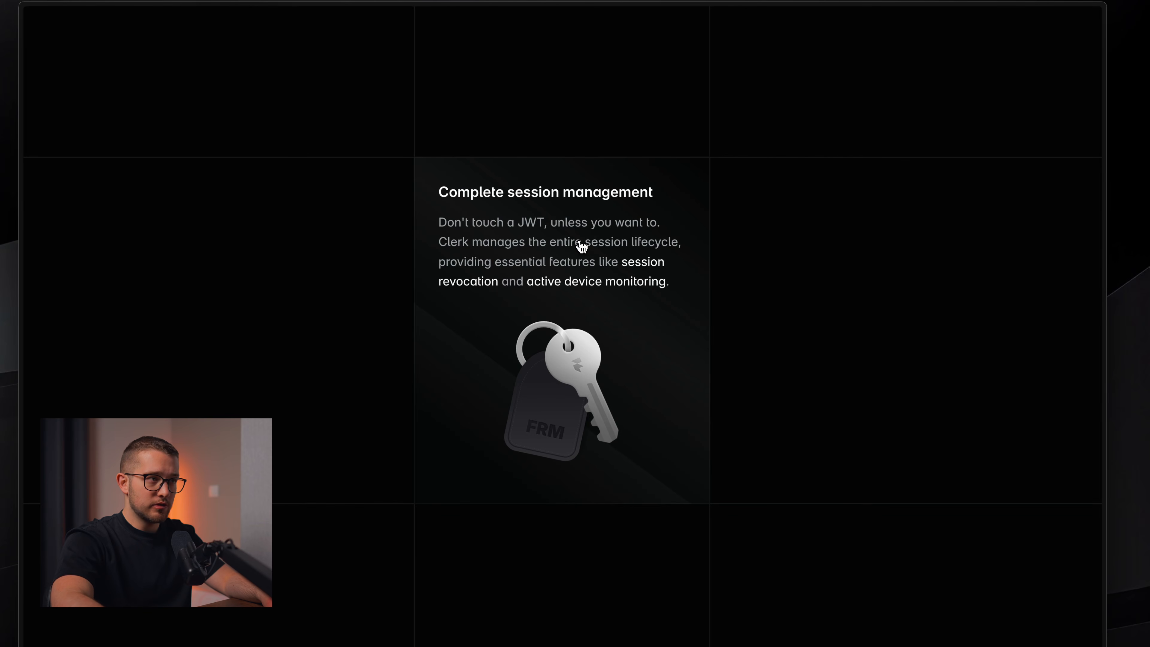
key(super+Tab)
click(1032, 480)
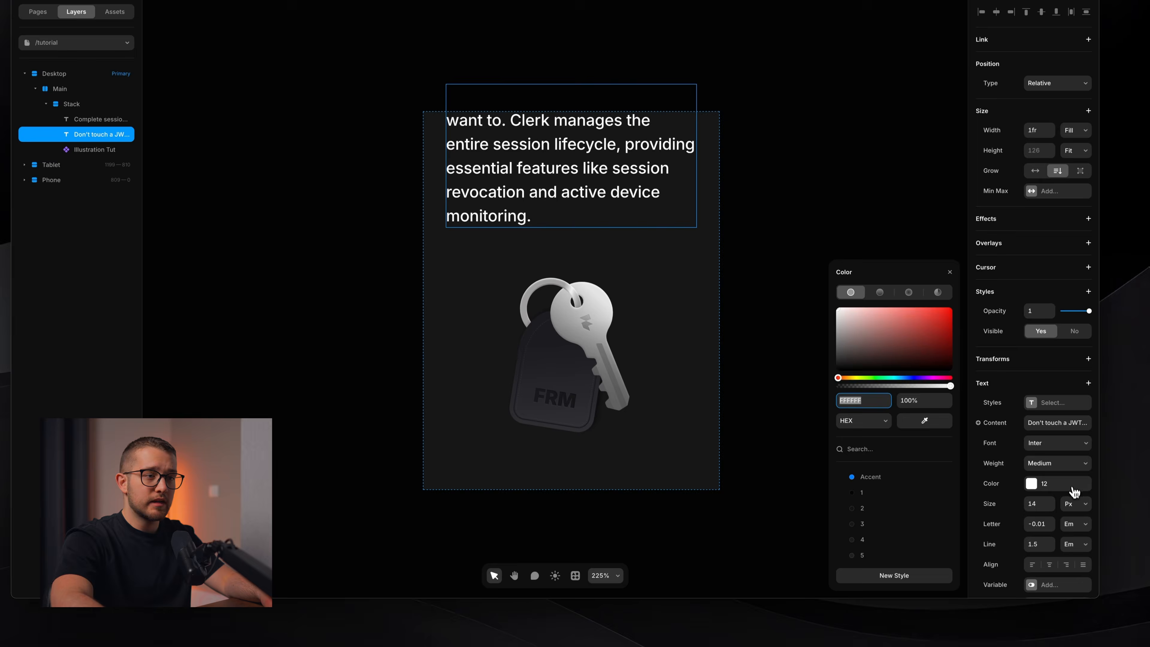
scroll(875, 514, down, 5)
click(865, 536)
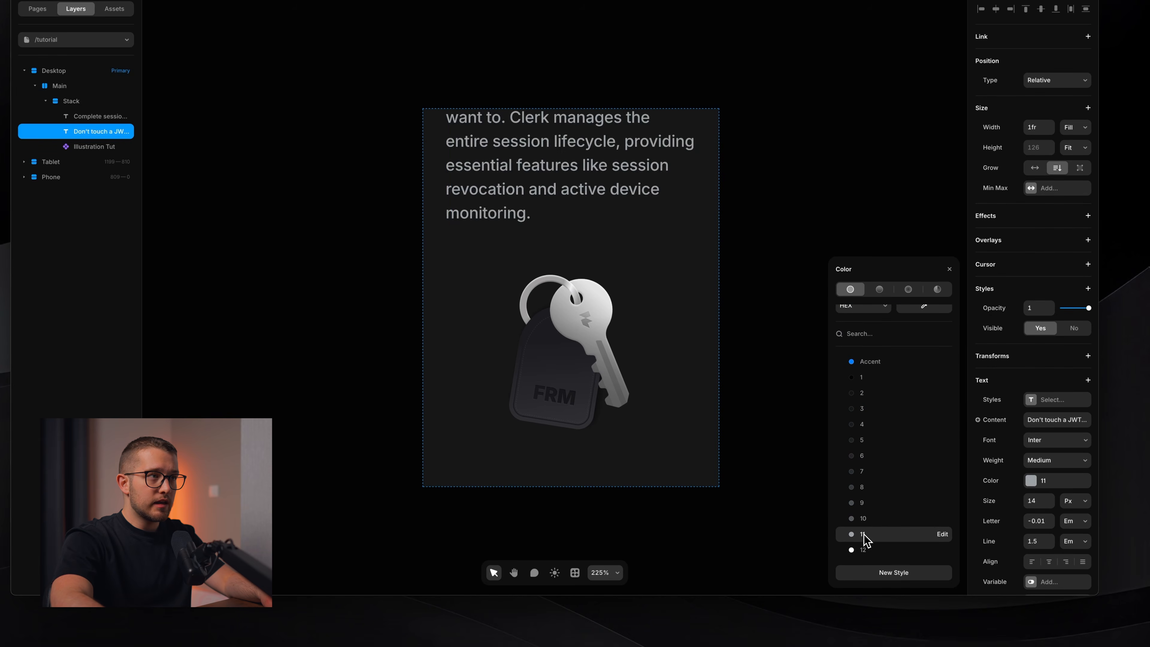
Step: Check the finished preview and change the description's phrases "session revocation" and "active device monitoring" to color style 12
key(super+Tab)
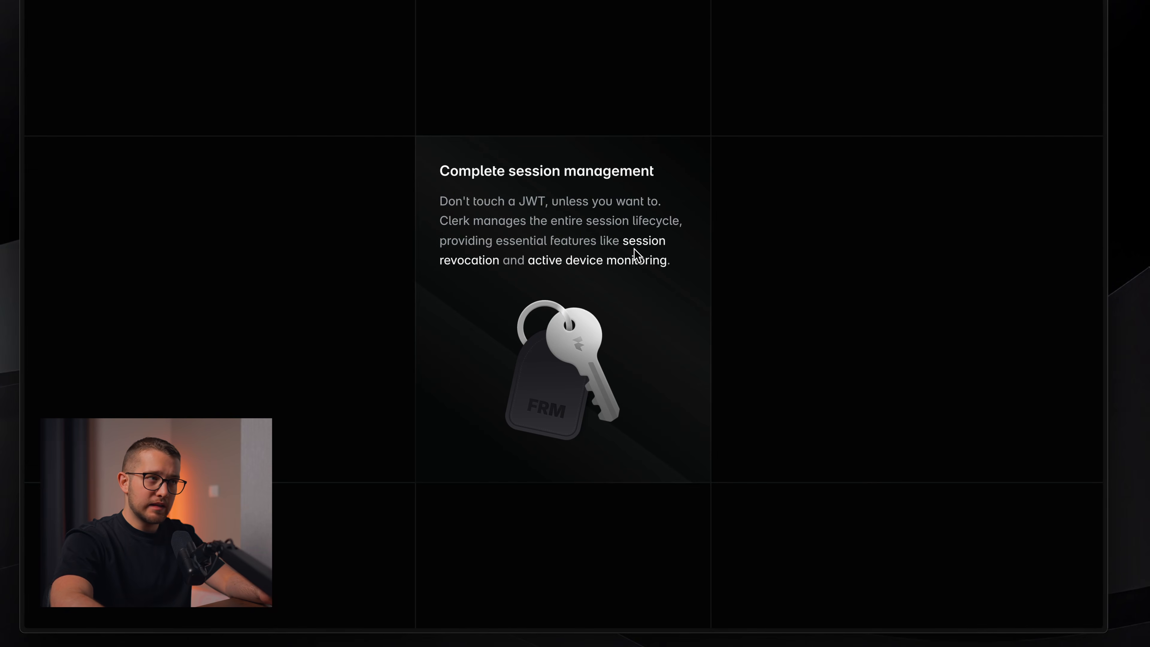
key(super+Tab)
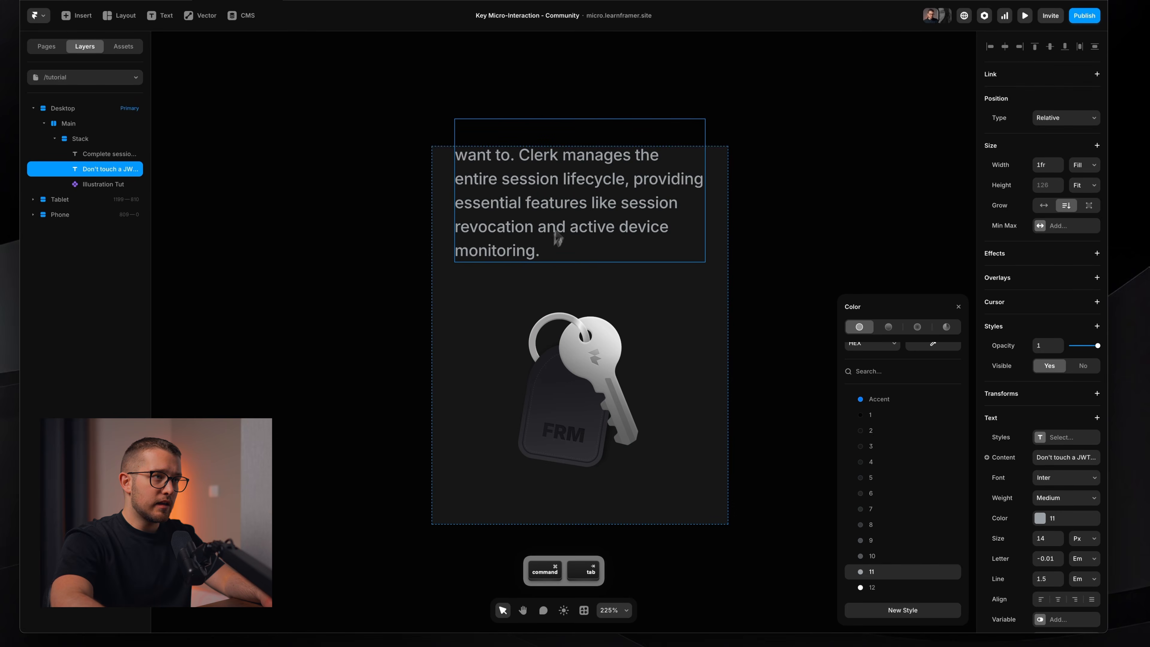
key(super+Tab)
key(super+Tab)
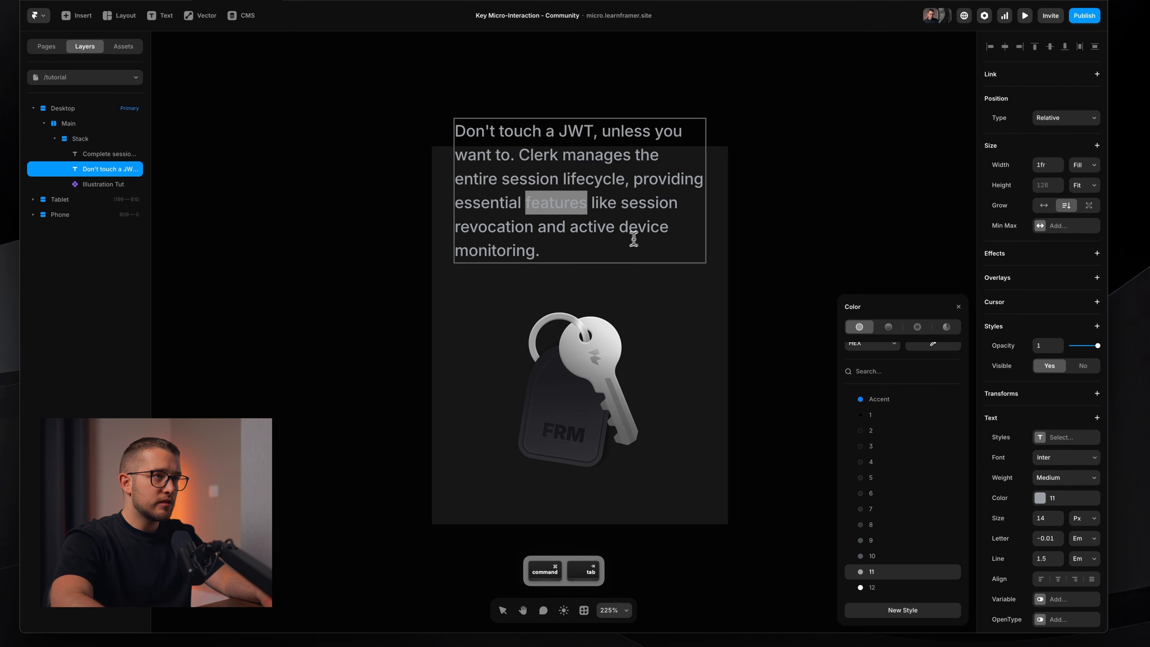
drag(622, 204, 618, 226)
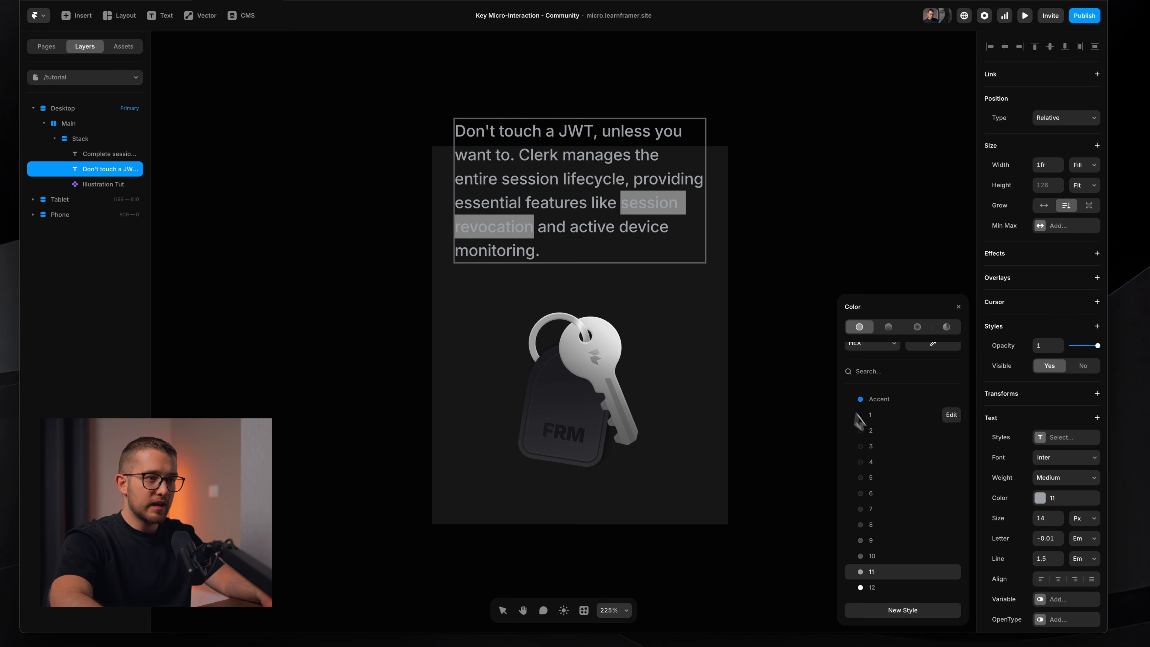
click(897, 587)
drag(587, 243, 572, 233)
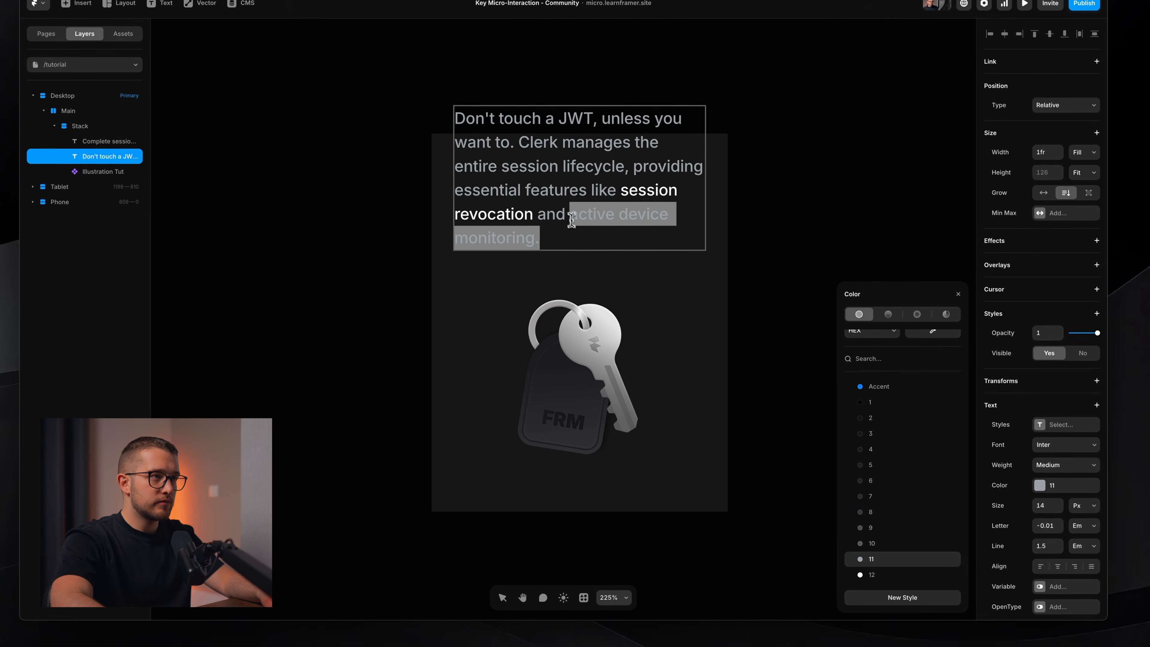
click(871, 575)
key(Escape)
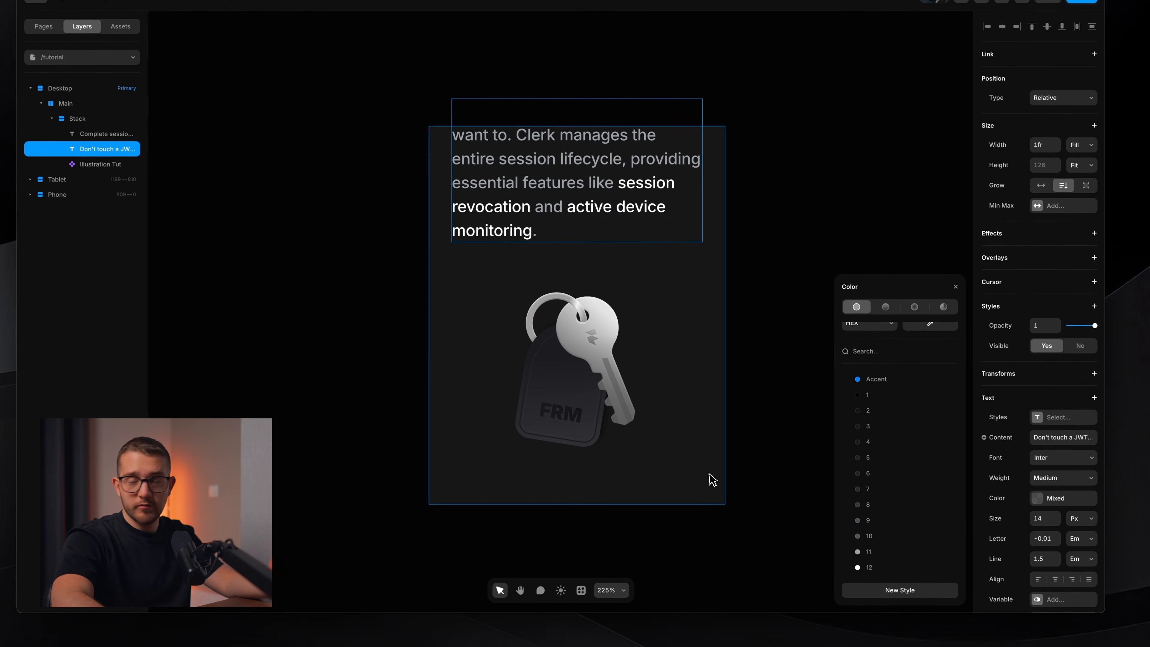
Step: Enlarge the stack to a width of 326 and set its height to Fit Content
key(super+Tab)
key(super+Tab)
click(708, 256)
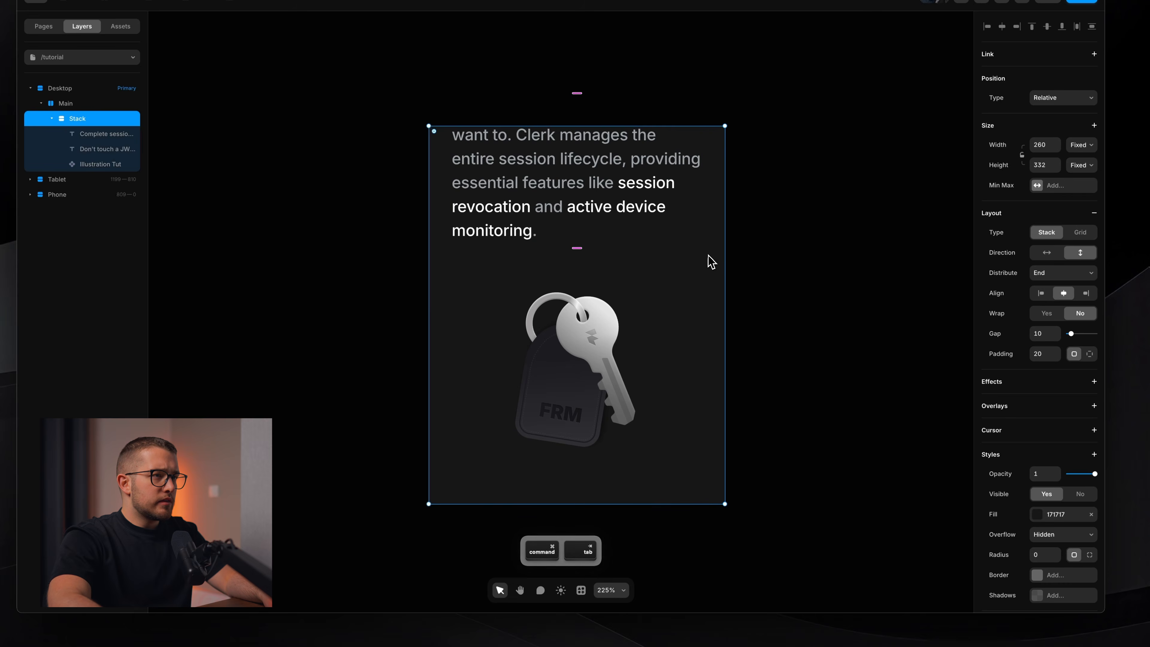
alt+click(731, 242)
click(725, 245)
drag(724, 242, 763, 241)
drag(732, 170, 732, 139)
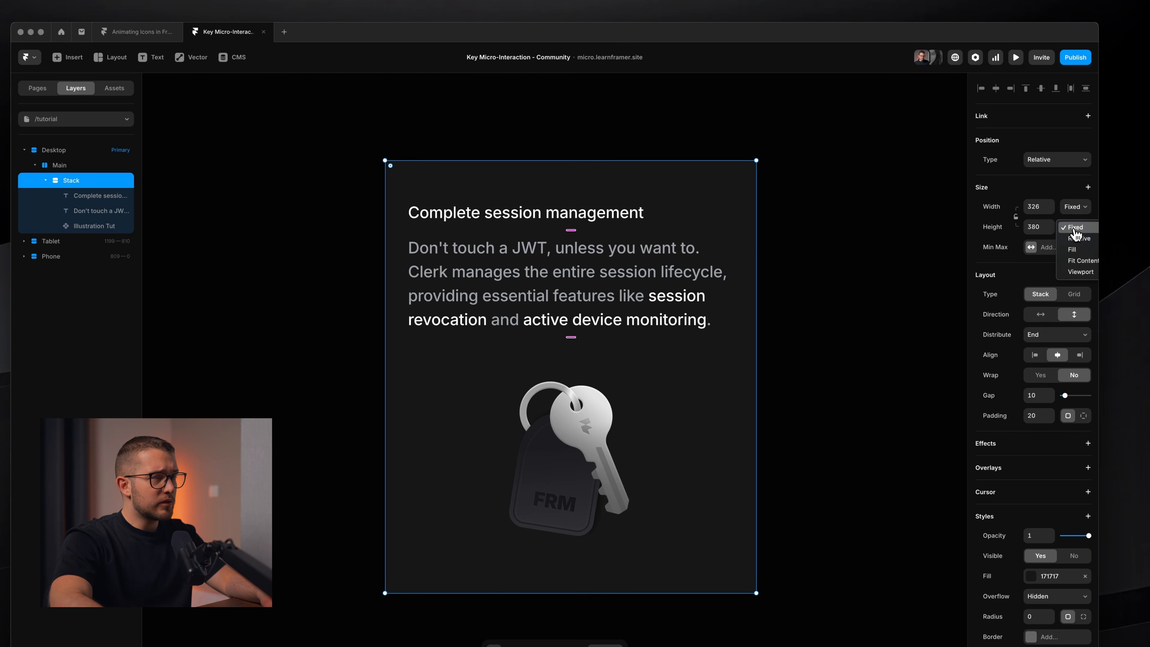
click(1084, 262)
Step: Compare with the finished preview, set the stack's padding to 24 and widen the stack to 338
key(super+Tab)
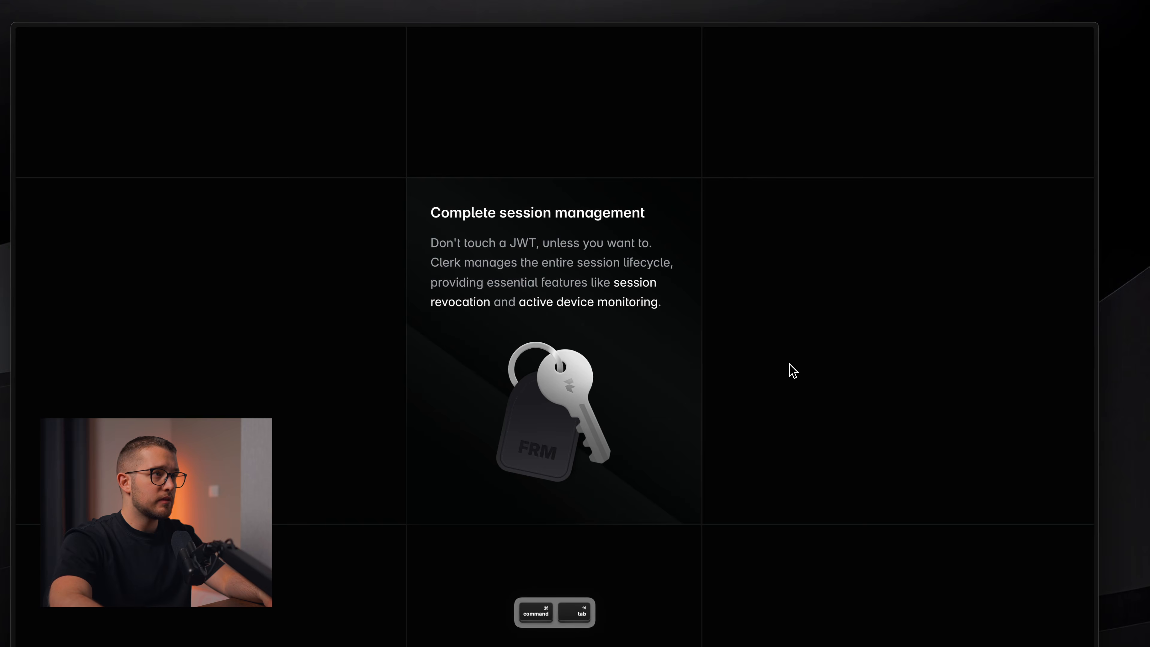
key(super+Tab)
text(24)
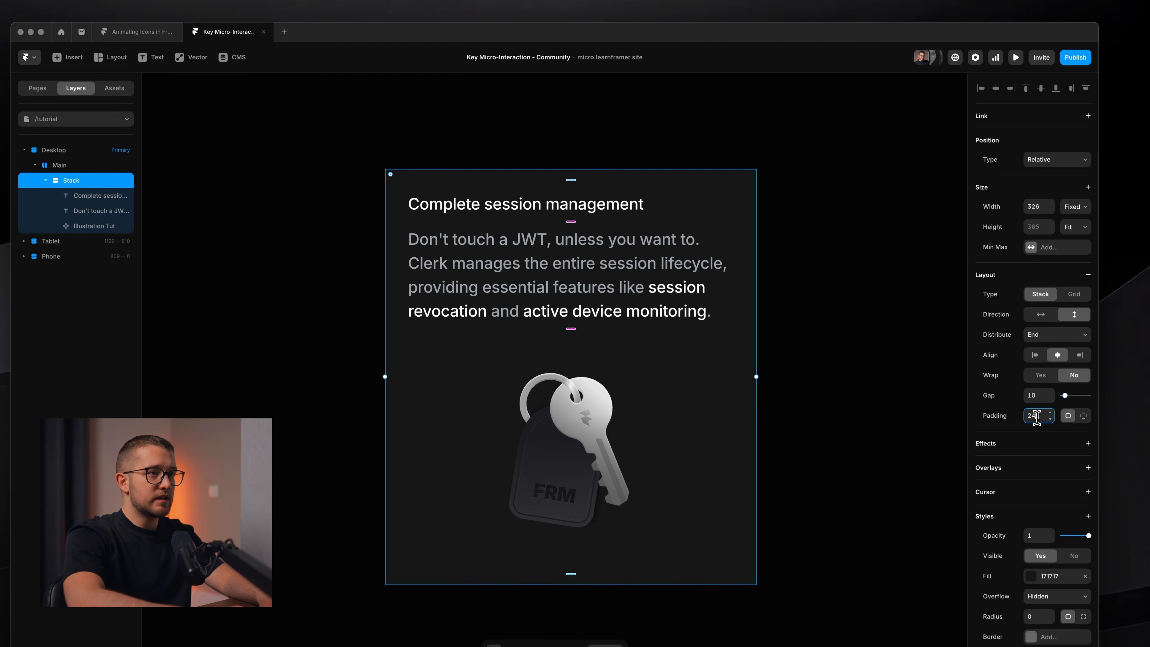
key(Return)
scroll(740, 375, down, 3)
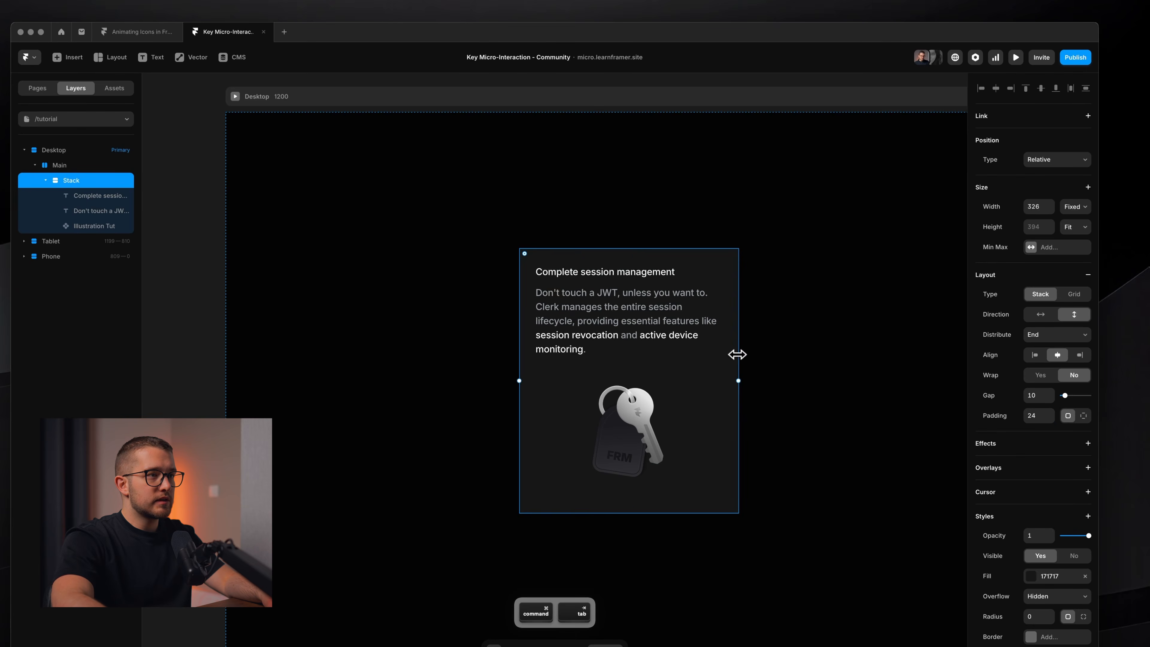
drag(738, 354, 746, 354)
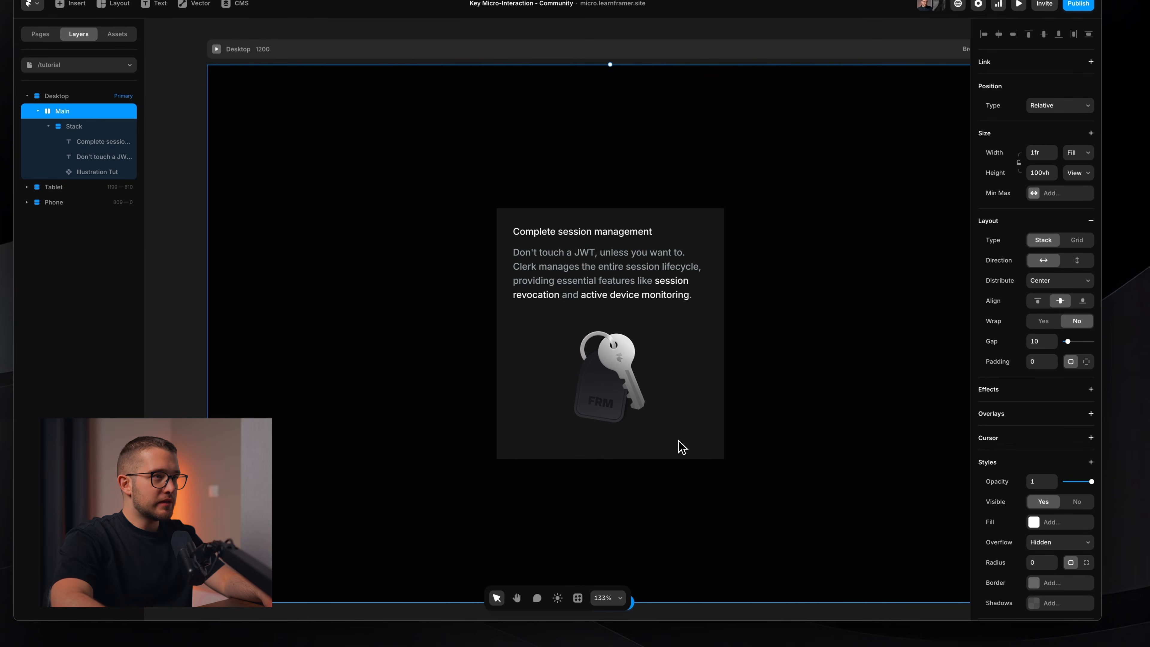
scroll(679, 447, up, 3)
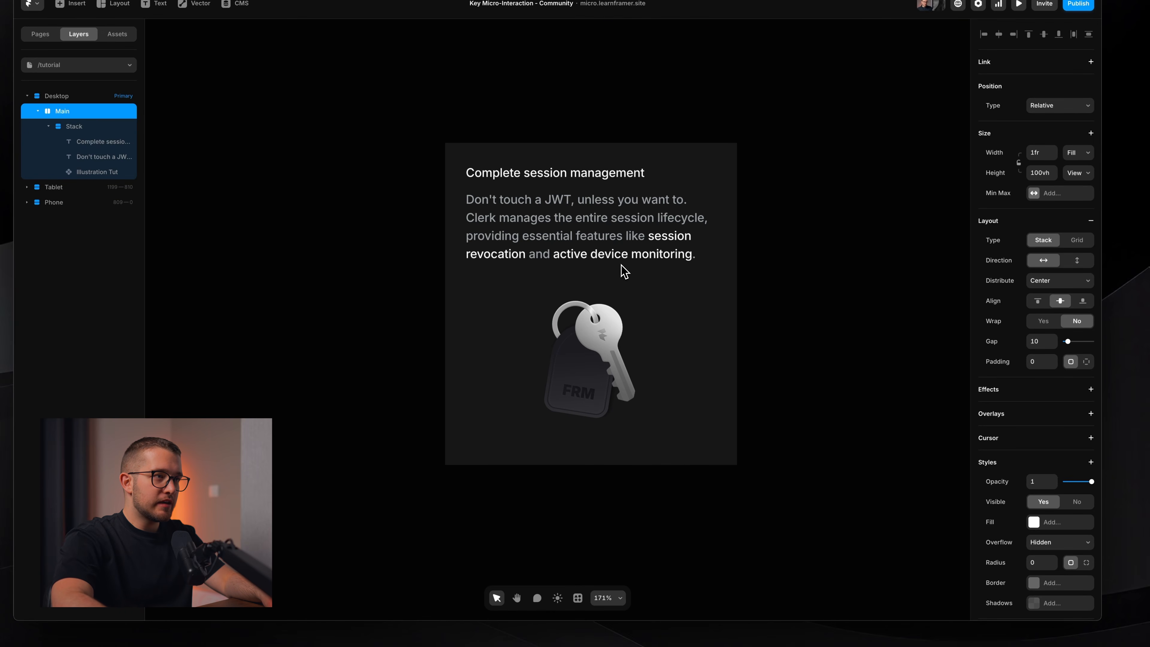
Step: Switch the stack's padding to individual sides and set the bottom padding to 0
super+click(569, 453)
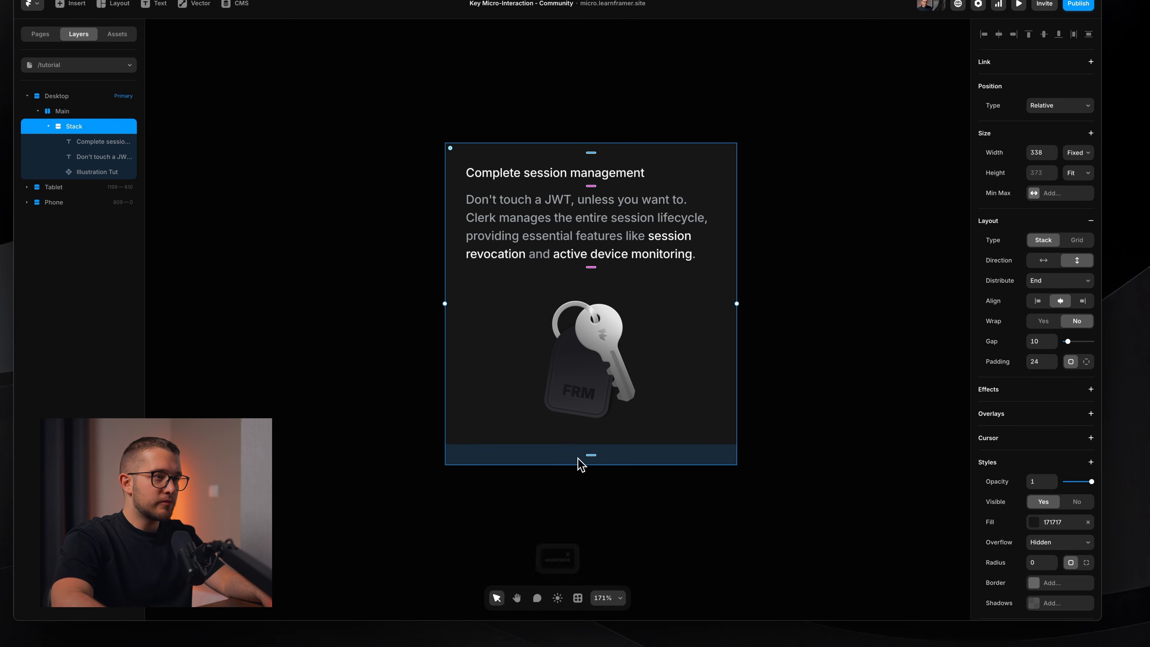
click(1086, 362)
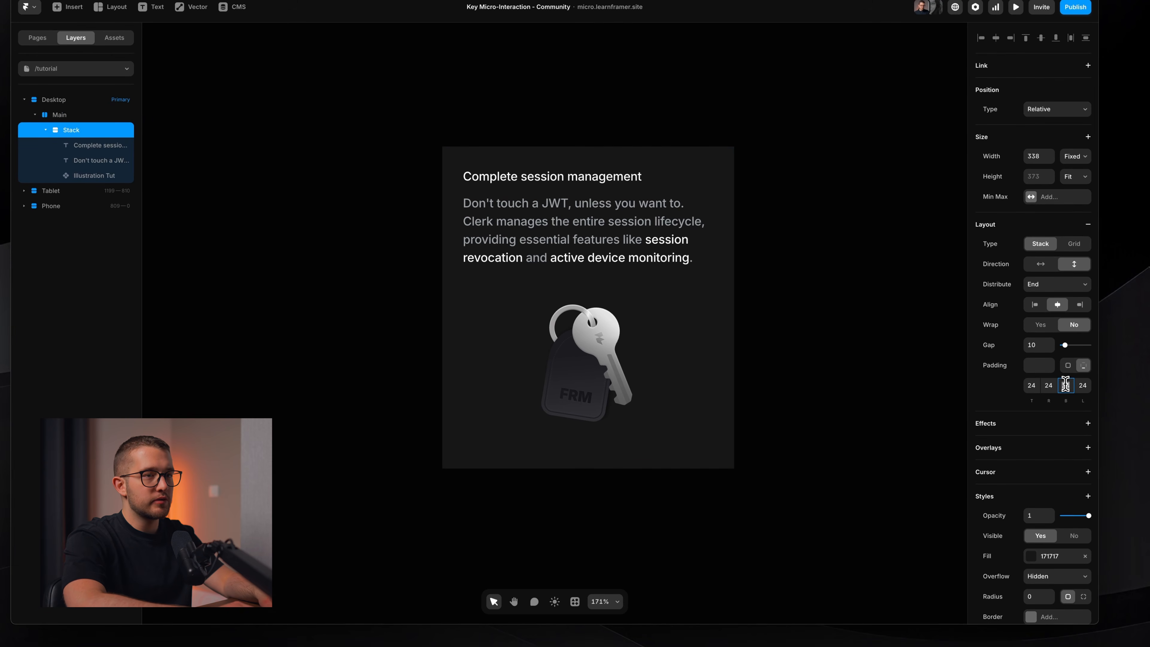
key(Return)
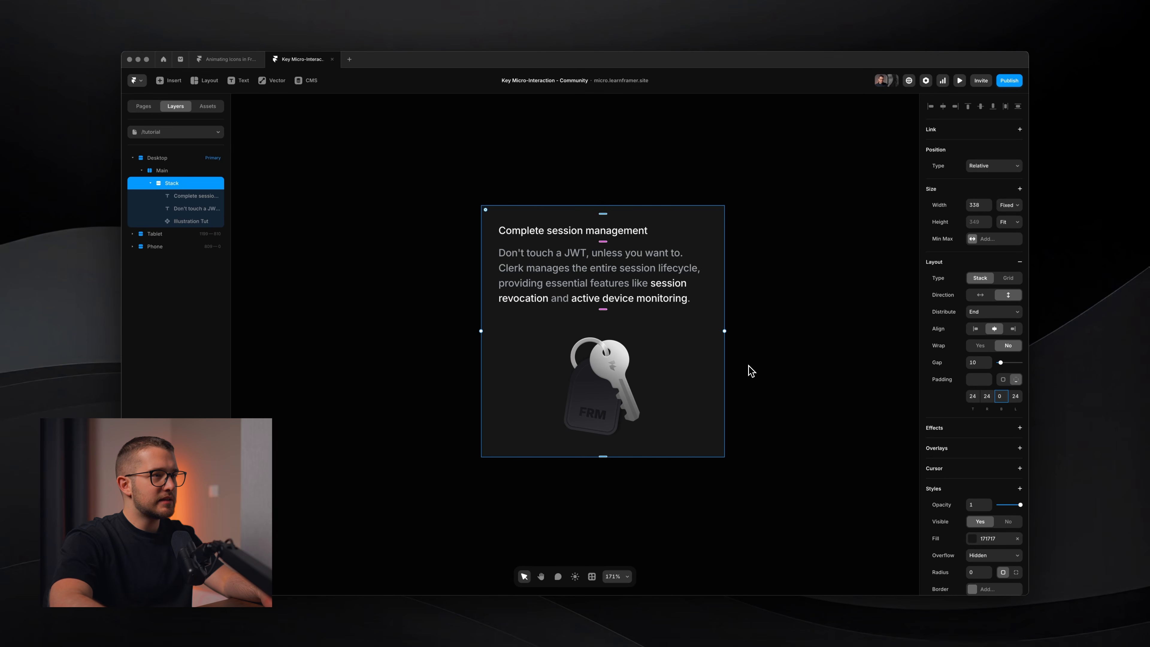
click(753, 371)
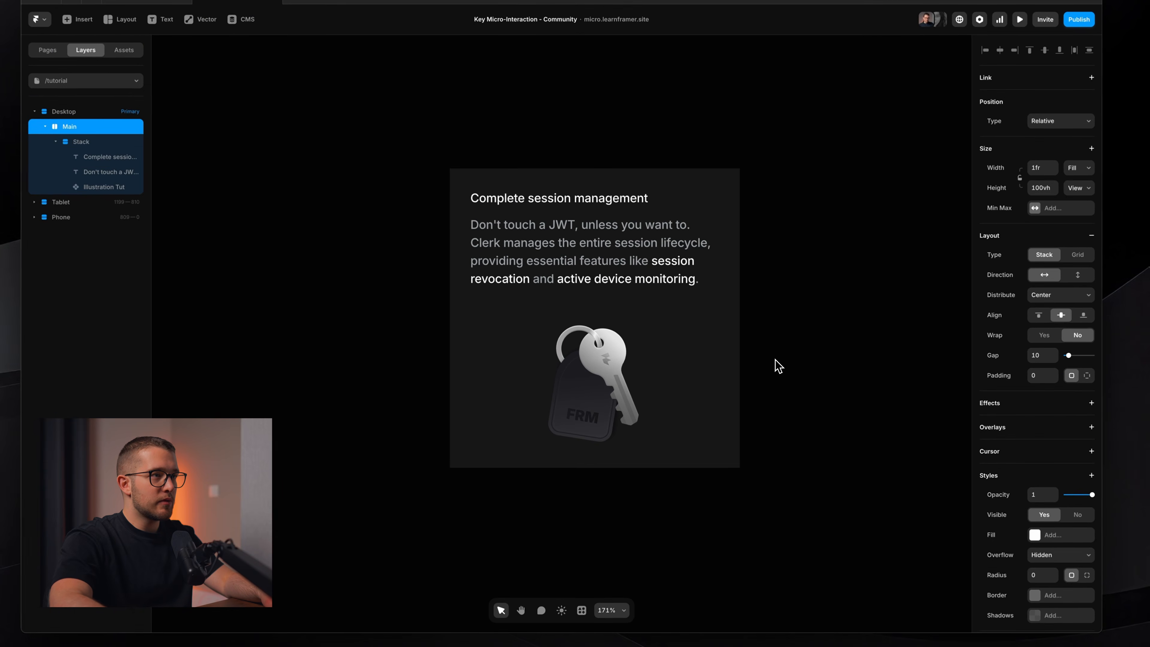
super+click(724, 352)
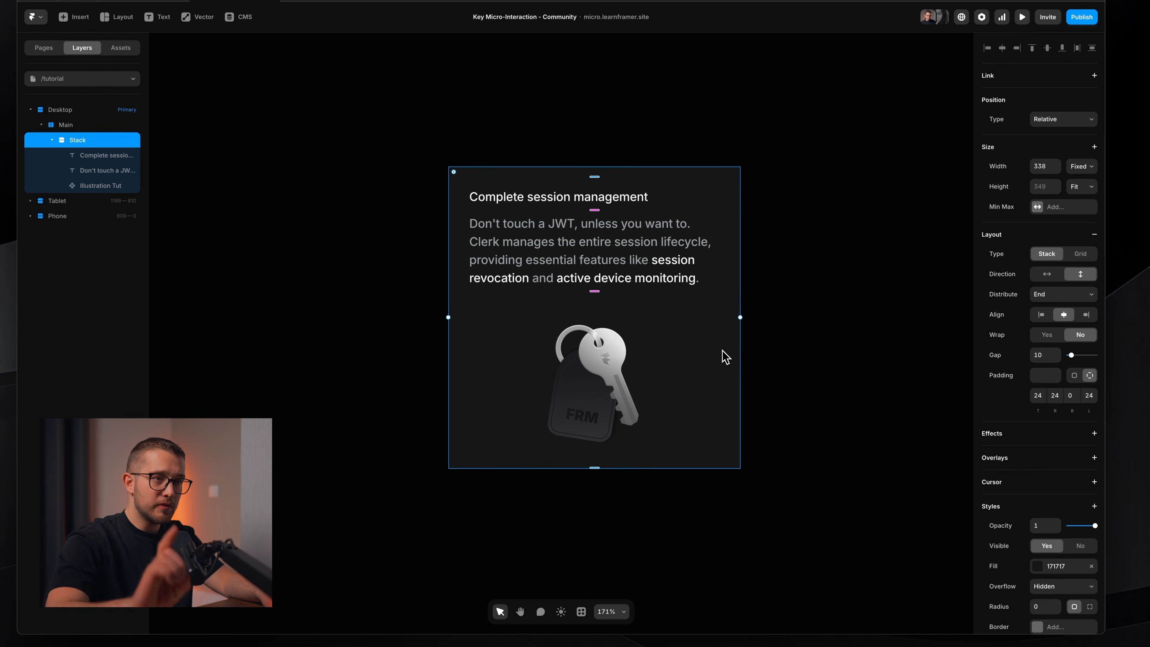
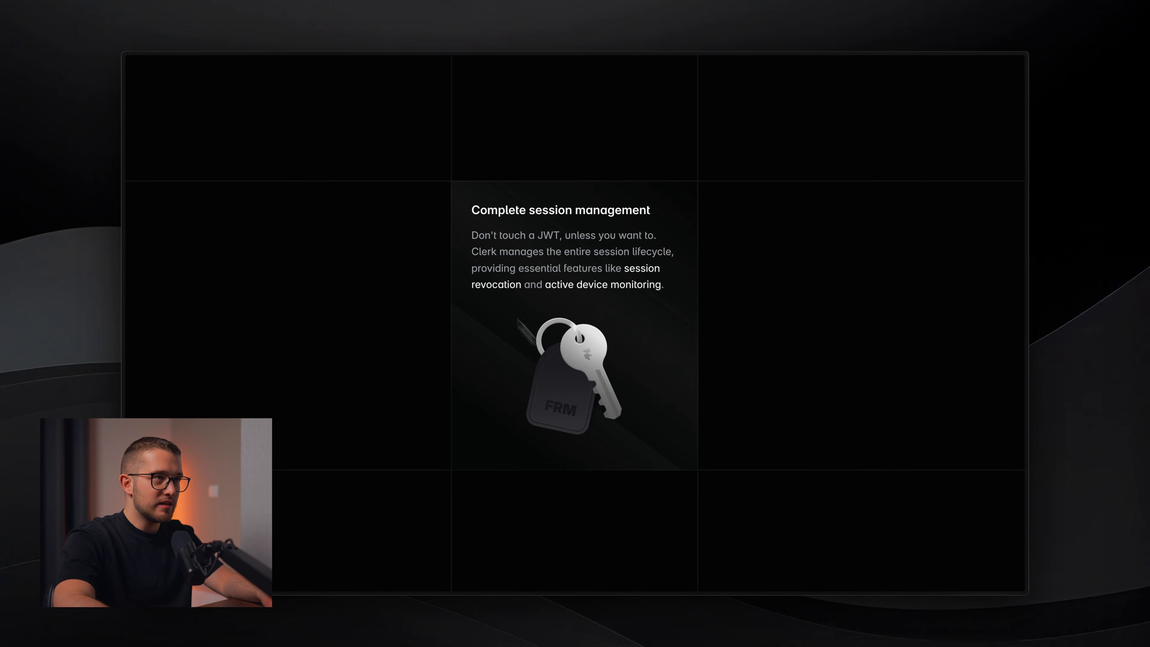
Step: Remove the dark grey fill from the stack
key(super+Tab)
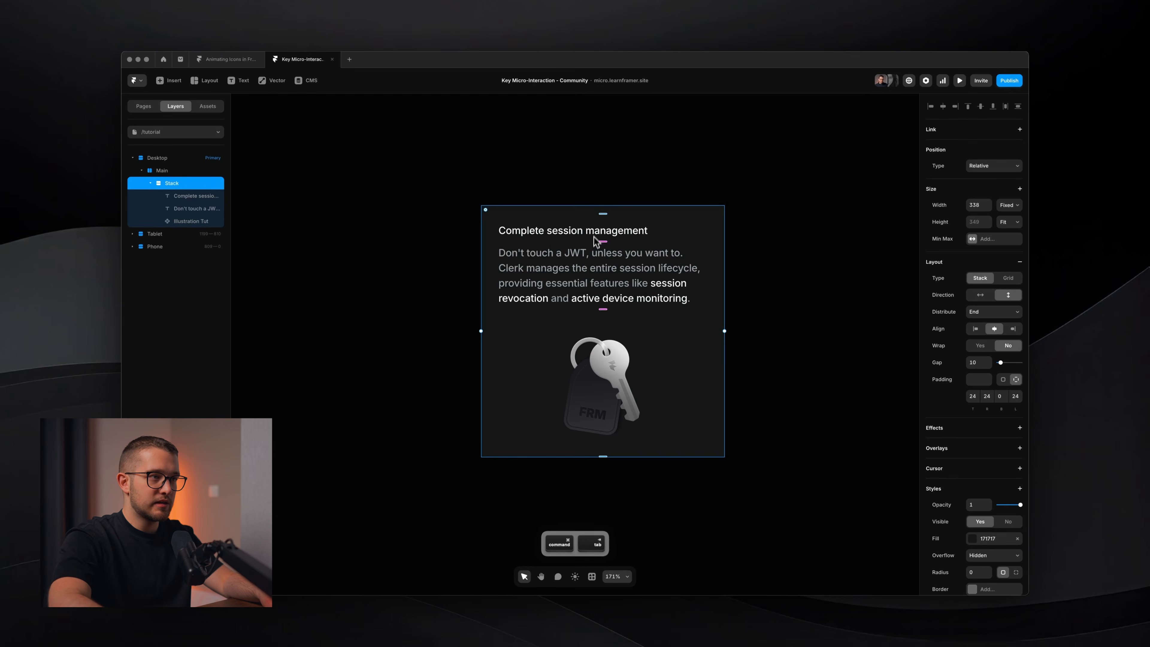
scroll(1010, 521, down, 3)
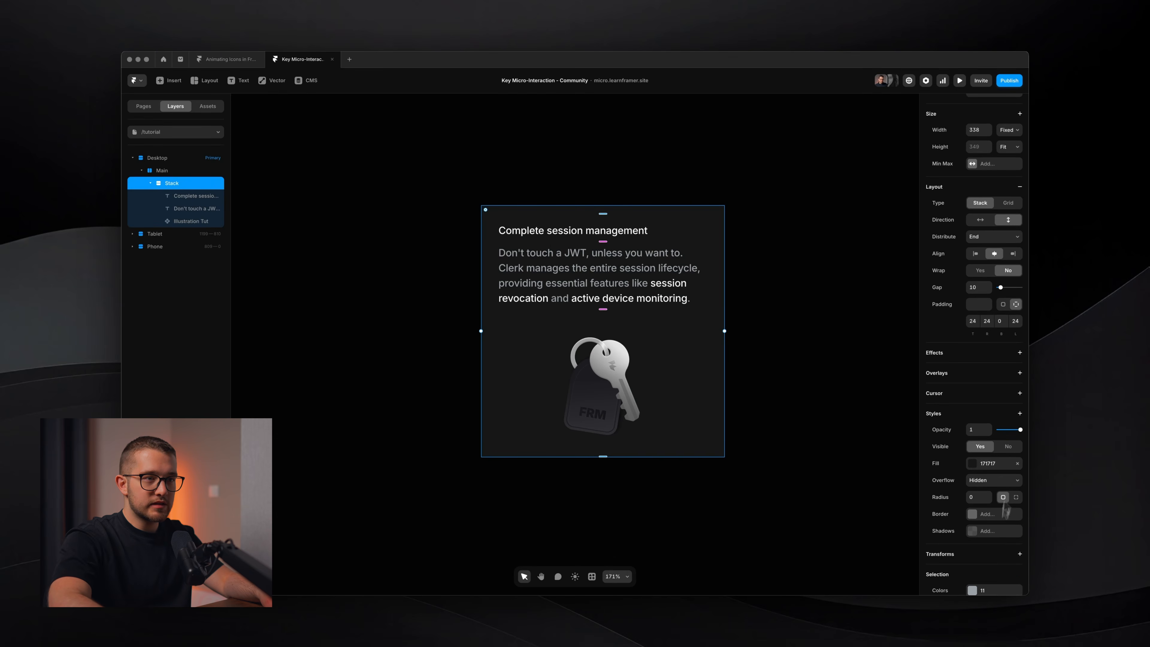
click(1017, 463)
Step: Draw a frame about 192 by 222 on the canvas beside the stack and cut it
key(f)
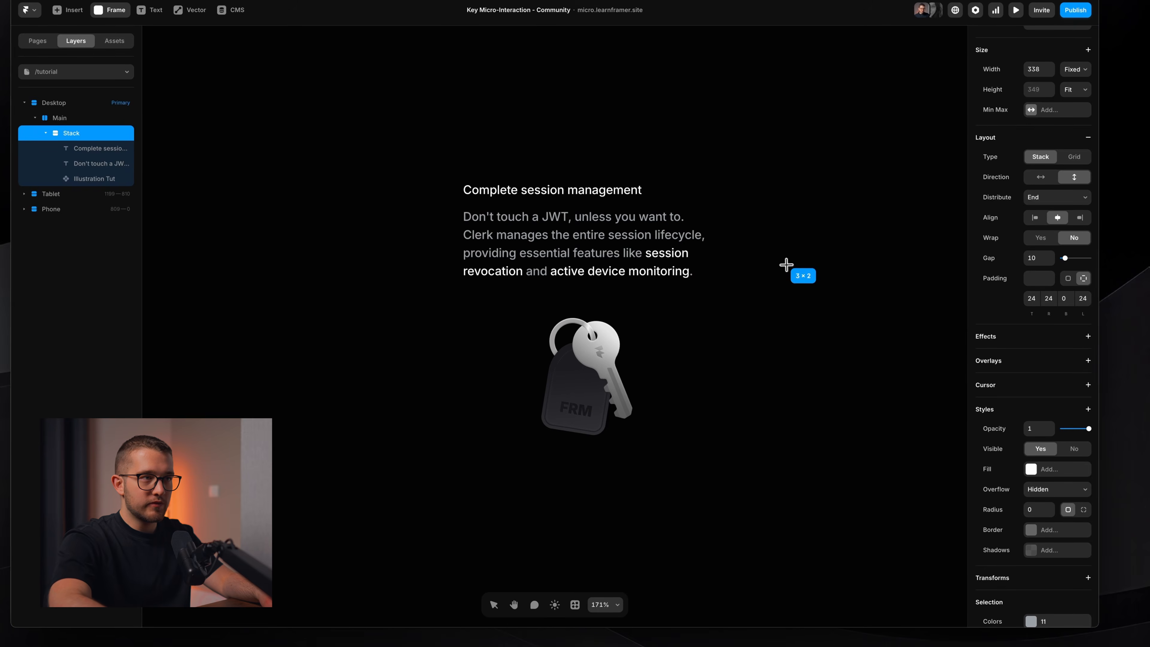
drag(789, 264, 947, 438)
key(super+z)
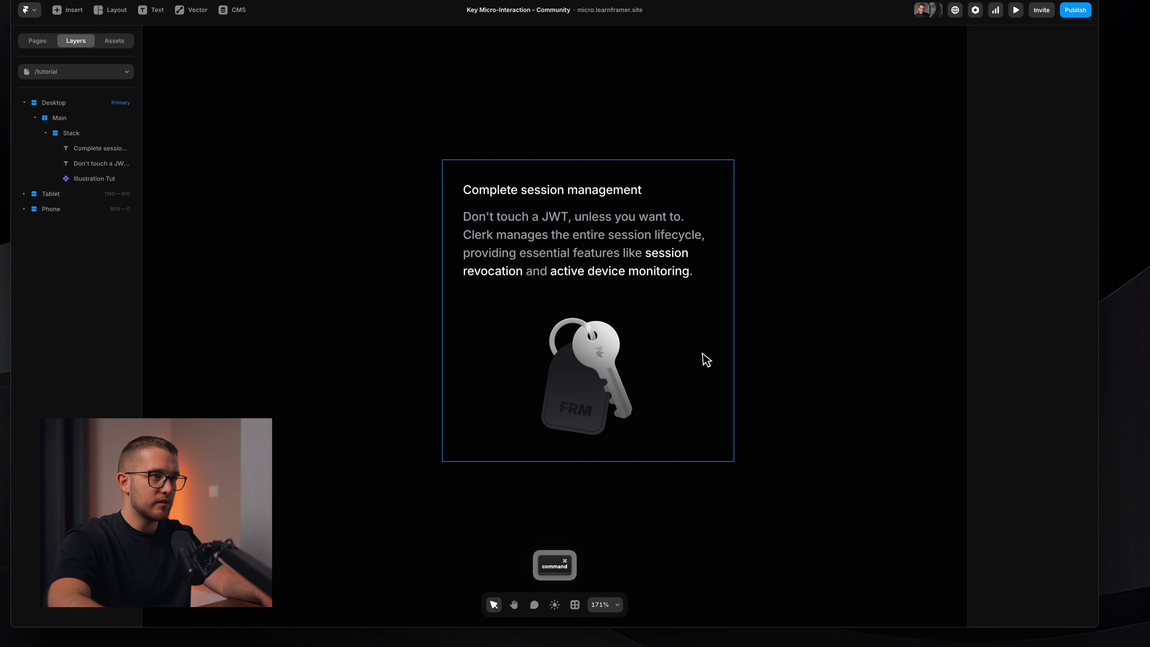
Step: Rename the stack holding the texts and key illustration as Card
super+click(721, 349)
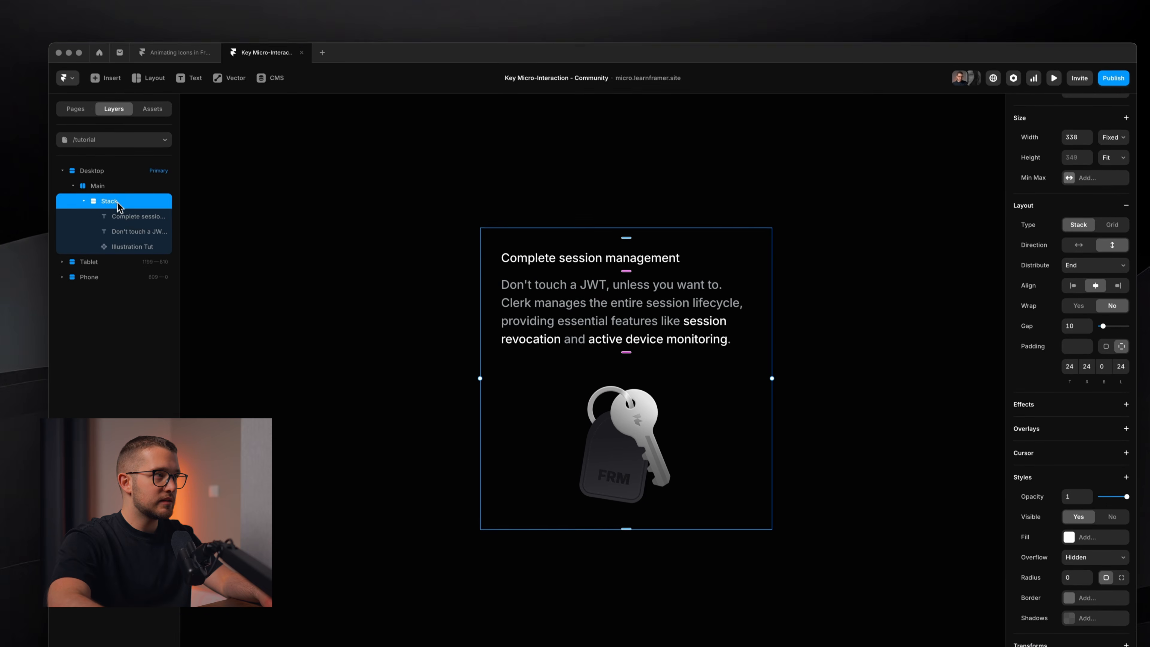
double_click(110, 201)
text(Card)
key(Return)
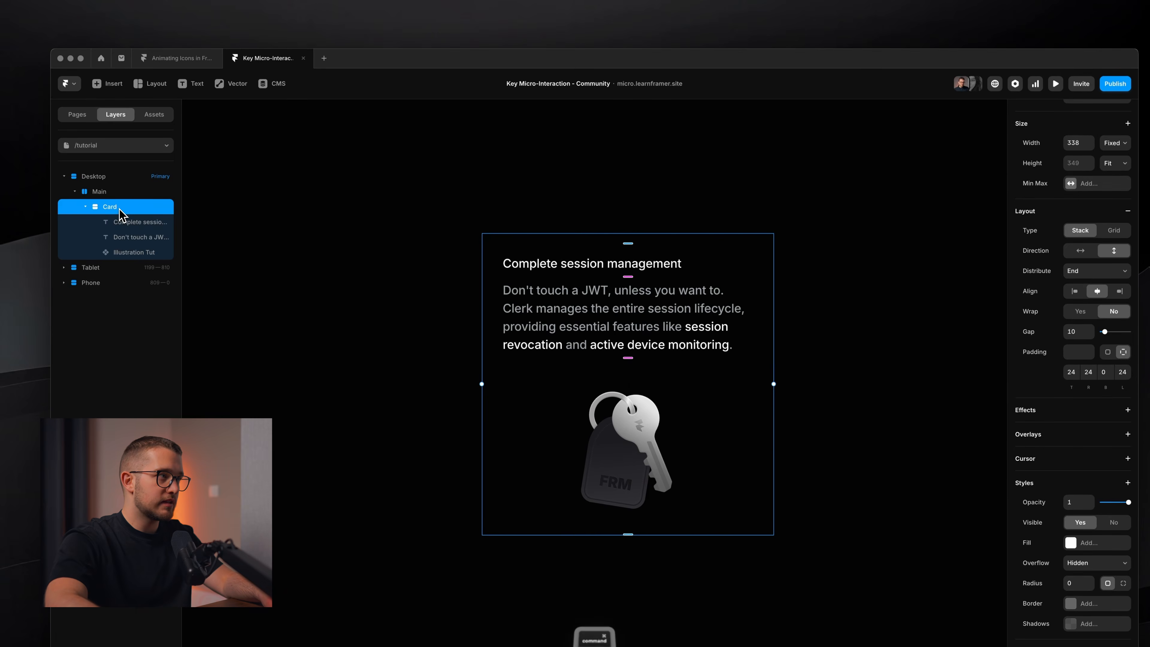
Step: Paste the cut frame into the Card and set its position type to Absolute
key(super+v)
click(1092, 186)
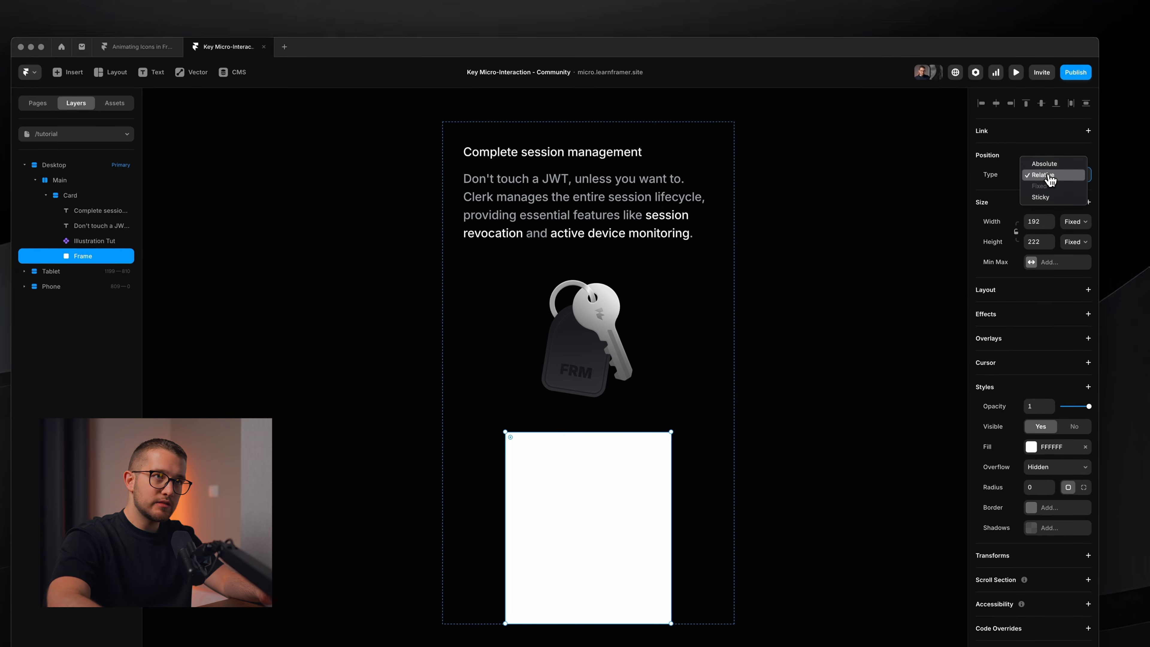
click(1049, 165)
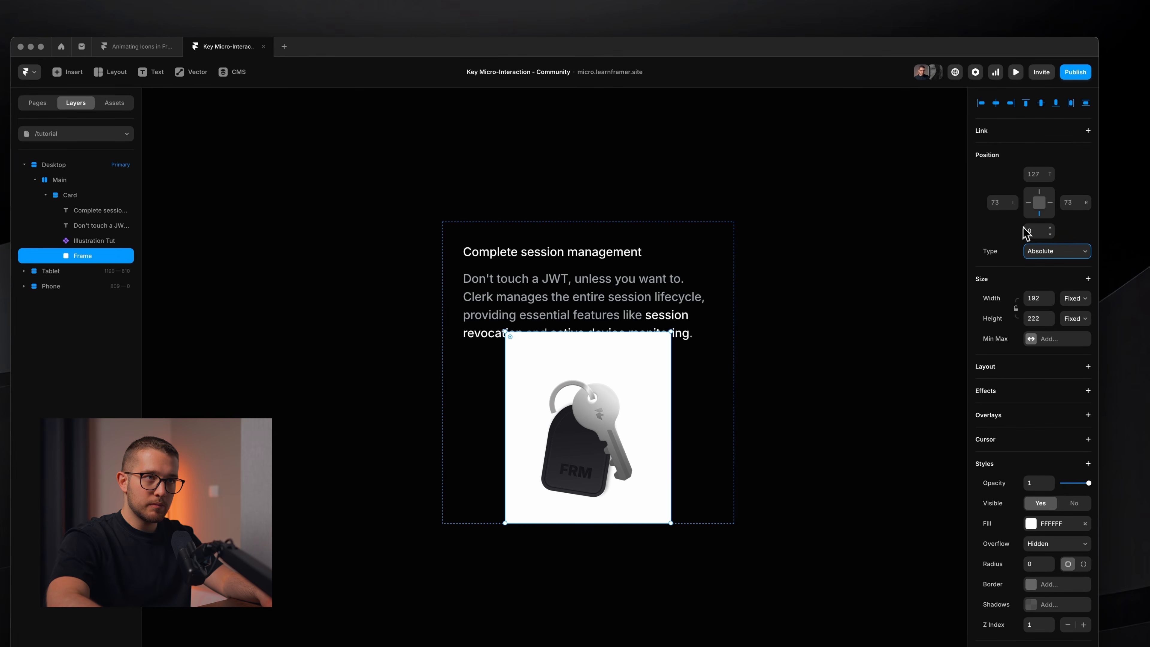
Step: Stretch the white frame across the whole card by setting its top, left and right offsets to 0
click(1031, 179)
text(0)
click(1081, 206)
text(0)
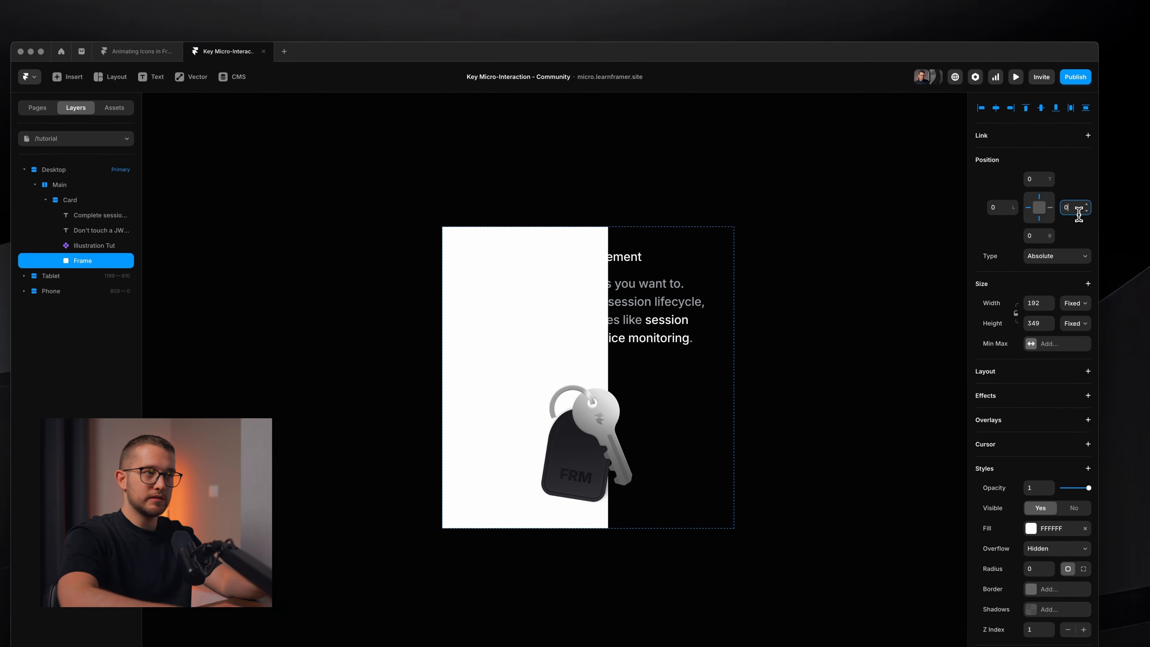
key(Return)
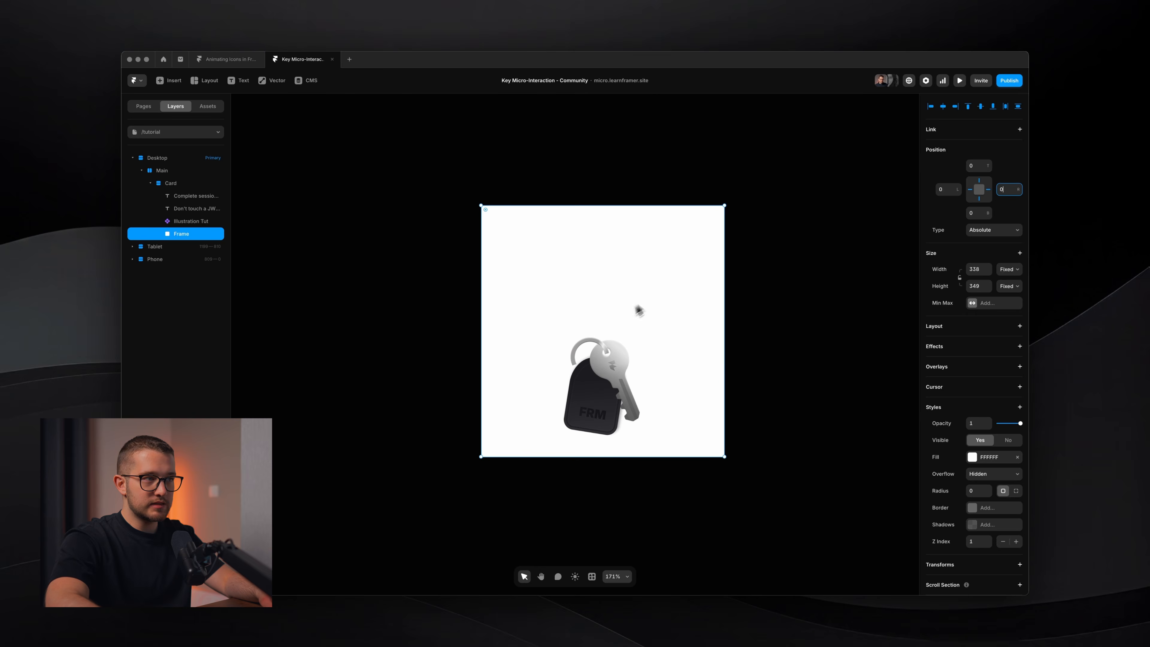
Step: Give the heading, description and key illustration a shared Z Index of 4, removing the mistakenly added Select style
click(191, 221)
shift+click(196, 195)
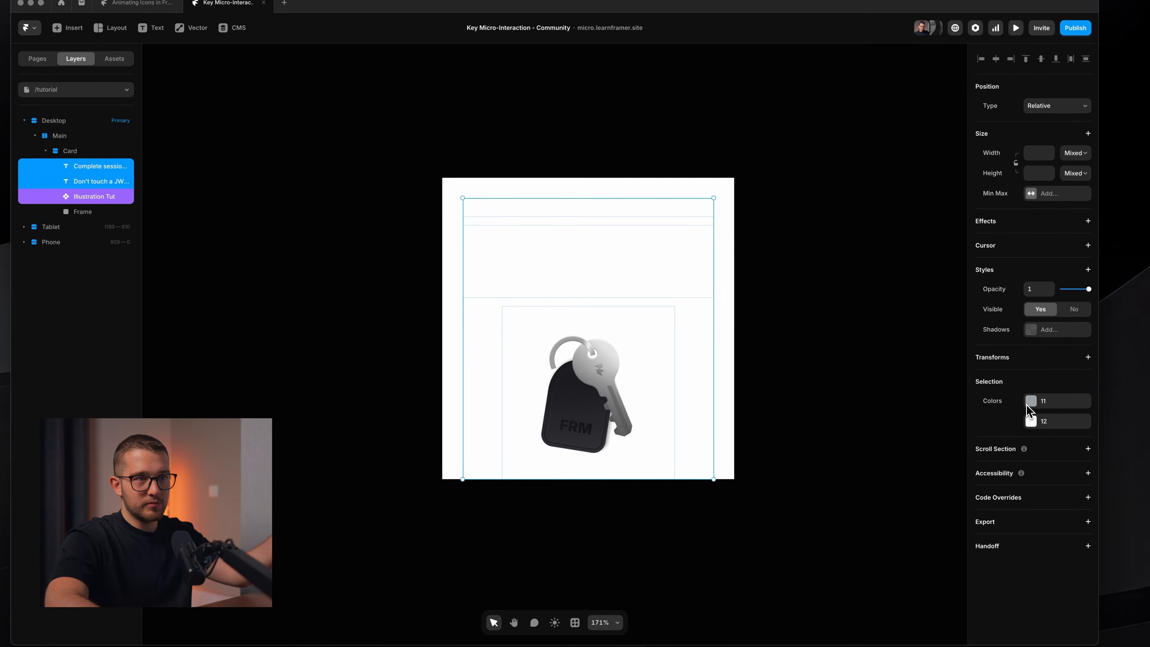
click(1060, 278)
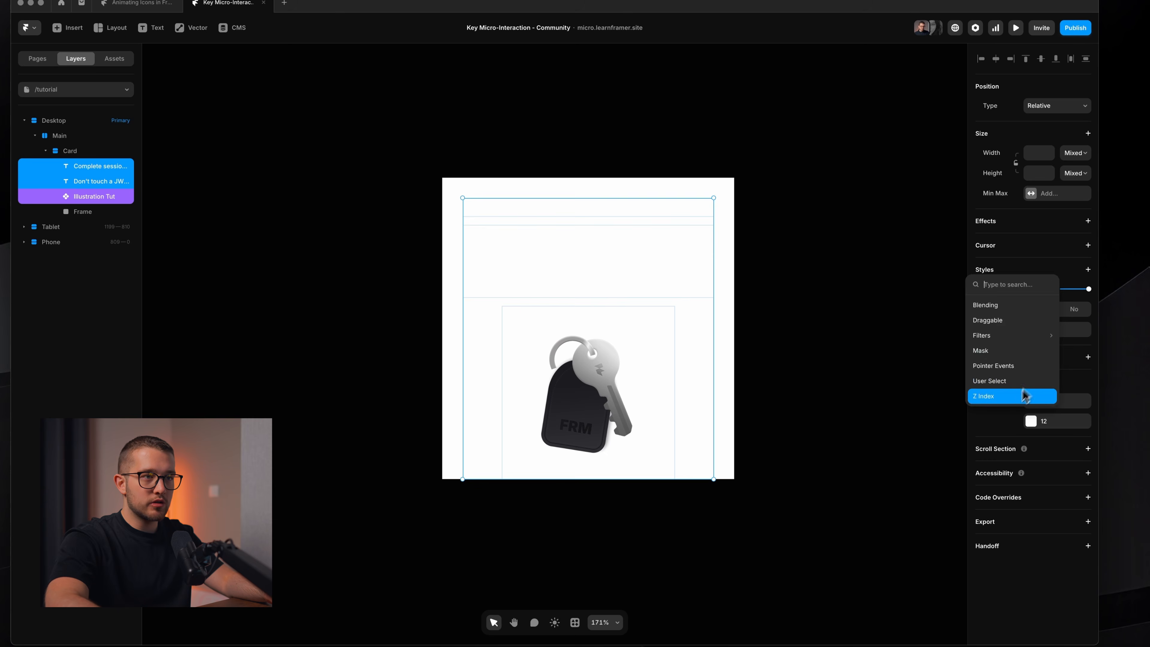
click(1017, 394)
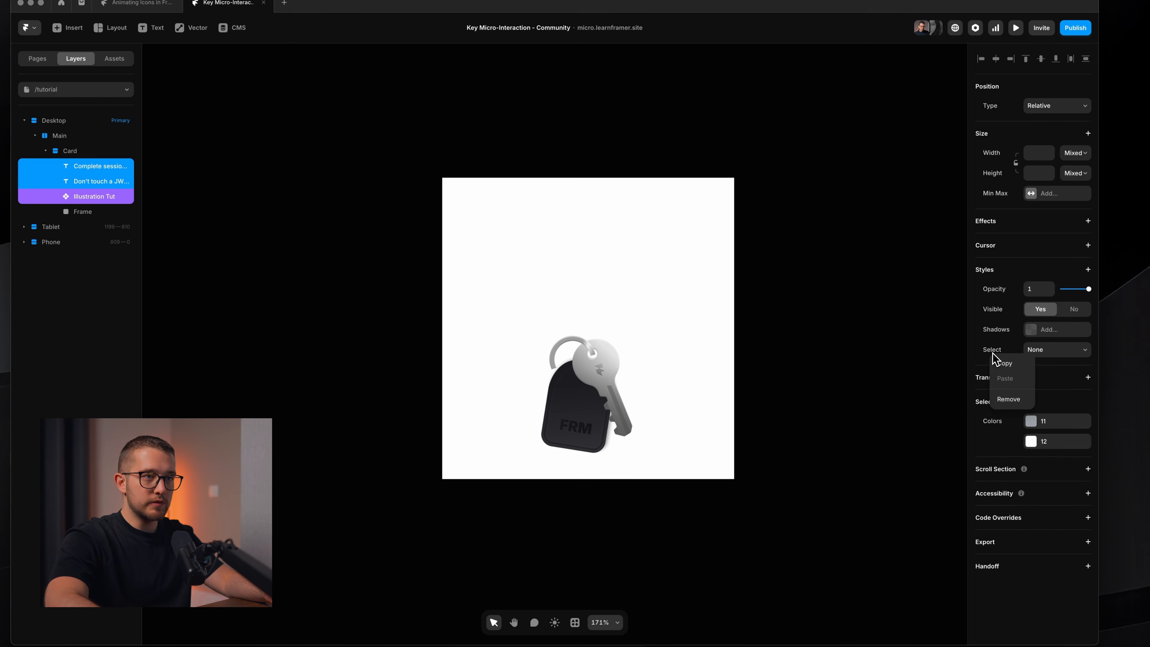
click(1010, 400)
click(1086, 271)
click(1030, 393)
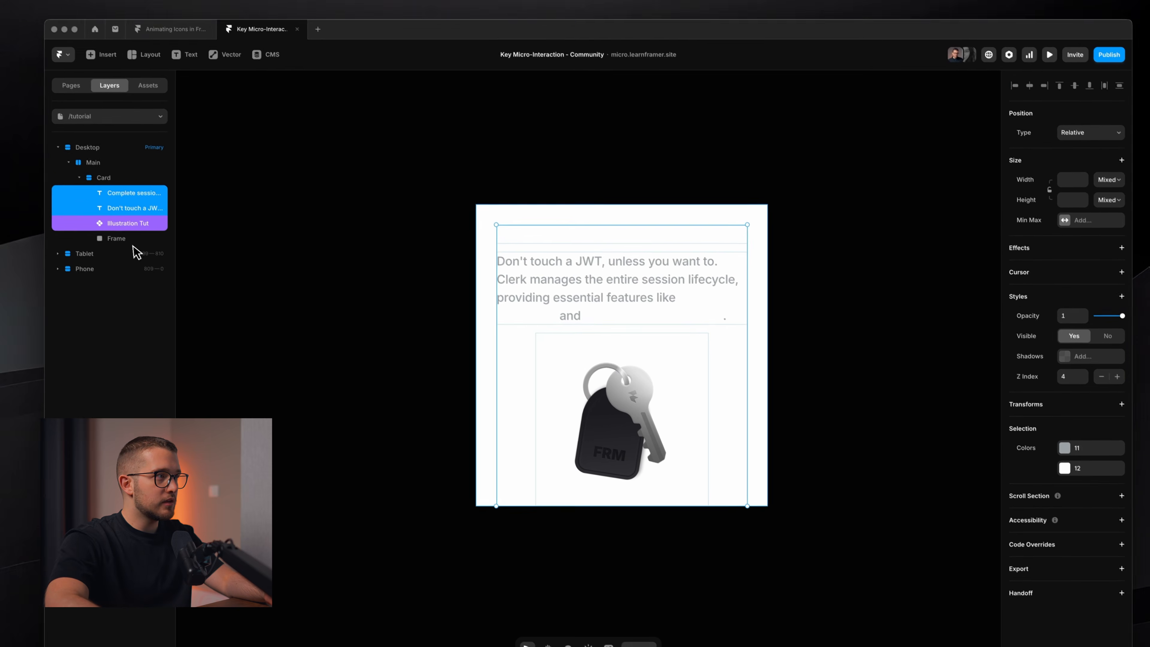
Step: Rename the white frame inside the Card as BG
click(130, 241)
key(super+r)
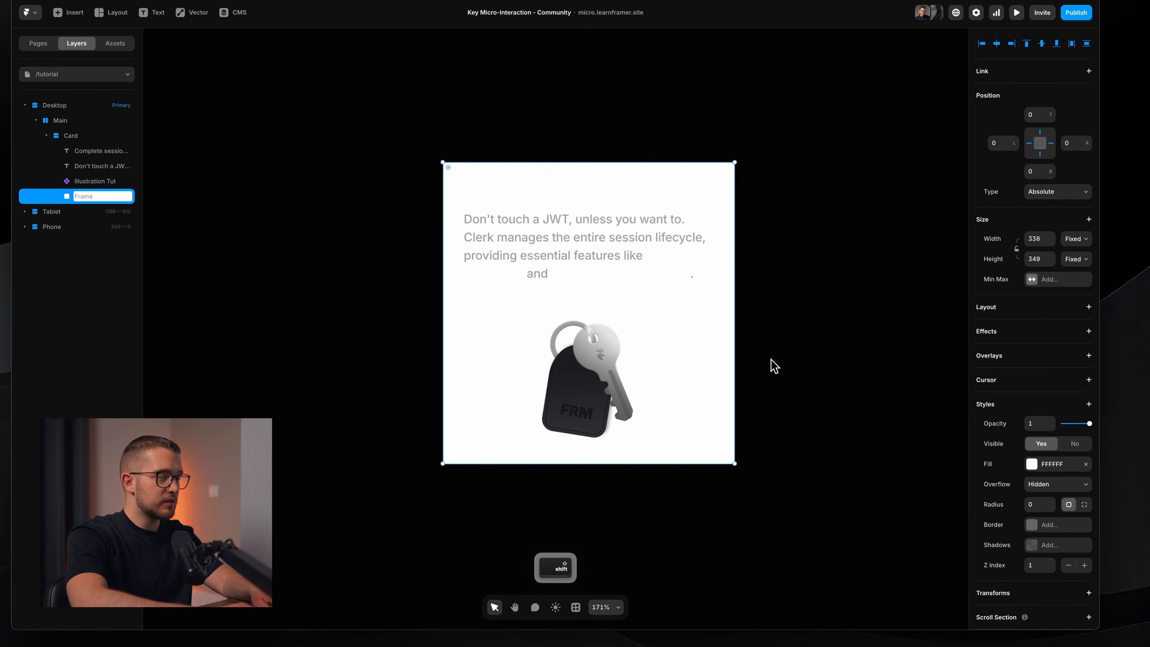
text(BG)
key(Return)
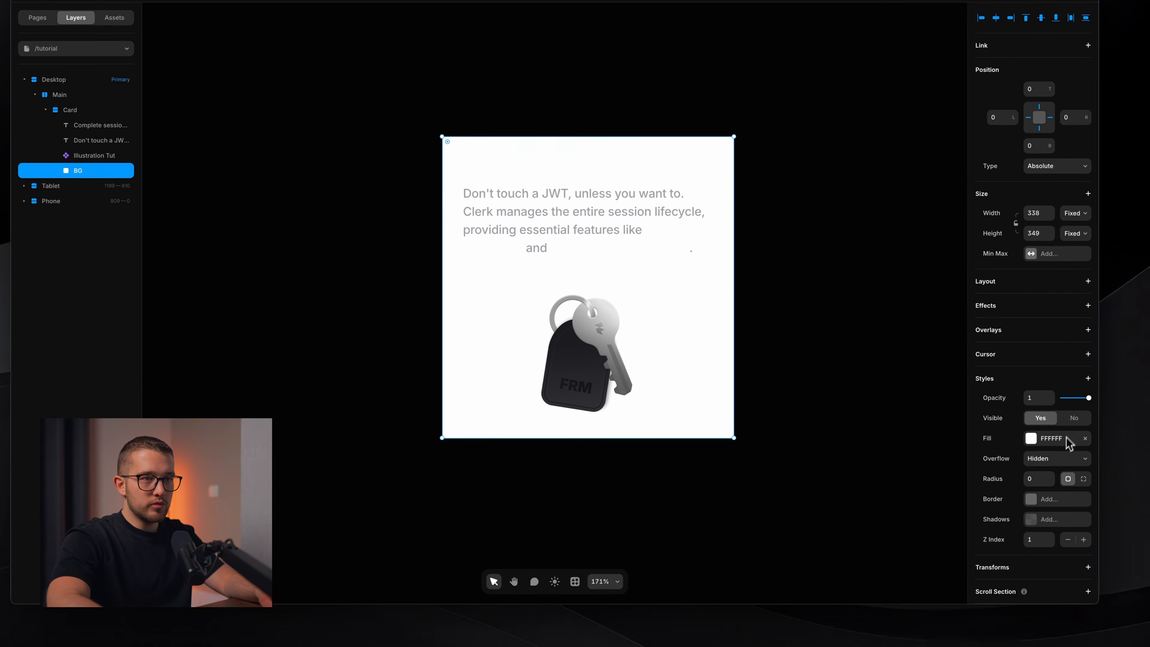
Step: Change the BG layer's fill to a Linear gradient running diagonally from the card's upper-right corner to its lower-left corner
mouse_move(1090, 423)
mouse_down()
mouse_move(1059, 401)
mouse_move(1087, 401)
mouse_up()
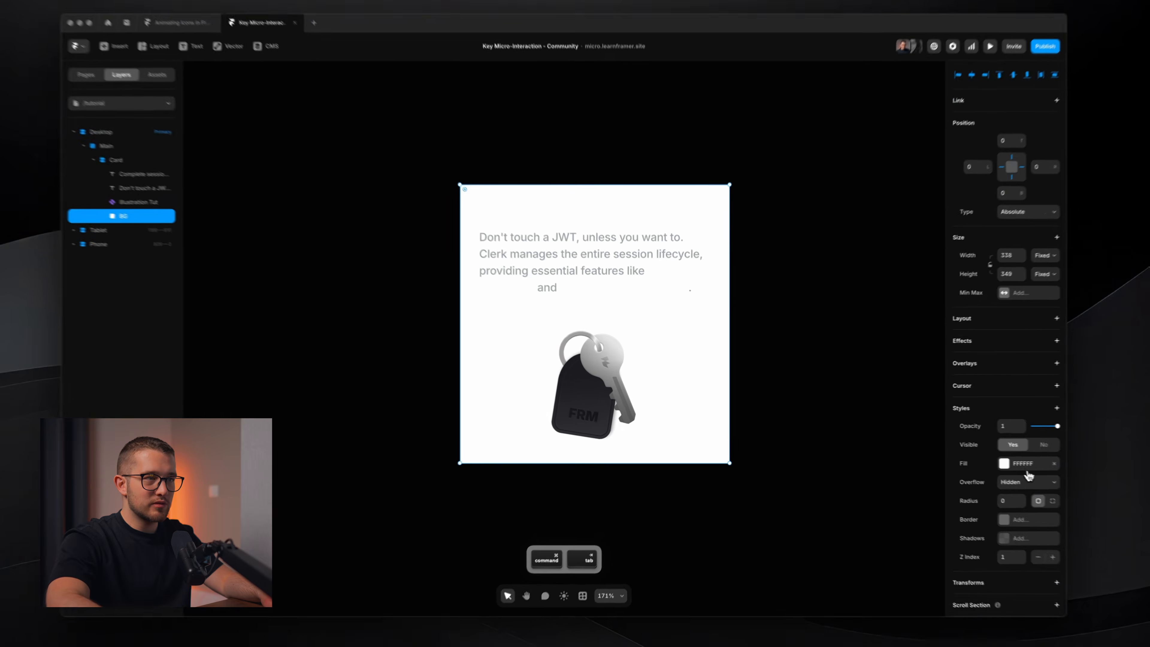
click(1028, 477)
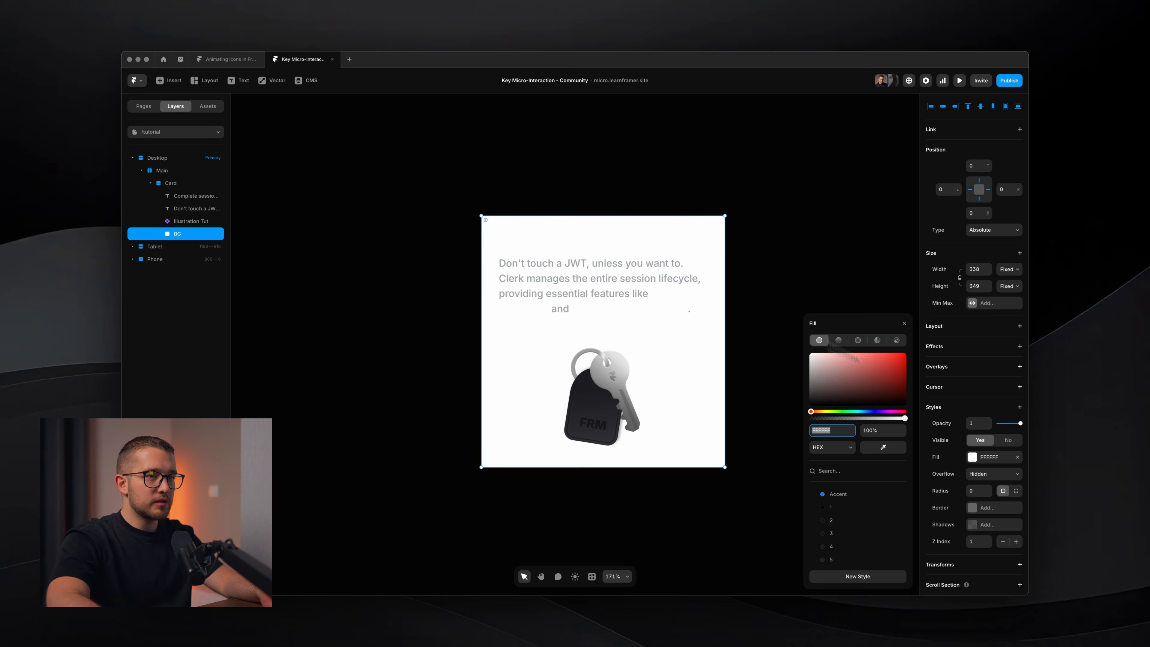
click(1050, 470)
click(1050, 470)
click(869, 335)
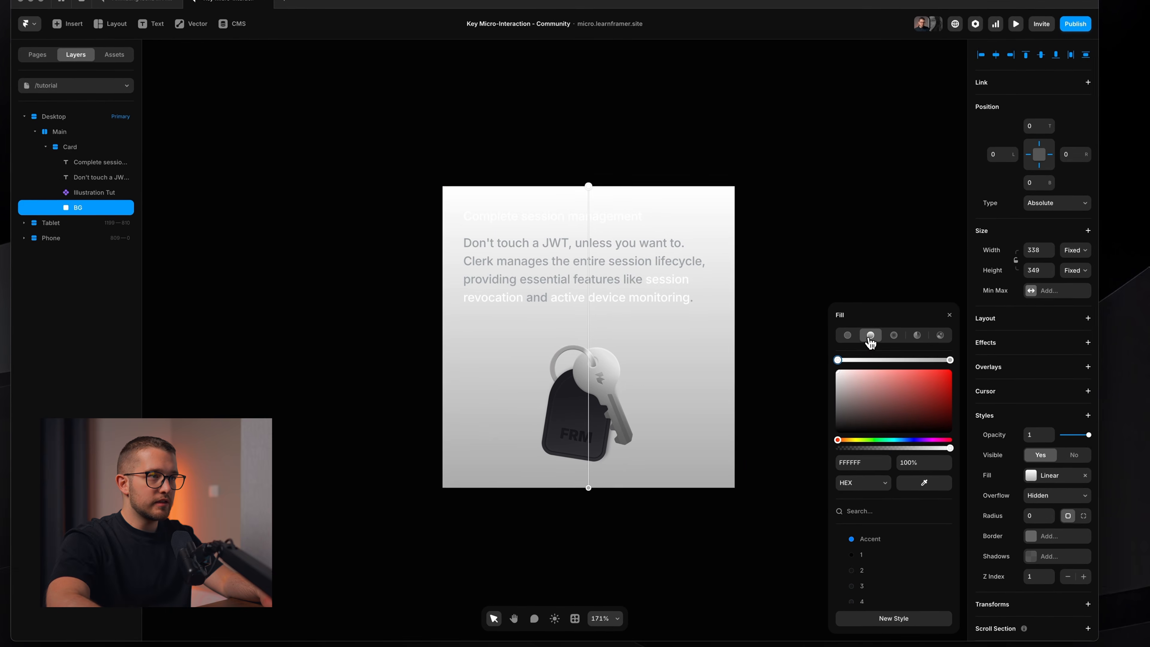
drag(598, 184, 790, 209)
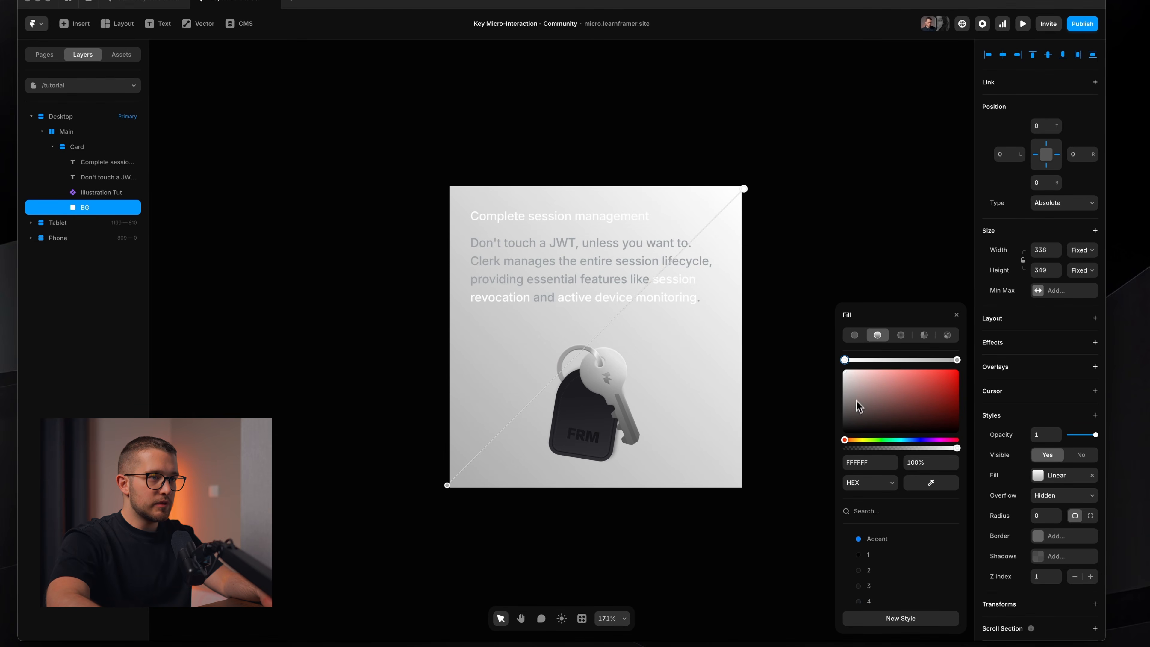
Step: Set both end stops of the BG gradient to 050505 and add a 131314 stop between them, nearer the upper-right end
drag(859, 407, 837, 460)
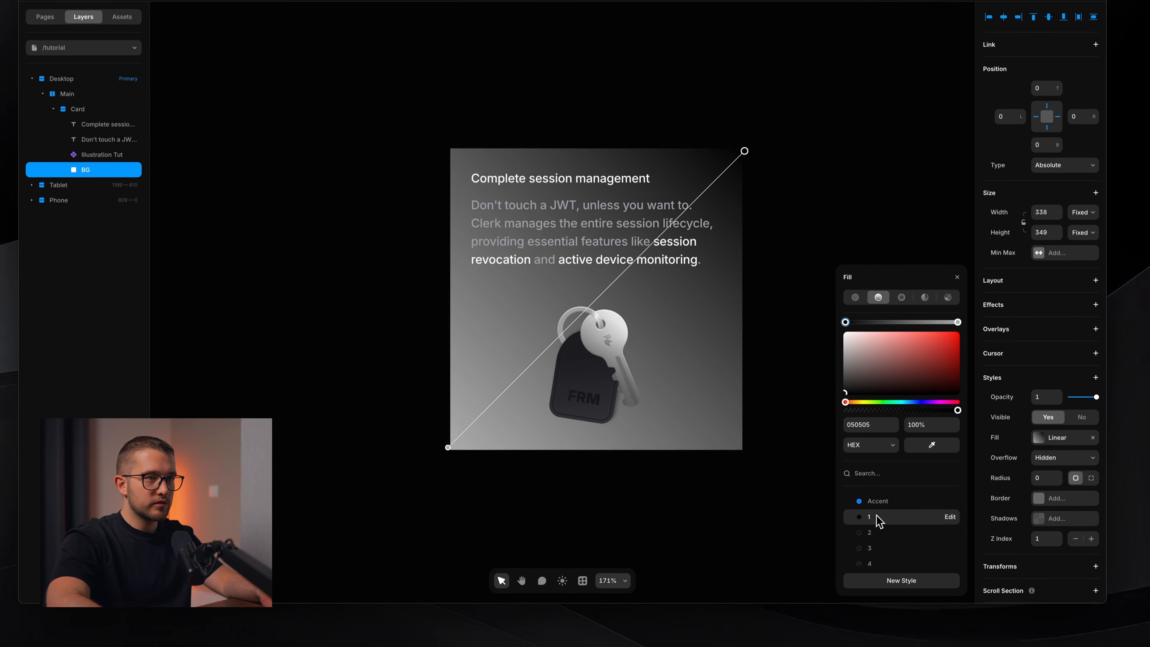
click(876, 555)
click(887, 513)
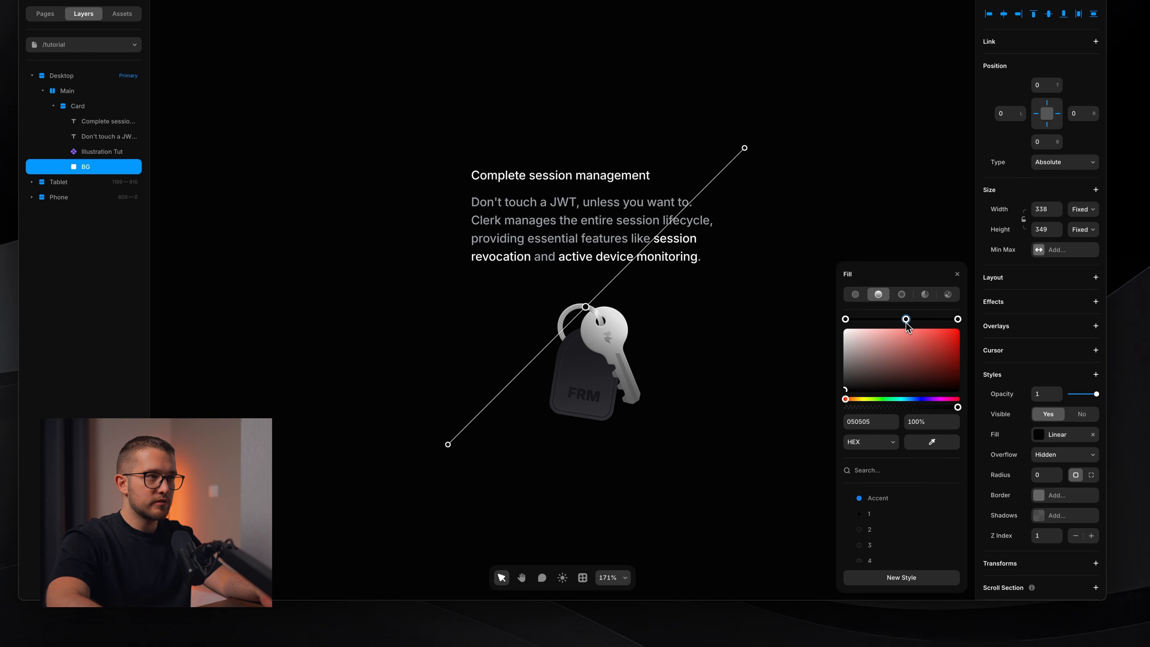
click(877, 533)
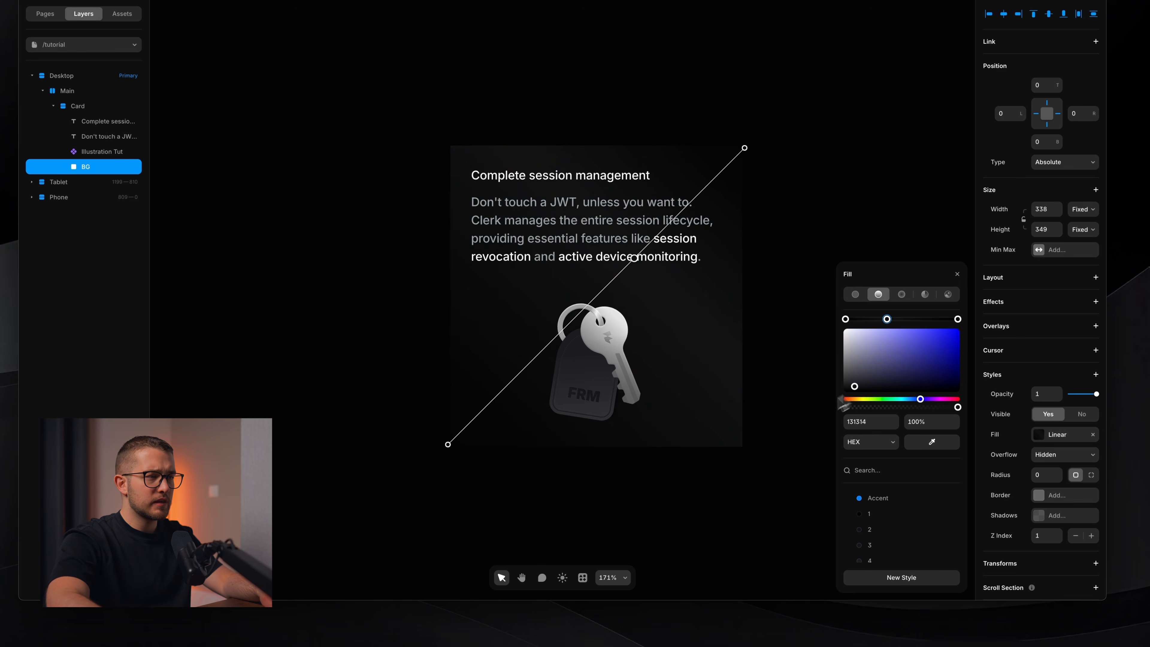
click(730, 470)
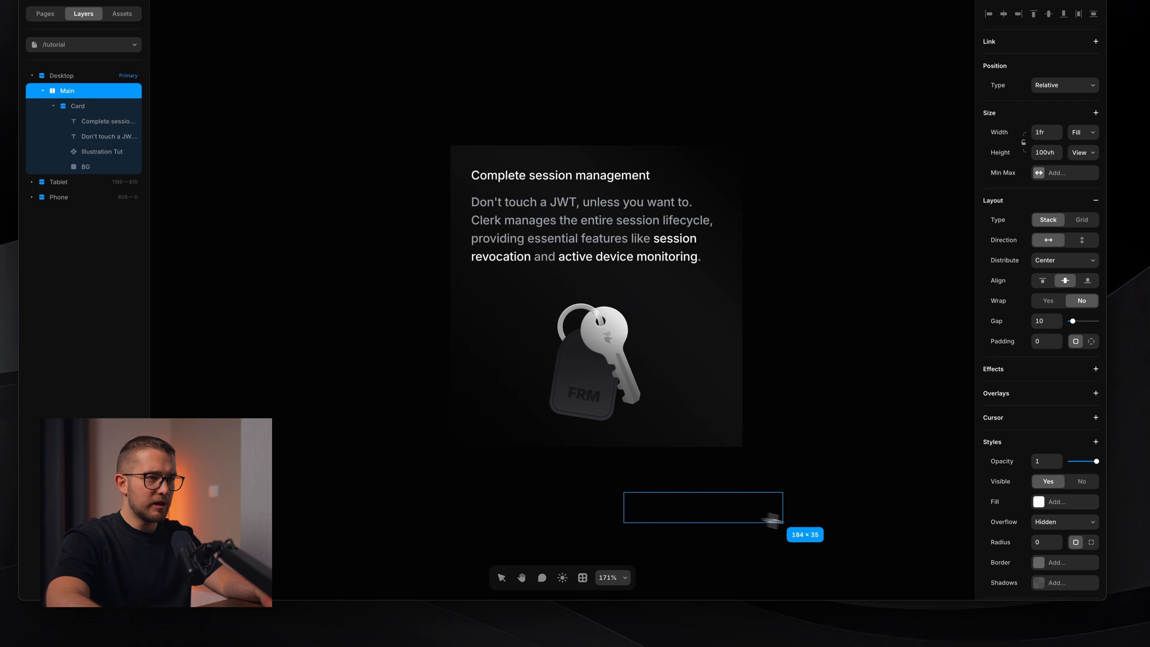
Step: Draw a frame about 267 × 79 below the card, cut it and paste it inside BG
drag(782, 522, 855, 564)
key(super+z)
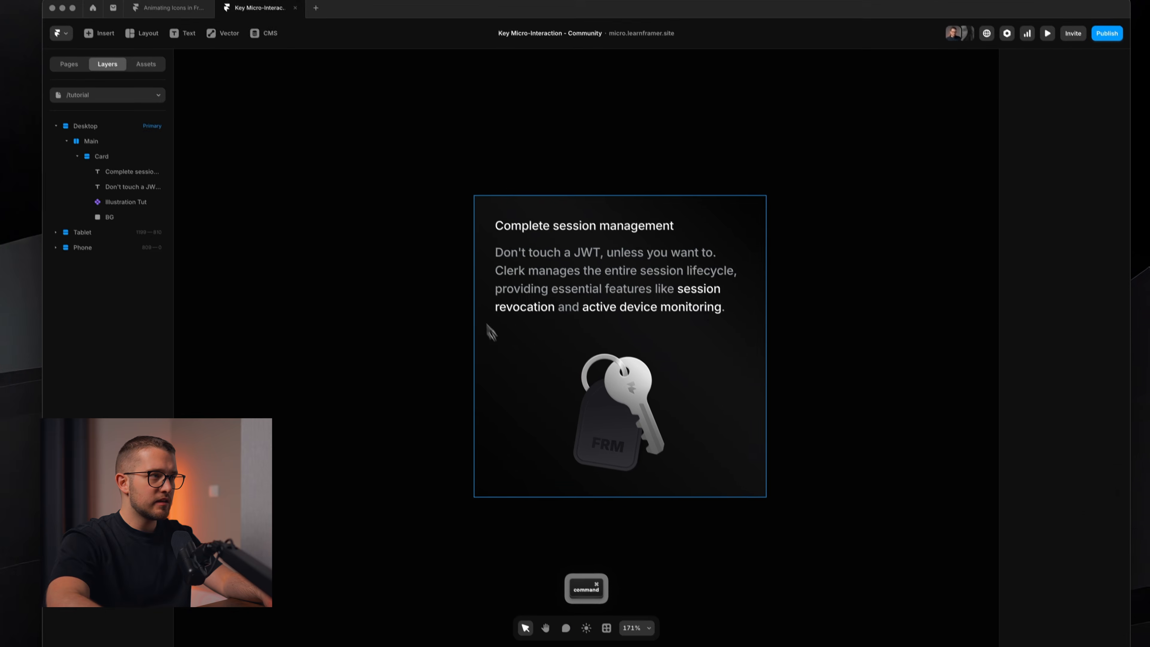
click(109, 167)
key(super+v)
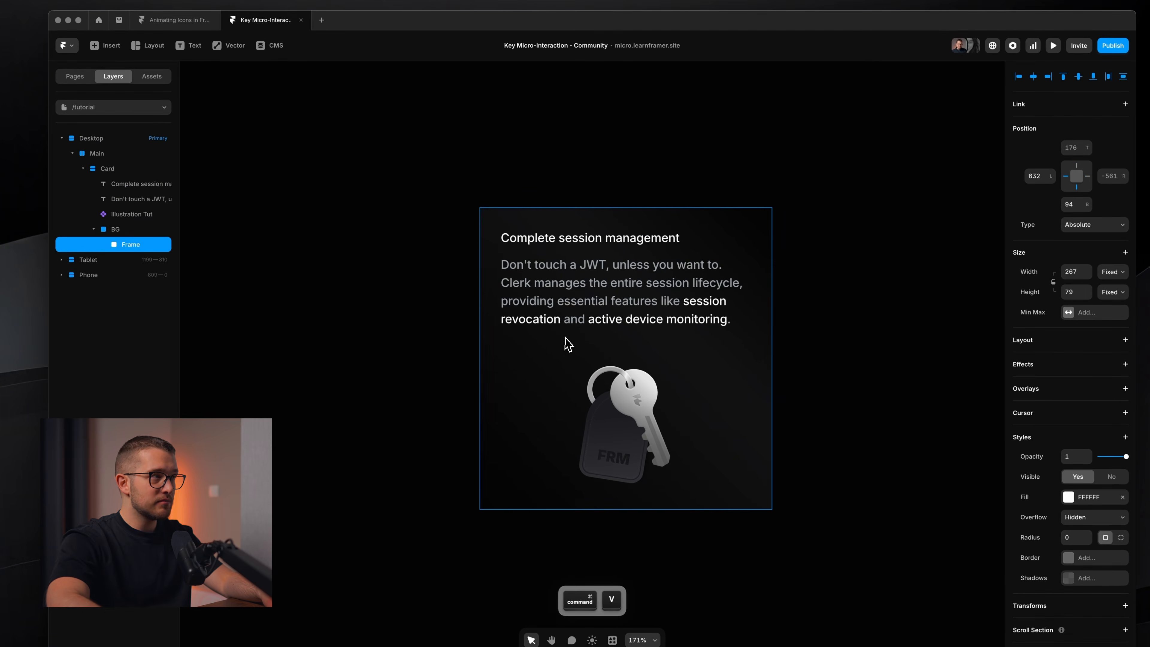
Step: Move the white frame over the middle of the card while keeping it nested inside BG
scroll(566, 342, right, 10)
key(alt)
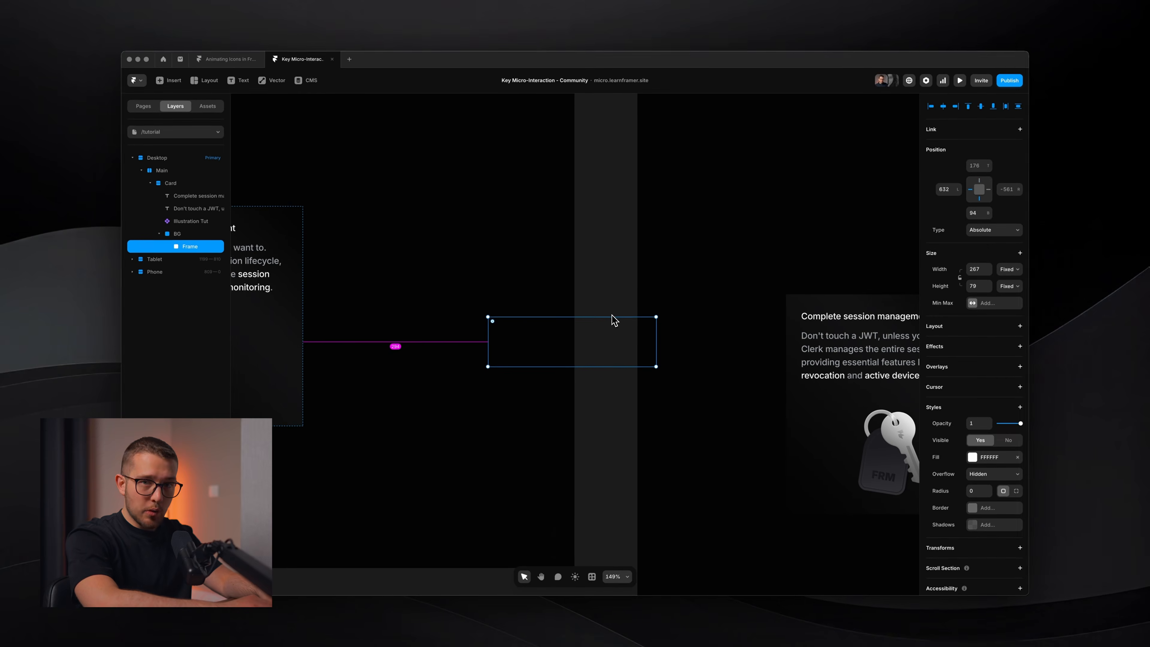
key(alt+v)
scroll(616, 322, left, 3)
scroll(615, 320, left, 5)
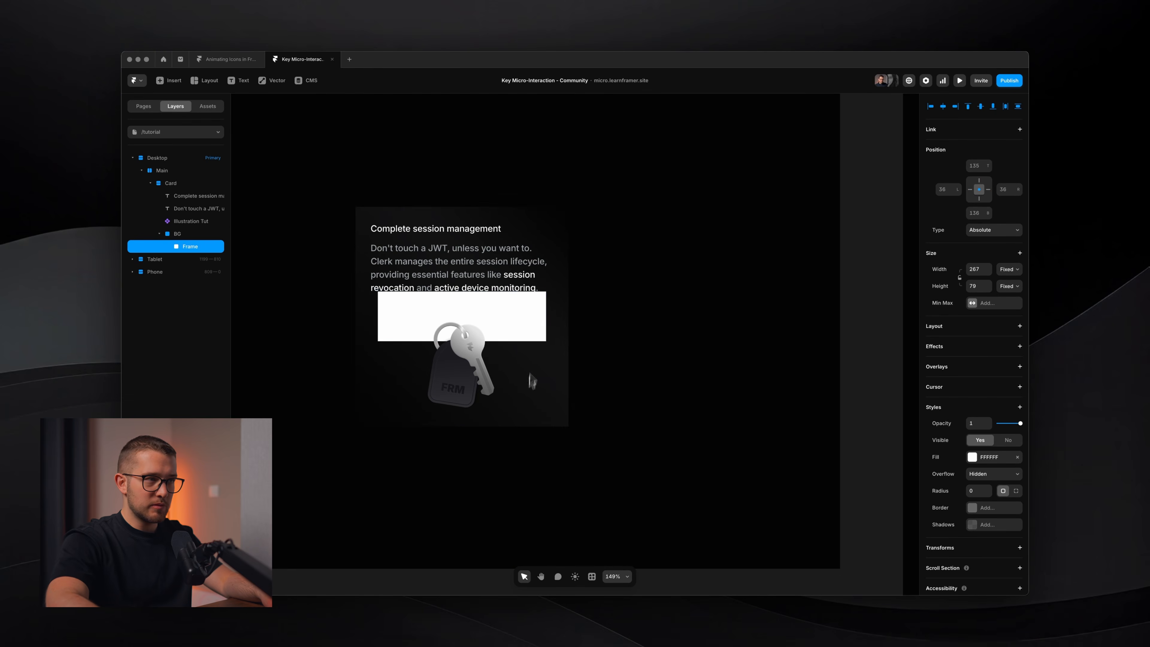
key(space)
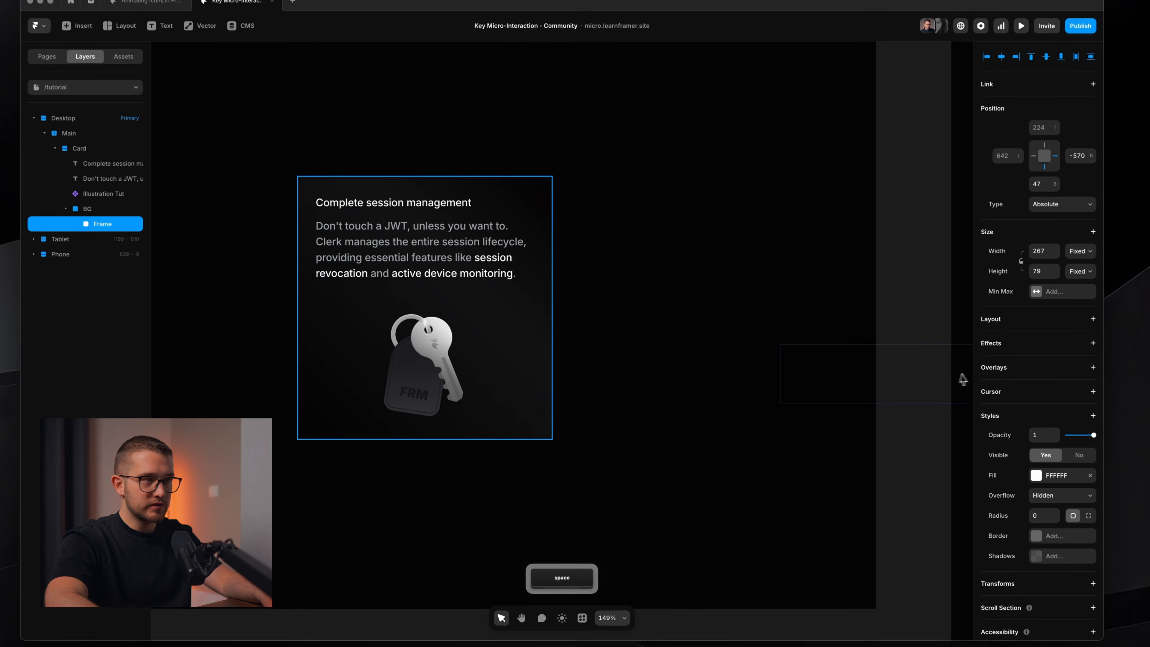
key(alt)
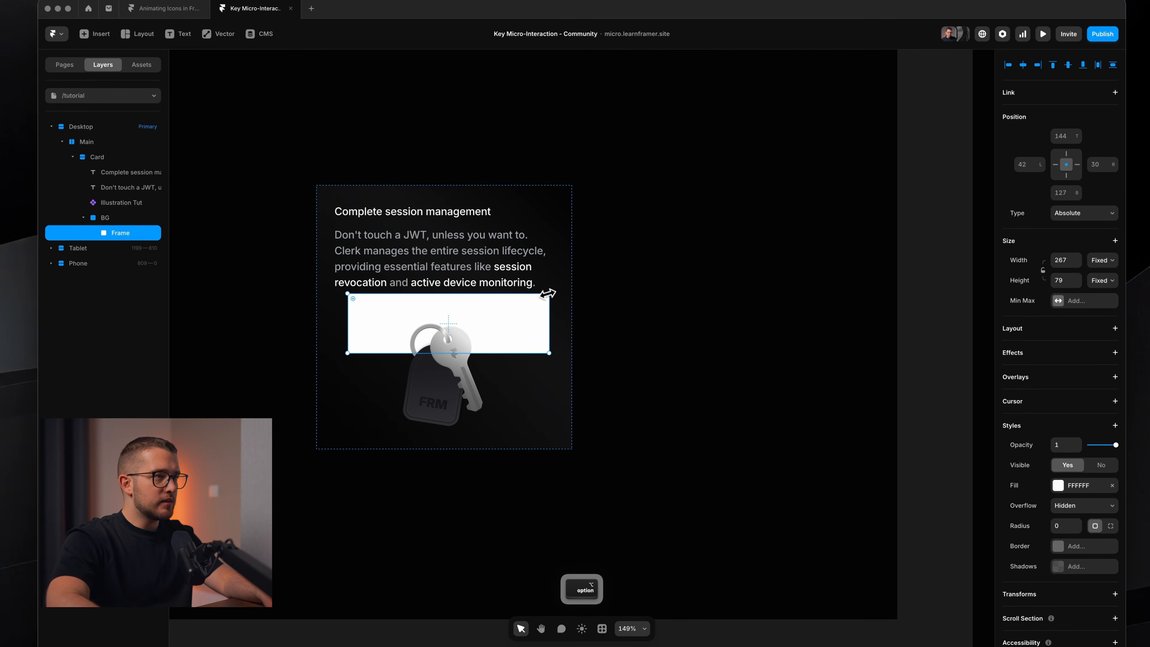
Step: Rotate the white frame to 45° and enlarge it to about 527 × 400 so it extends past the card
drag(547, 294, 664, 375)
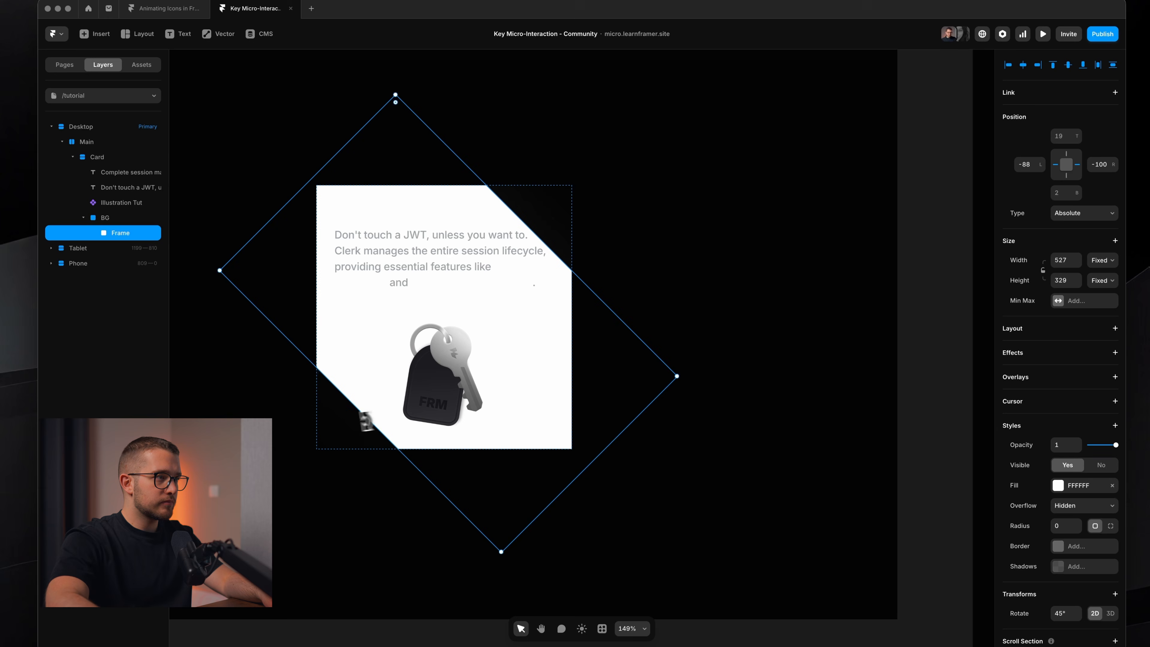
drag(359, 412, 240, 347)
Step: Move the rotated frame over the card's lower-left corner within BG, undoing the drag that pulls it out of the card
key(space)
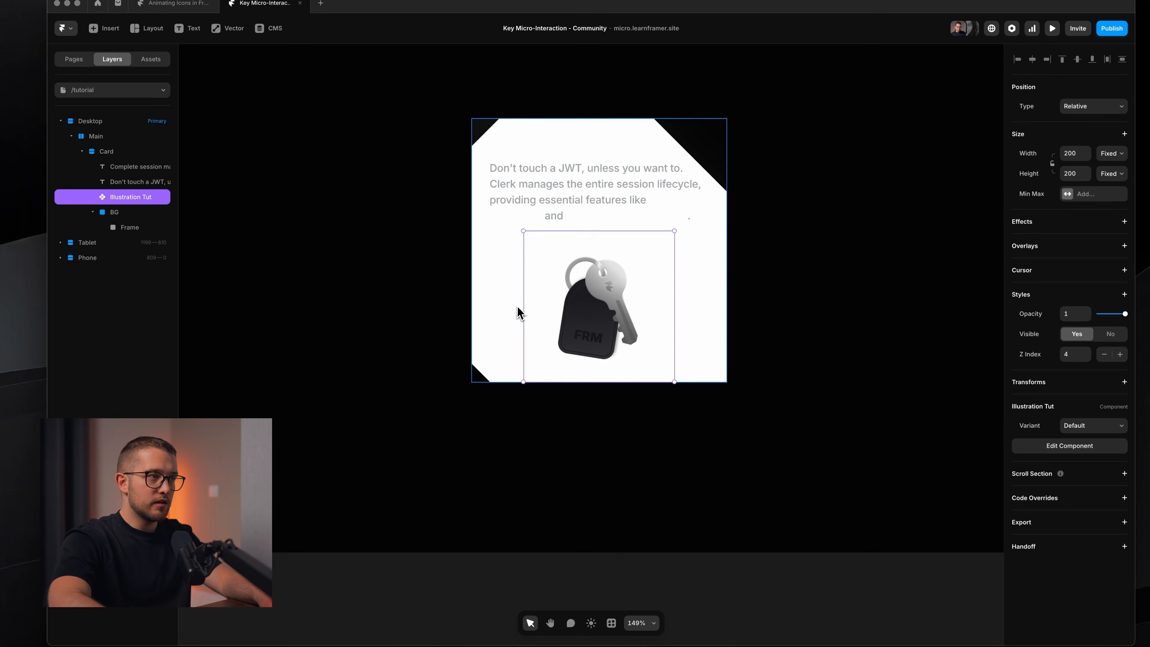
key(space)
super+click(495, 293)
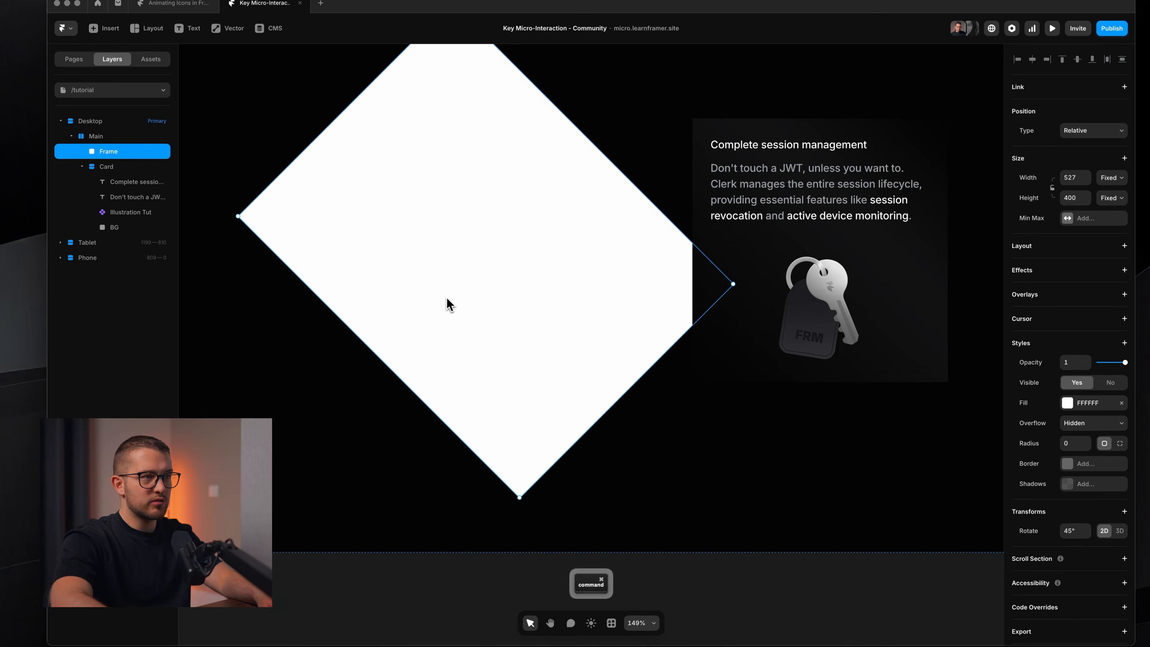
key(super+z)
key(space)
drag(496, 312, 398, 444)
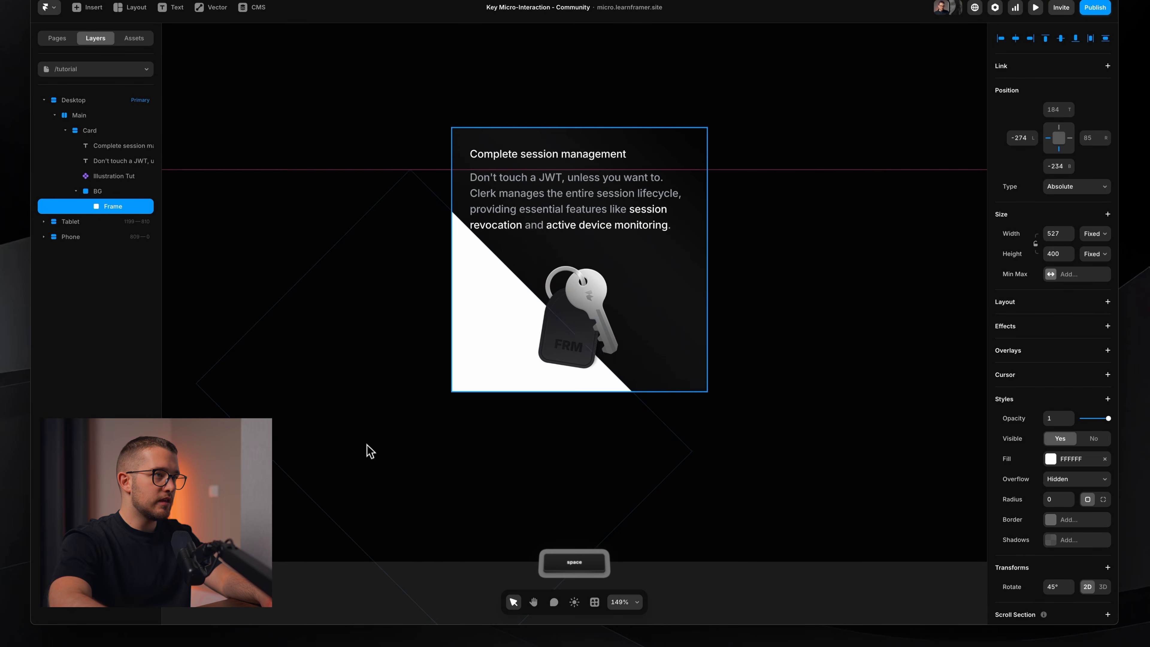
Step: Match the frame's diagonal edge to the finished preview by rotating it to 30° and moving it to left -224, bottom -274
key(super+Tab)
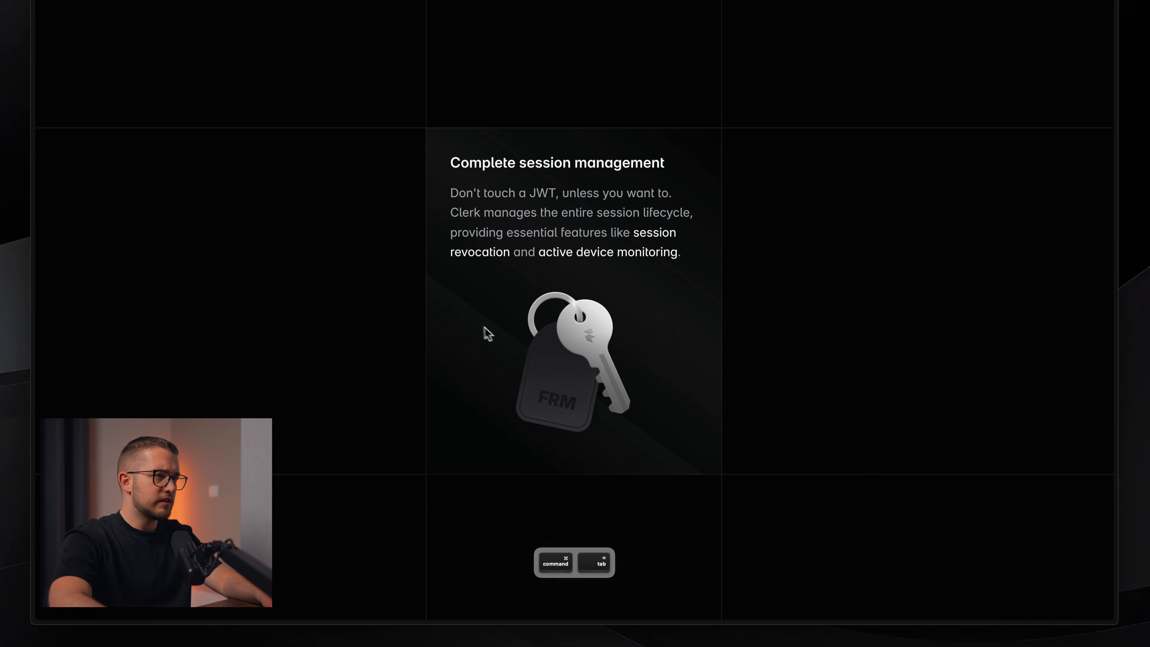
key(super+Tab)
drag(724, 448, 737, 398)
key(shift+Down)
key(shift+Down)
key(shift+Down)
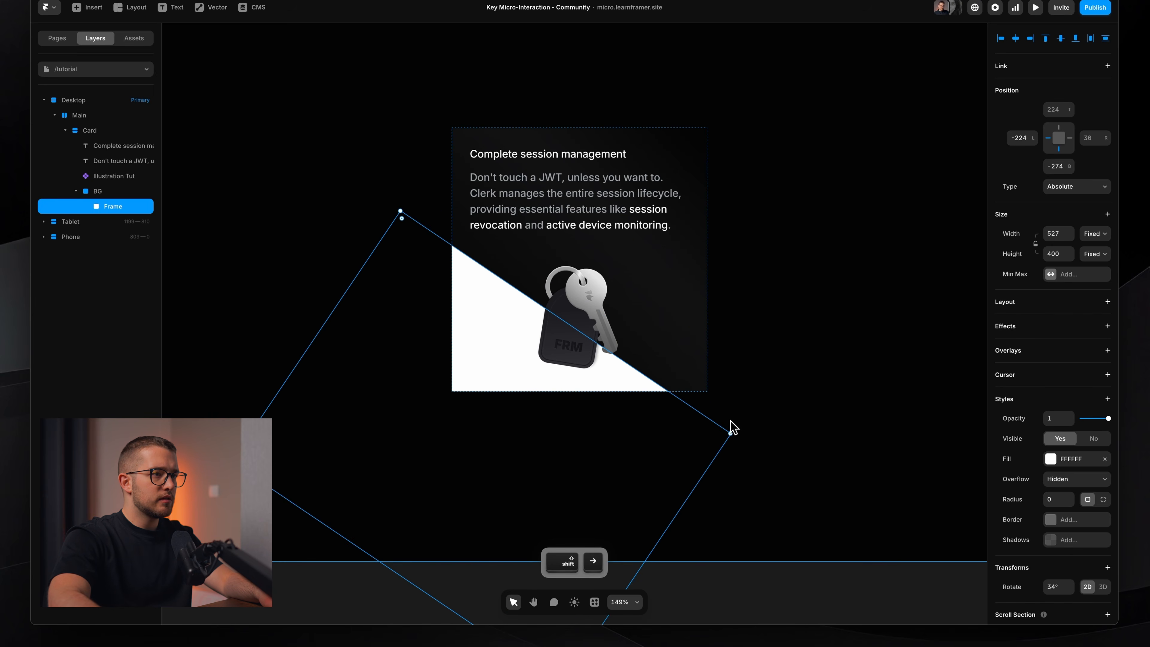
drag(734, 429, 741, 416)
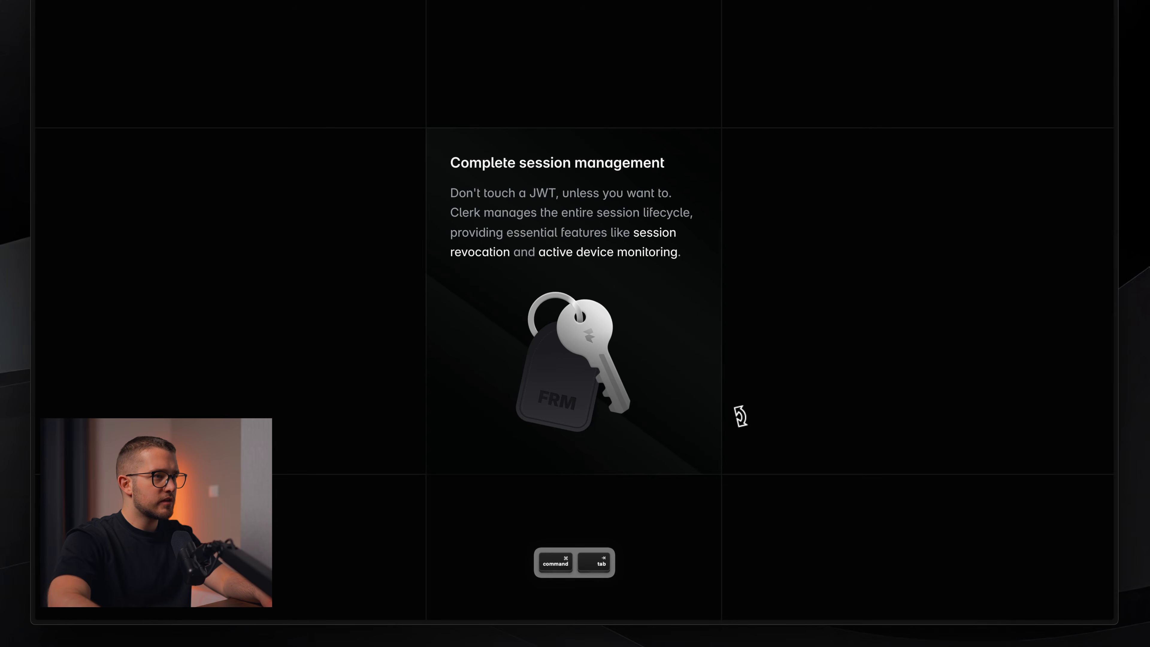
key(super+Tab)
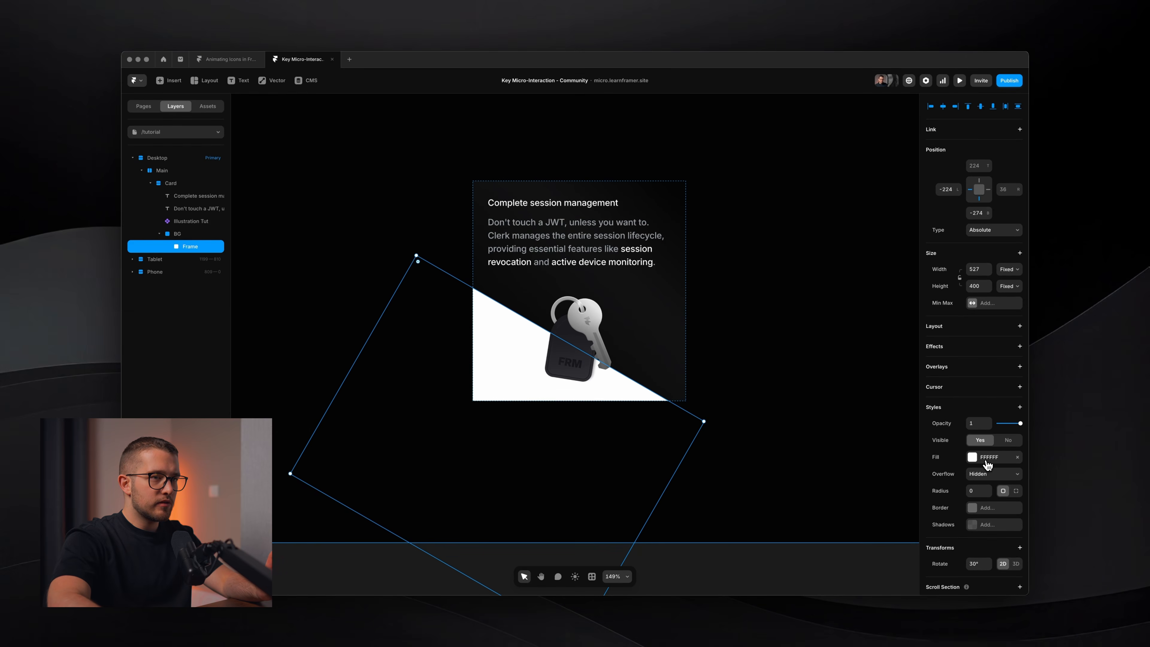
Step: Change the diagonal frame's fill to a Linear gradient from 141414 to near-black
click(986, 461)
click(844, 339)
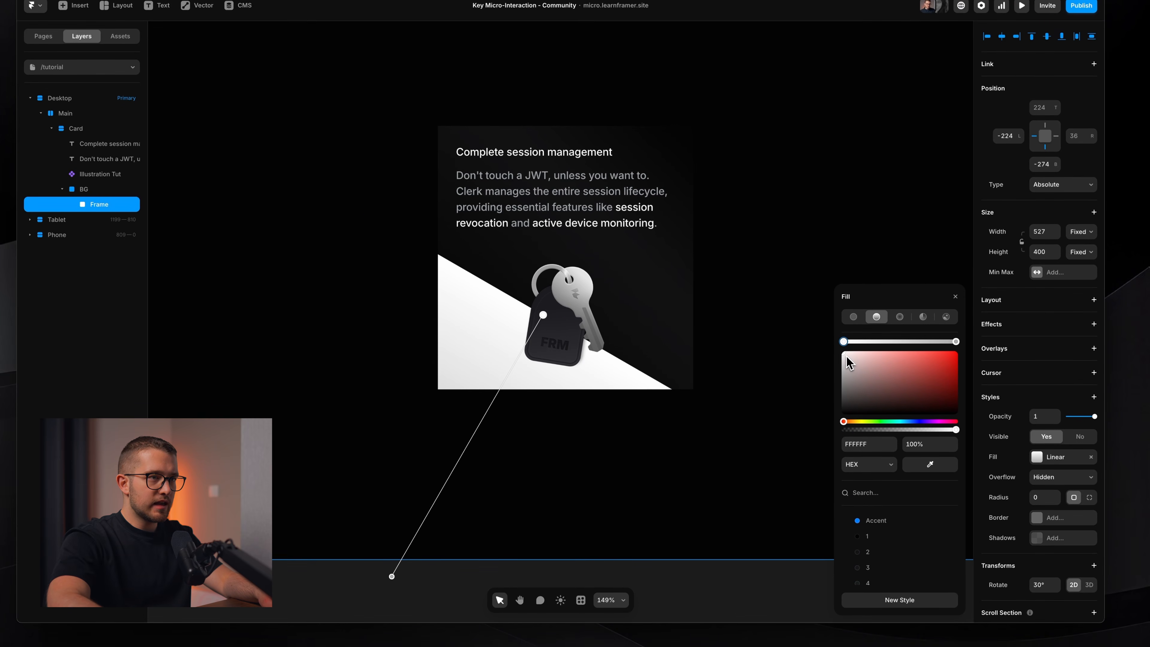
drag(857, 399, 832, 411)
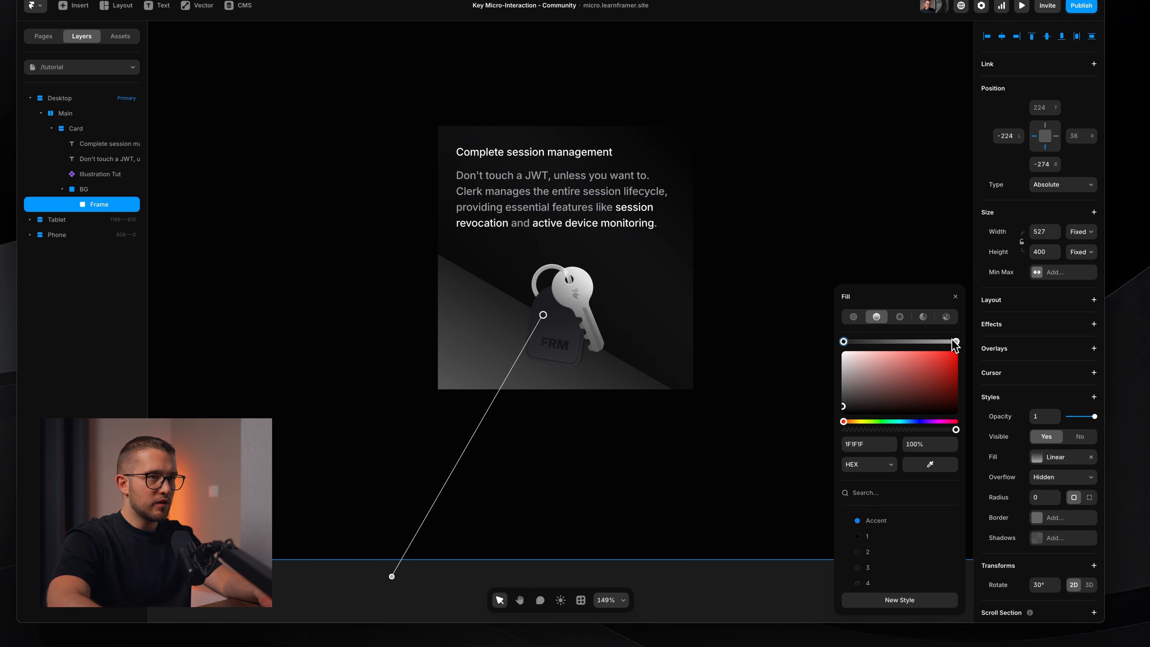
drag(895, 401, 816, 442)
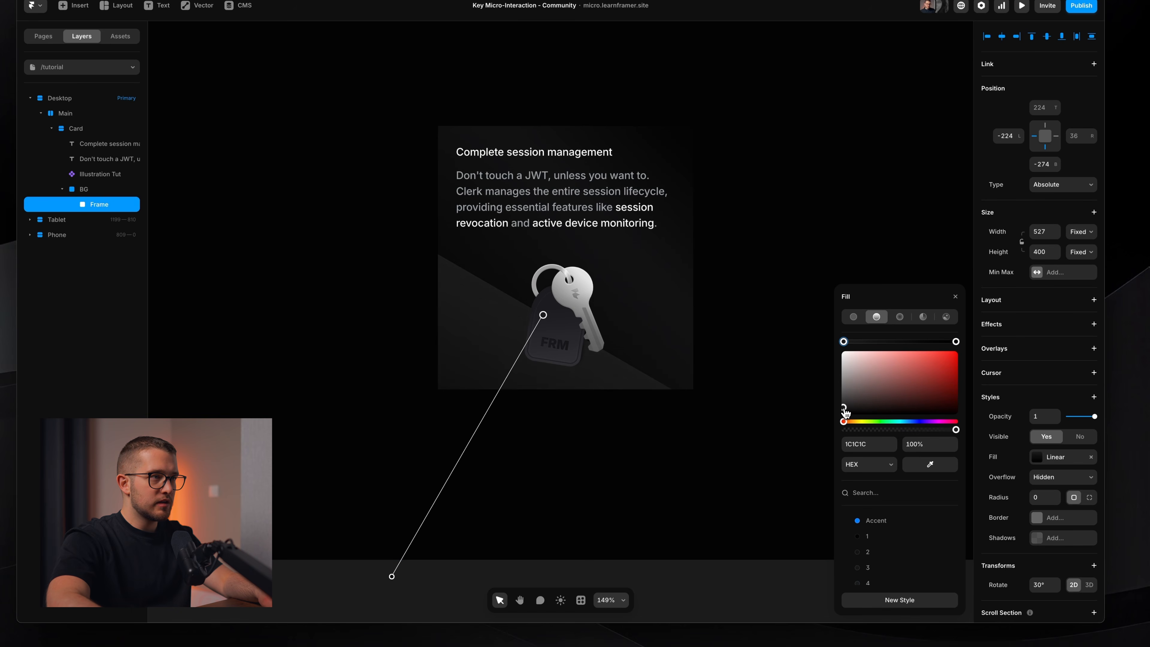
drag(846, 412, 845, 414)
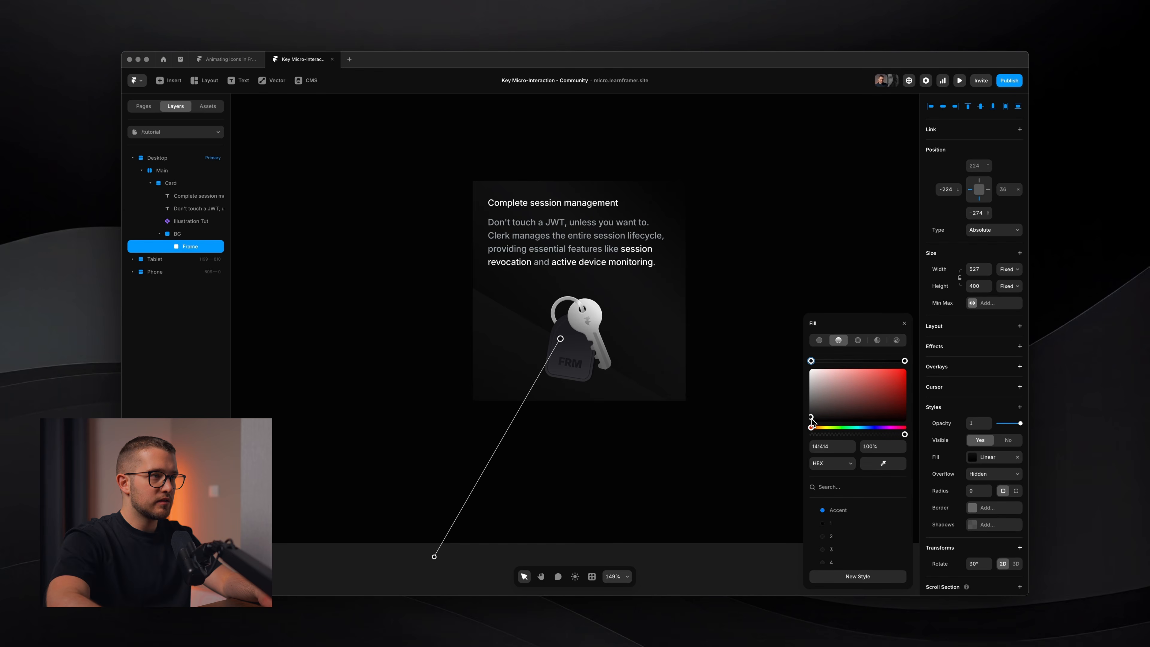
Step: Reselect the diagonal frame inside BG and shorten its gradient by moving the lower end closer to the card
click(729, 459)
scroll(716, 463, down, 5)
scroll(716, 463, up, 5)
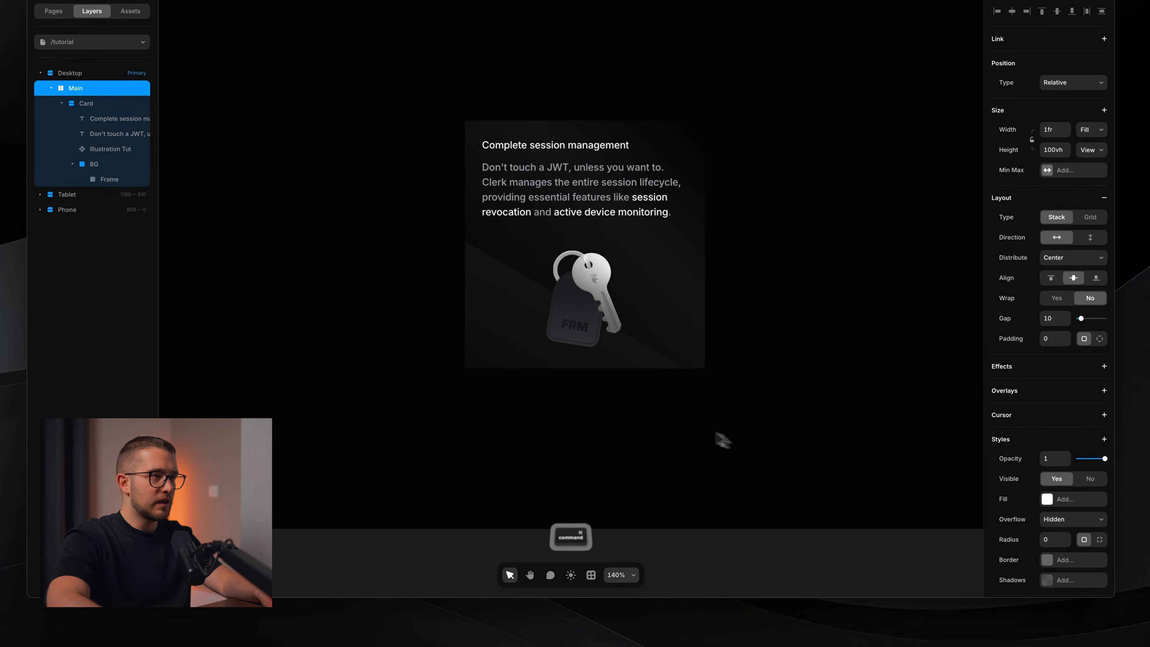
super+click(536, 345)
super+click(499, 346)
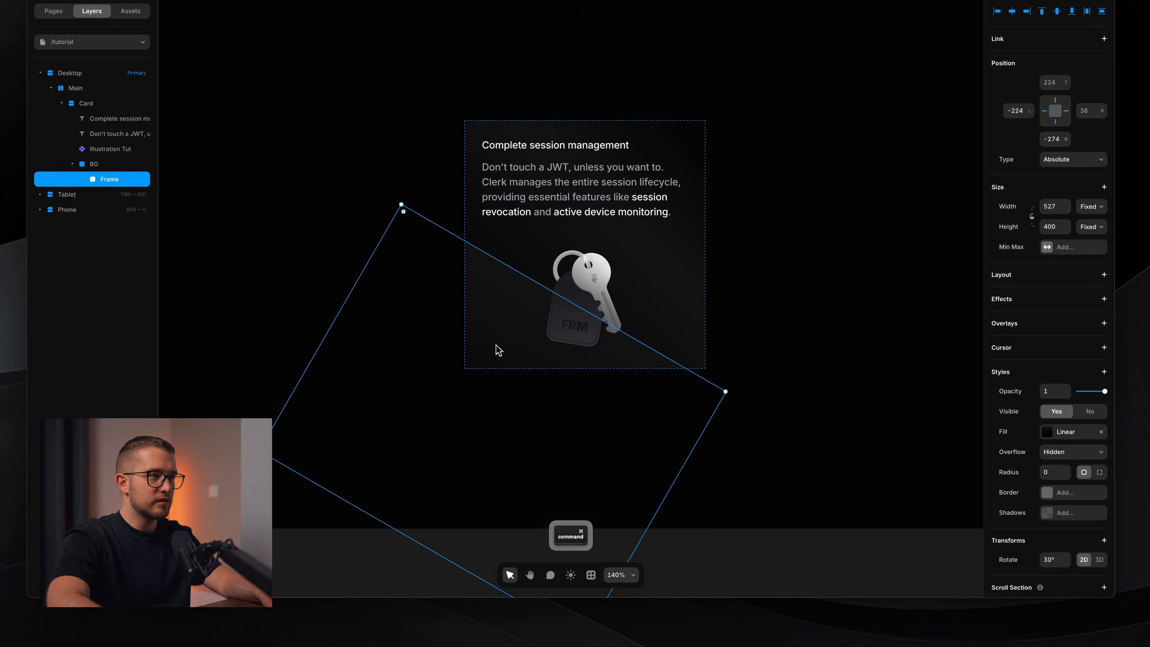
drag(397, 547, 489, 463)
click(780, 380)
scroll(781, 380, down, 3)
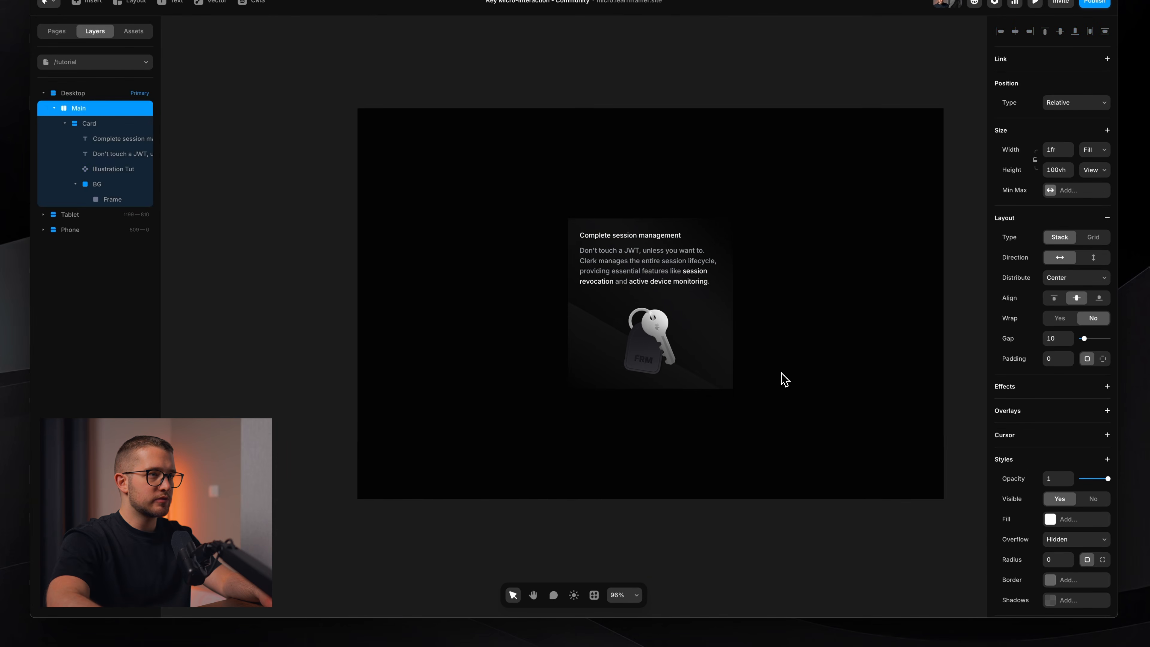
Step: Turn the Card layer into a component named Card
scroll(780, 380, up, 5)
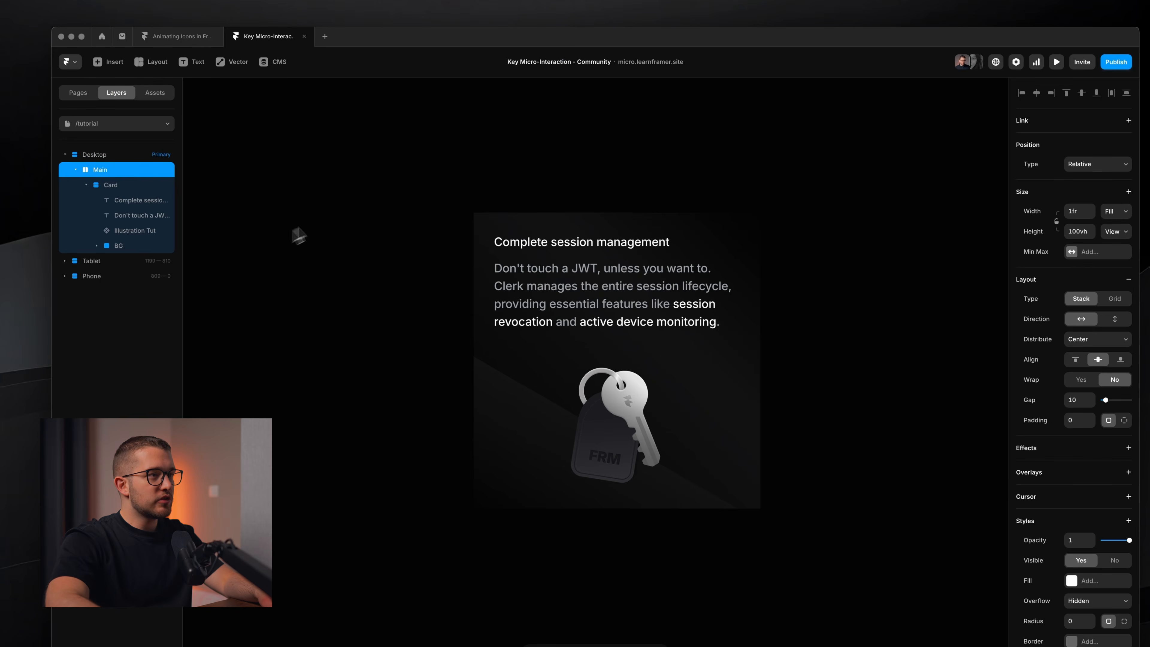
scroll(506, 346, down, 5)
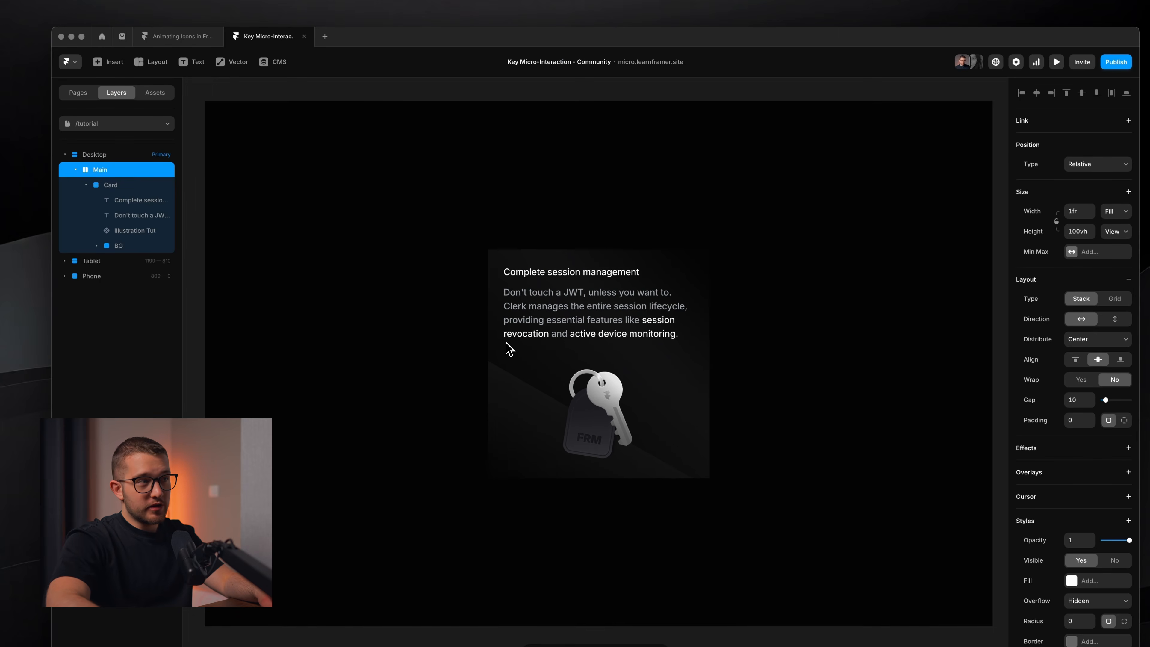
click(139, 186)
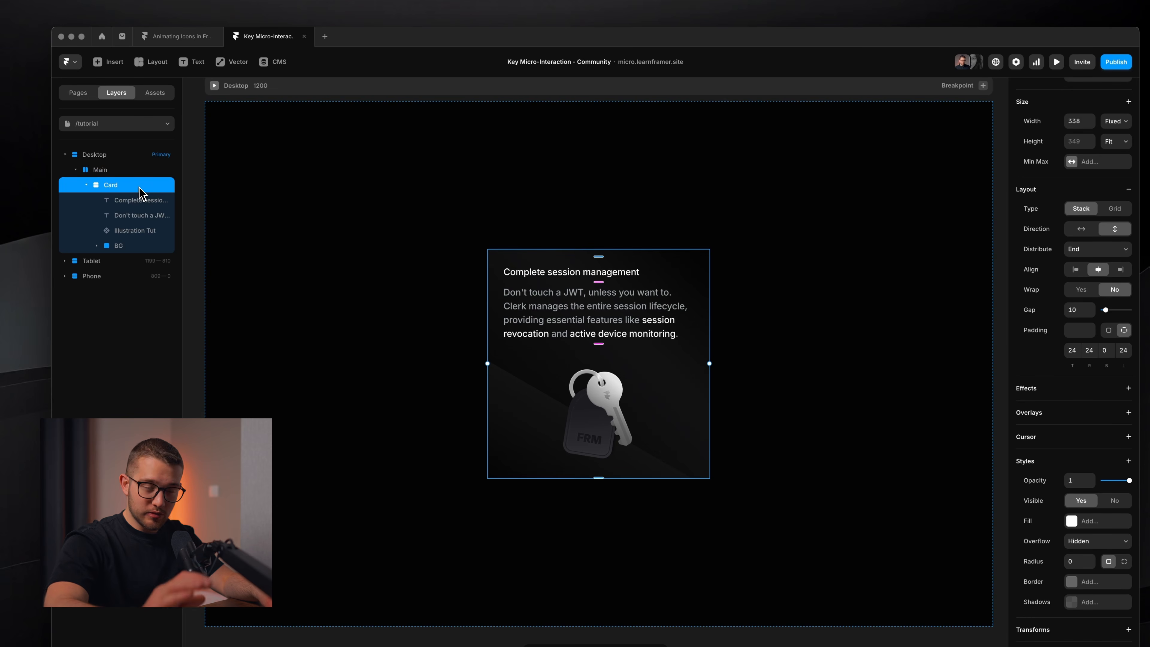
key(alt)
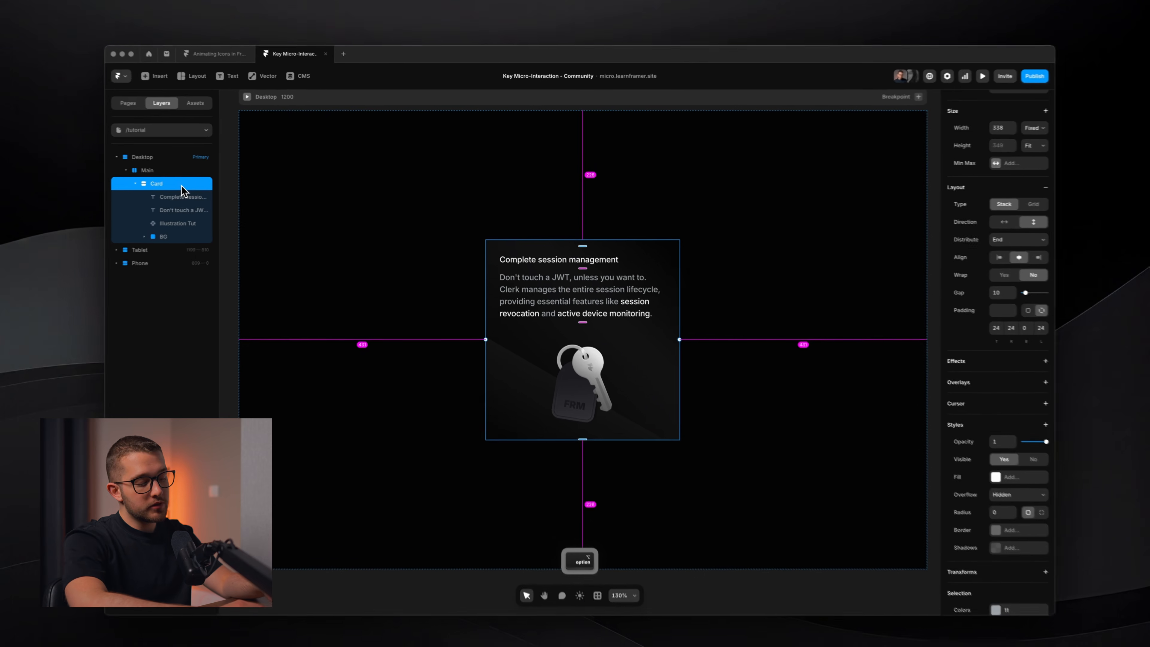
key(alt+super+k)
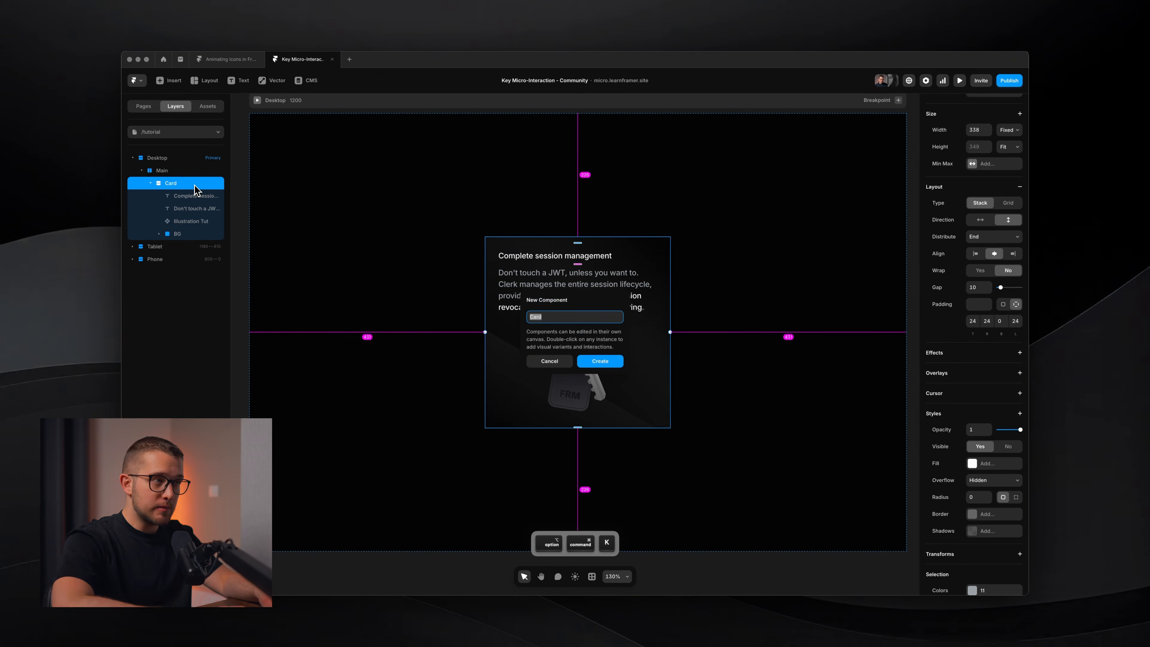
key(Return)
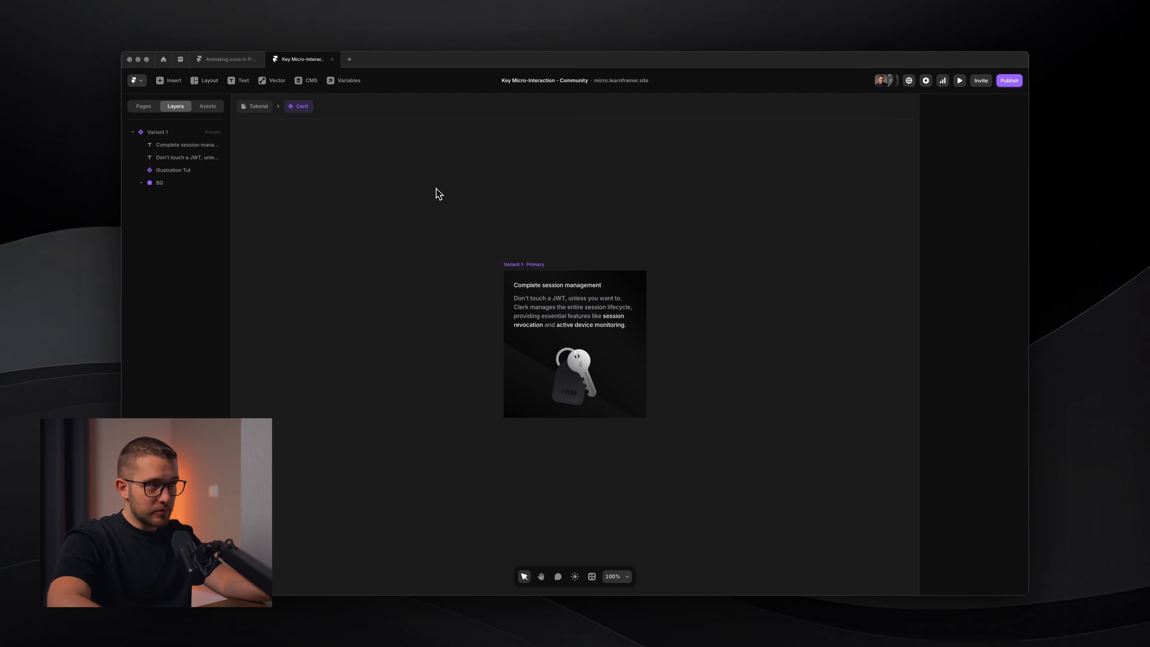
Step: Rename the Card component's primary variant from Variant 1 to Default
click(535, 265)
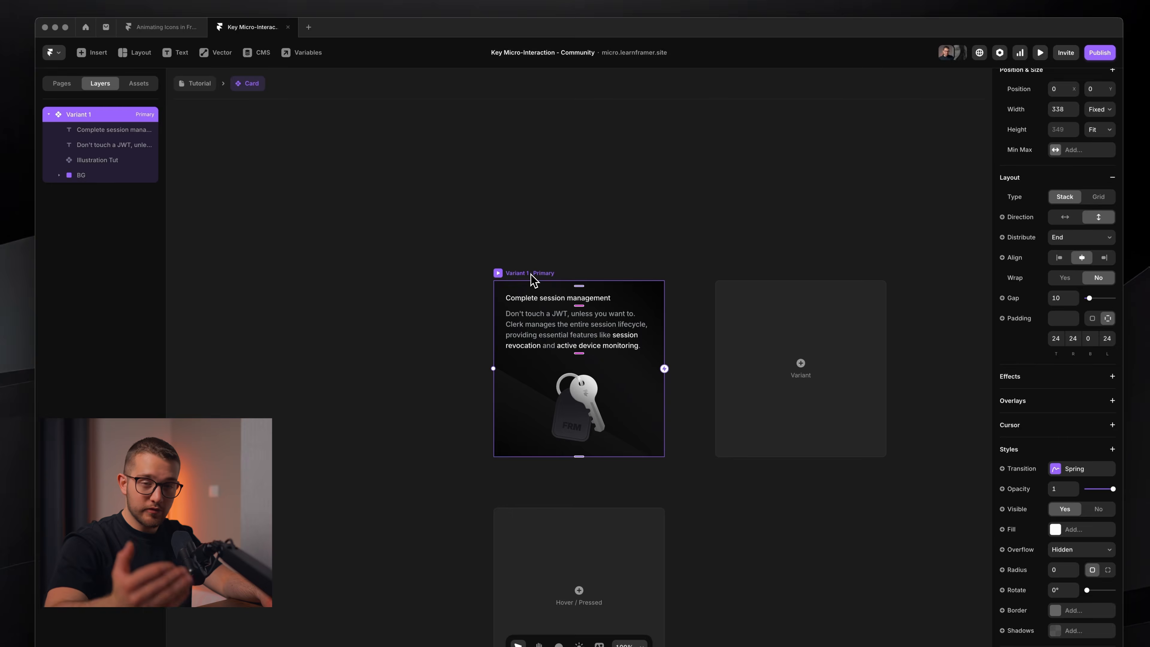
key(super+r)
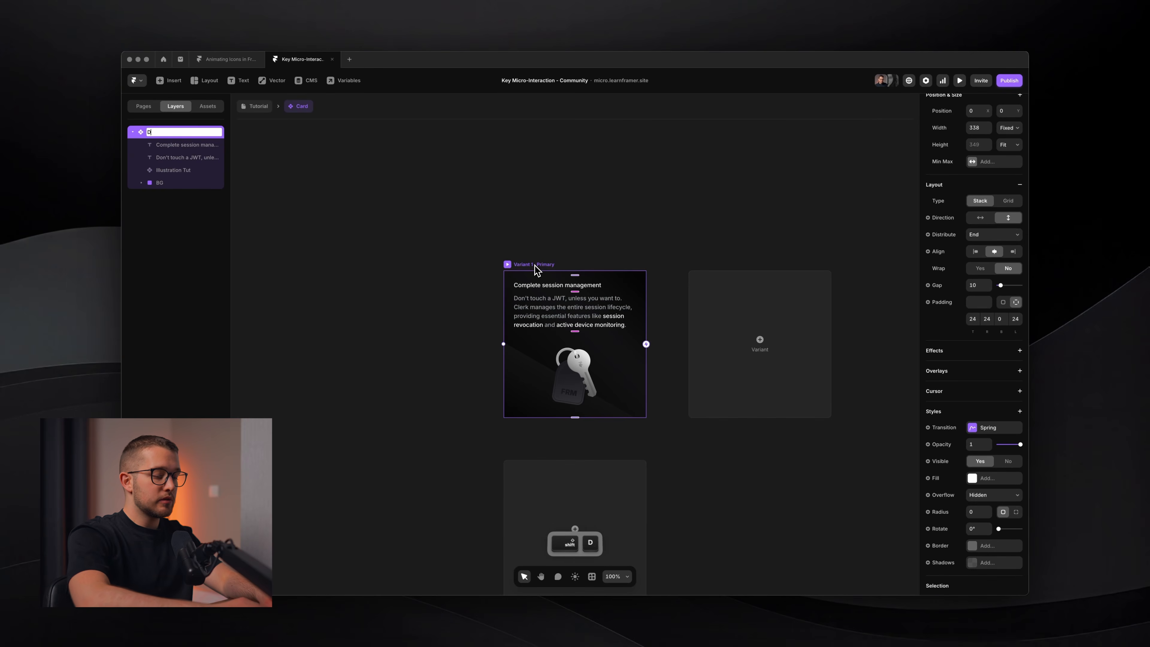
text(Default)
key(Return)
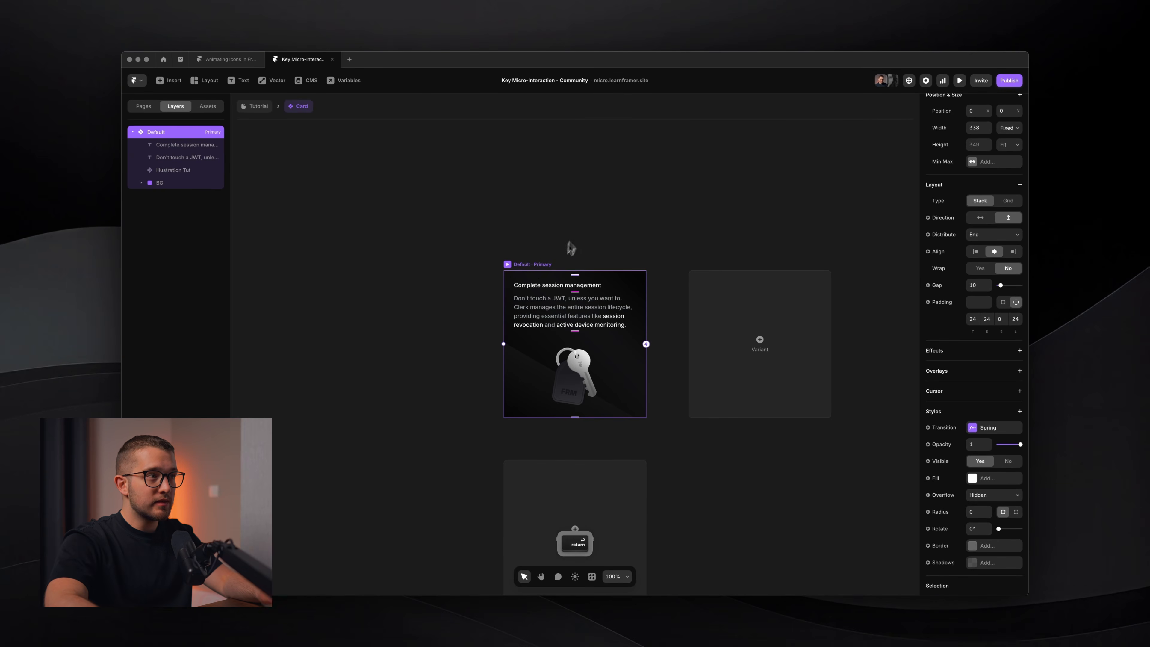
Step: Add a Hover variant to the Default card and set its Illustration Tut instance to the Out variant
scroll(553, 280, down, 3)
click(572, 427)
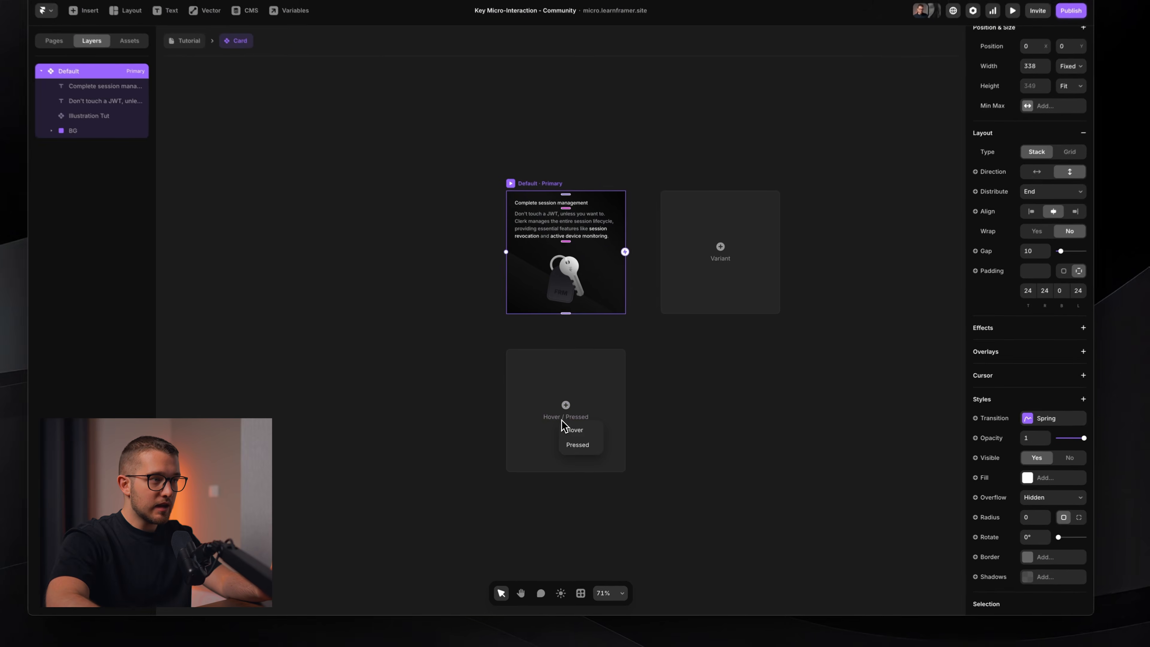
click(583, 439)
super+click(559, 362)
scroll(556, 358, up, 4)
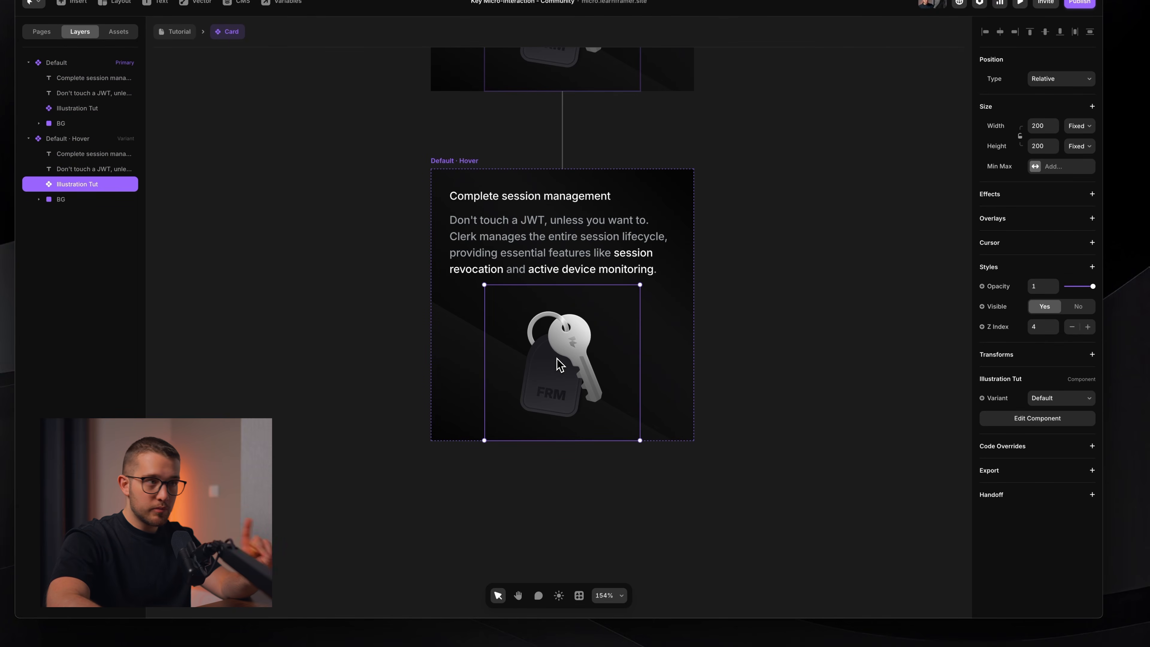
click(1058, 398)
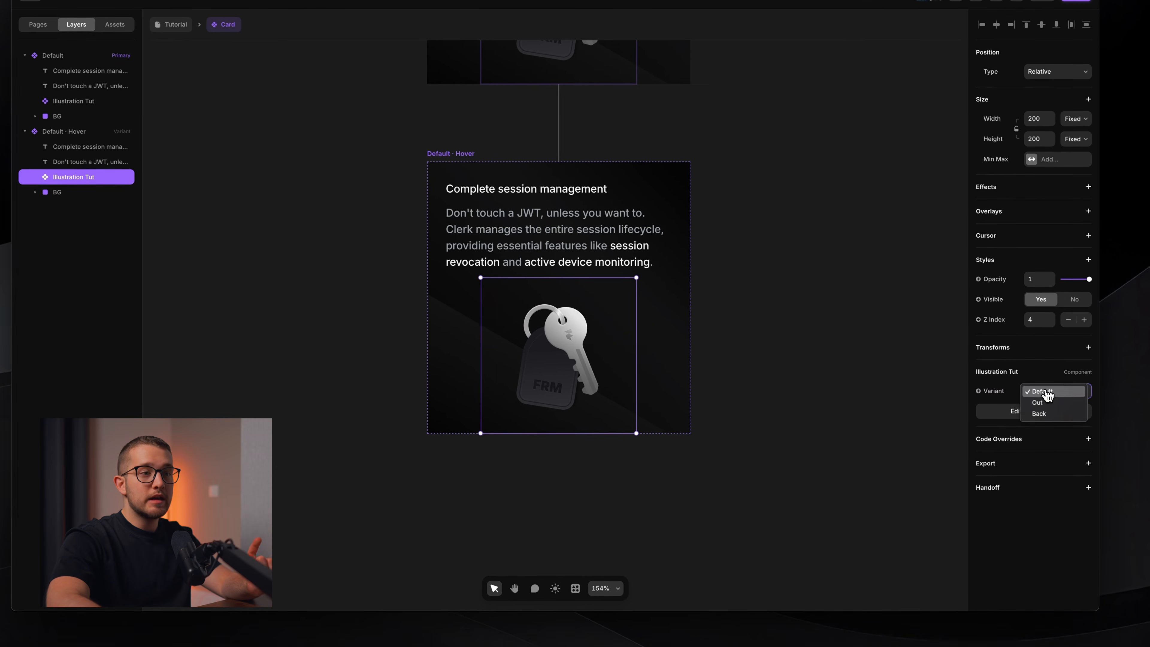
click(1046, 404)
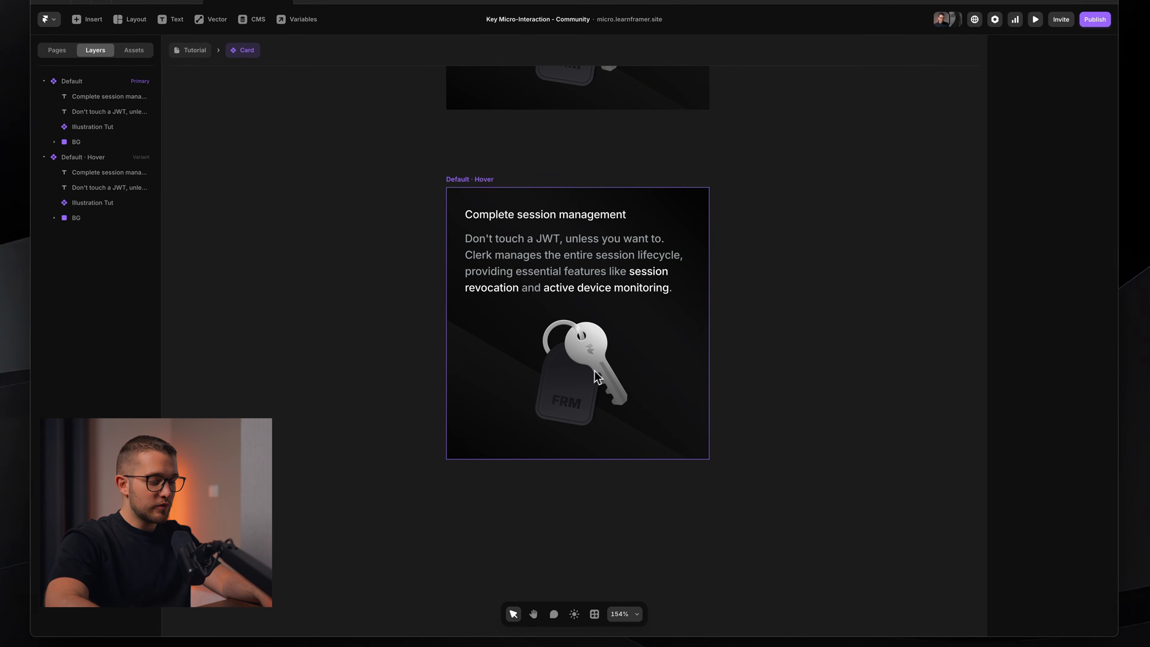
Step: Check the Out and Back variants inside the Illustration Tut component and preview the card's hover animation
double_click(601, 375)
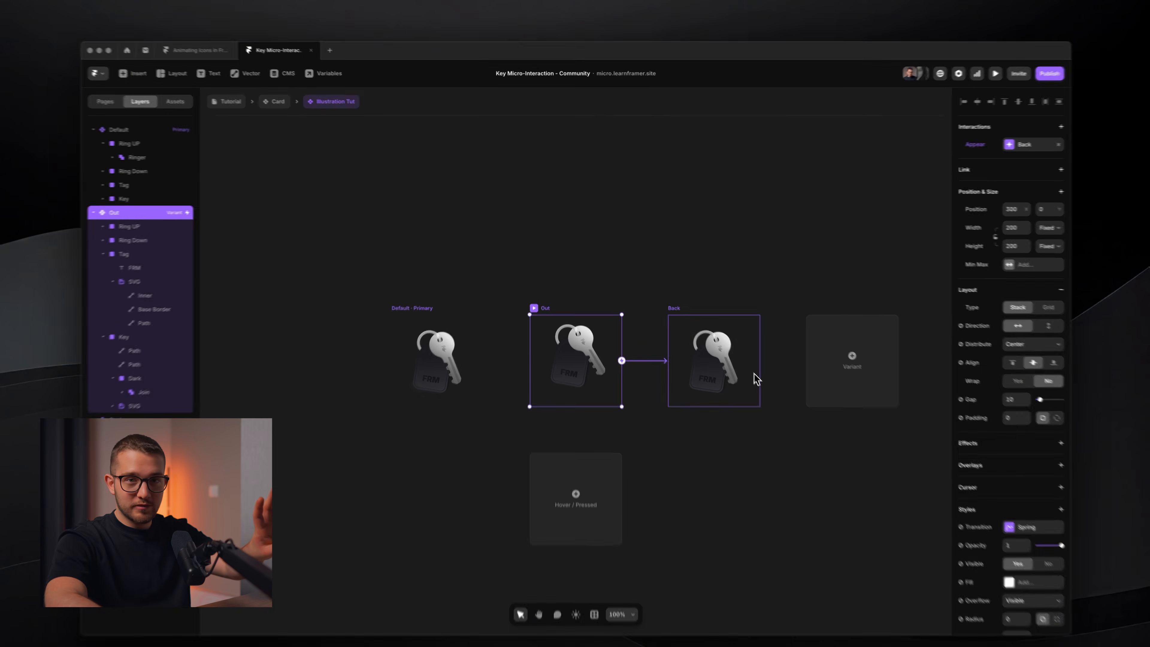
click(756, 379)
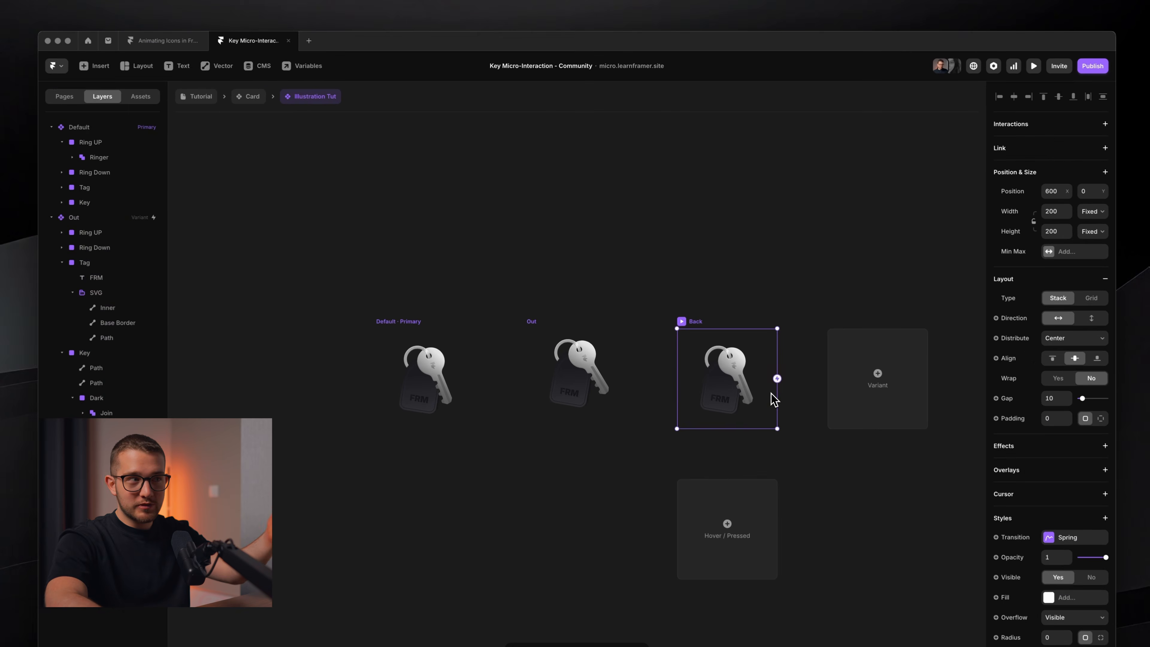
click(630, 270)
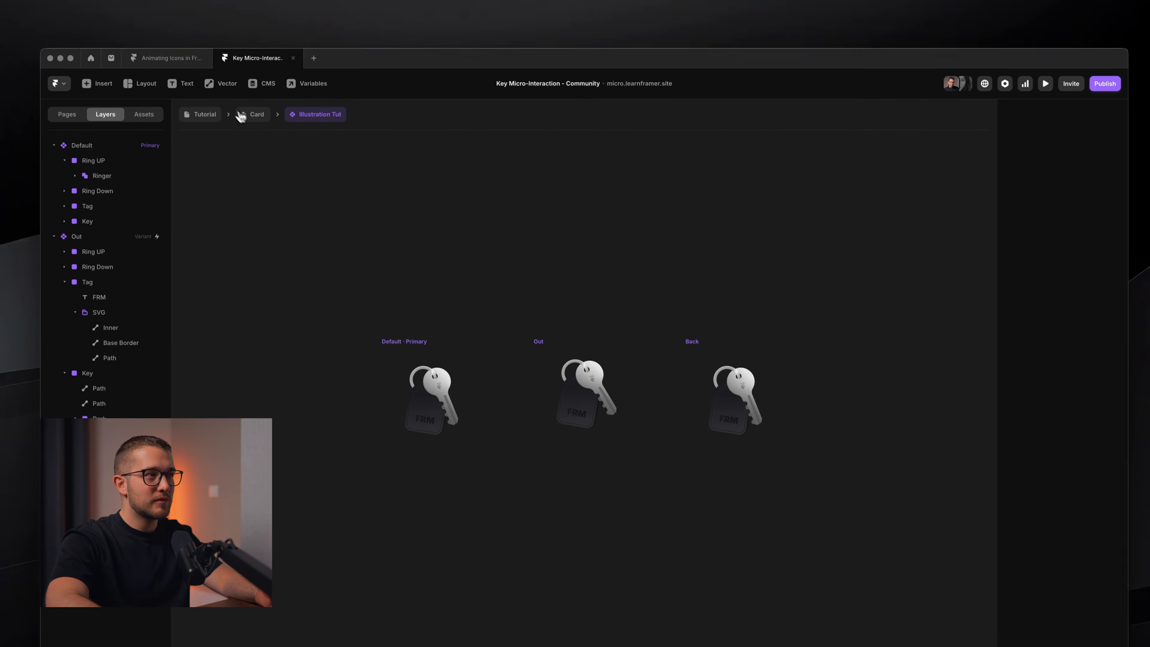
click(240, 117)
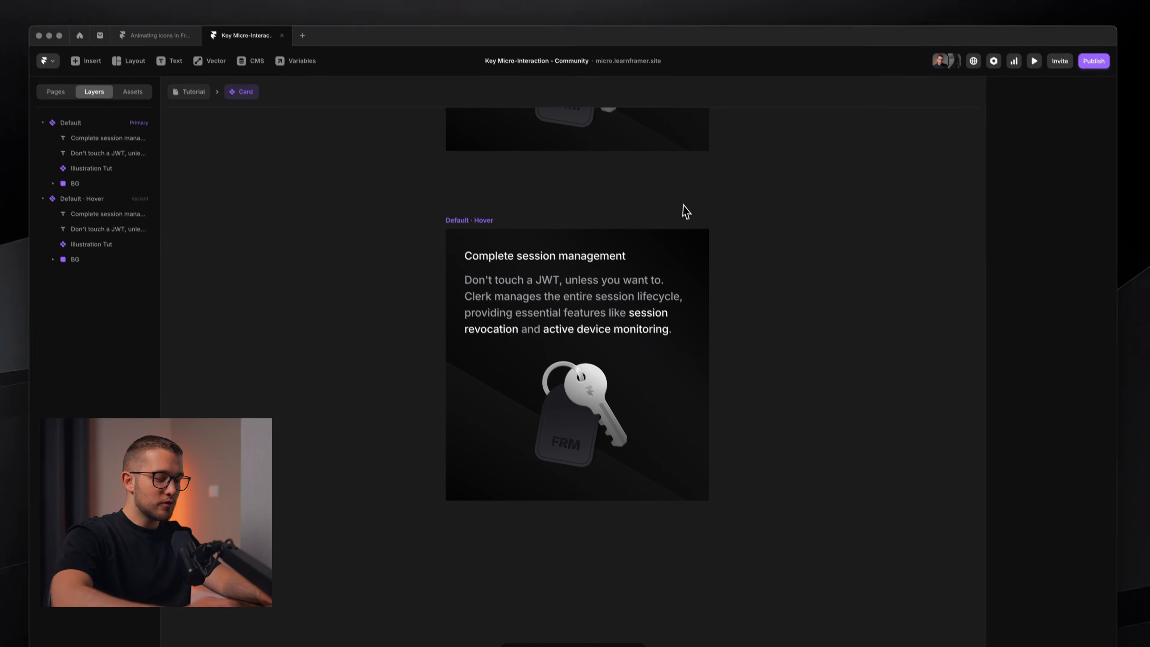
key(super+p)
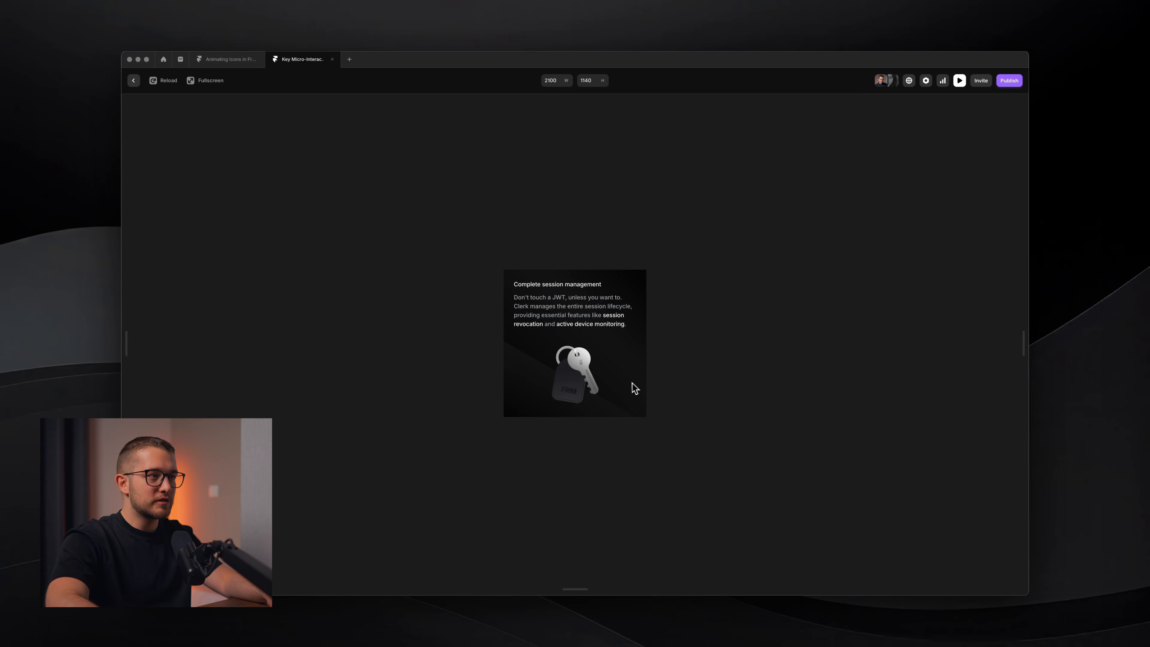
key(Escape)
Step: Set the bounce of the Out variant's Spring transition to 0 in the Illustration Tut component
double_click(633, 397)
scroll(607, 385, up, 3)
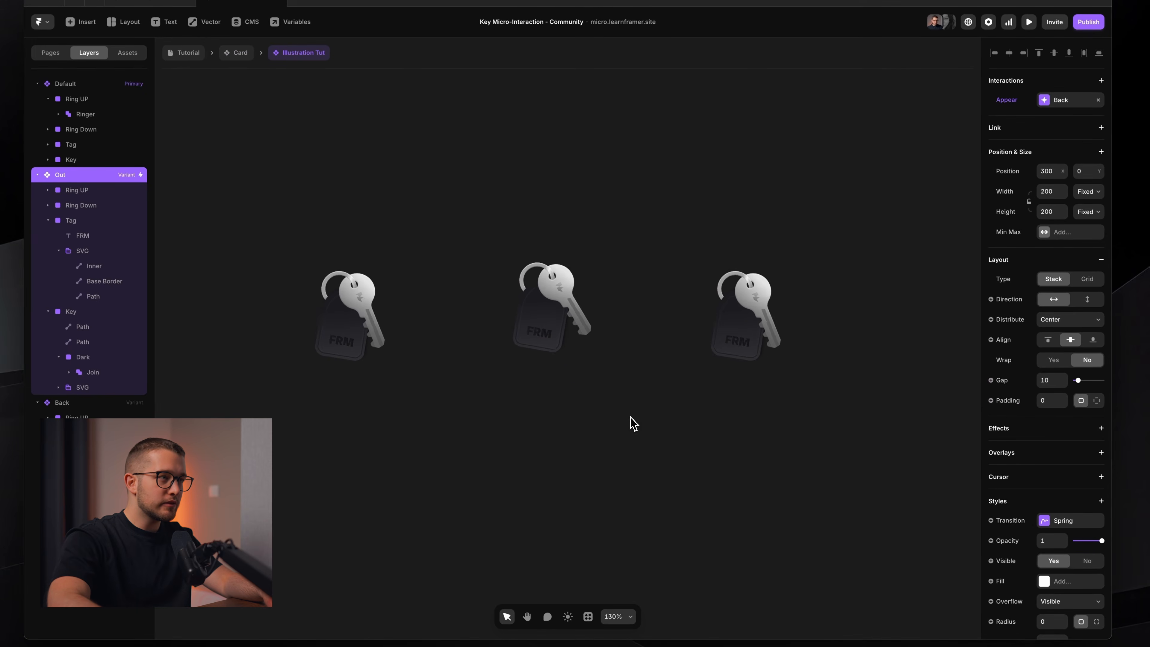
click(465, 279)
click(1073, 461)
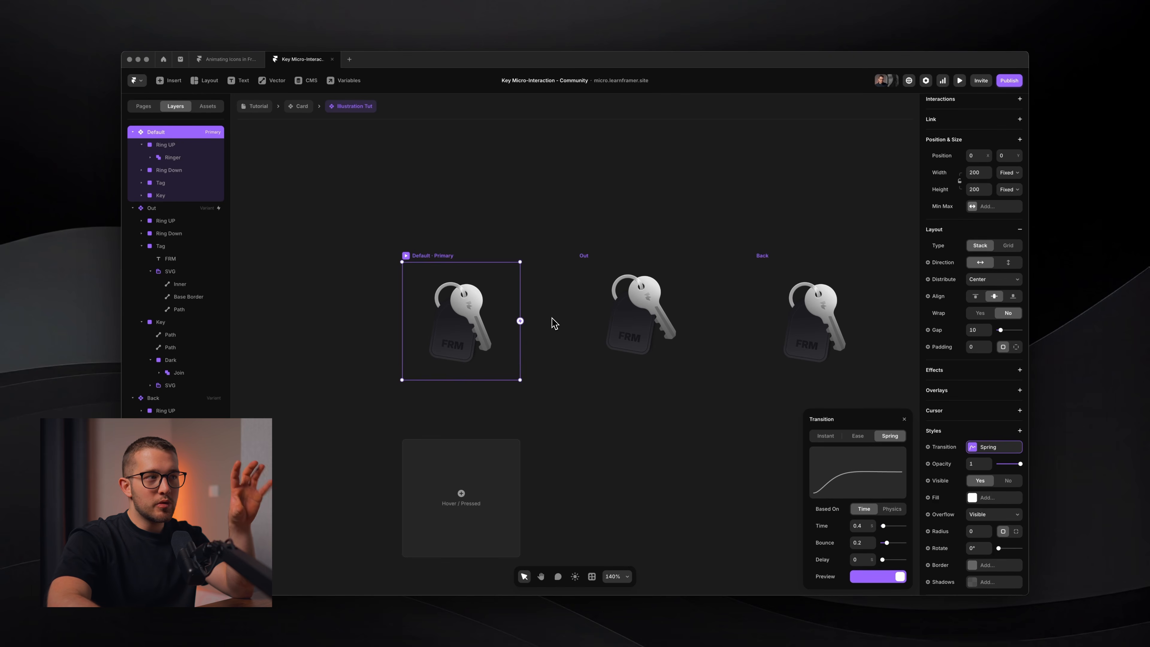
scroll(552, 317, right, 1)
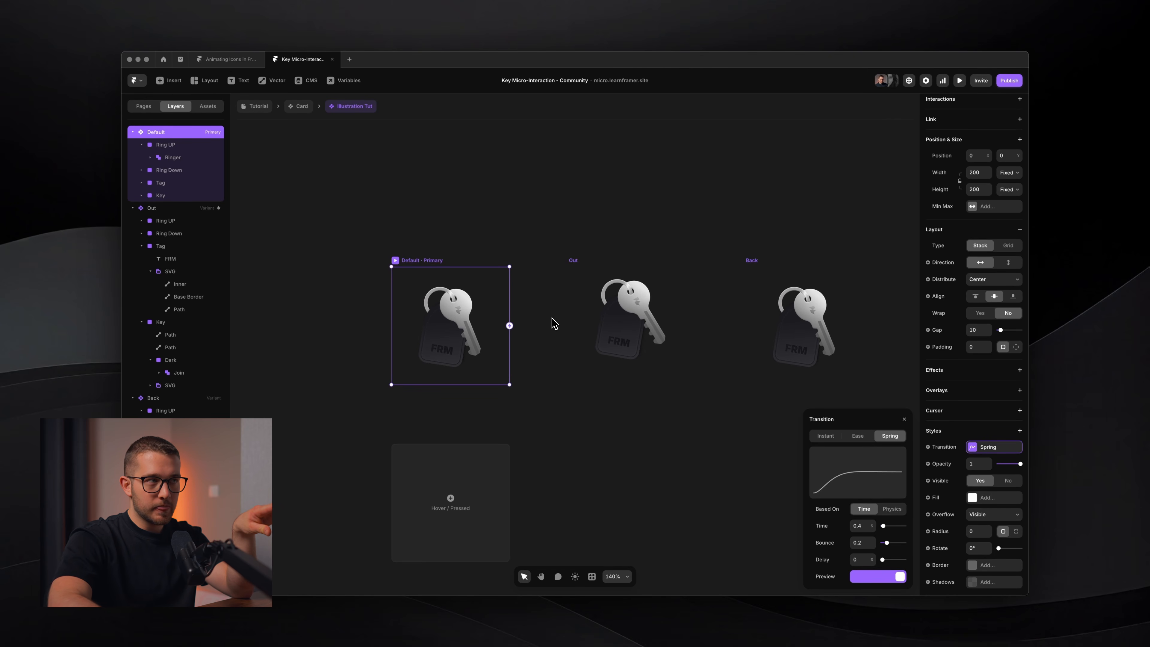
click(573, 260)
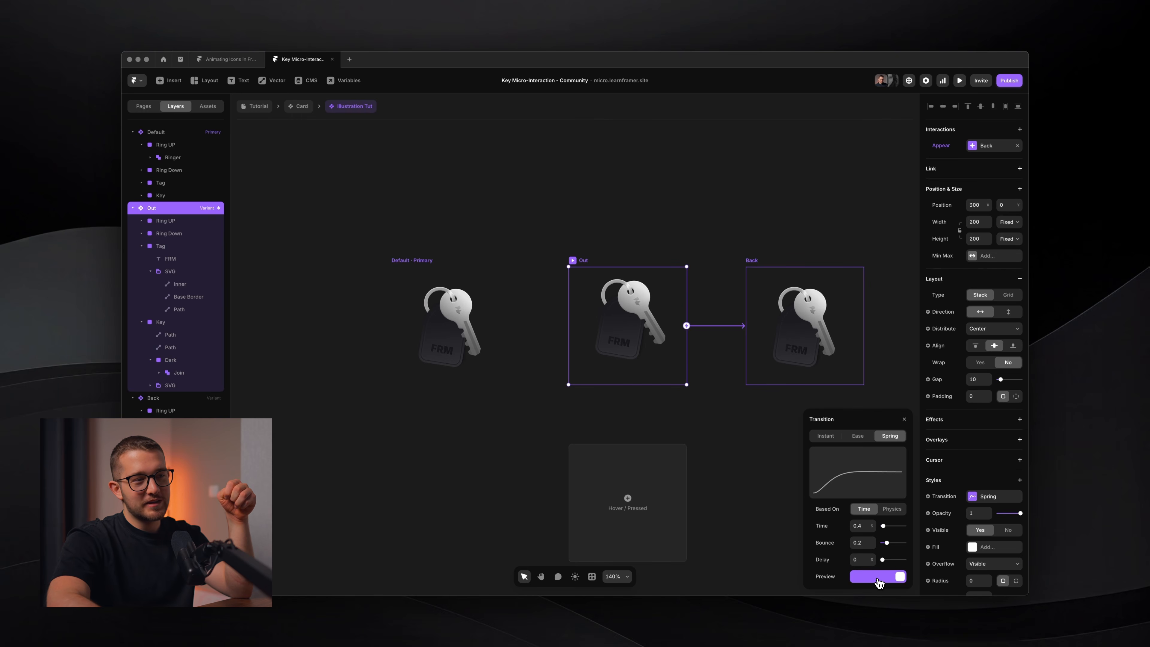
click(861, 544)
text(0)
key(Return)
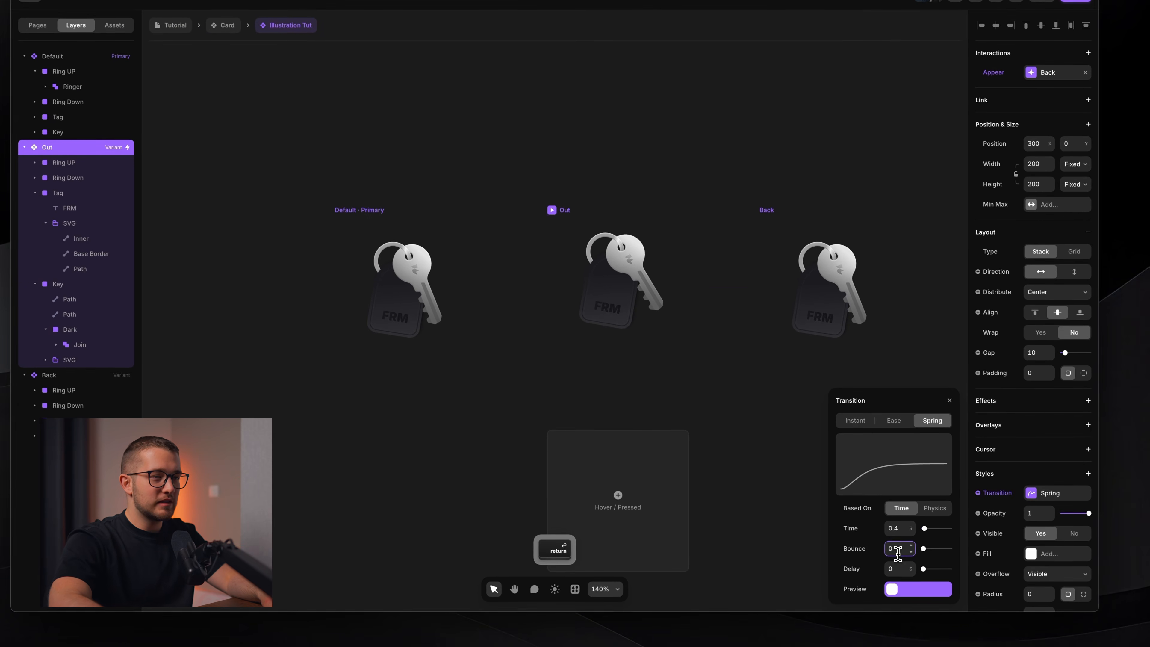
Step: Set the Back variant's Spring transition to a time of 0.5 s and a bounce of 0.3
click(778, 256)
scroll(783, 236, right, 2)
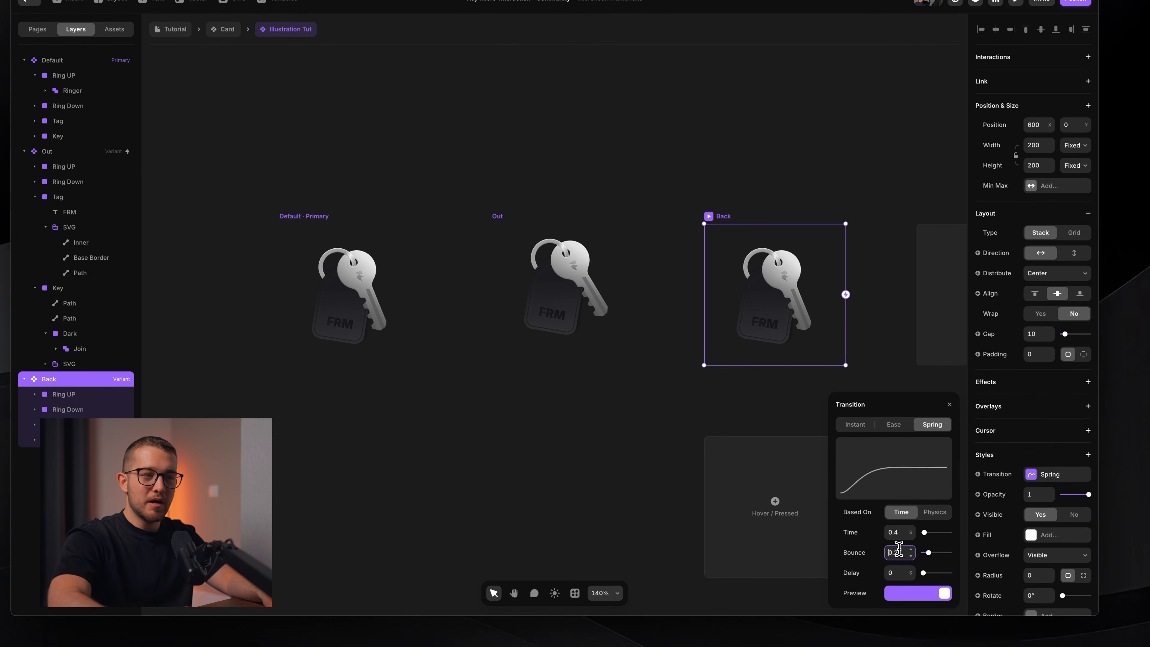
key(Up)
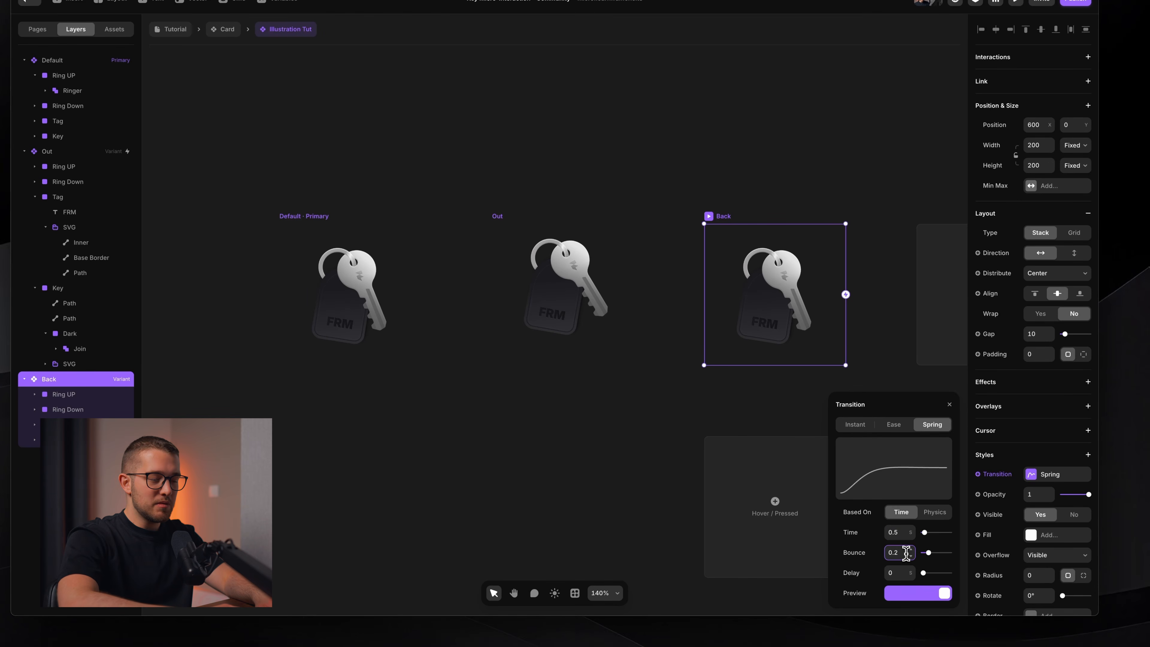
text(5)
key(Return)
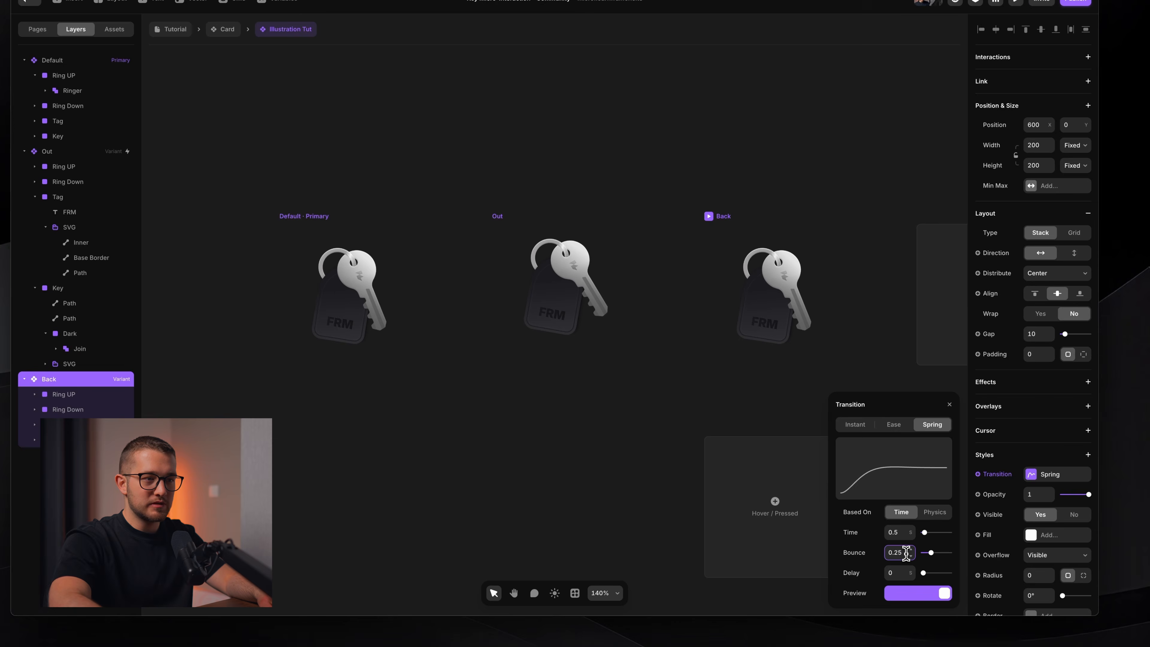
key(BackSpace)
key(BackSpace)
text(3)
key(Return)
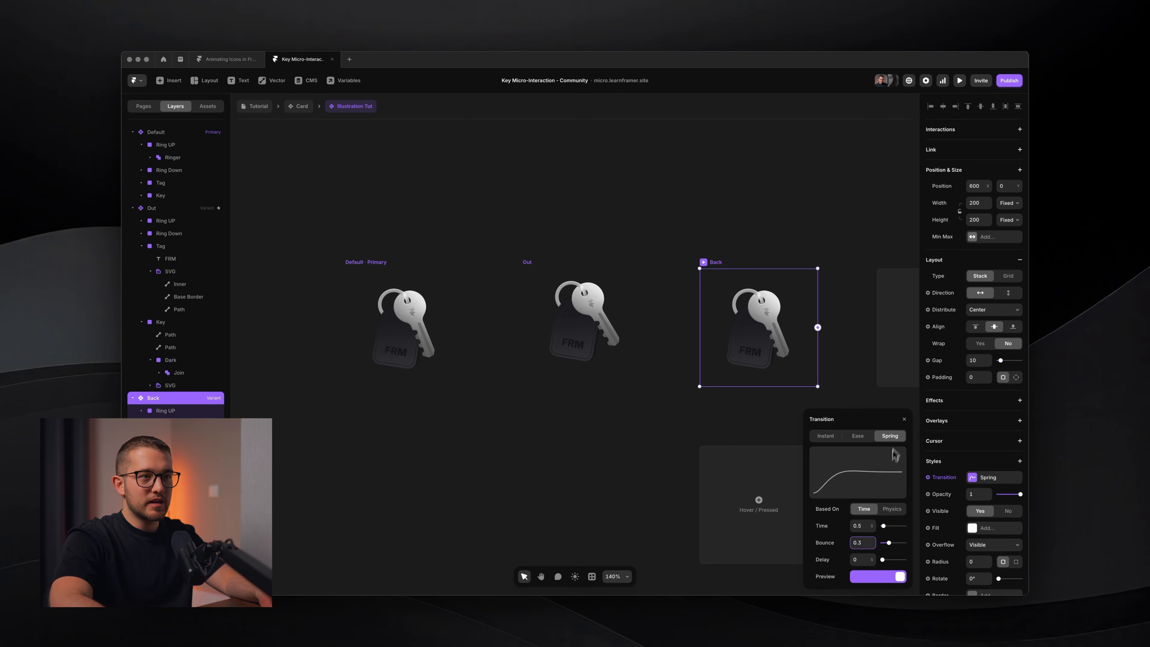
click(905, 419)
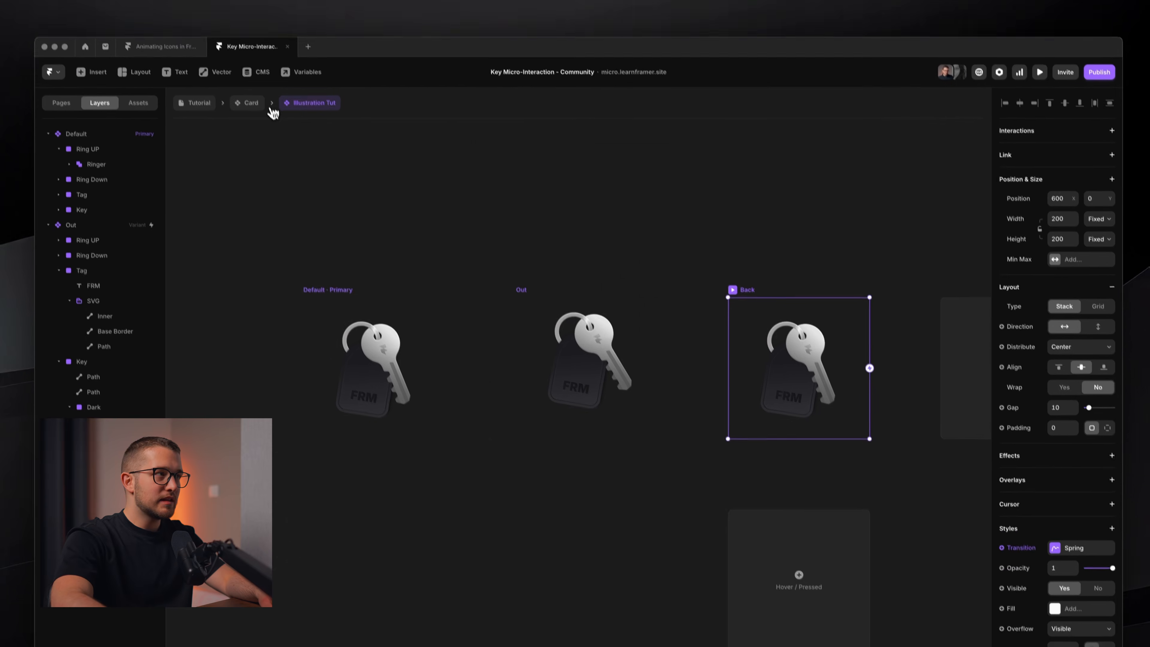
Step: Return to the Card component and preview the hover animation with the adjusted Spring transitions
click(299, 106)
key(super+p)
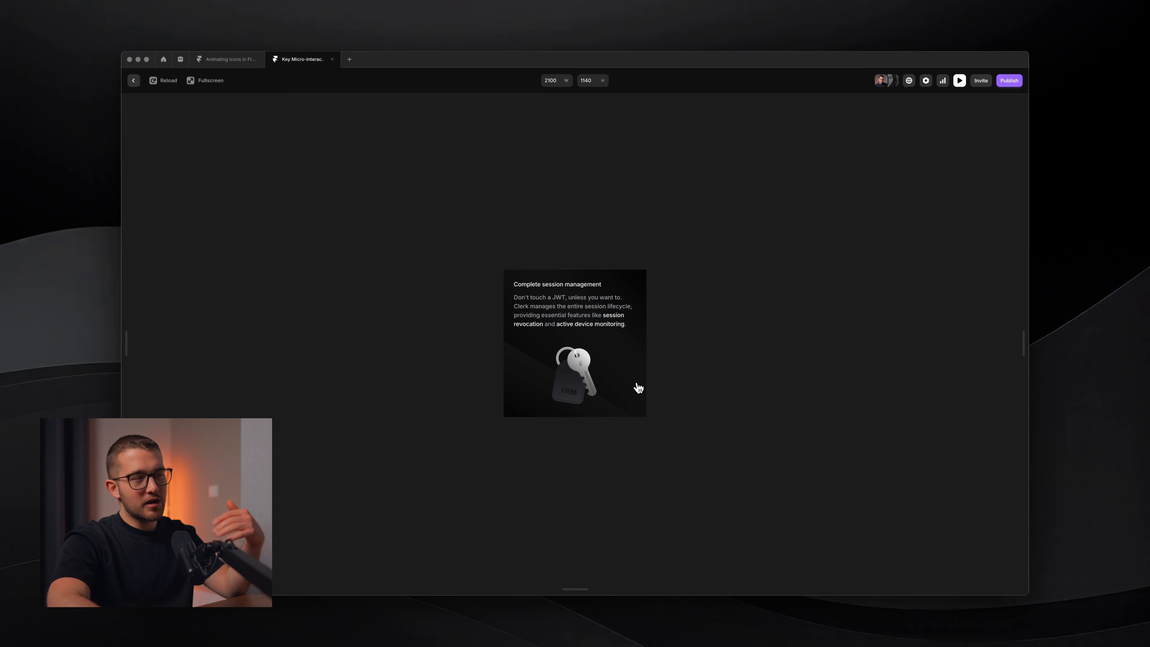
key(Escape)
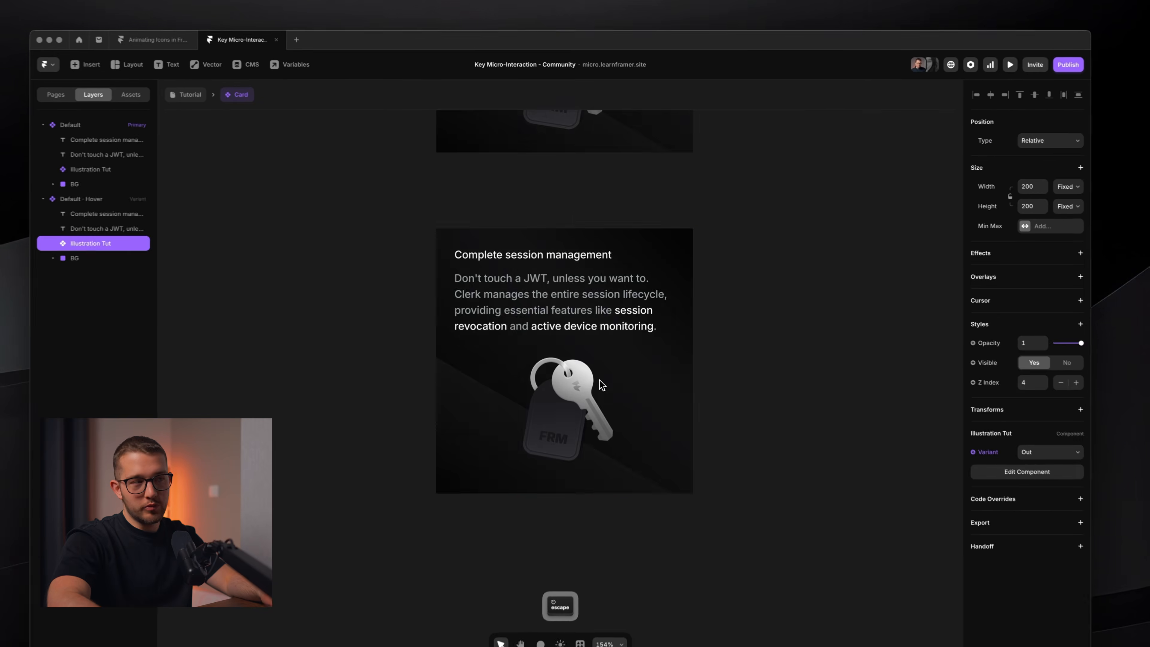
Step: Set the delay of the Out variant's Appear interaction to 0.2 s in the Illustration Tut component
double_click(598, 363)
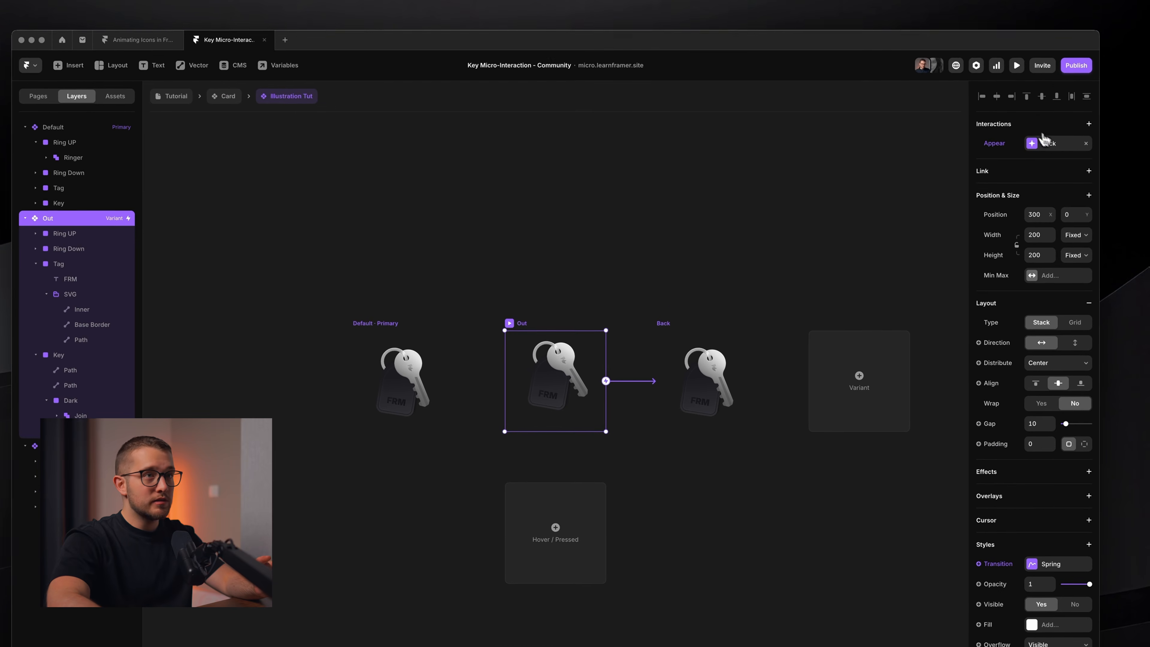
click(1044, 140)
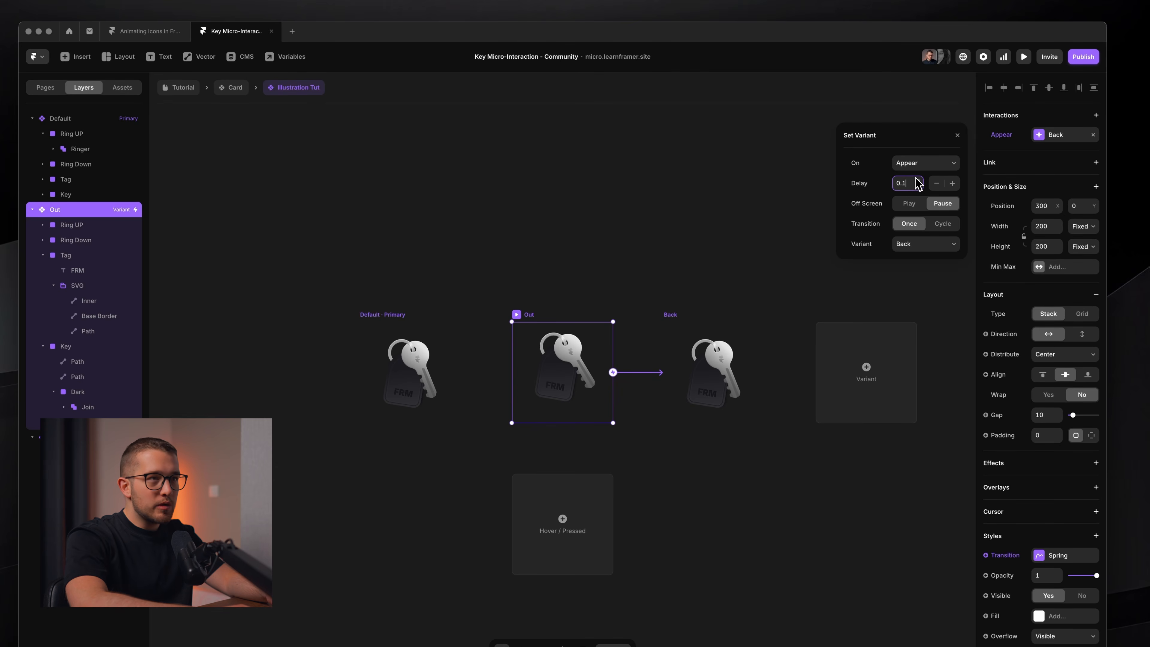
key(Return)
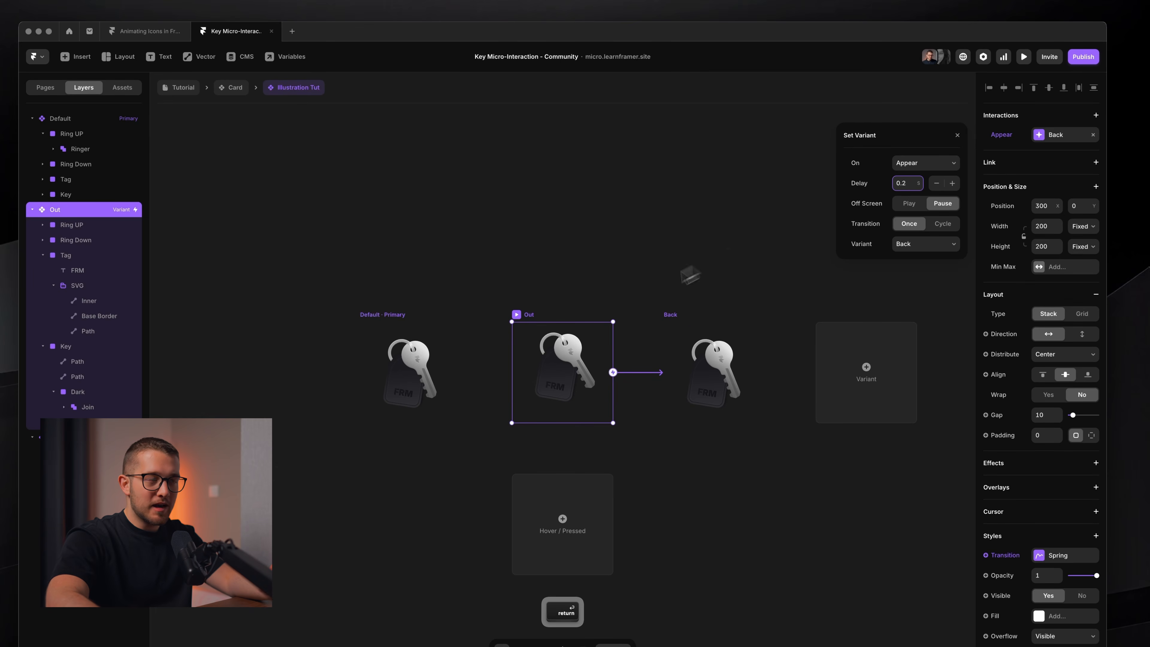
click(684, 268)
Step: Go back to the Card component and preview the hover animation with the 0.2 s Appear delay
click(226, 90)
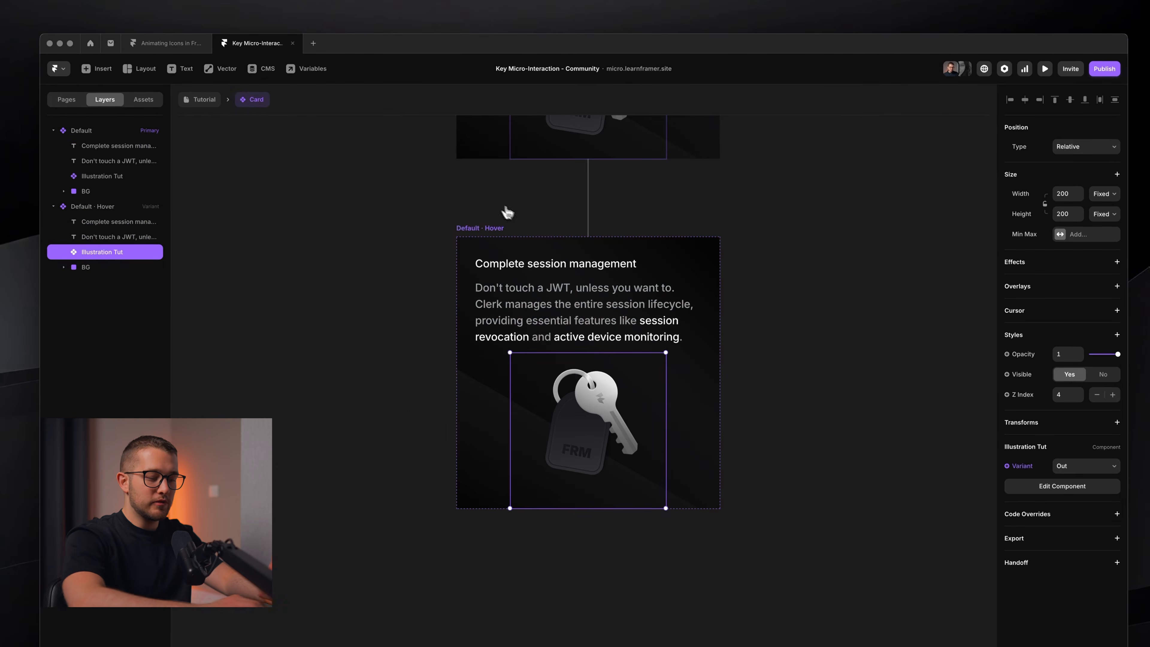
key(super+p)
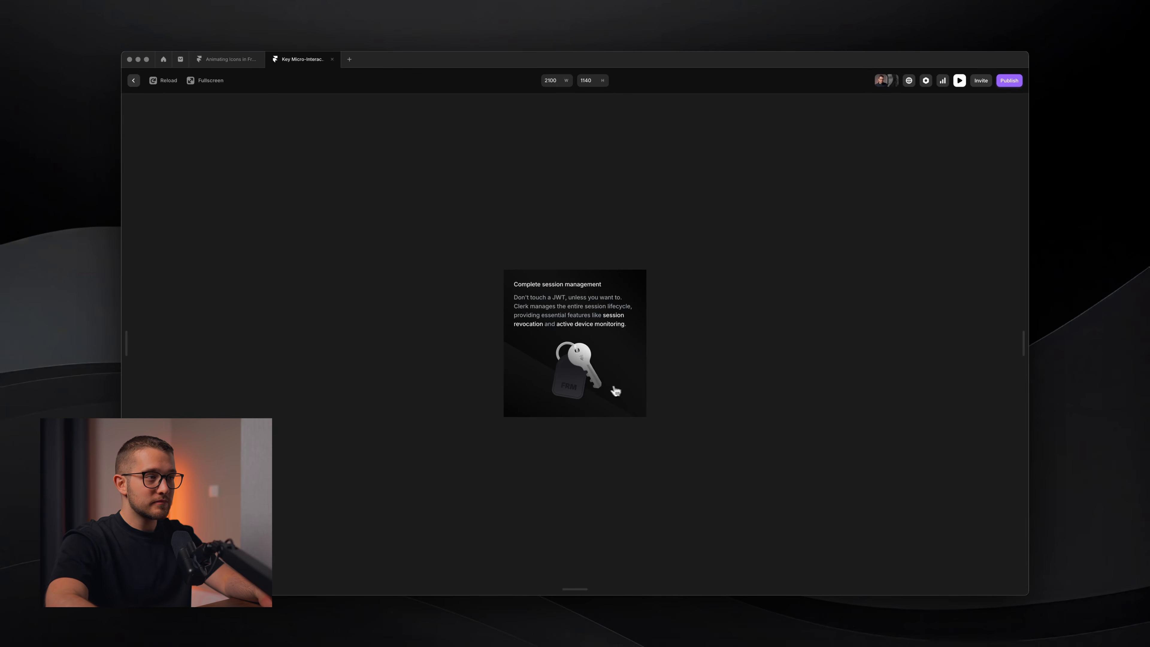
key(Escape)
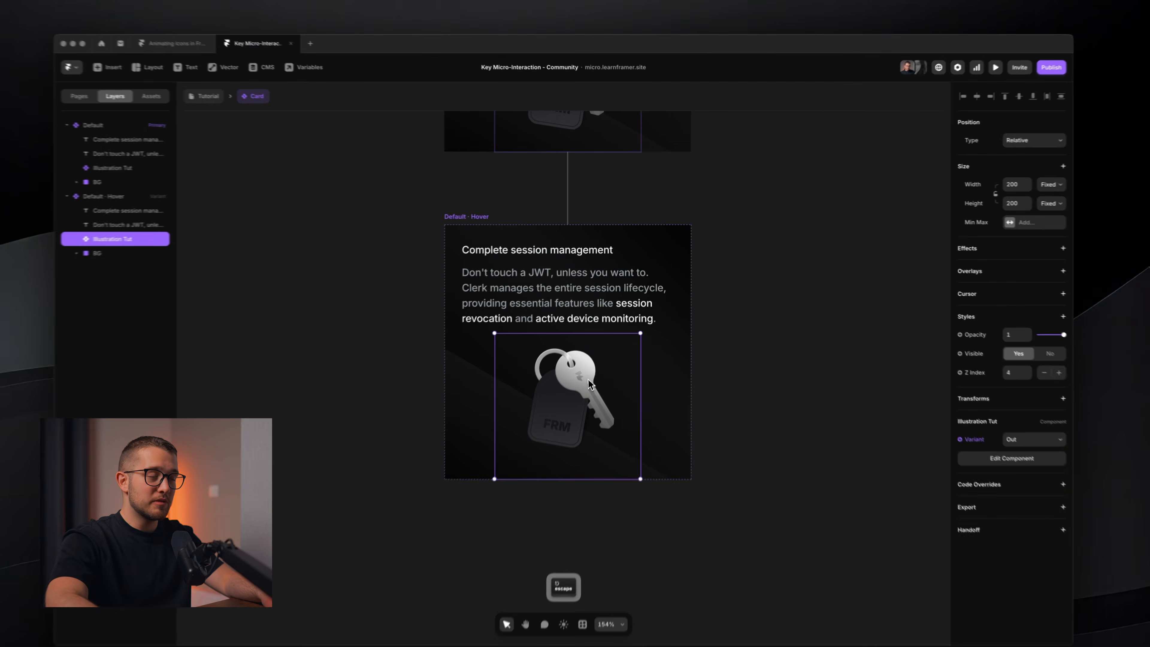
Step: Set the delay of the Out variant's Appear interaction to 0.15 s in the Illustration Tut component
click(1032, 139)
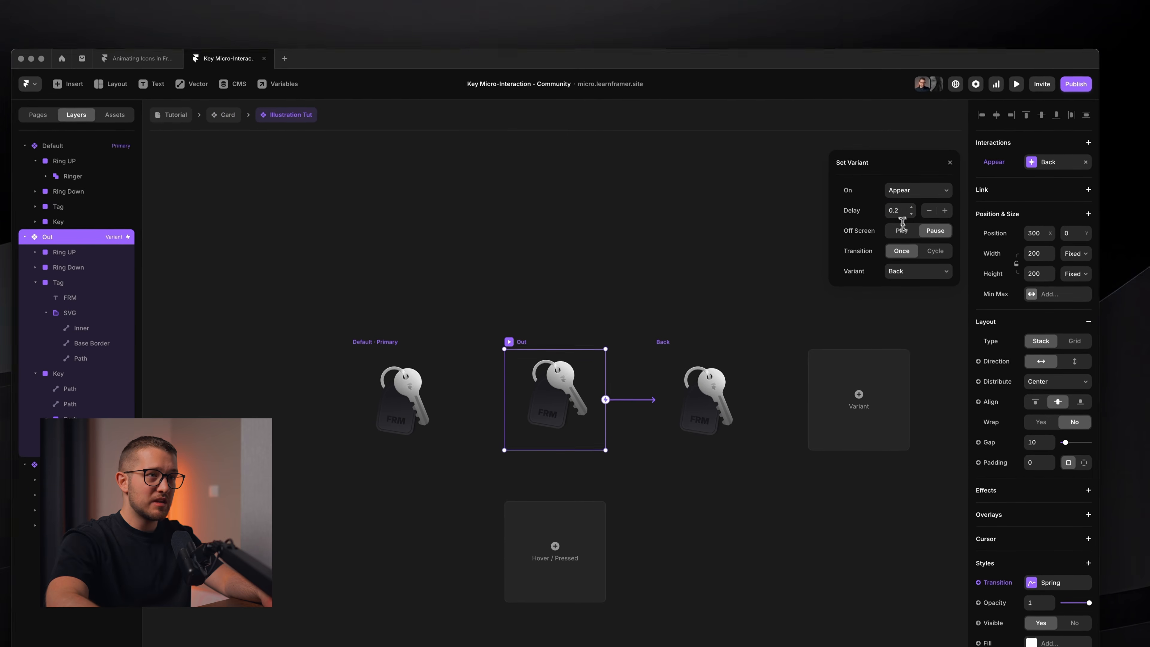
click(903, 185)
key(BackSpace)
text(15)
key(Return)
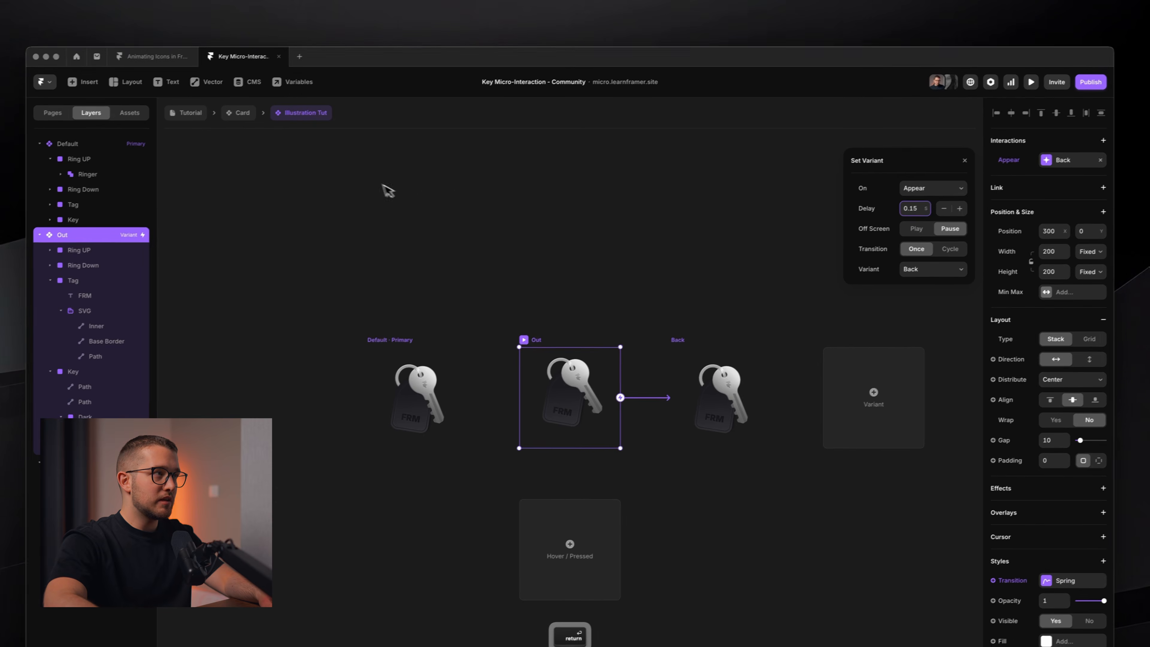
Step: Preview the card's hover animation with the 0.15 s delay, both as a component and on the page
key(super+p)
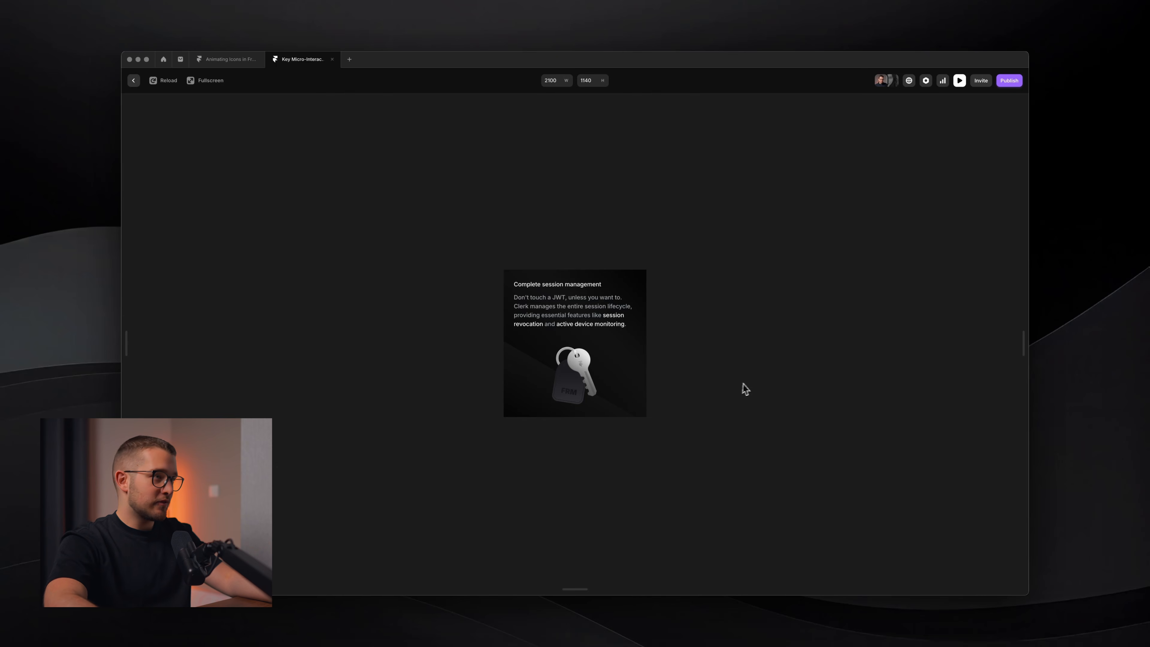
key(Escape)
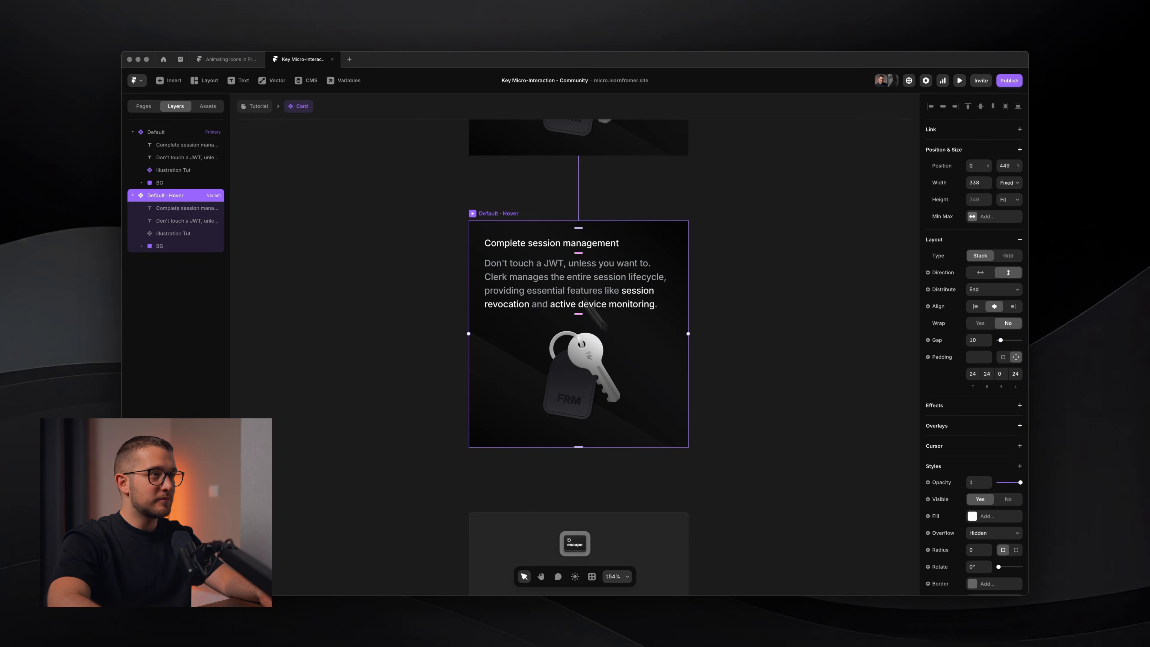
key(super+p)
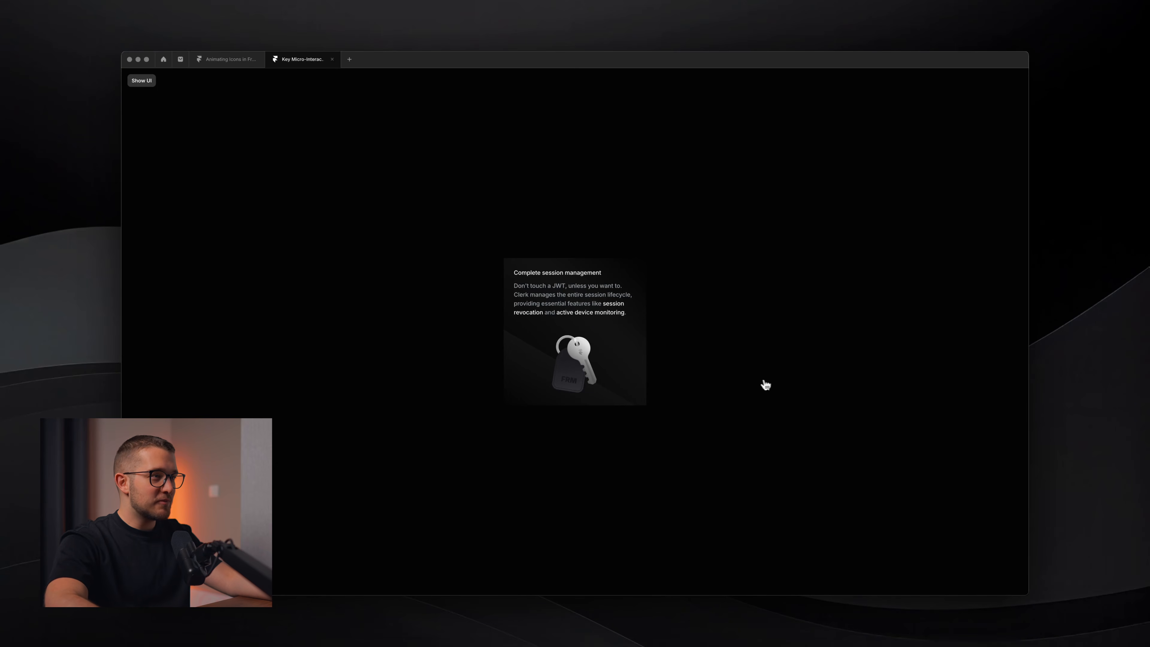
key(Escape)
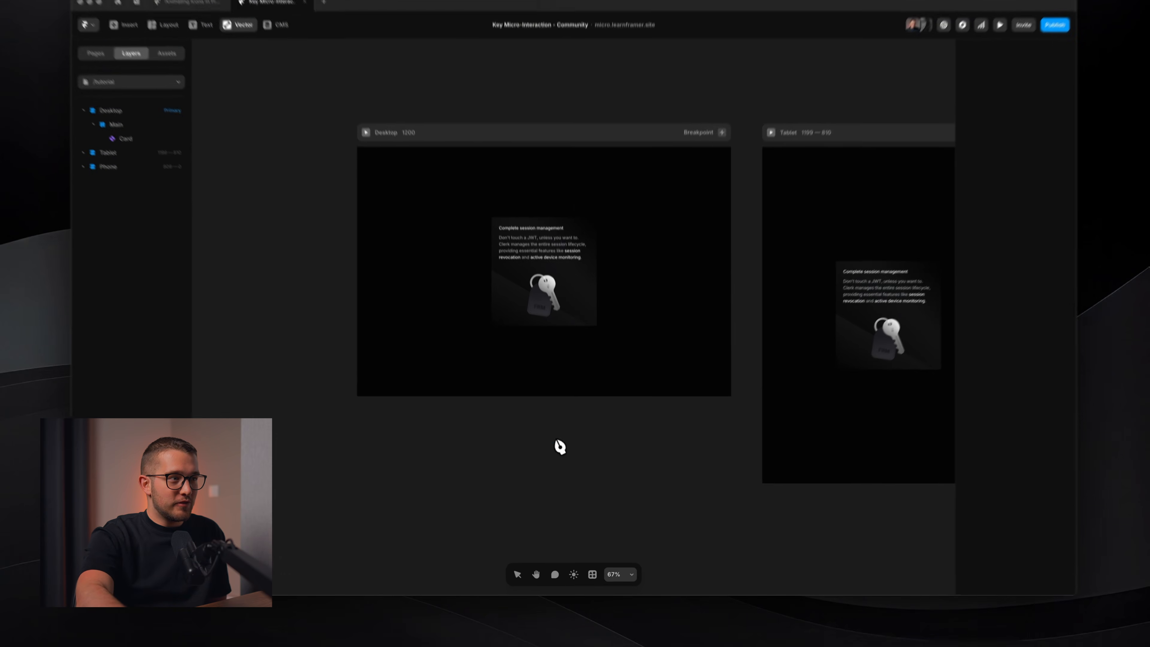
Step: Draw a three-point V-shaped vector path with a curved last point on the canvas below the Desktop breakpoint
click(550, 444)
click(605, 478)
click(642, 415)
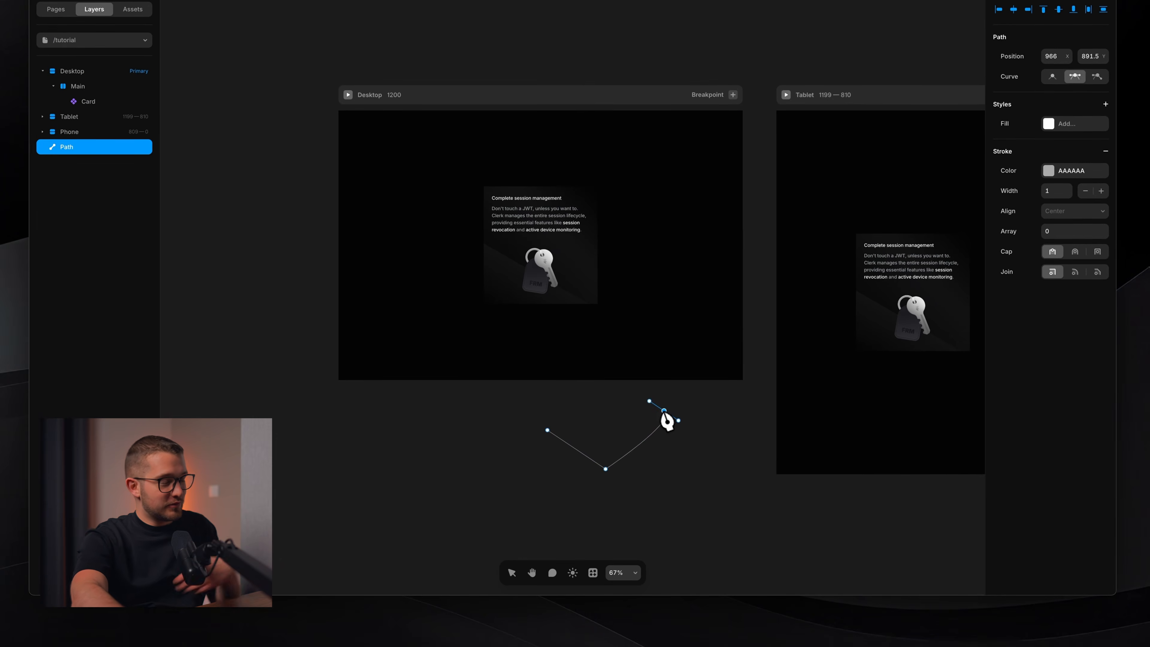